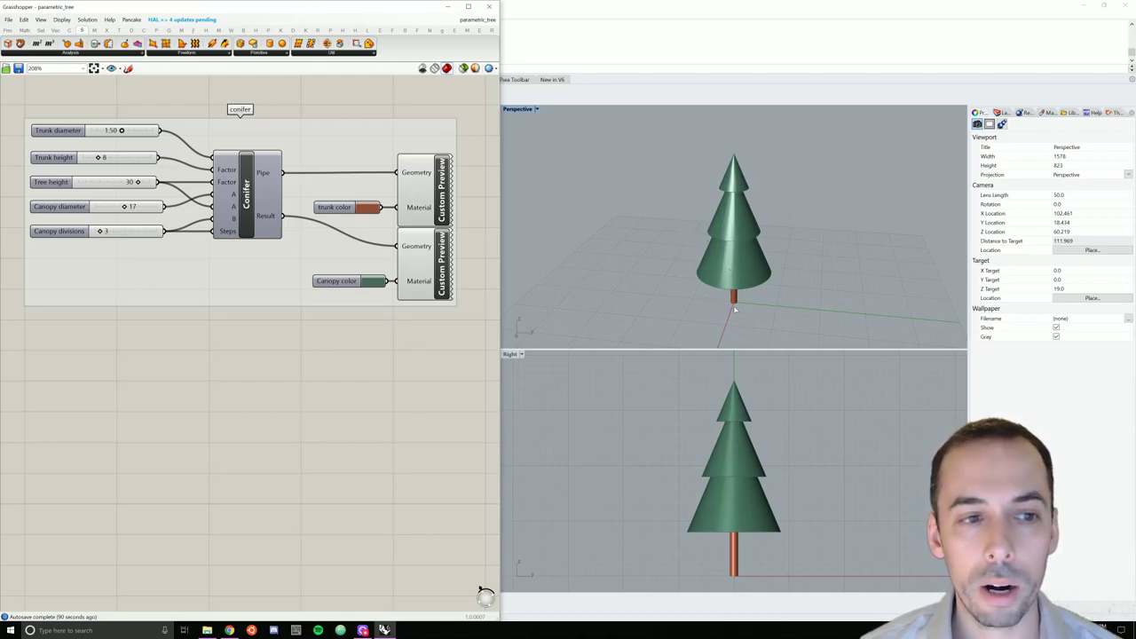
Examine the single conifer in the parametric_tree definition and the forest in ecological_gradient, ending with the Conifer cluster selected.
{"action": "right_click_drag", "start_coordinate": [735, 309], "coordinate": [621, 311]}
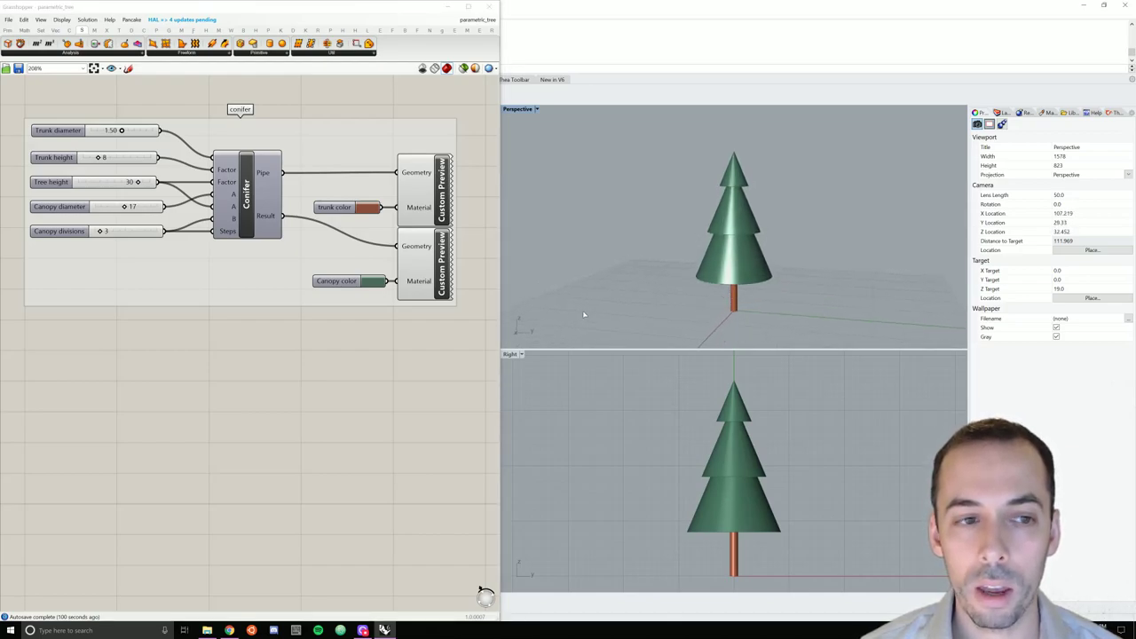
{"action": "left_click", "coordinate": [480, 20]}
{"action": "left_click", "coordinate": [513, 105]}
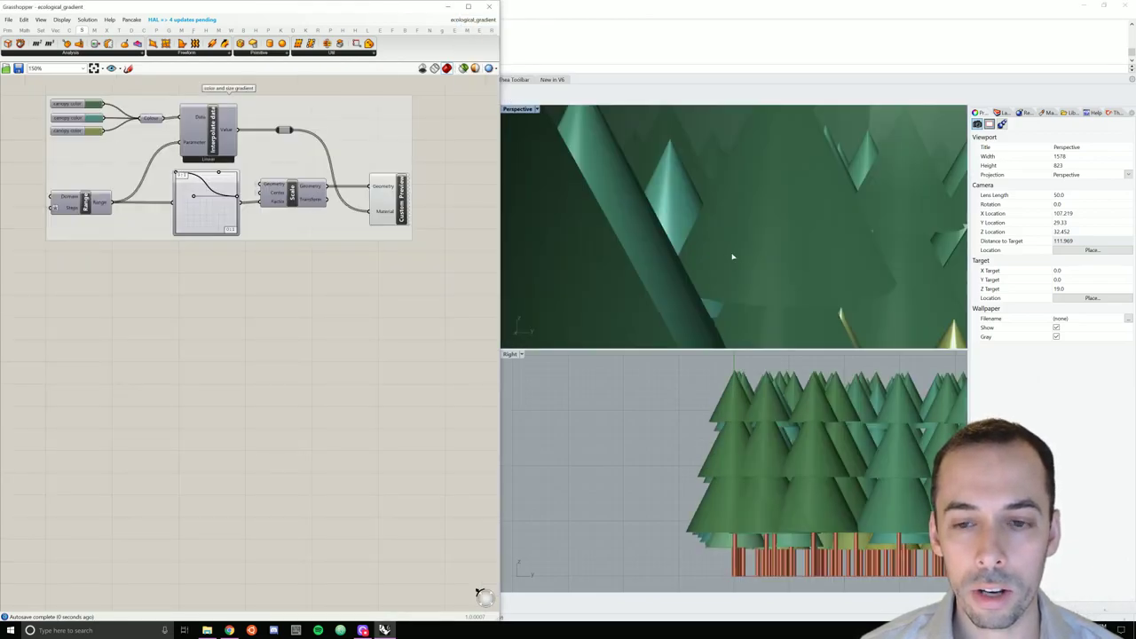
{"action": "scroll", "coordinate": [733, 257], "scroll_direction": "down", "scroll_amount": 8}
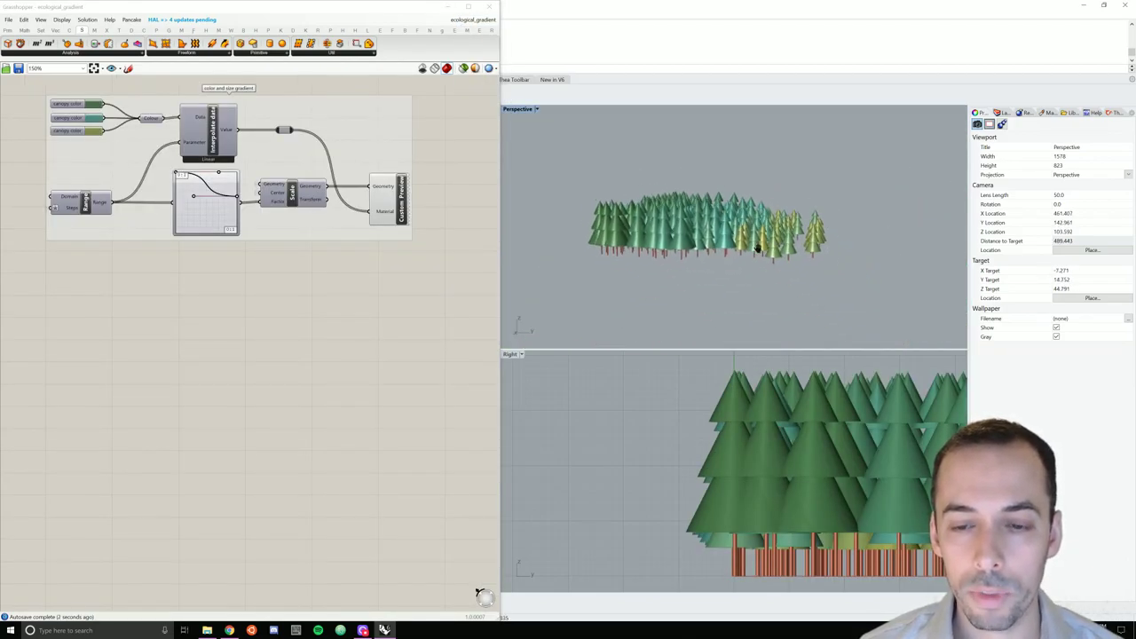
{"action": "right_click_drag", "start_coordinate": [757, 250], "coordinate": [757, 283]}
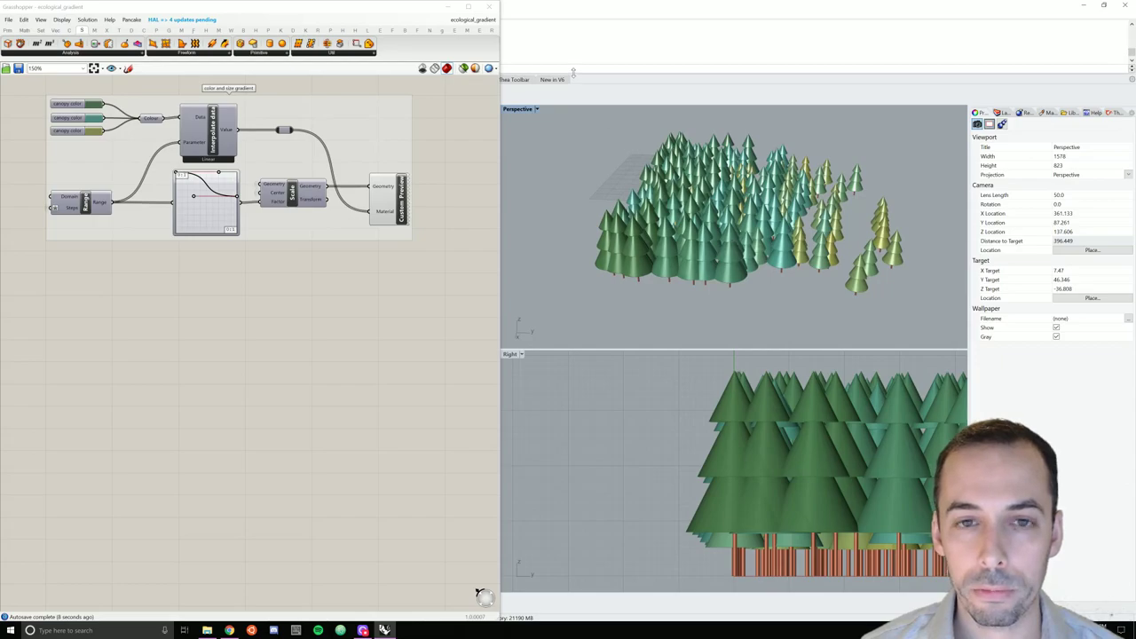
{"action": "left_click", "coordinate": [492, 19]}
{"action": "left_click", "coordinate": [515, 107]}
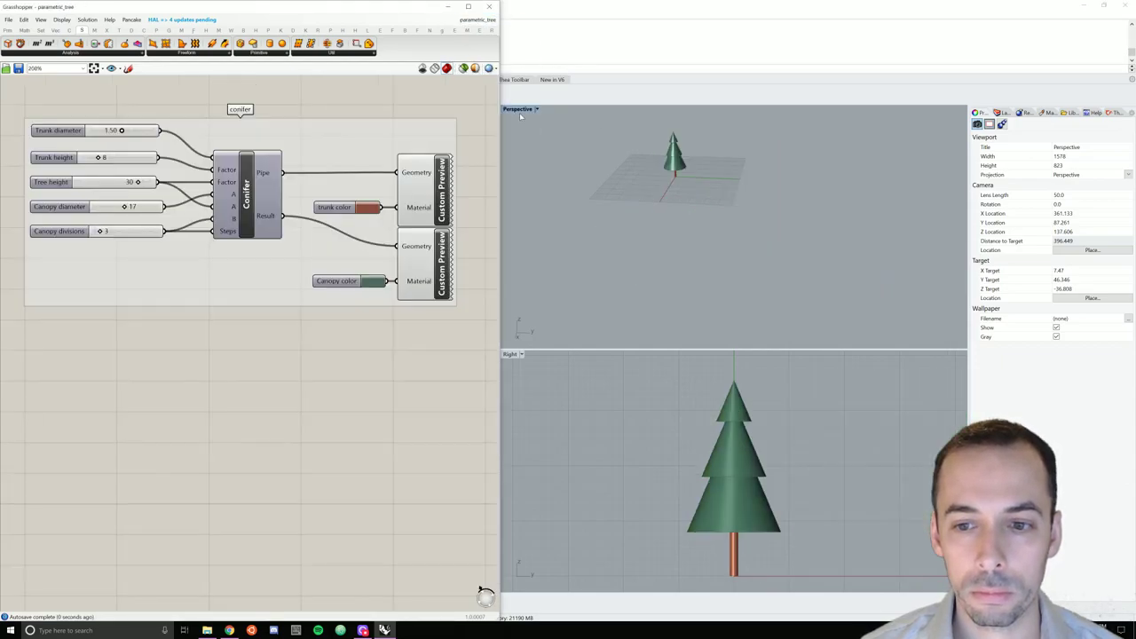
{"action": "key", "text": "ctrl+shift+e"}
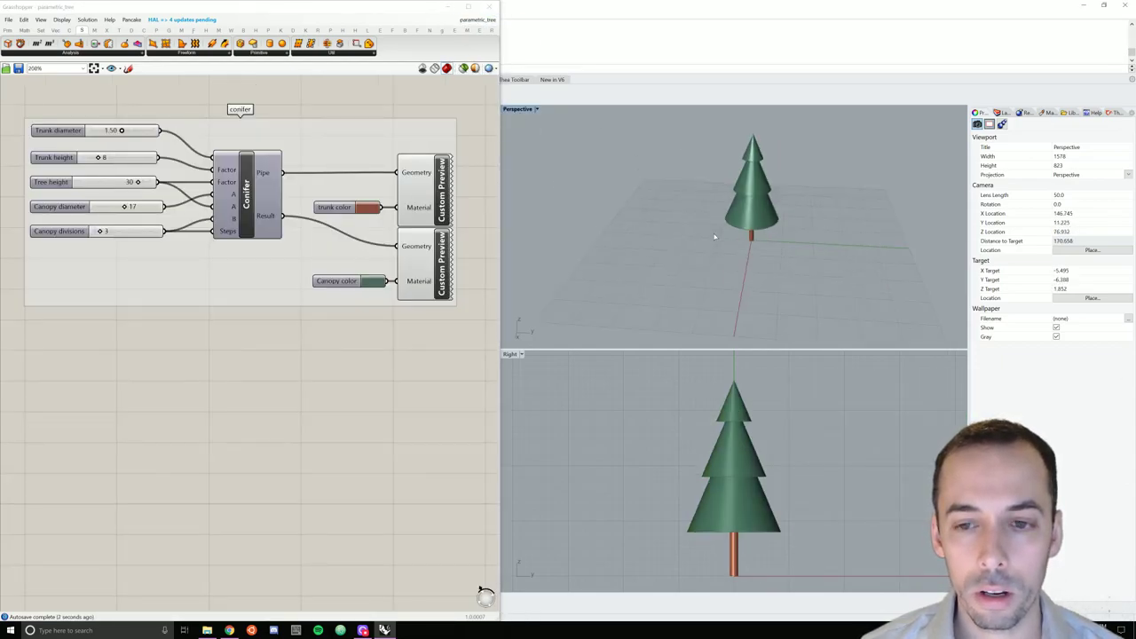
{"action": "left_click", "coordinate": [252, 178]}
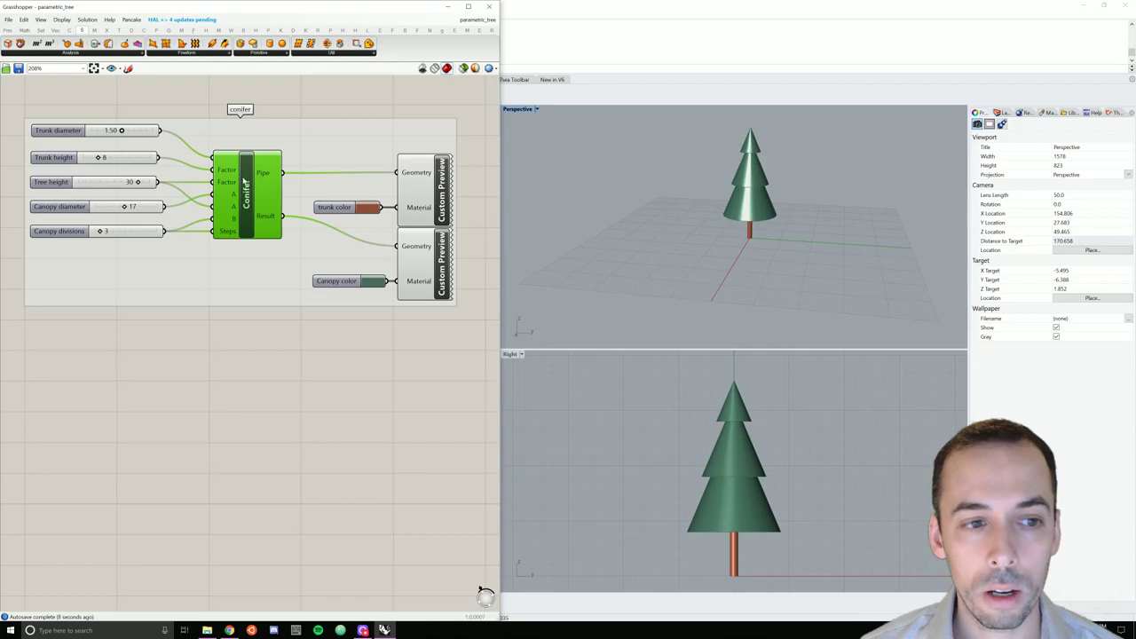
Create a new Grasshopper document and add a Construct Point component to the empty canvas.
{"action": "left_click", "coordinate": [9, 19]}
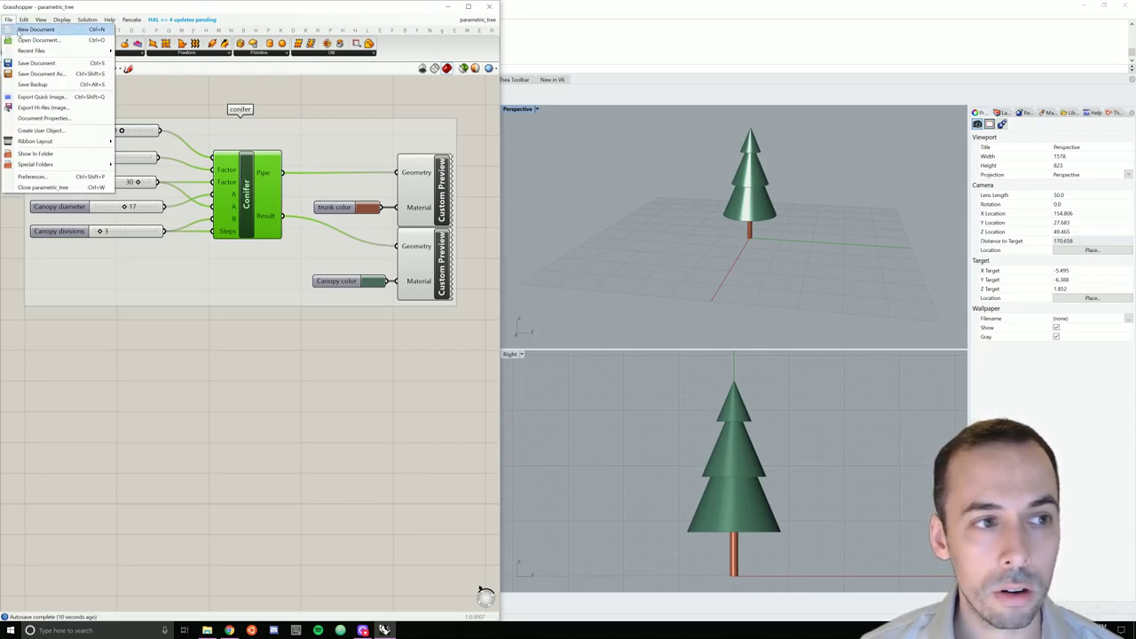
{"action": "left_click", "coordinate": [33, 29]}
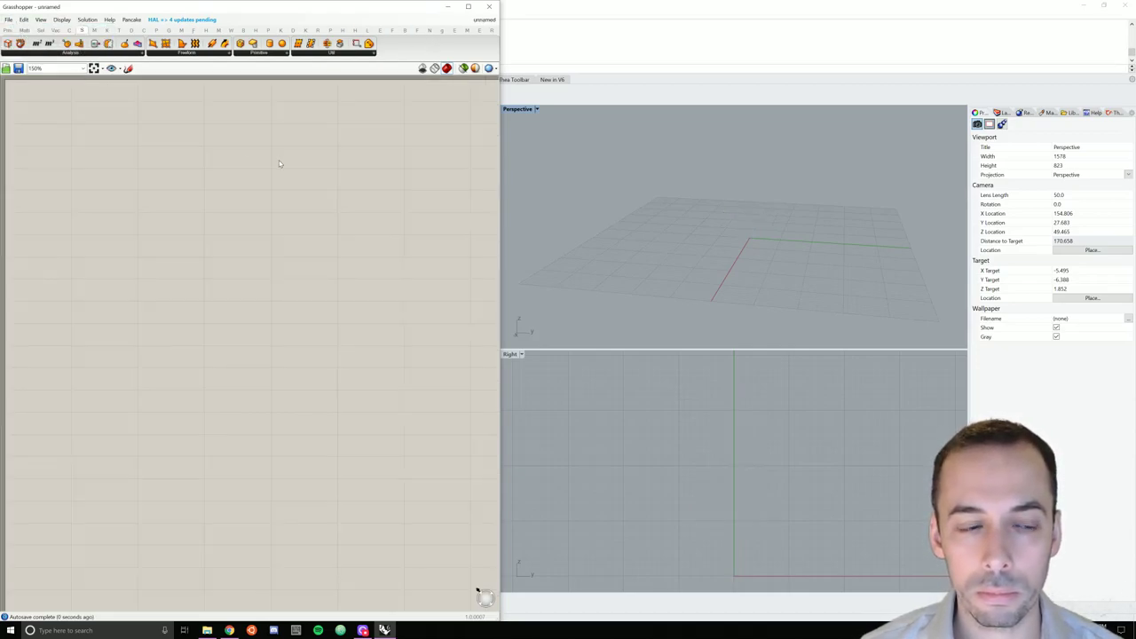
{"action": "double_click", "coordinate": [167, 177]}
{"action": "type", "text": "const"}
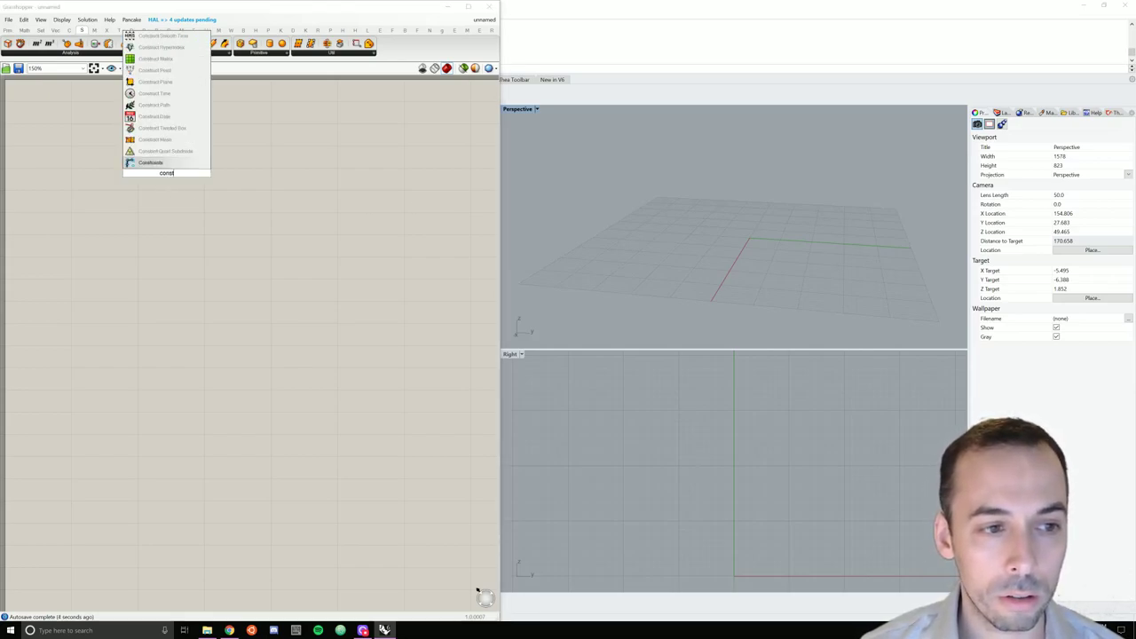
{"action": "type", "text": "ruct po"}
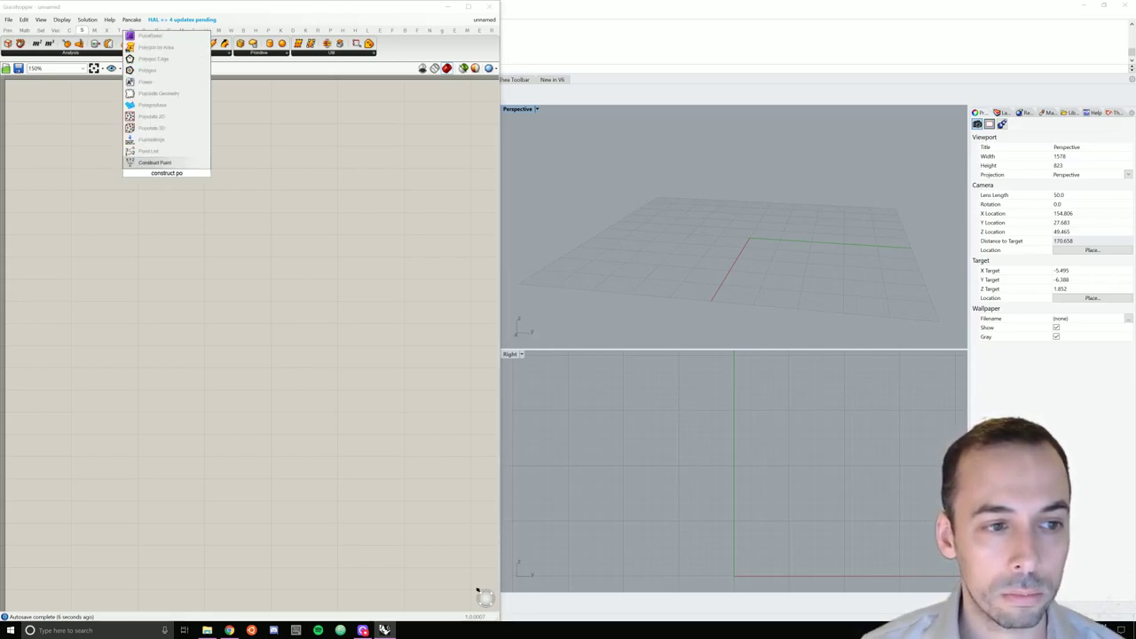
{"action": "key", "text": "Return"}
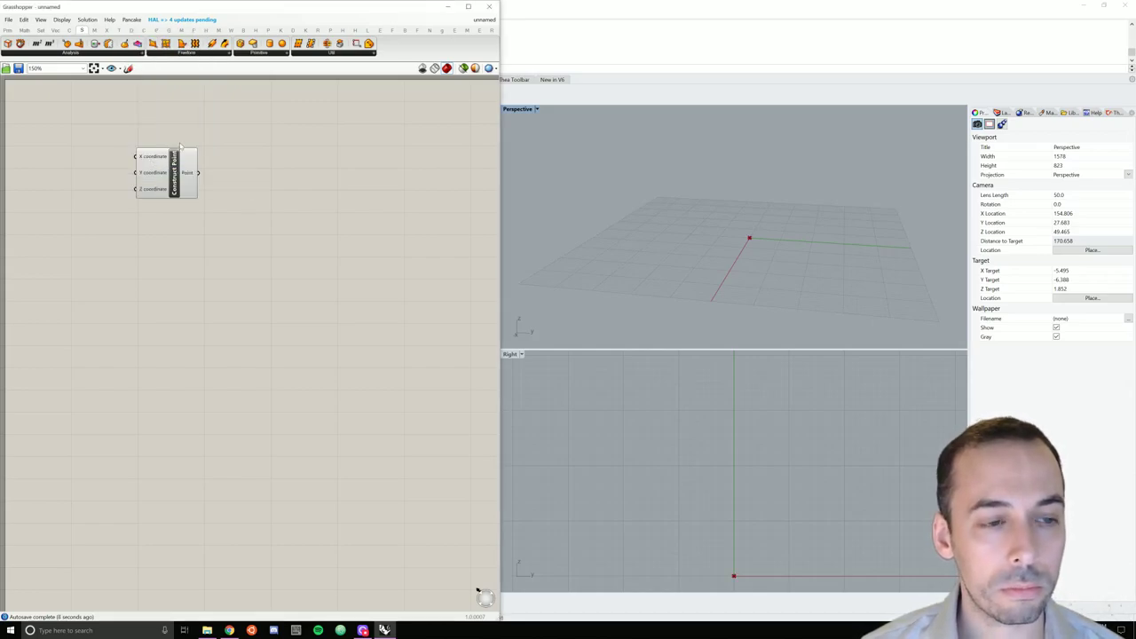
{"action": "double_click", "coordinate": [215, 182]}
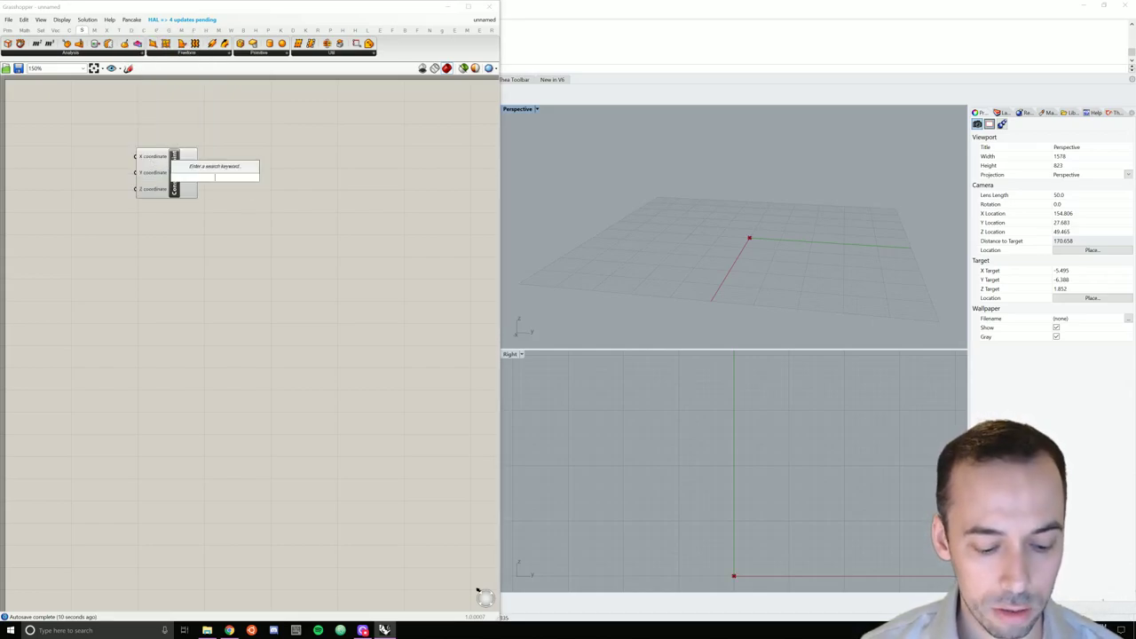
{"action": "type", "text": "constr"}
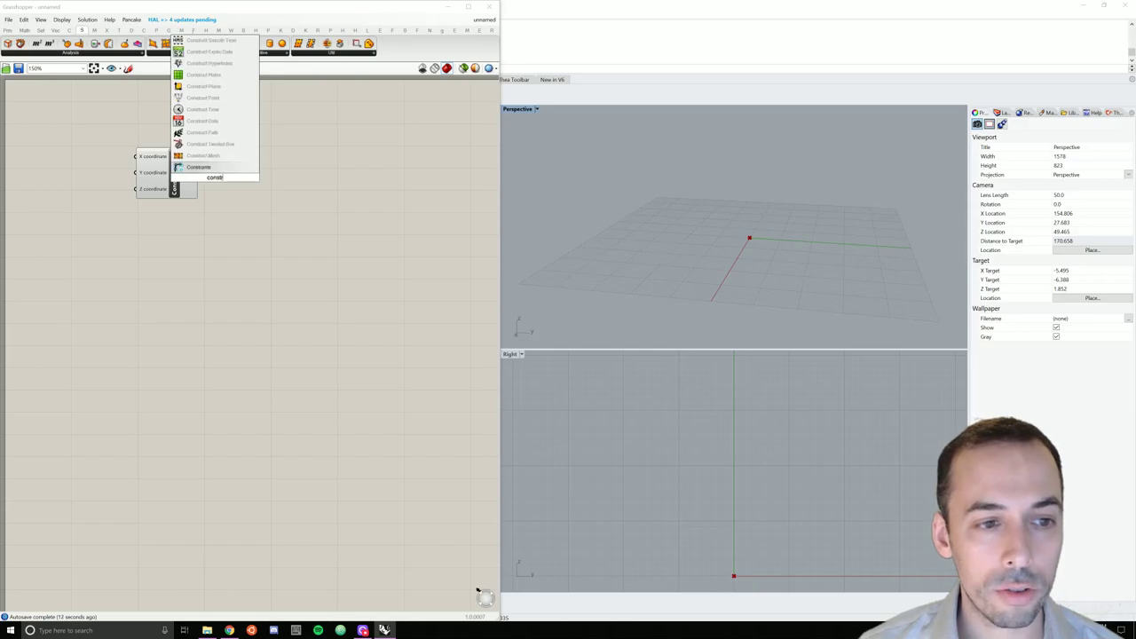
{"action": "type", "text": "uct point"}
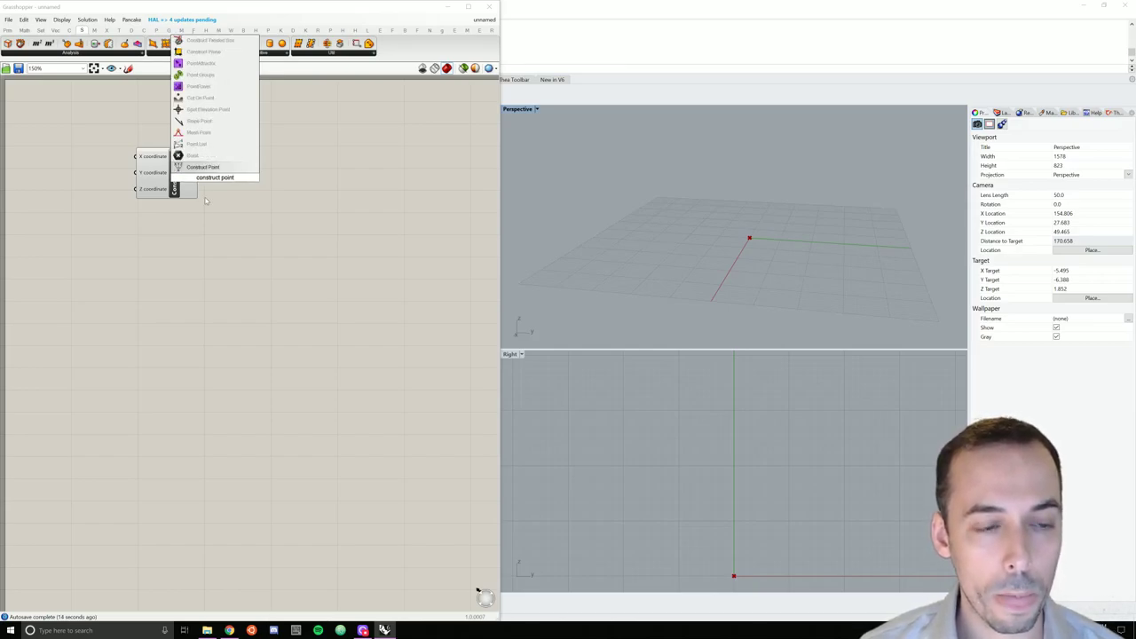
{"action": "key", "text": "Return"}
Move the Construct Point component slightly higher on the canvas and check its X, Y and Z coordinate inputs.
{"action": "left_click_drag", "start_coordinate": [181, 190], "coordinate": [189, 167]}
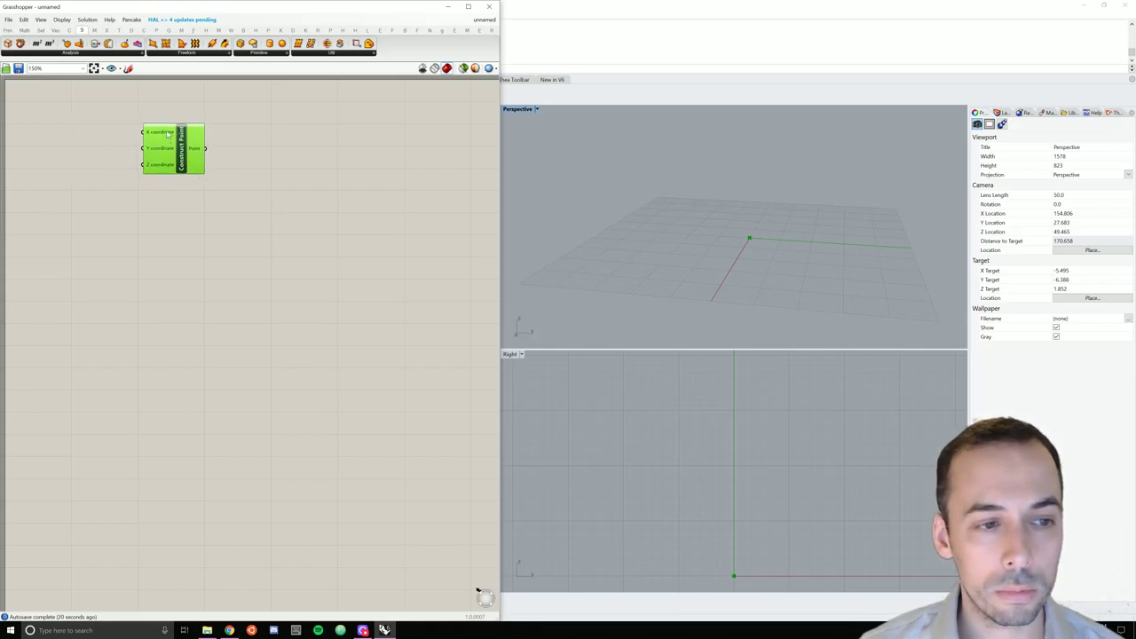
{"action": "mouse_move", "coordinate": [168, 134]}
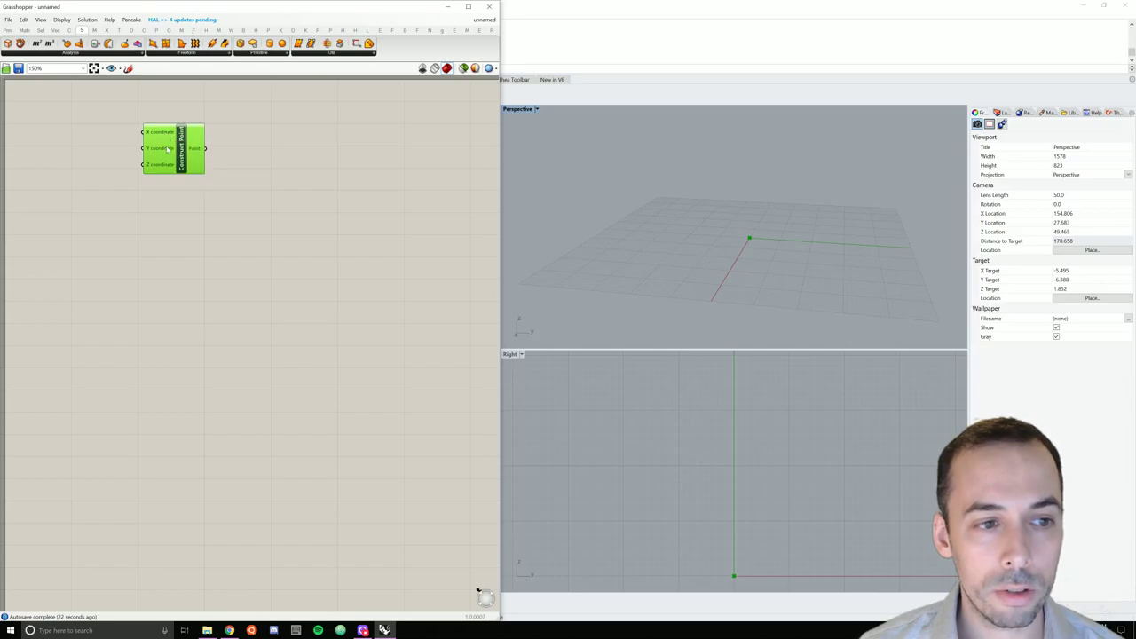
{"action": "mouse_move", "coordinate": [167, 168]}
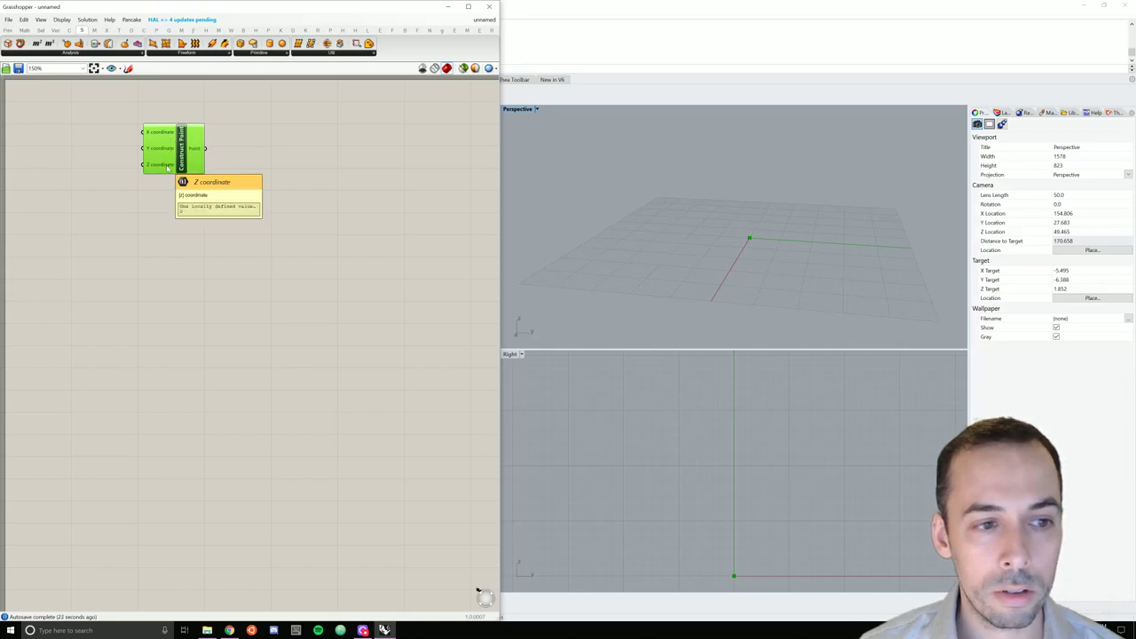
{"action": "left_click", "coordinate": [267, 174]}
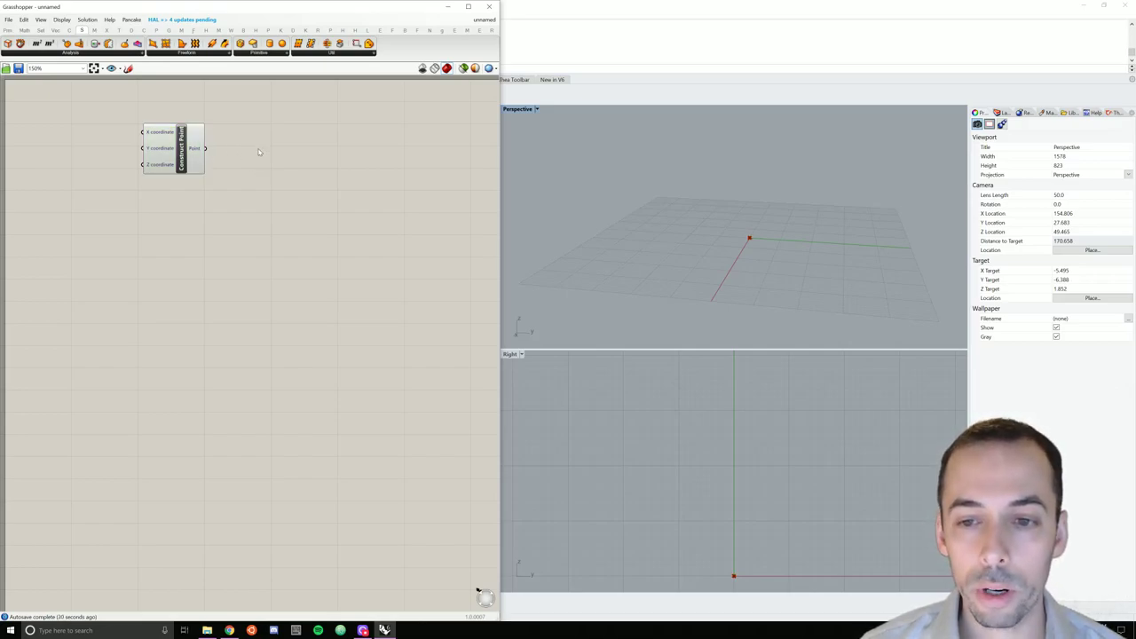
Add the Move component that translates along a vector and connect the Construct Point output to its Geometry input.
{"action": "right_click_drag", "start_coordinate": [243, 165], "coordinate": [249, 162]}
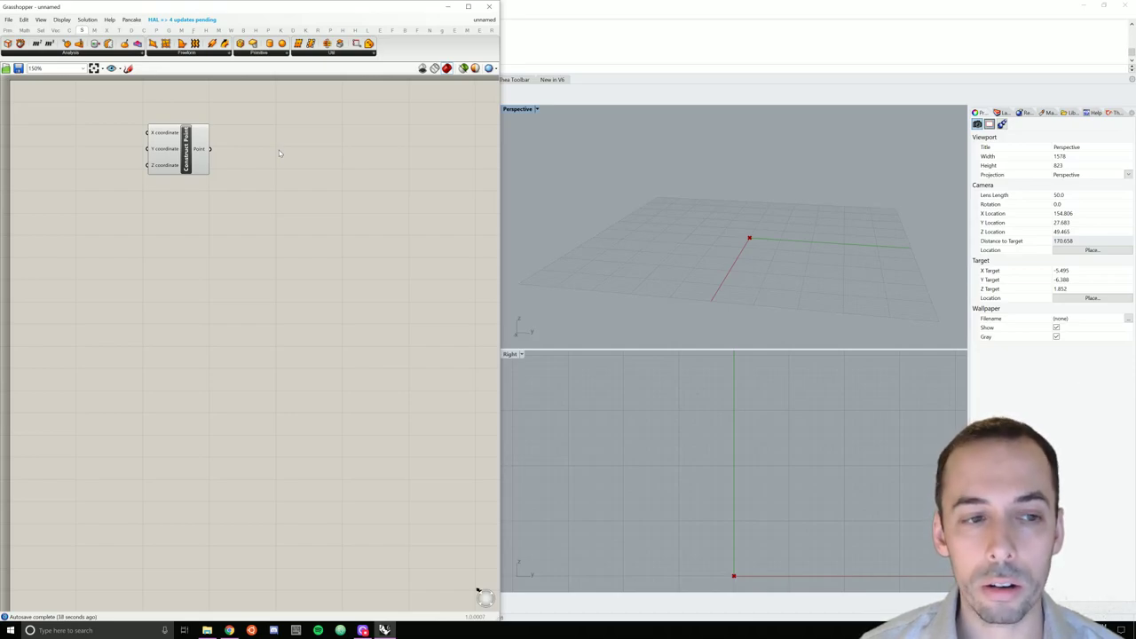
{"action": "double_click", "coordinate": [281, 153]}
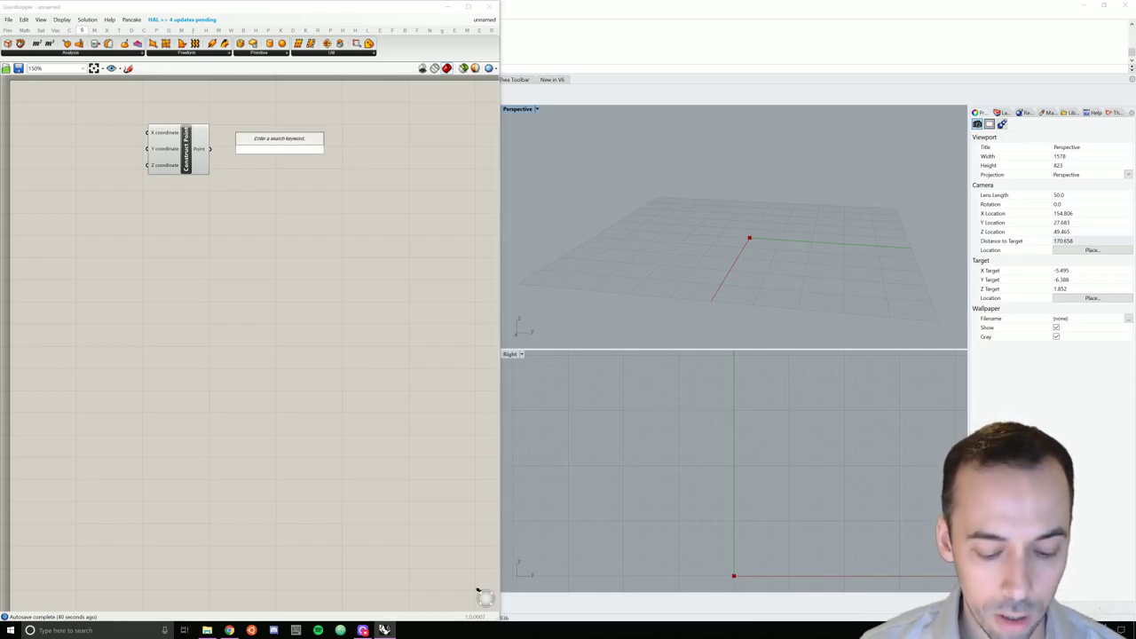
{"action": "type", "text": "move"}
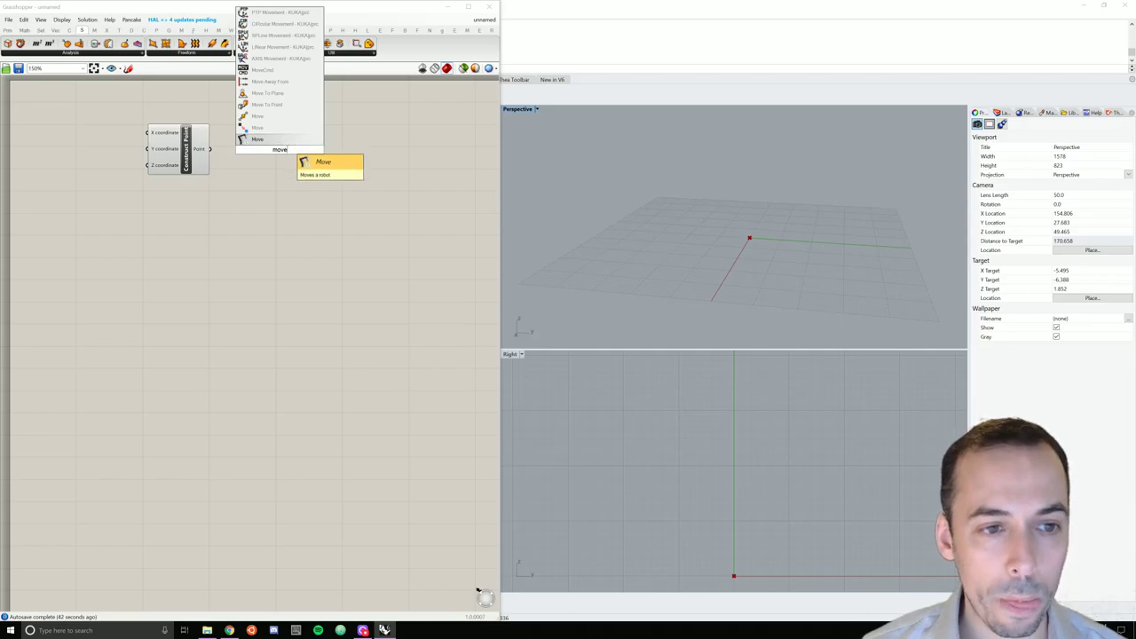
{"action": "key", "text": "Up"}
{"action": "key", "text": "Up"}
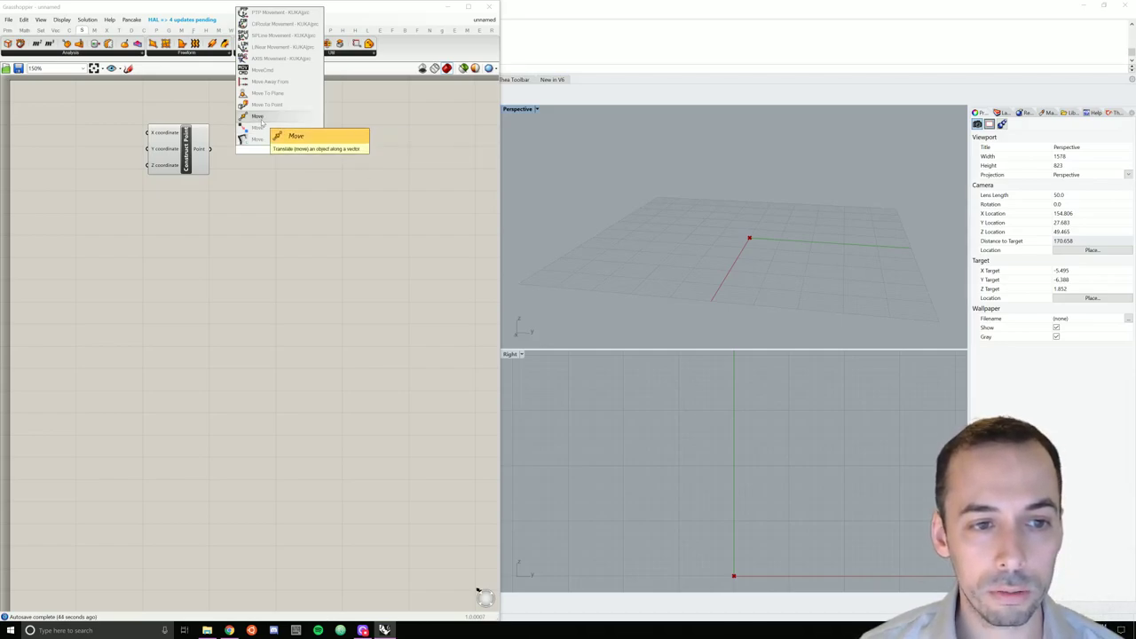
{"action": "key", "text": "Return"}
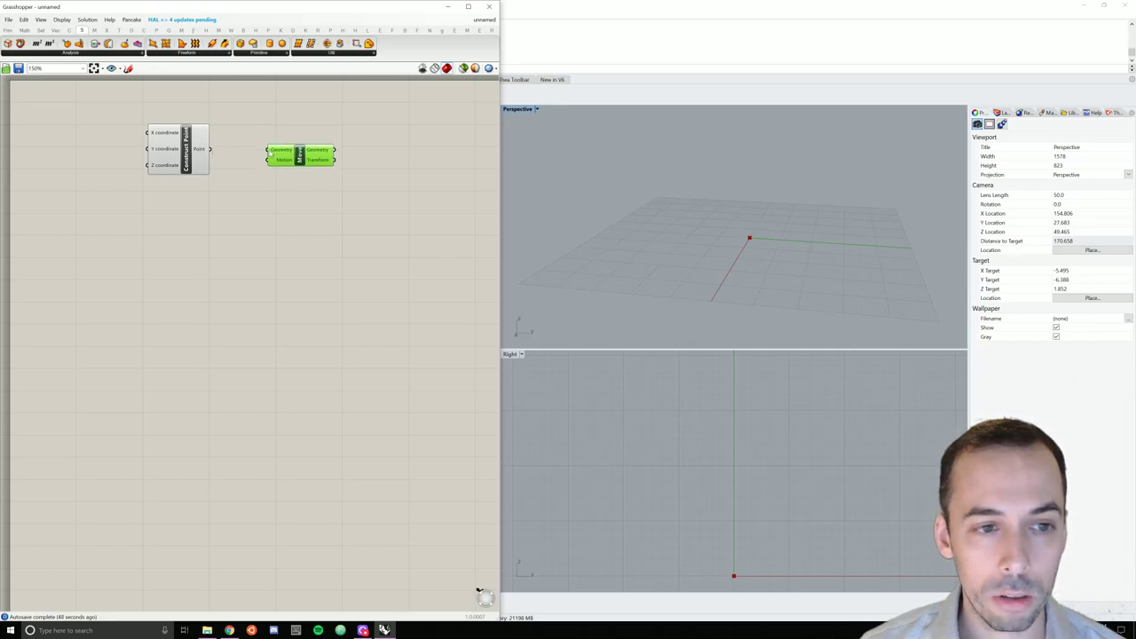
{"action": "left_click_drag", "start_coordinate": [210, 149], "coordinate": [268, 151]}
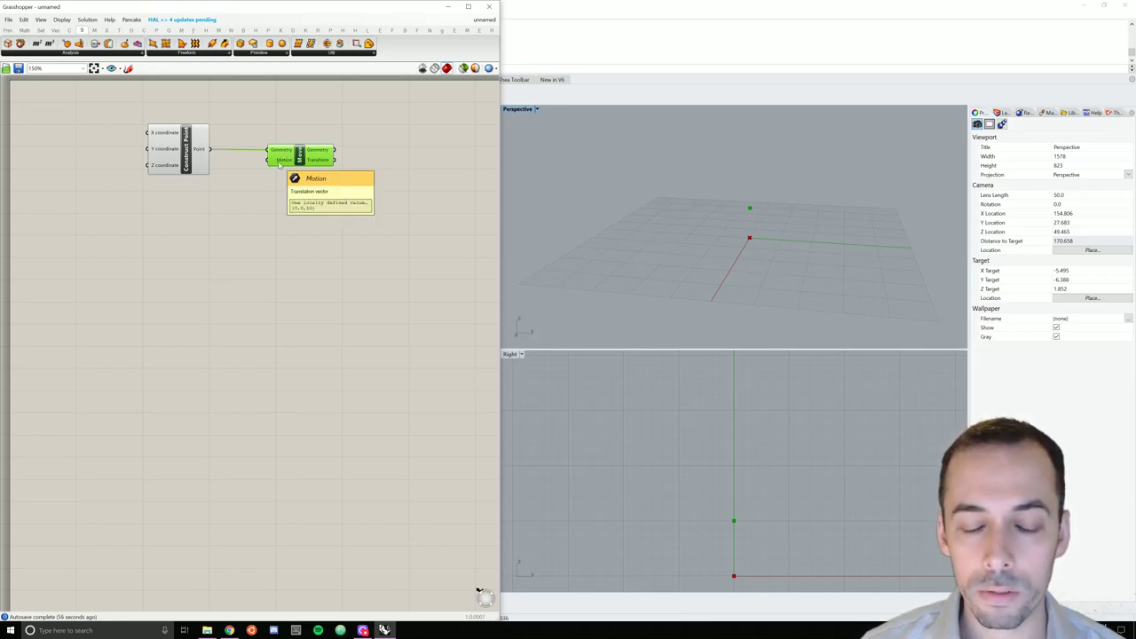
{"action": "left_click", "coordinate": [222, 199]}
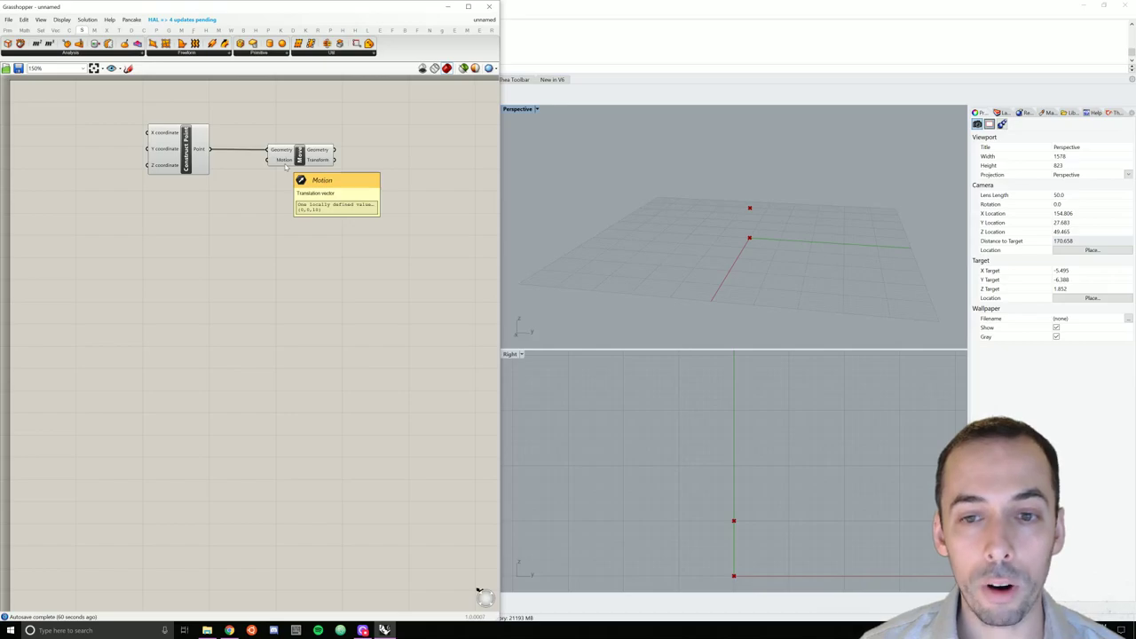
Add a Unit Z component below Construct Point and connect its Unit vector output to the Motion input of Move.
{"action": "double_click", "coordinate": [231, 192]}
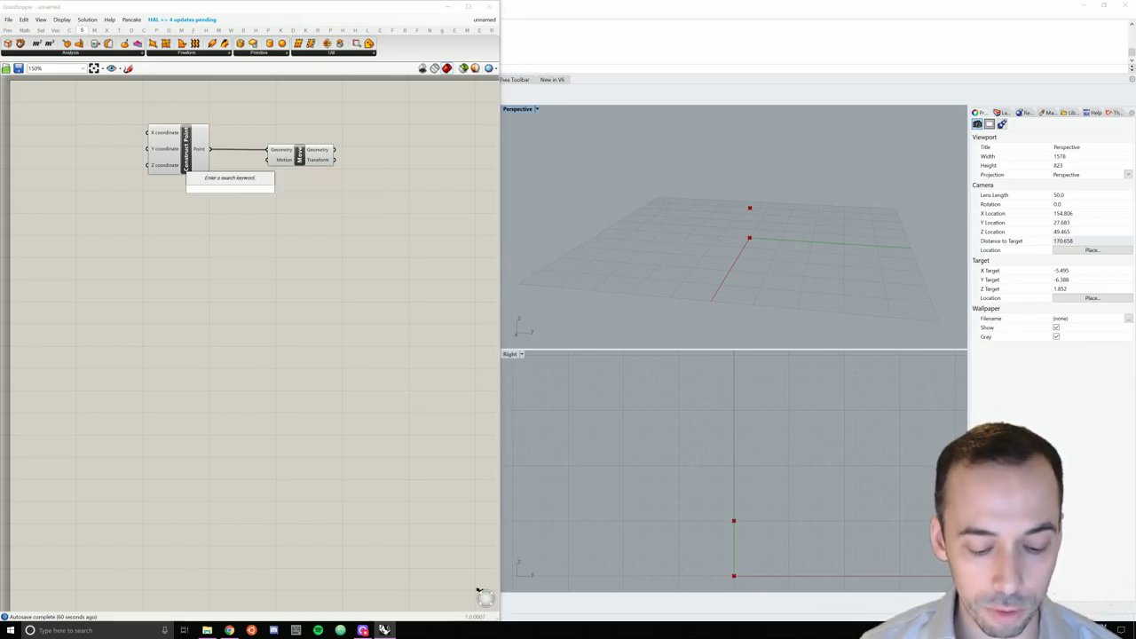
{"action": "type", "text": "unit"}
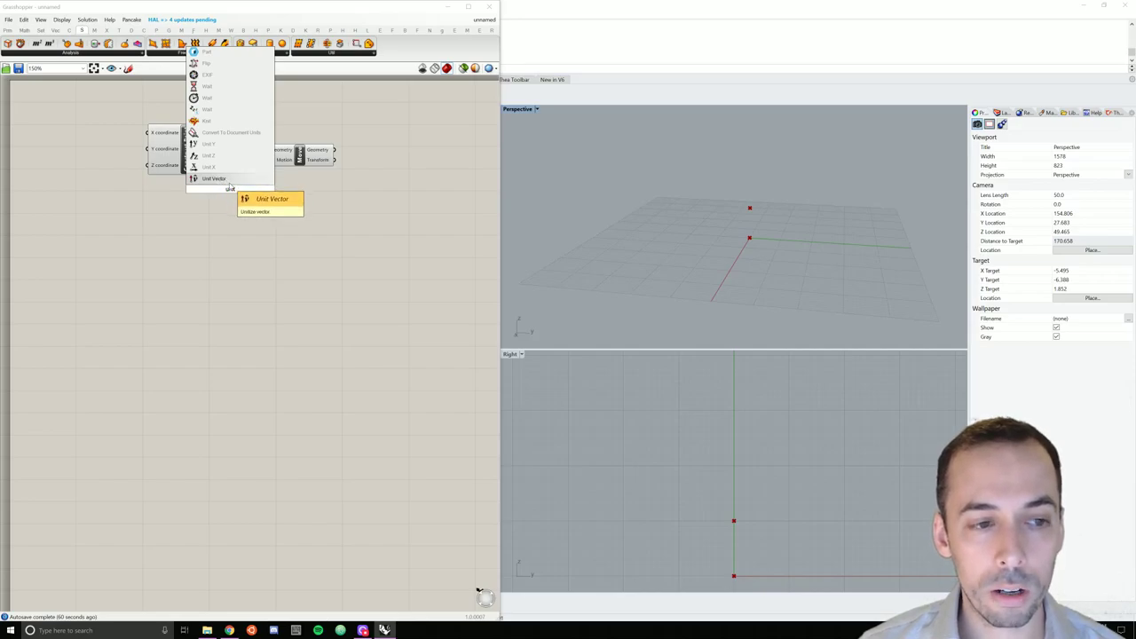
{"action": "type", "text": " z"}
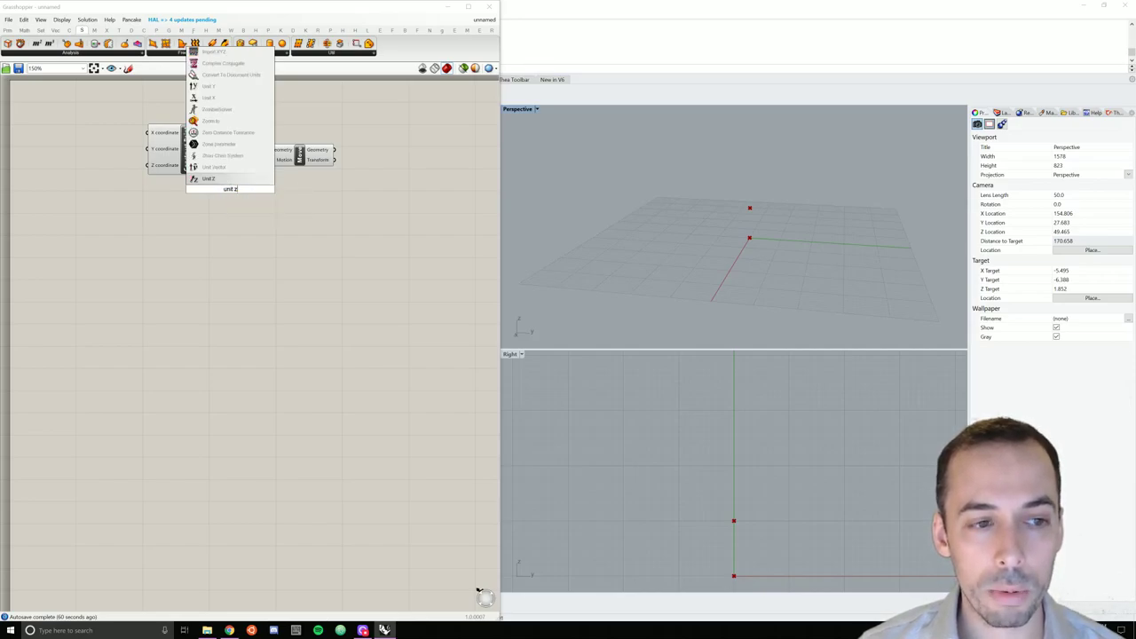
{"action": "left_click", "coordinate": [219, 181]}
{"action": "left_click_drag", "start_coordinate": [226, 193], "coordinate": [174, 202]}
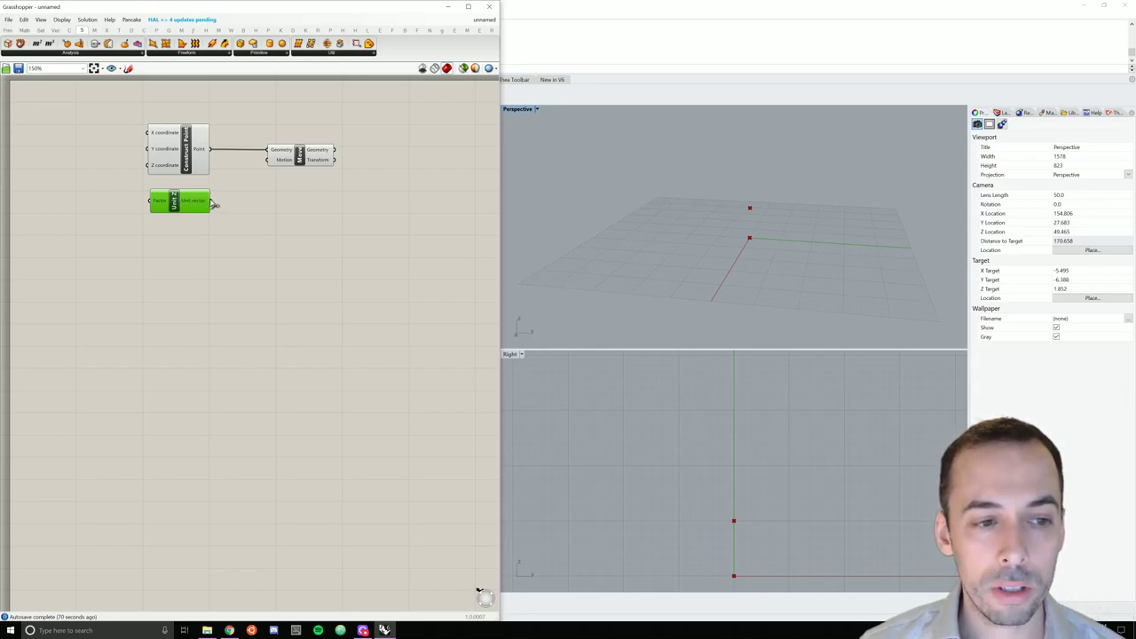
{"action": "left_click_drag", "start_coordinate": [213, 204], "coordinate": [269, 161]}
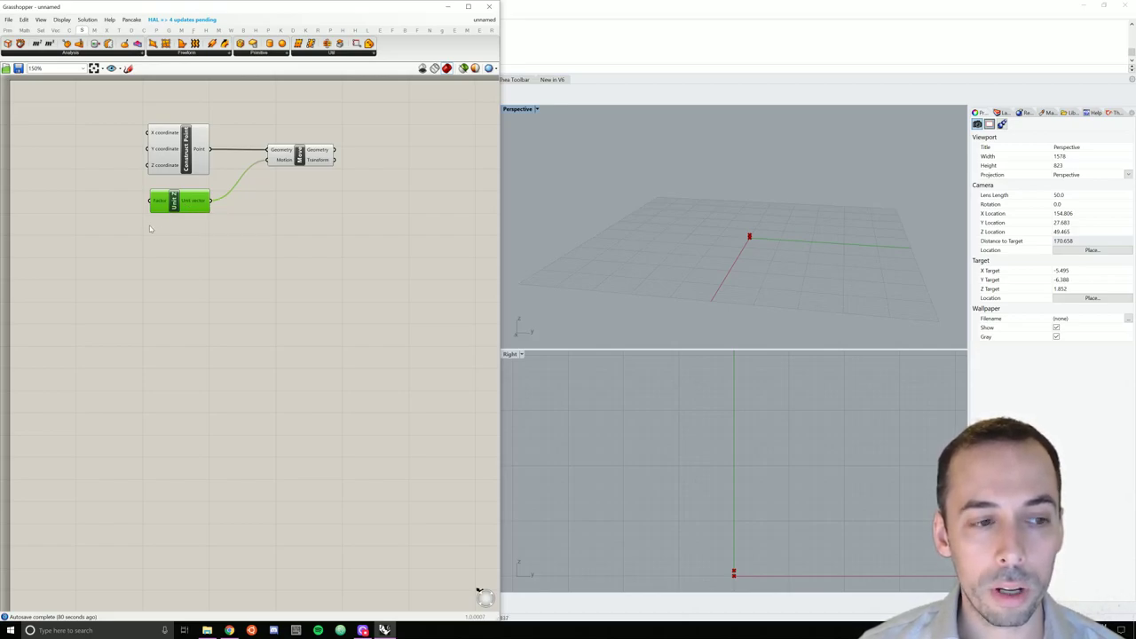
Add a Number Slider on the canvas beside the Factor input of the Unit Z component.
{"action": "right_click_drag", "start_coordinate": [161, 204], "coordinate": [232, 210]}
{"action": "double_click", "coordinate": [144, 213]}
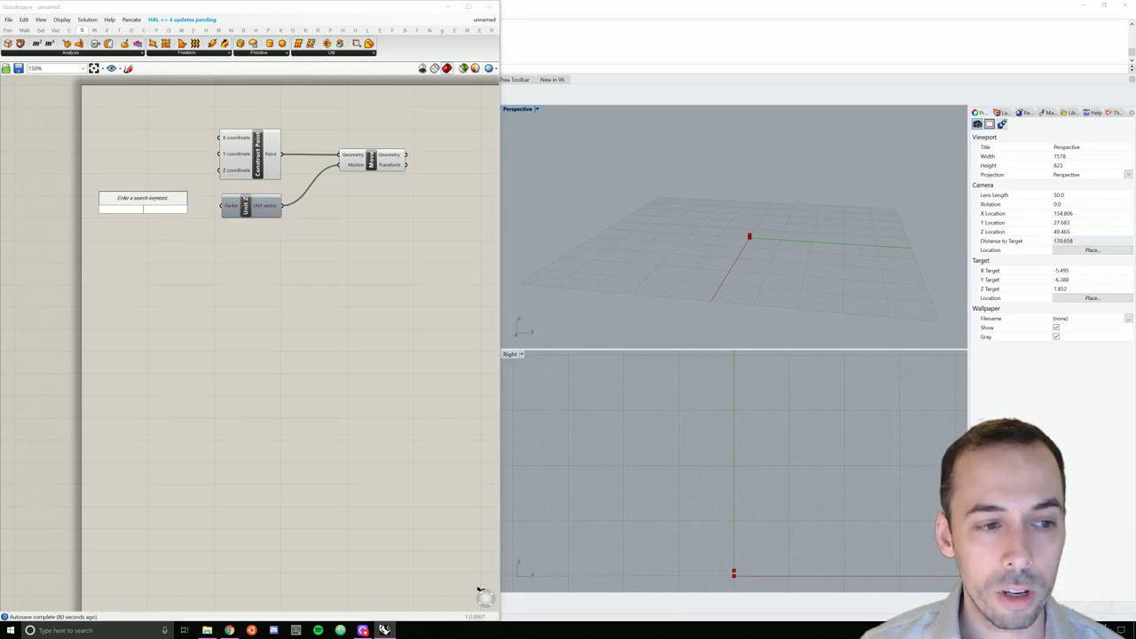
{"action": "type", "text": "number slider"}
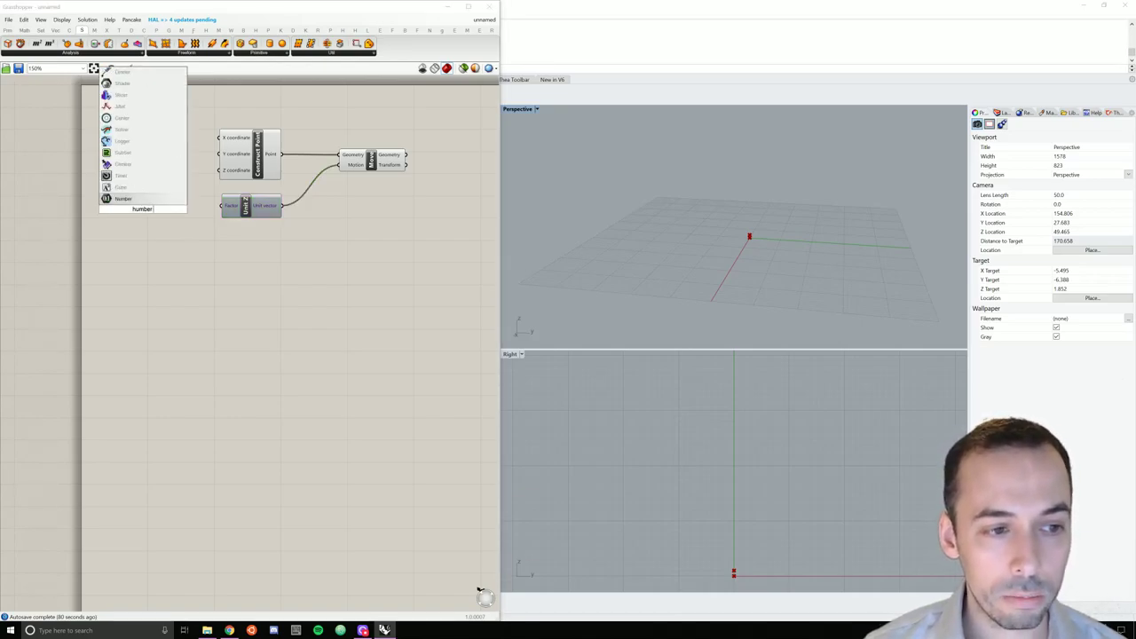
{"action": "key", "text": "Up"}
{"action": "key", "text": "Up"}
{"action": "key", "text": "Up"}
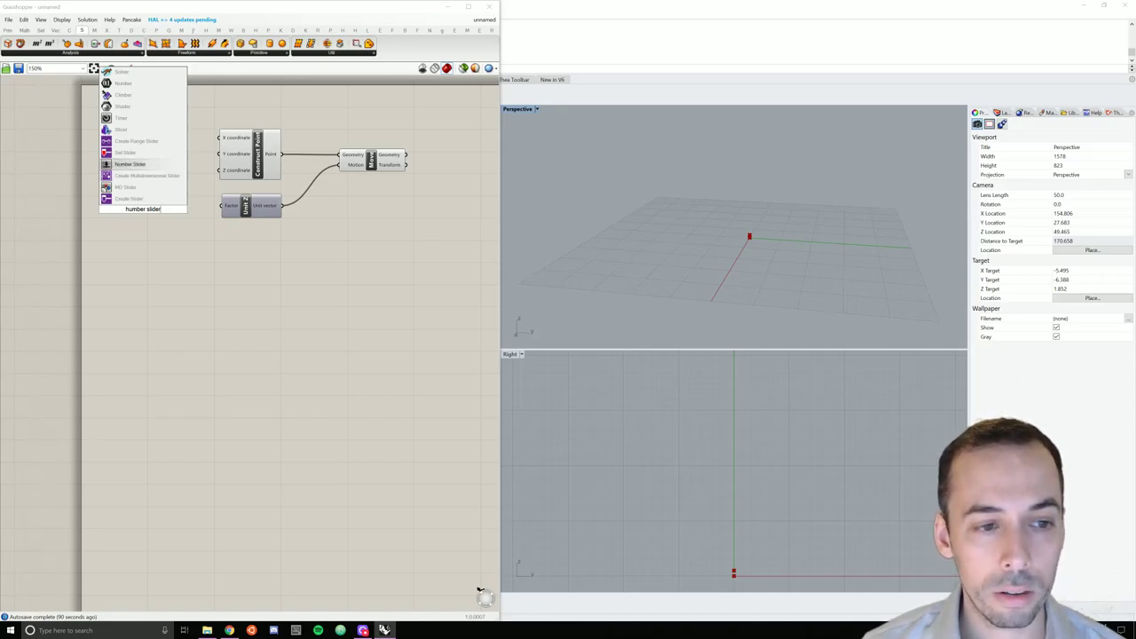
{"action": "key", "text": "Return"}
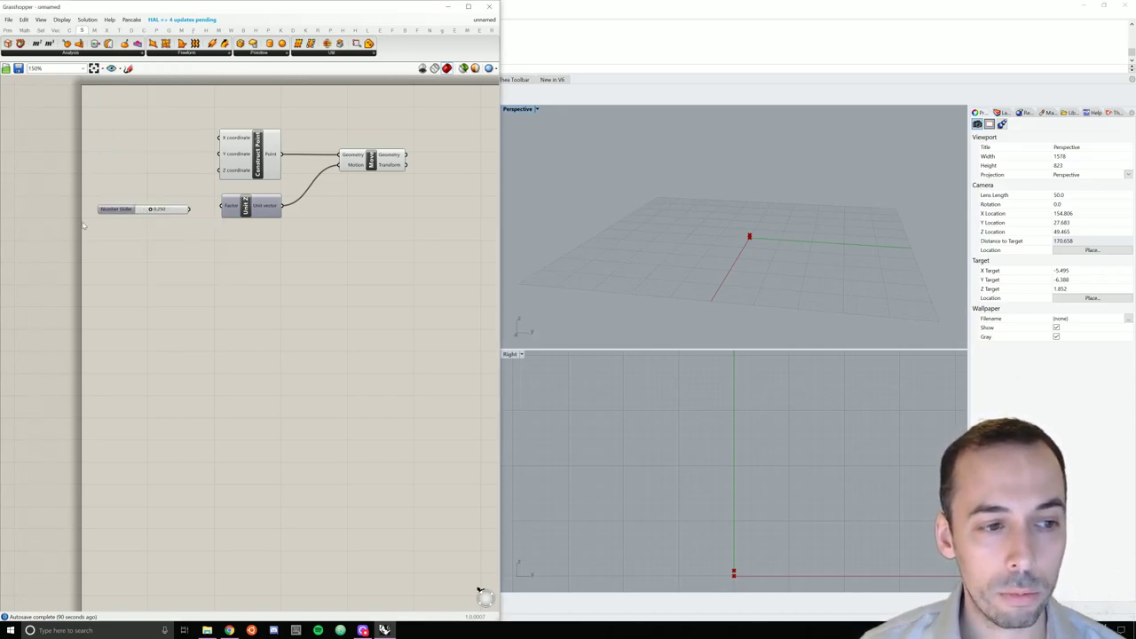
Set the number slider beside Unit Z to integer rounding with a 0 to 36 domain and a value of 8.
{"action": "double_click", "coordinate": [117, 210]}
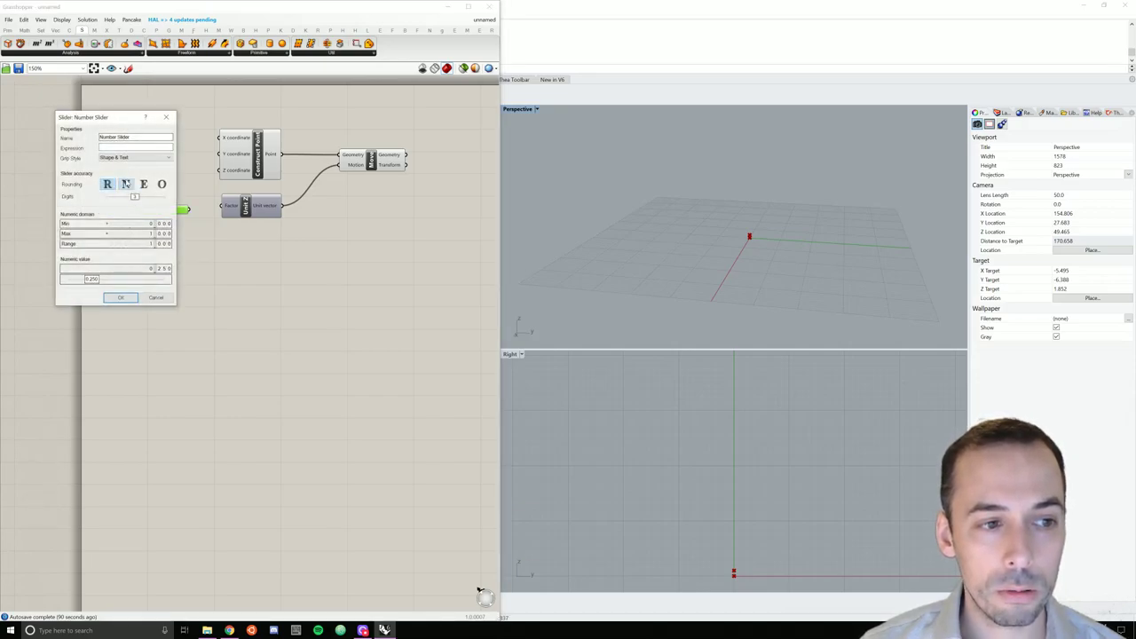
{"action": "left_click", "coordinate": [127, 185]}
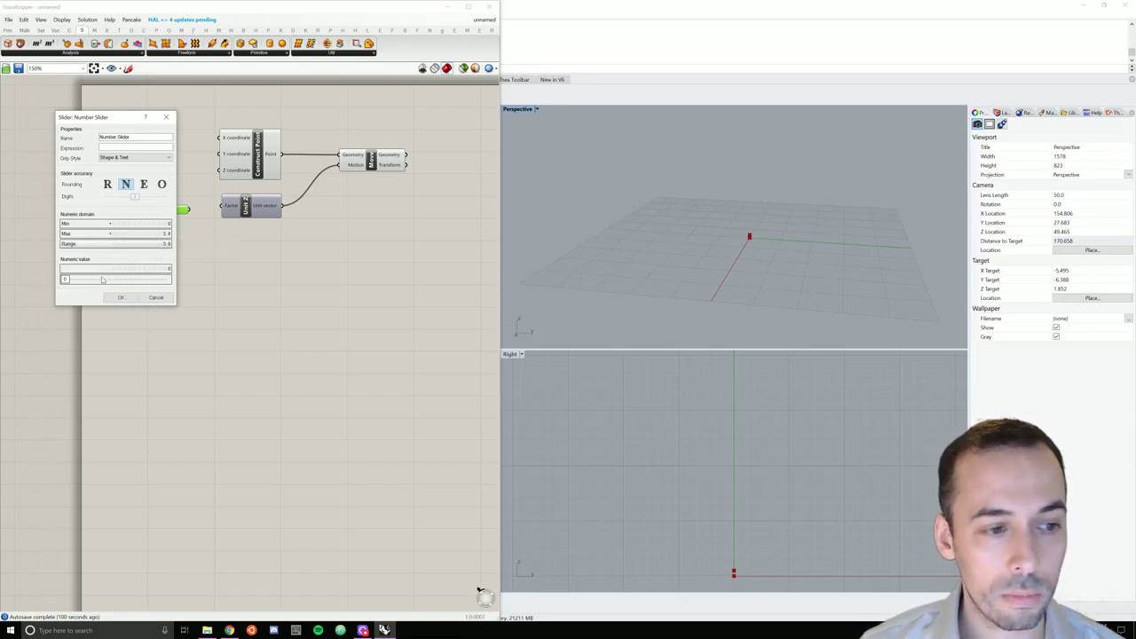
{"action": "left_click", "coordinate": [101, 280]}
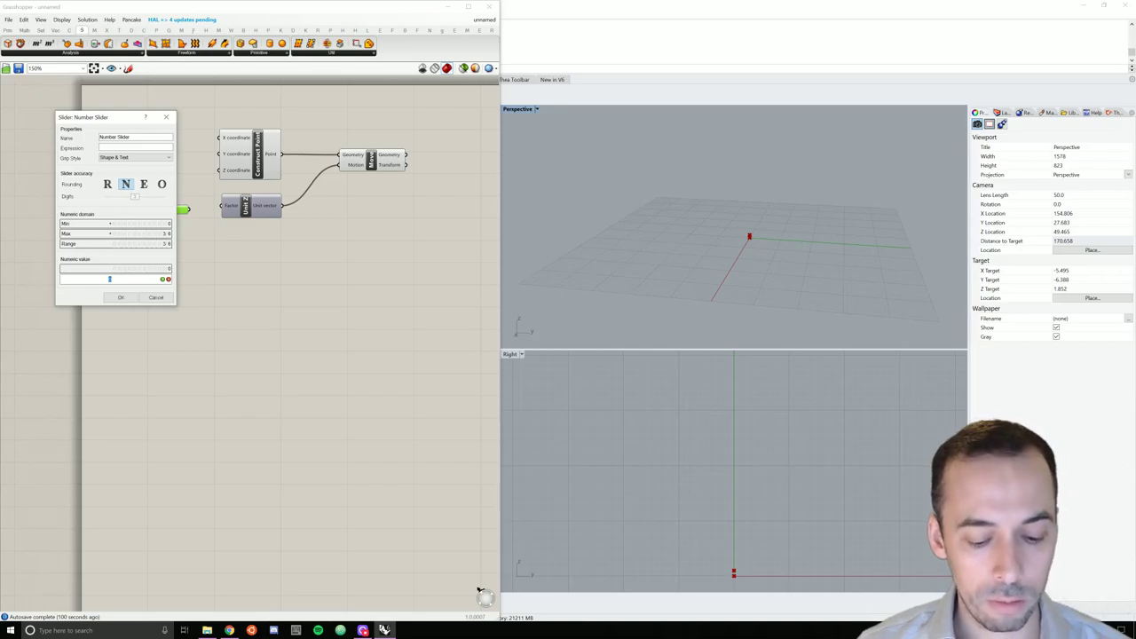
{"action": "type", "text": "9"}
{"action": "key", "text": "Return"}
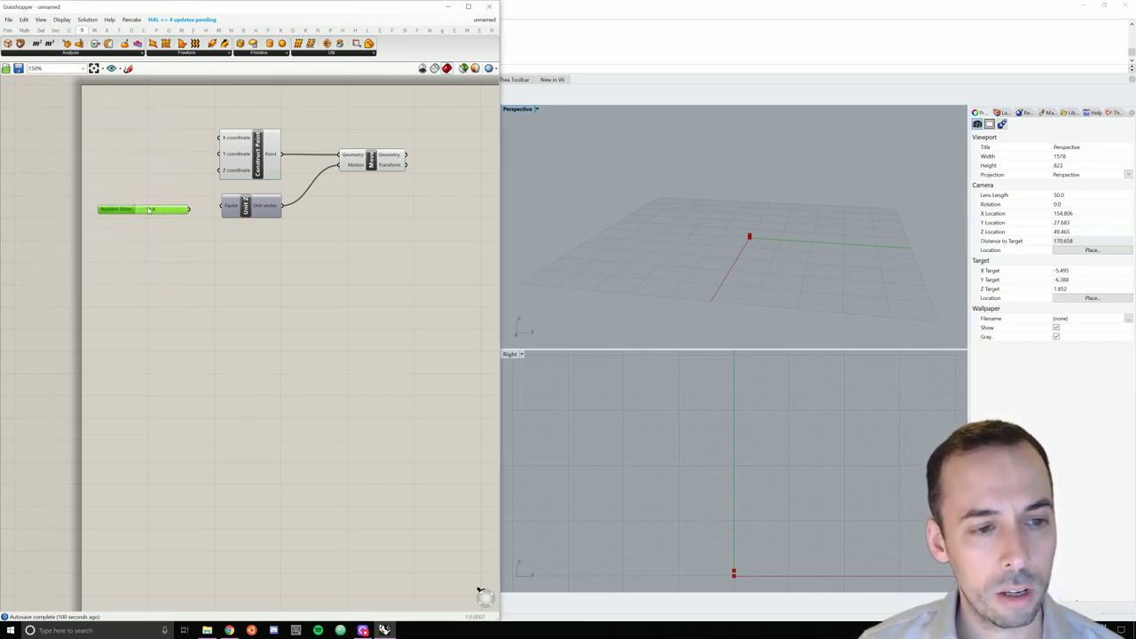
Connect the number slider to the Factor input of Unit Z and select the Move component to check the raised point.
{"action": "mouse_move", "coordinate": [190, 210]}
{"action": "left_mouse_down"}
{"action": "mouse_move", "coordinate": [223, 206]}
{"action": "mouse_move", "coordinate": [171, 211]}
{"action": "left_mouse_up"}
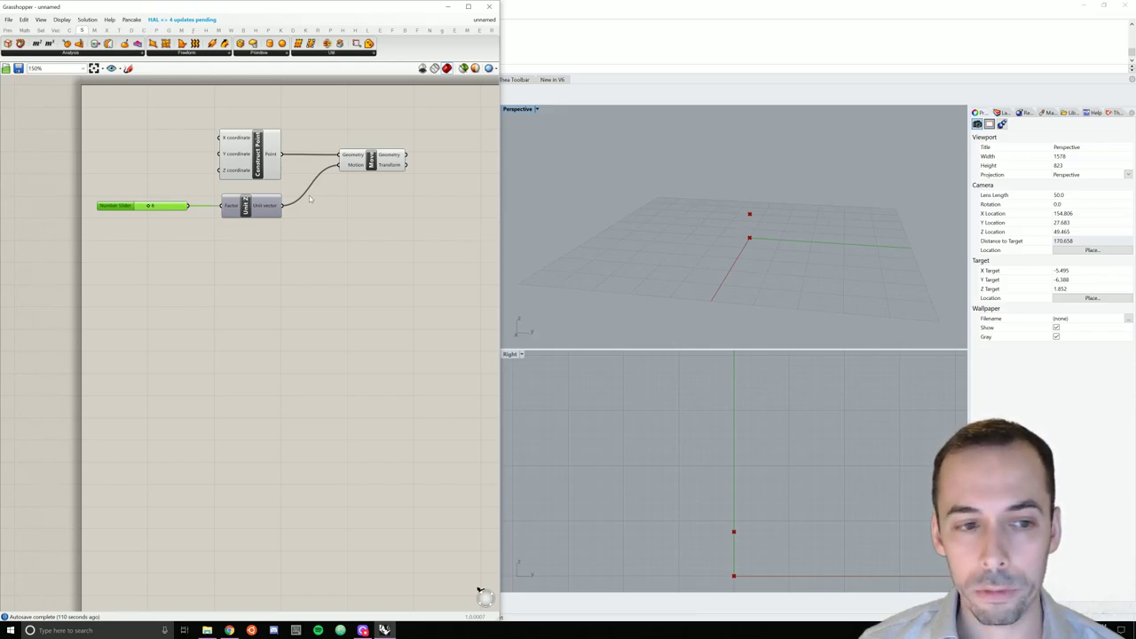
{"action": "mouse_move", "coordinate": [149, 206]}
{"action": "left_mouse_down"}
{"action": "mouse_move", "coordinate": [167, 206]}
{"action": "mouse_move", "coordinate": [149, 206]}
{"action": "left_mouse_up"}
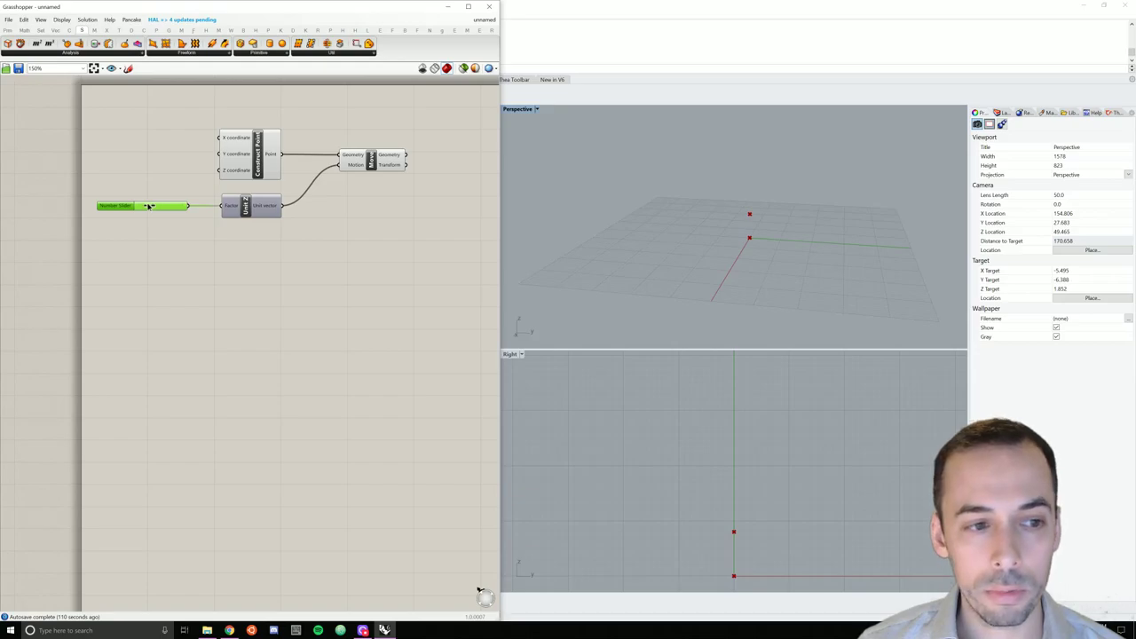
{"action": "left_click", "coordinate": [371, 158]}
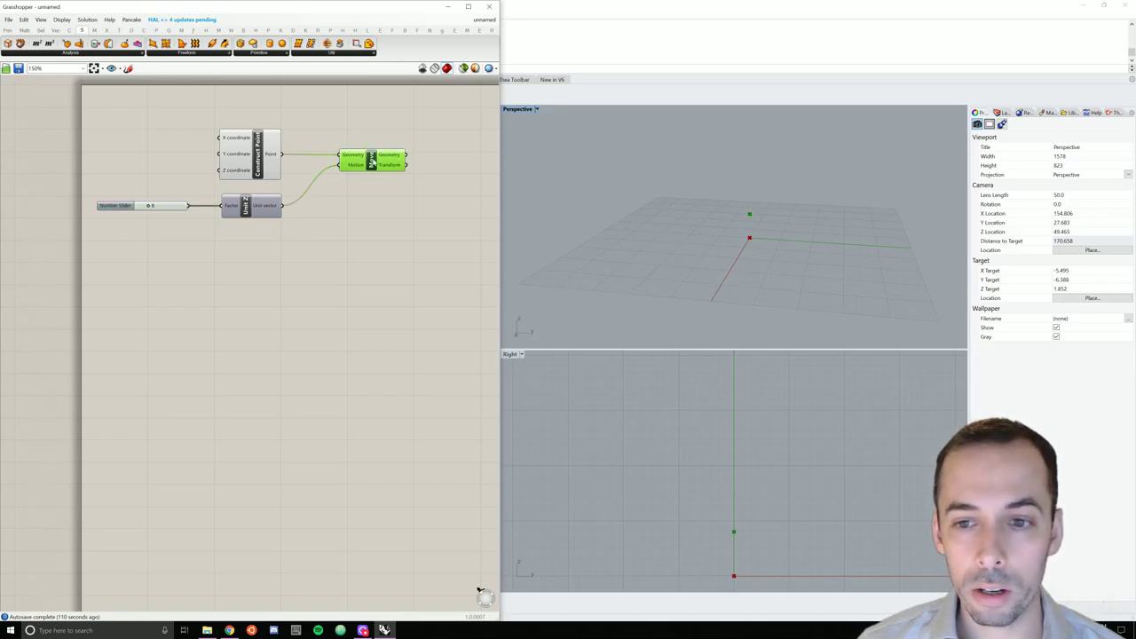
Rename the slider driving Unit Z as "Trunk height".
{"action": "right_click_drag", "start_coordinate": [404, 248], "coordinate": [380, 269]}
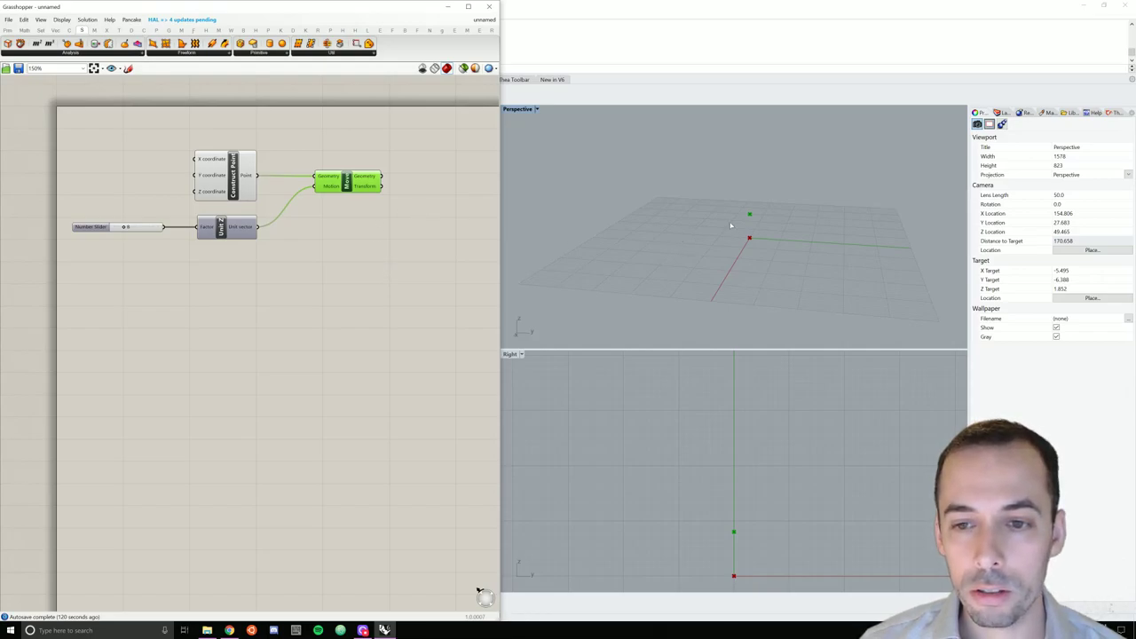
{"action": "right_click", "coordinate": [91, 229]}
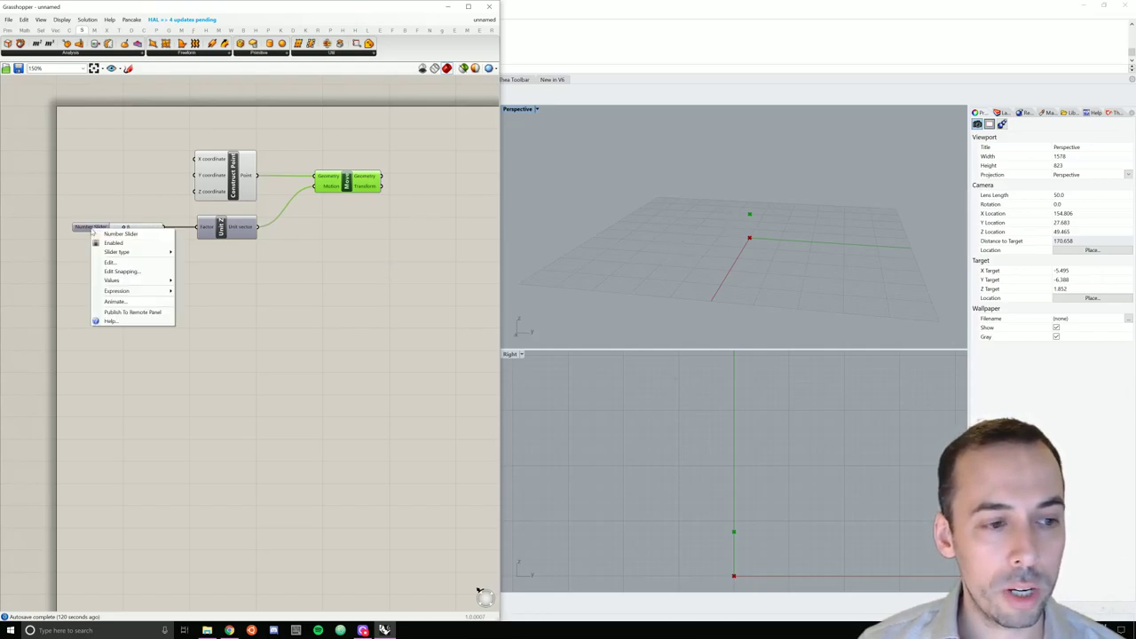
{"action": "type", "text": "Tru"}
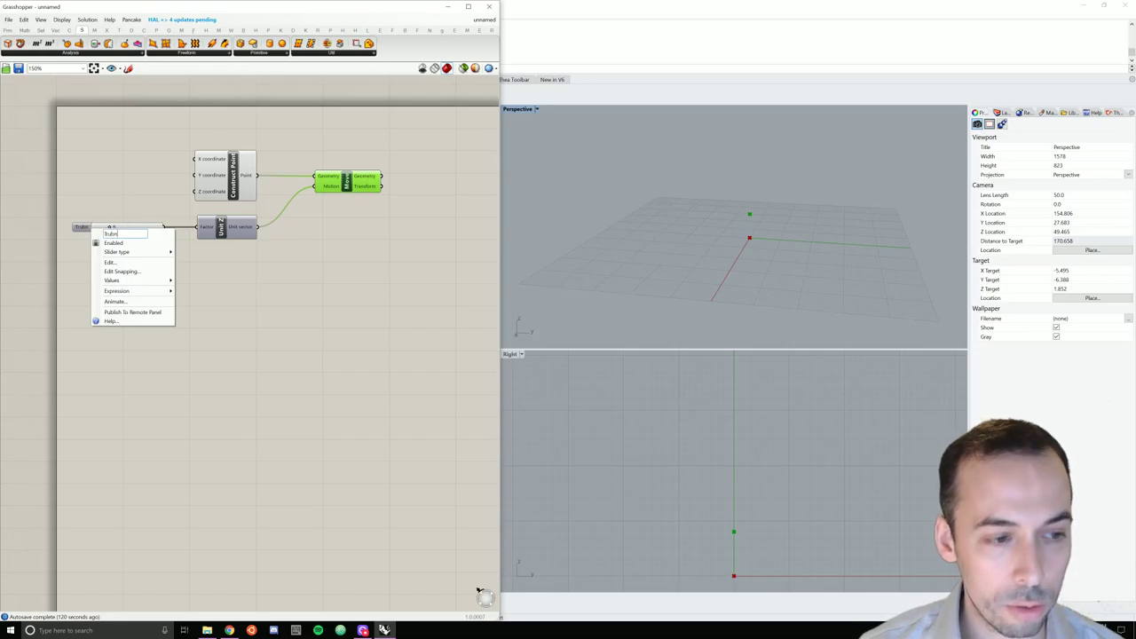
{"action": "type", "text": "nk height"}
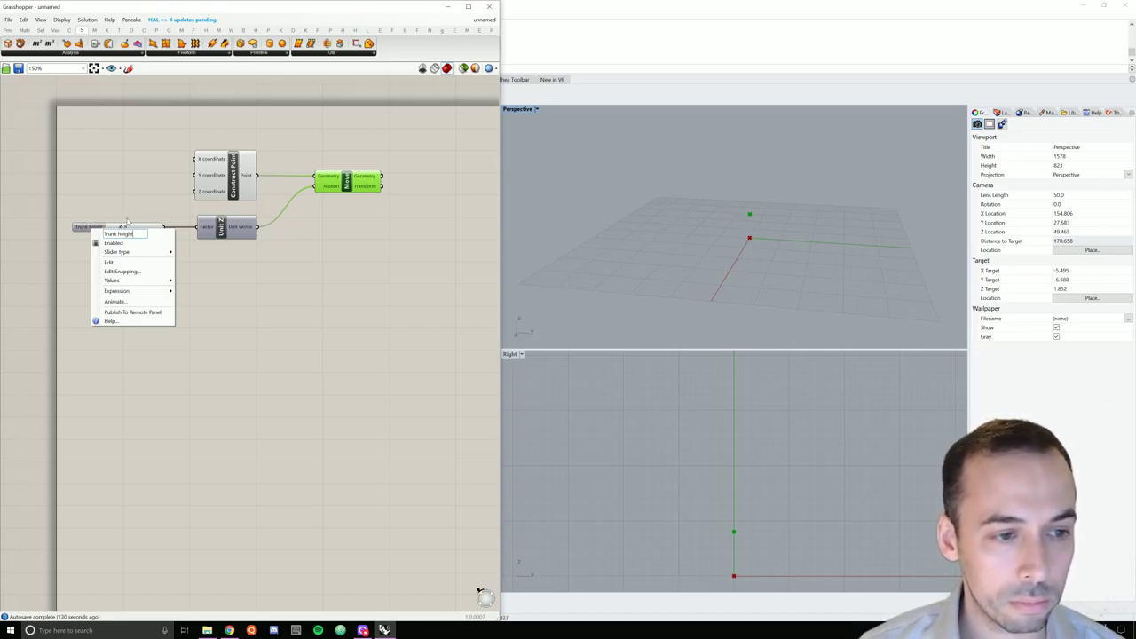
{"action": "left_click", "coordinate": [347, 322]}
Lower Move level with Unit Z and add a two-point Line from the Construct Point output to Move's Geometry output.
{"action": "scroll", "coordinate": [382, 228], "scroll_direction": "down", "scroll_amount": 2}
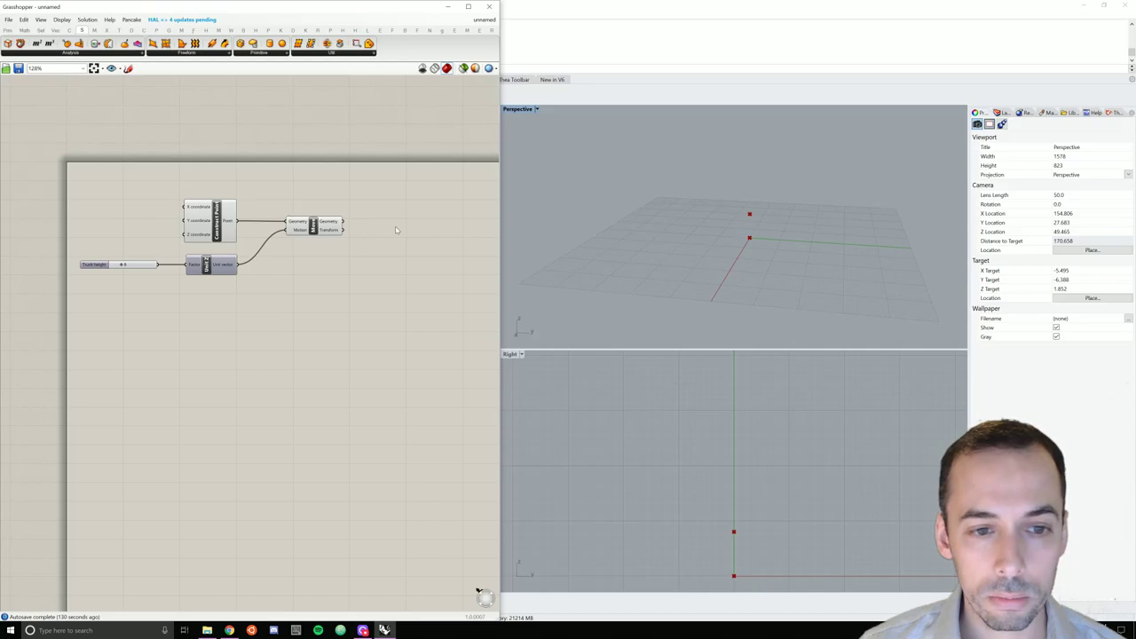
{"action": "left_click_drag", "start_coordinate": [315, 227], "coordinate": [313, 257]}
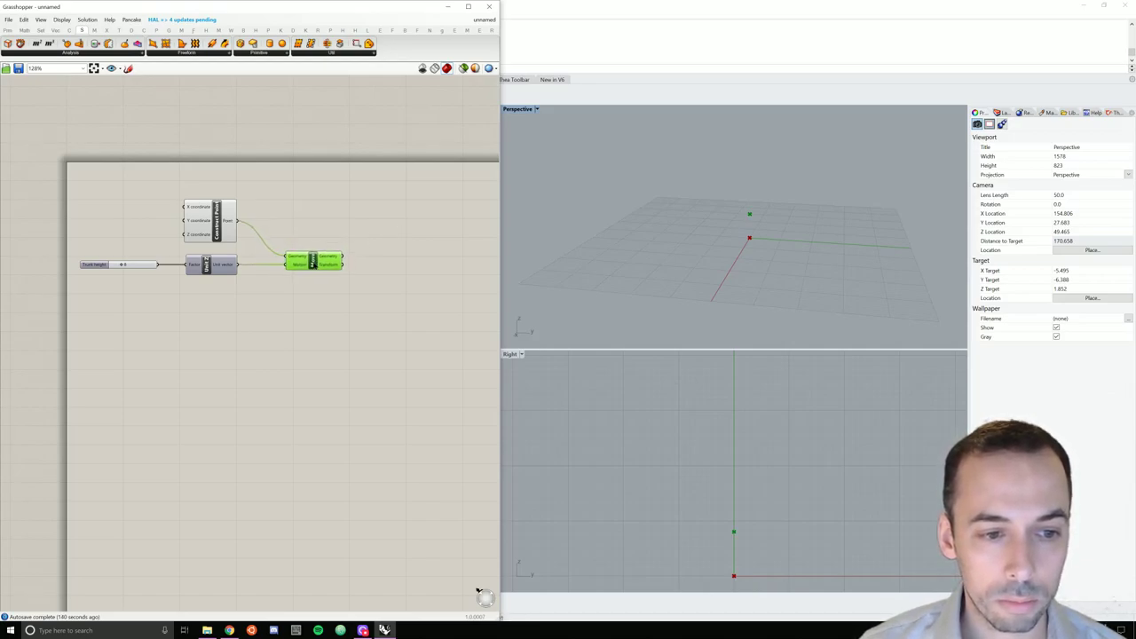
{"action": "double_click", "coordinate": [367, 234]}
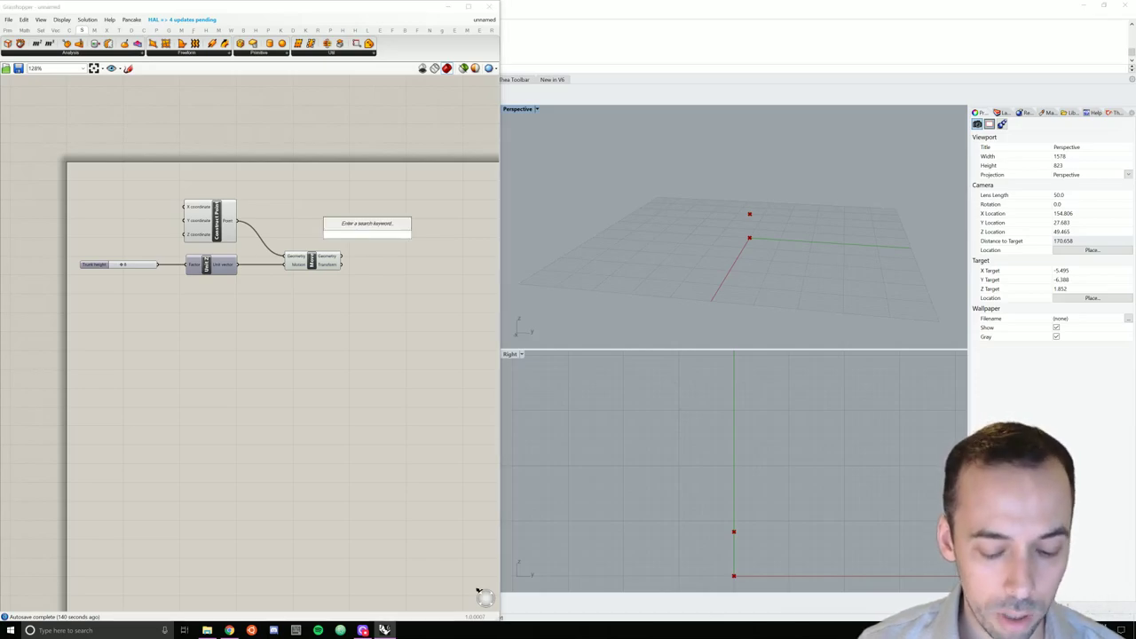
{"action": "type", "text": "line"}
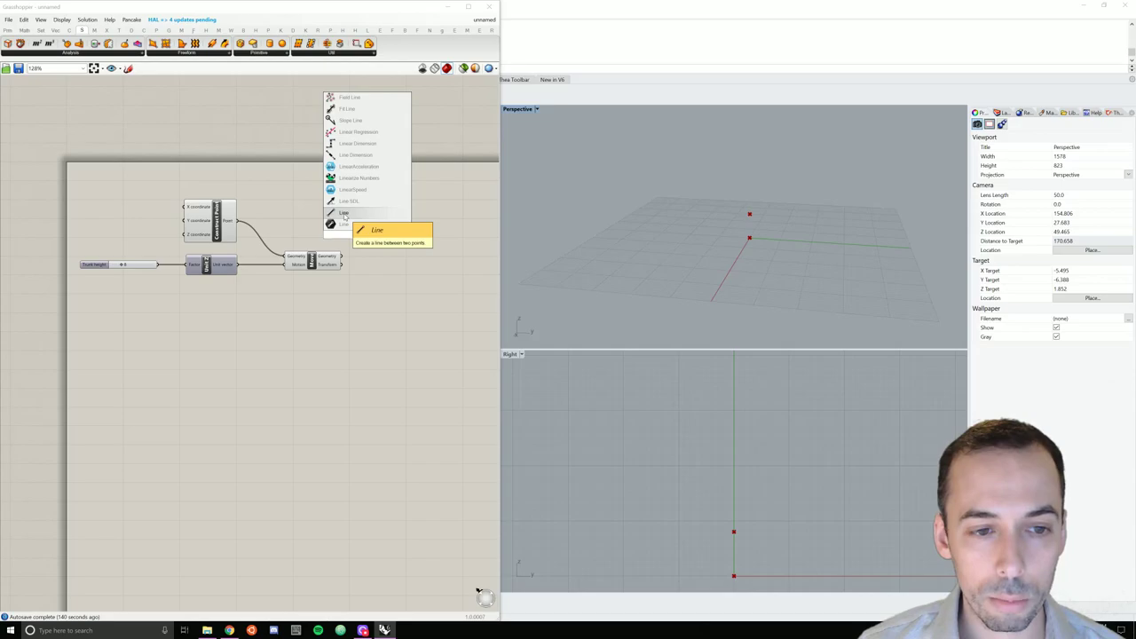
{"action": "left_click", "coordinate": [344, 216]}
{"action": "left_click_drag", "start_coordinate": [396, 238], "coordinate": [405, 250]}
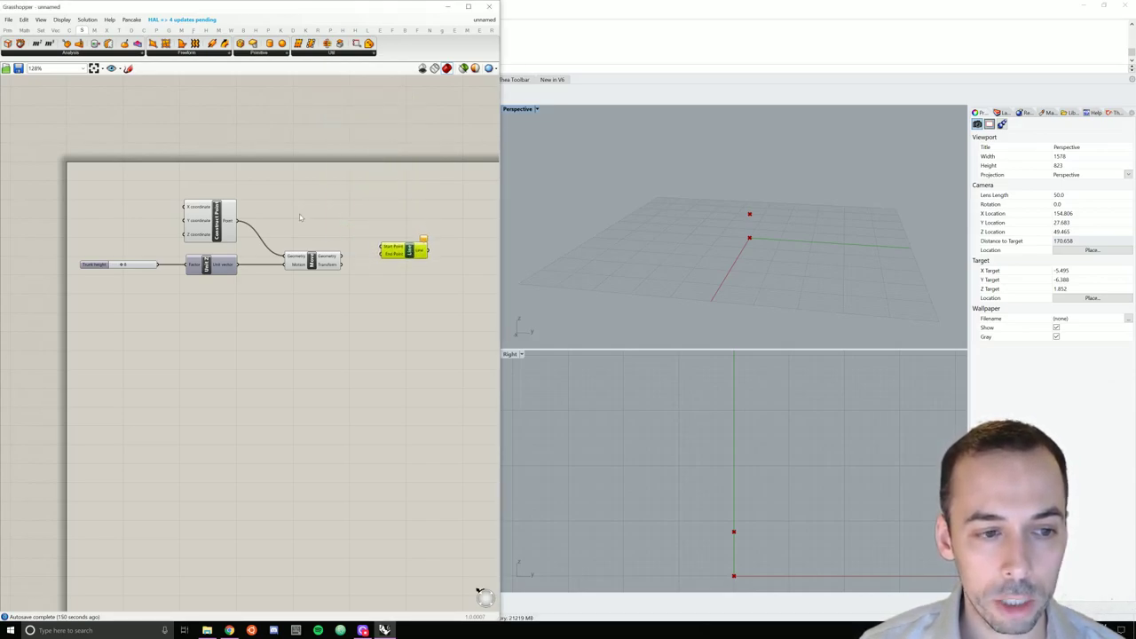
{"action": "left_click_drag", "start_coordinate": [238, 222], "coordinate": [409, 254]}
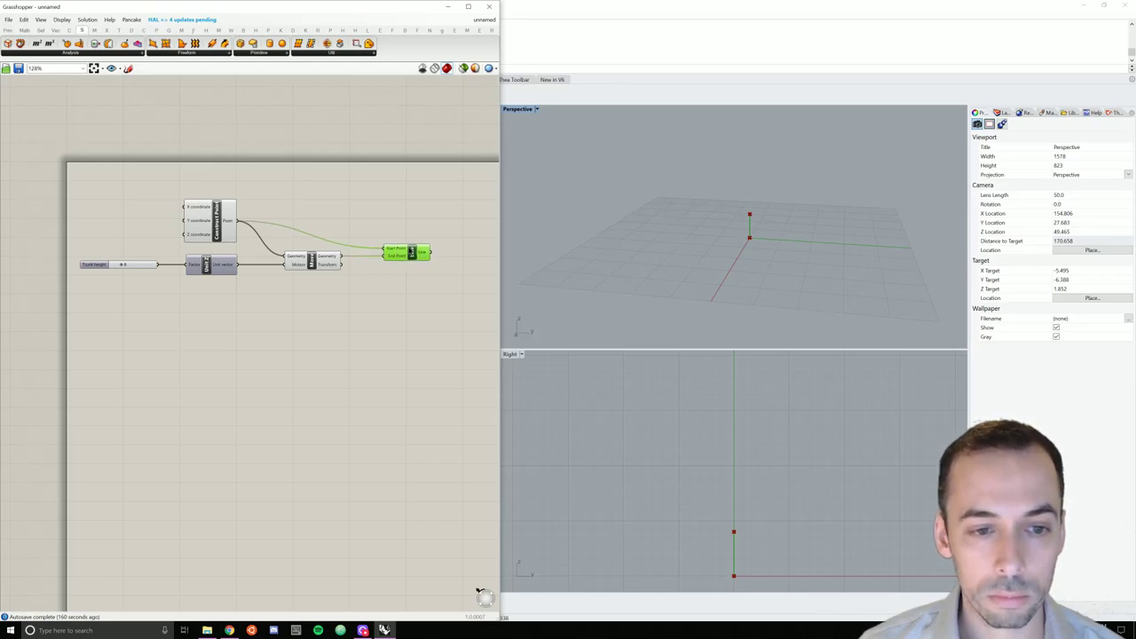
{"action": "left_click", "coordinate": [405, 311]}
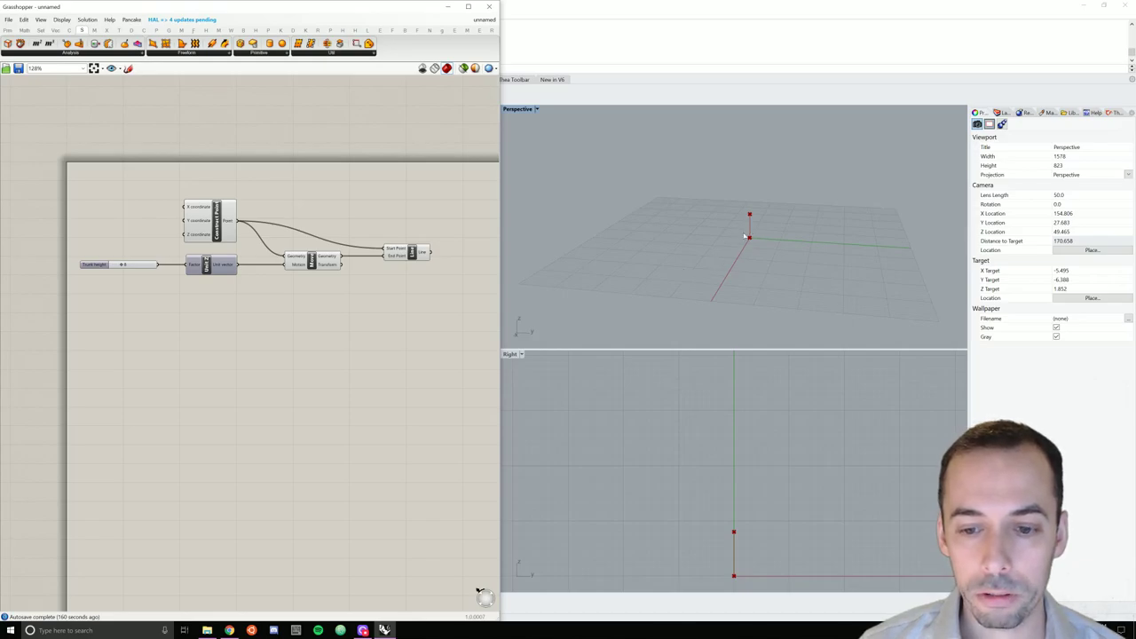
Add a Pipe component beside Line and connect the Line output to its Curve input.
{"action": "right_click_drag", "start_coordinate": [364, 334], "coordinate": [334, 335]}
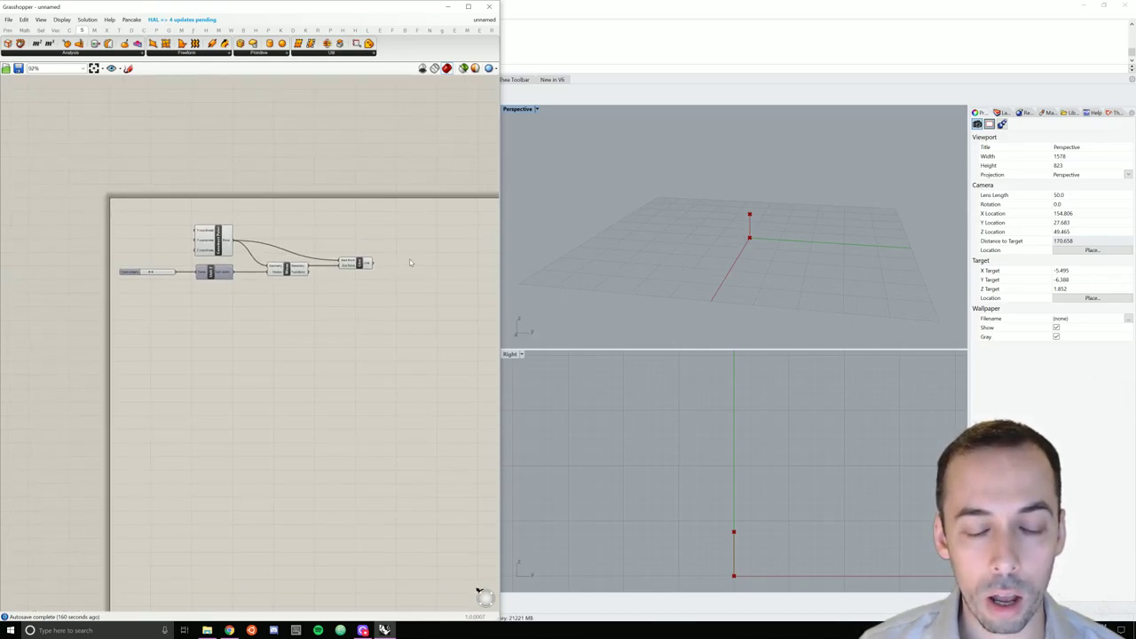
{"action": "scroll", "coordinate": [414, 266], "scroll_direction": "up", "scroll_amount": 2}
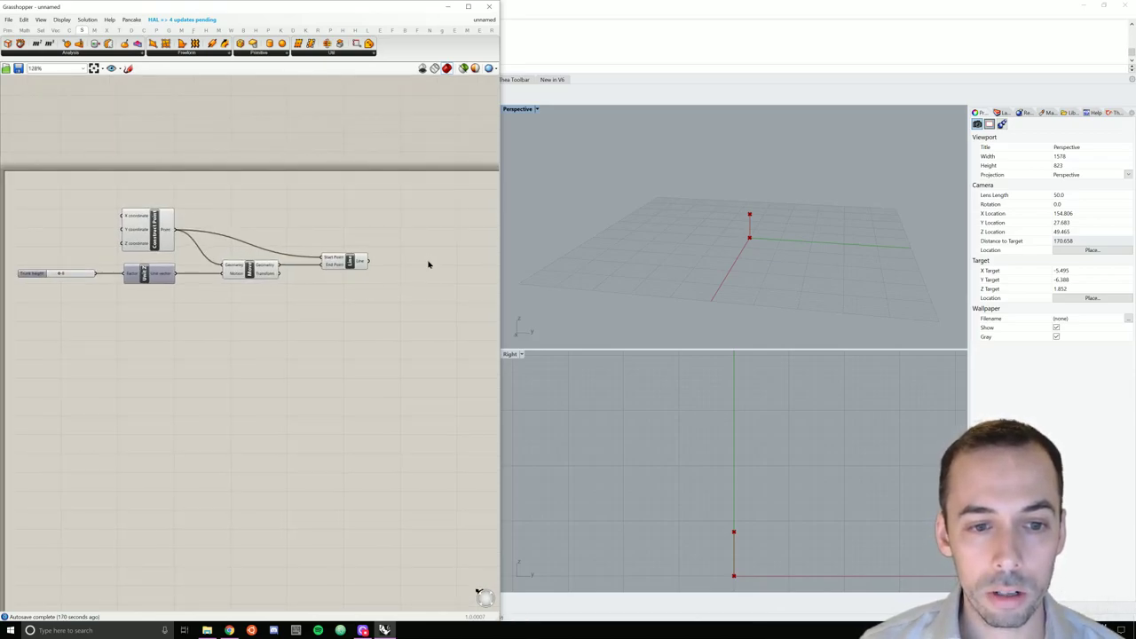
{"action": "double_click", "coordinate": [430, 265]}
{"action": "type", "text": "pipe"}
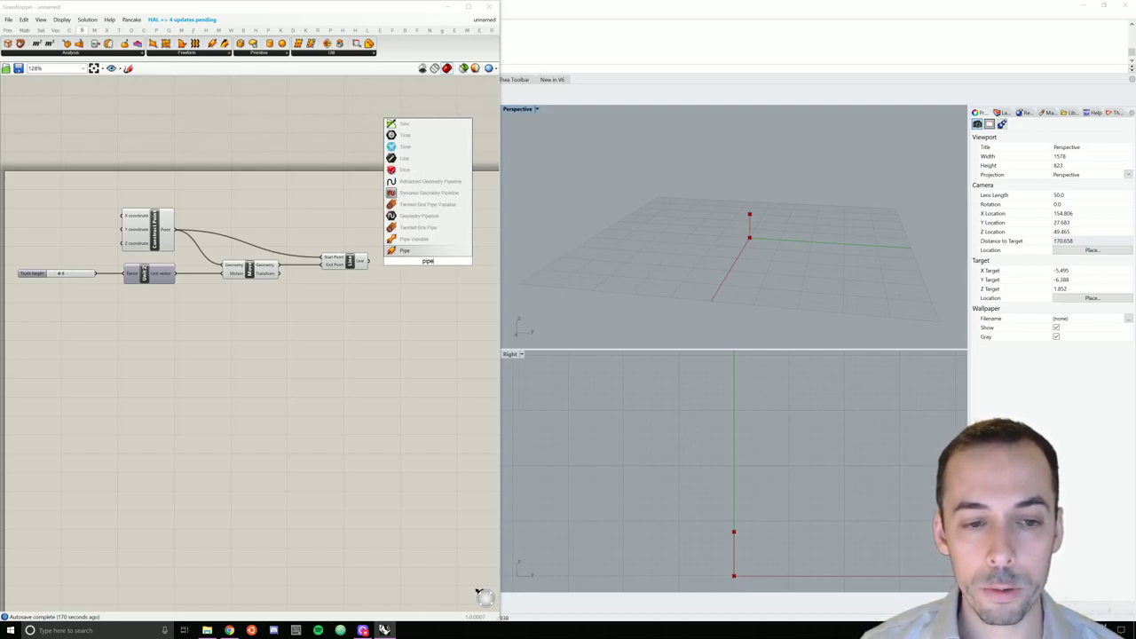
{"action": "key", "text": "Return"}
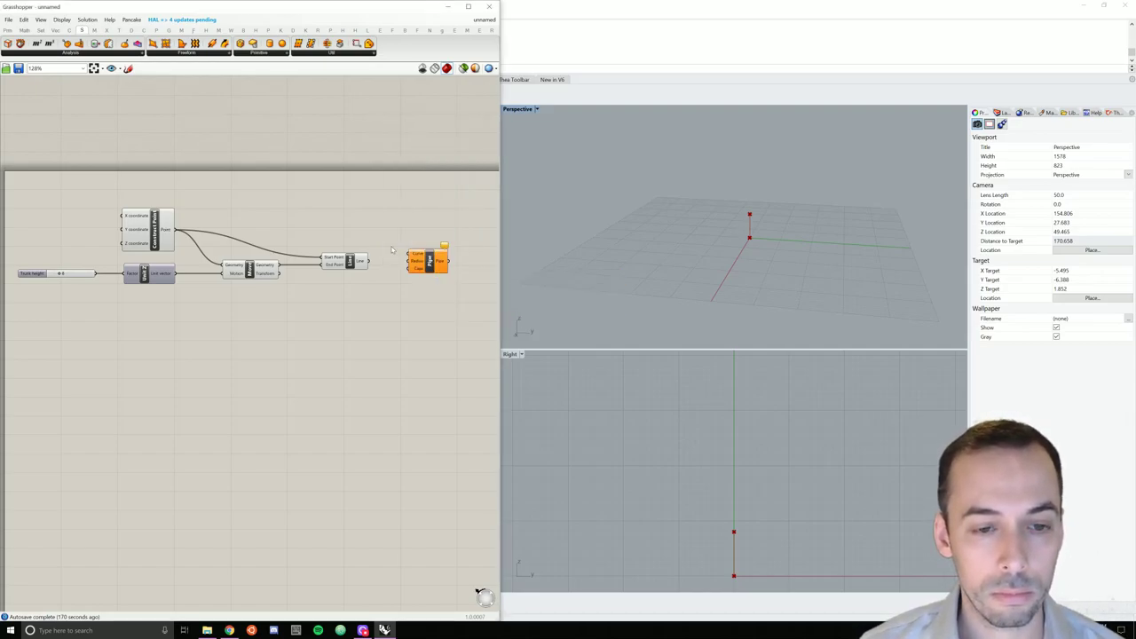
{"action": "left_click_drag", "start_coordinate": [368, 260], "coordinate": [437, 273]}
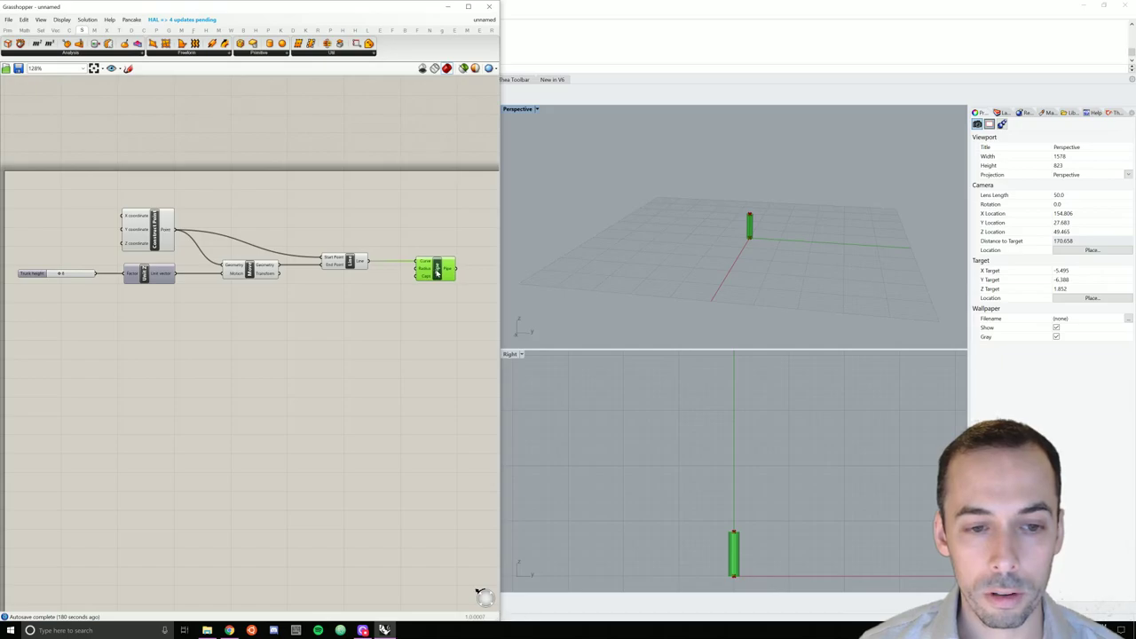
{"action": "left_click", "coordinate": [407, 282]}
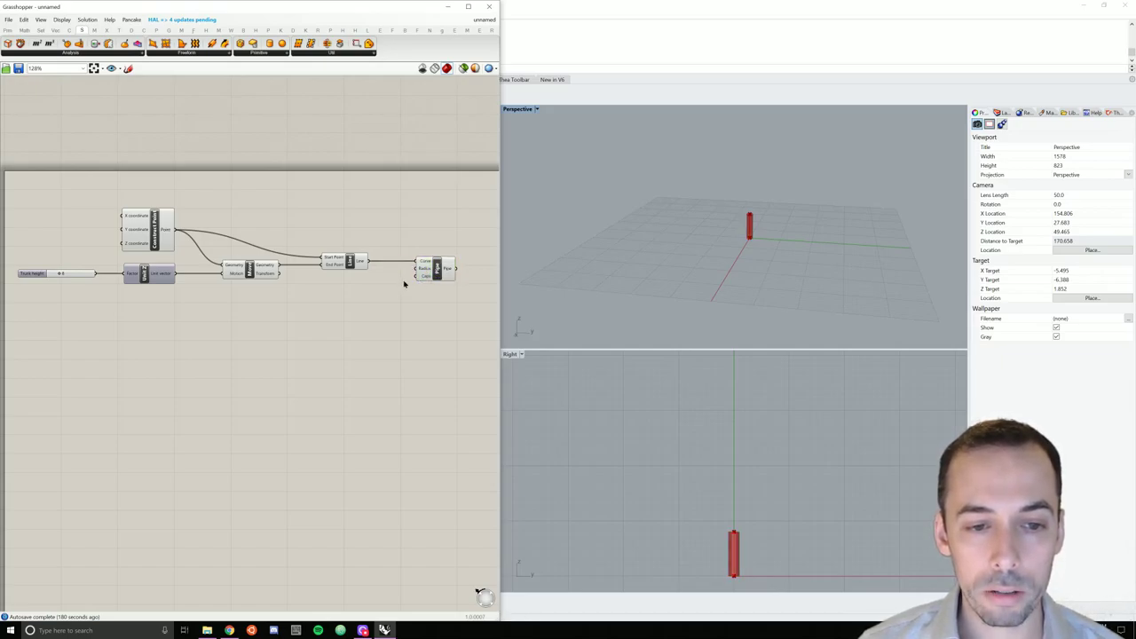
{"action": "mouse_move", "coordinate": [428, 278]}
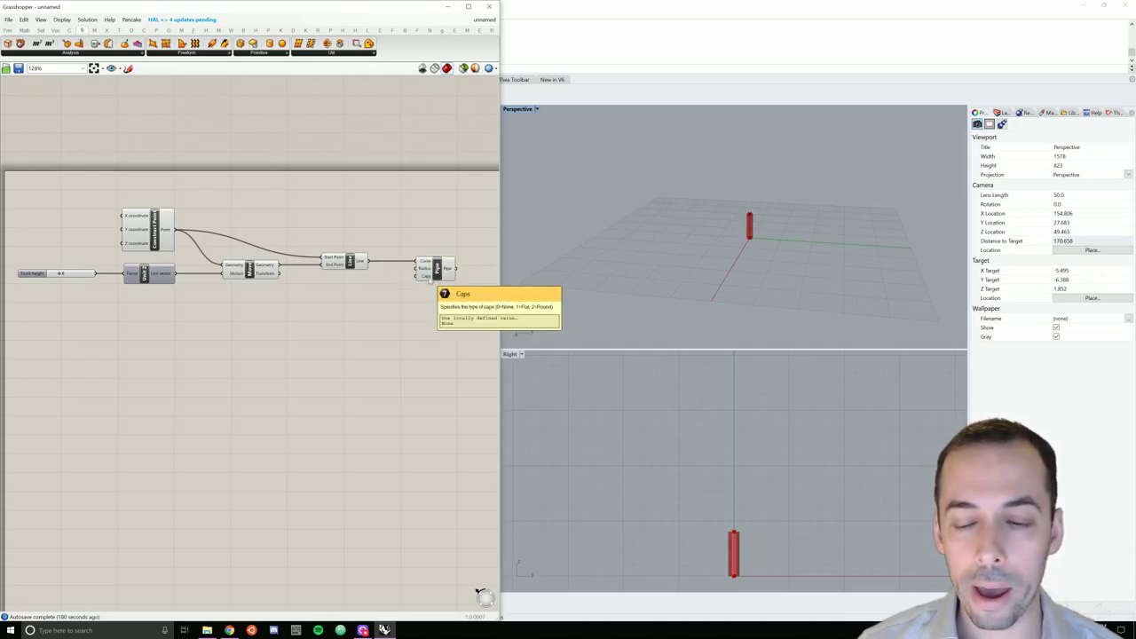
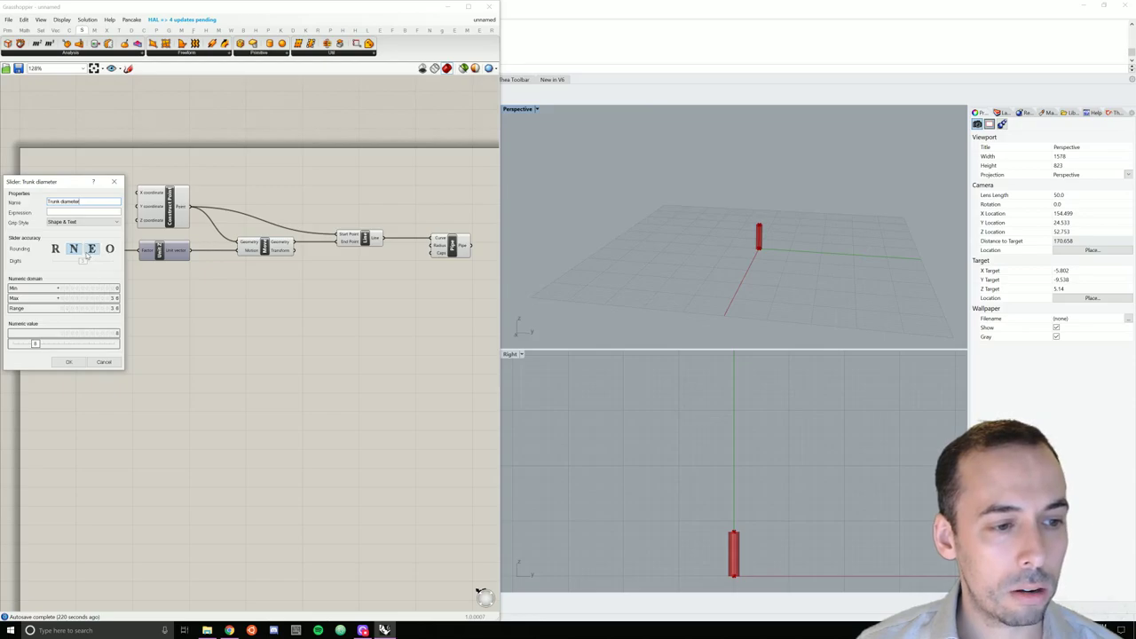
Configure the Trunk diameter slider with real-number rounding to two digits, a maximum of 2.00 and a value of 1.00.
{"action": "left_click", "coordinate": [56, 250]}
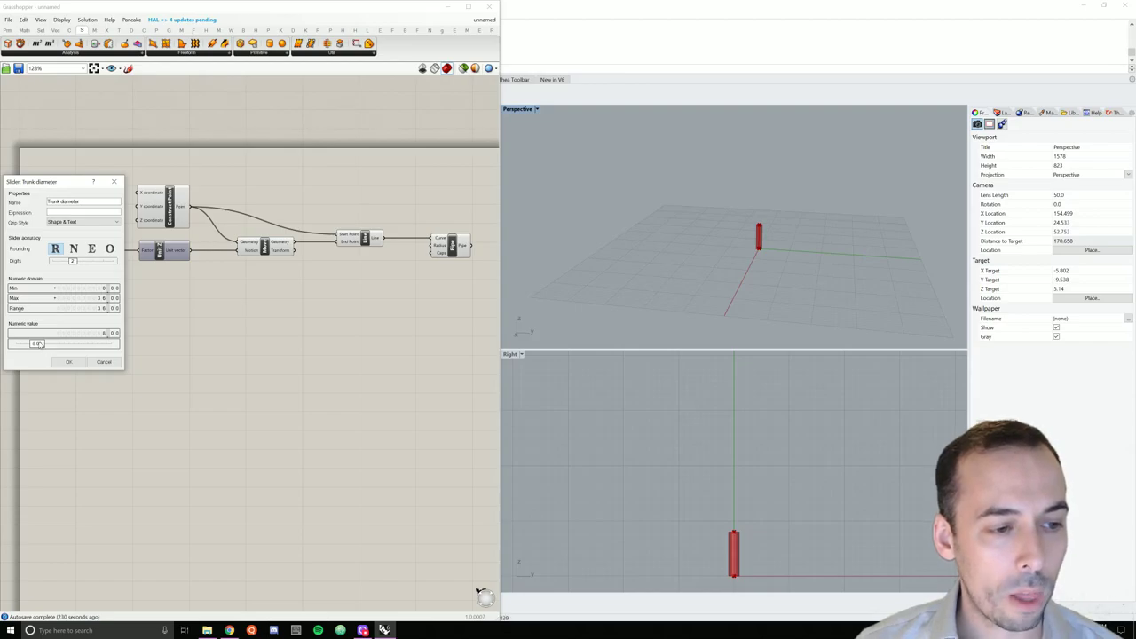
{"action": "double_click", "coordinate": [105, 299]}
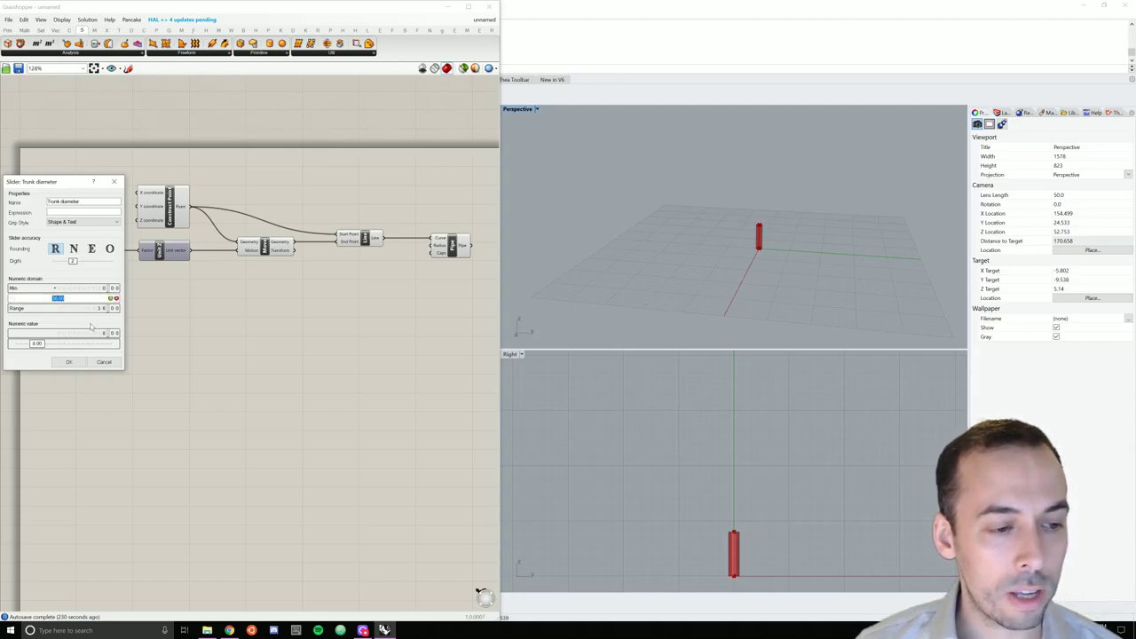
{"action": "type", "text": "2"}
{"action": "left_click", "coordinate": [110, 299]}
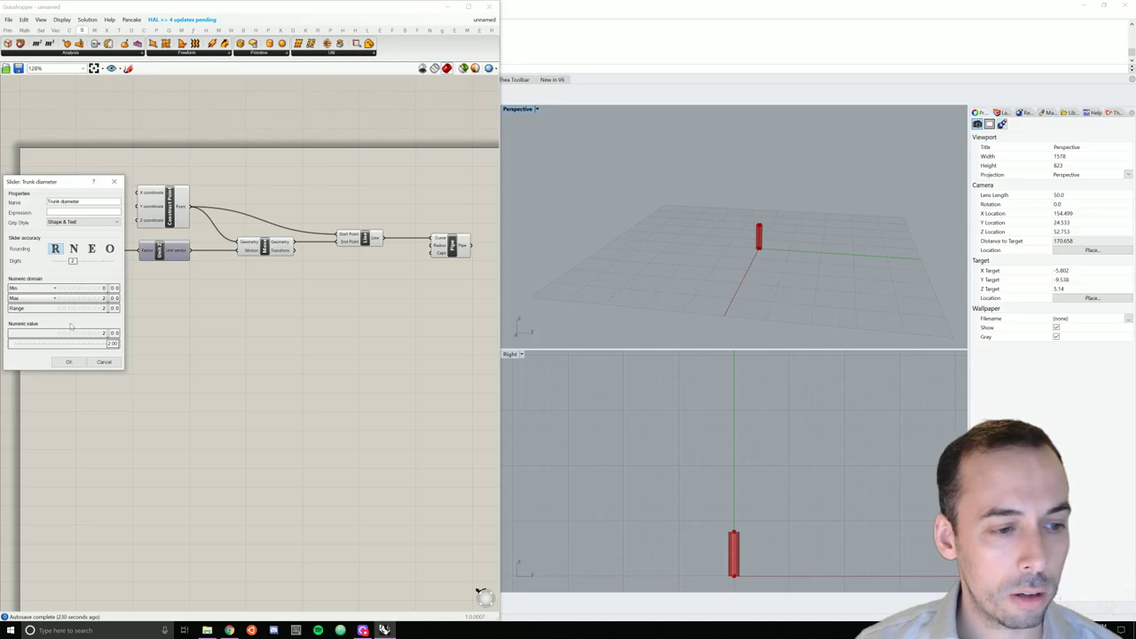
{"action": "double_click", "coordinate": [75, 335]}
{"action": "type", "text": "1"}
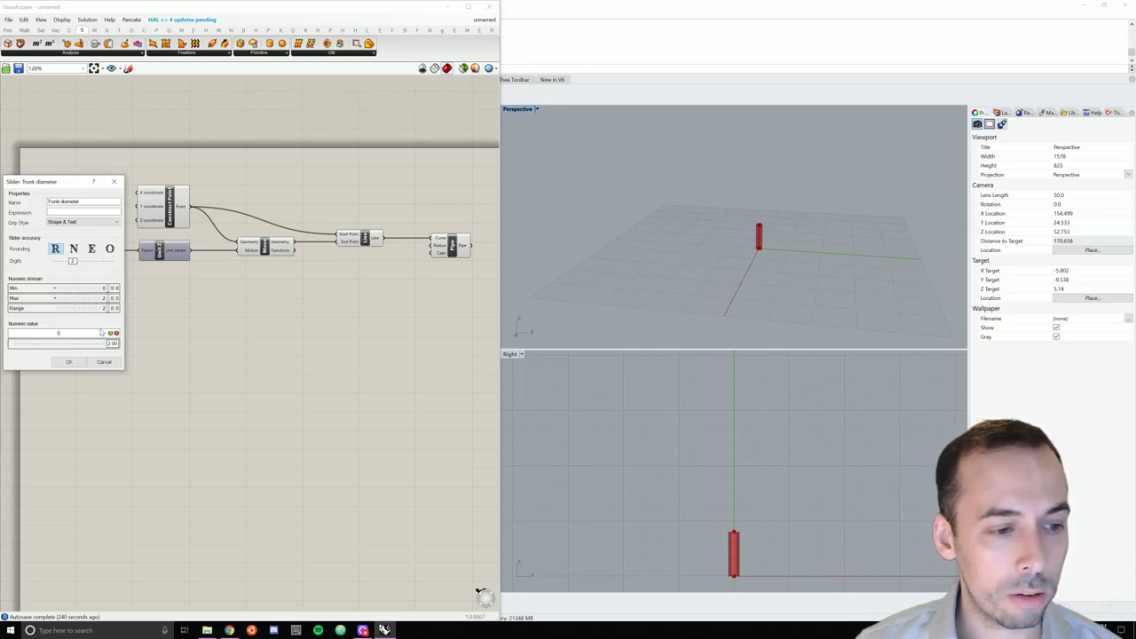
{"action": "left_click", "coordinate": [110, 333]}
{"action": "left_click", "coordinate": [68, 362]}
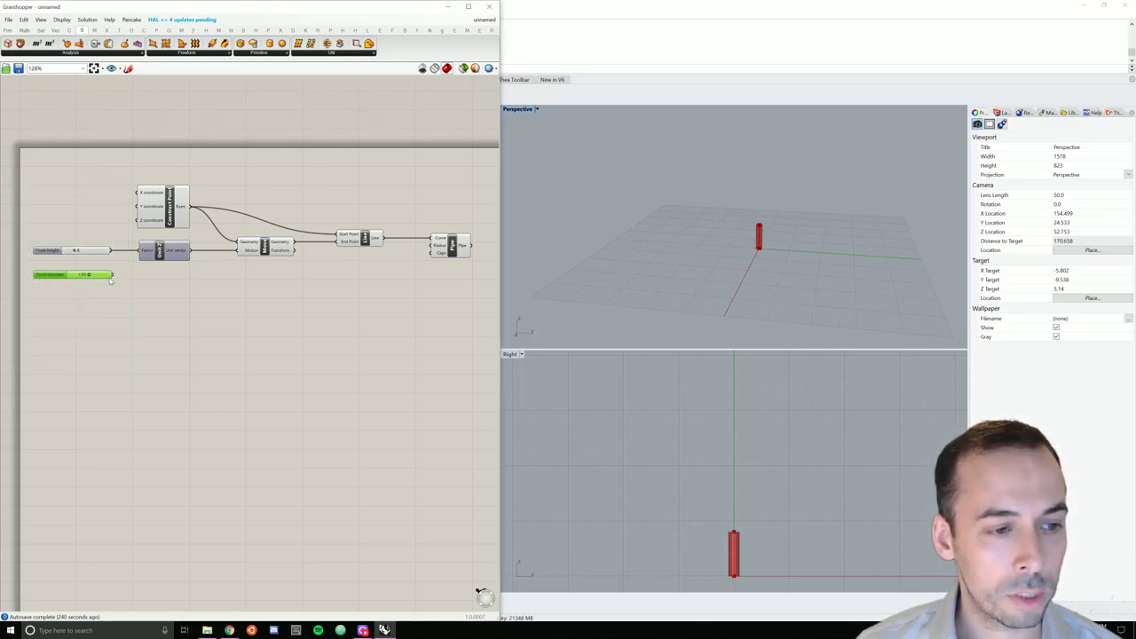
Connect the Trunk diameter slider to Pipe's Radius input and insert a relay on that wire, placed level with the slider.
{"action": "left_click_drag", "start_coordinate": [114, 275], "coordinate": [432, 246]}
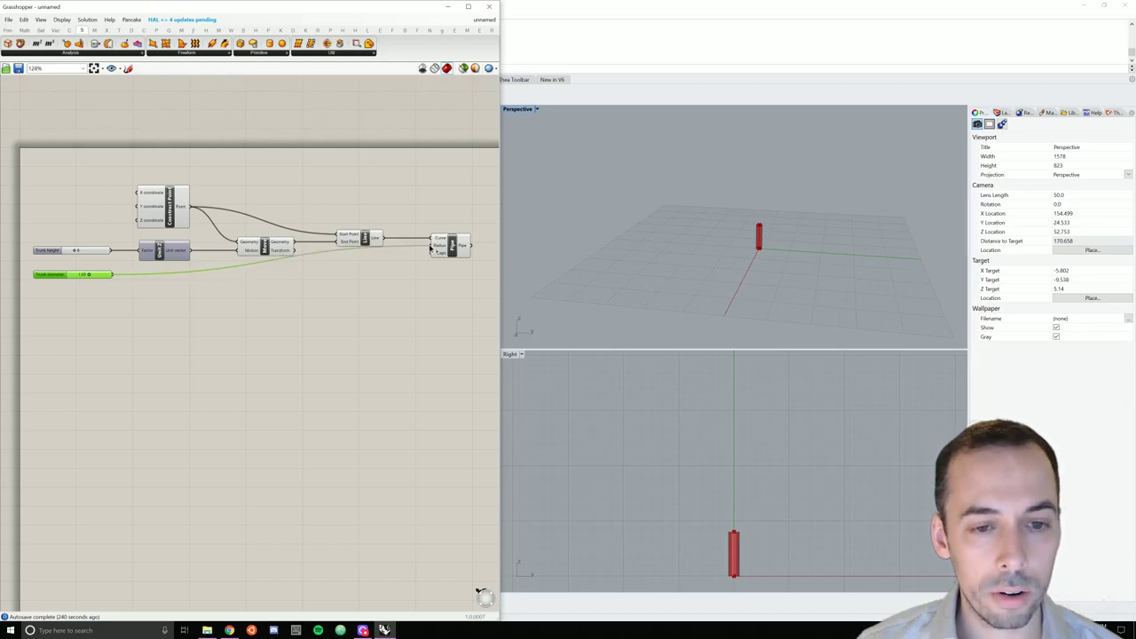
{"action": "double_click", "coordinate": [330, 255]}
{"action": "left_click_drag", "start_coordinate": [329, 255], "coordinate": [365, 277]}
{"action": "left_click", "coordinate": [397, 331]}
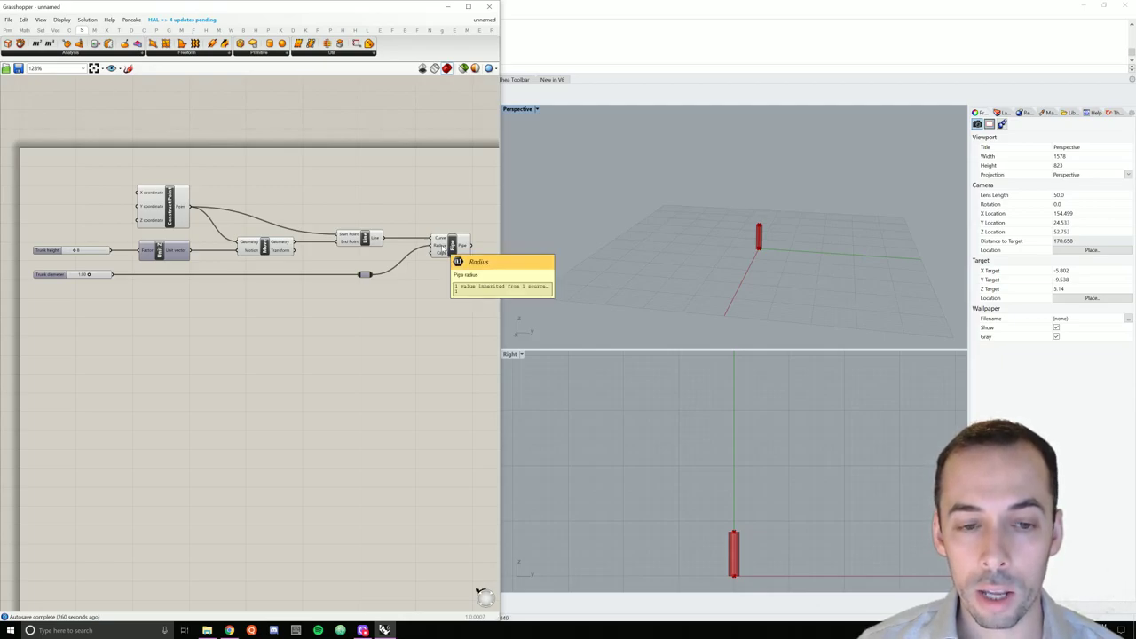
{"action": "double_click", "coordinate": [398, 276]}
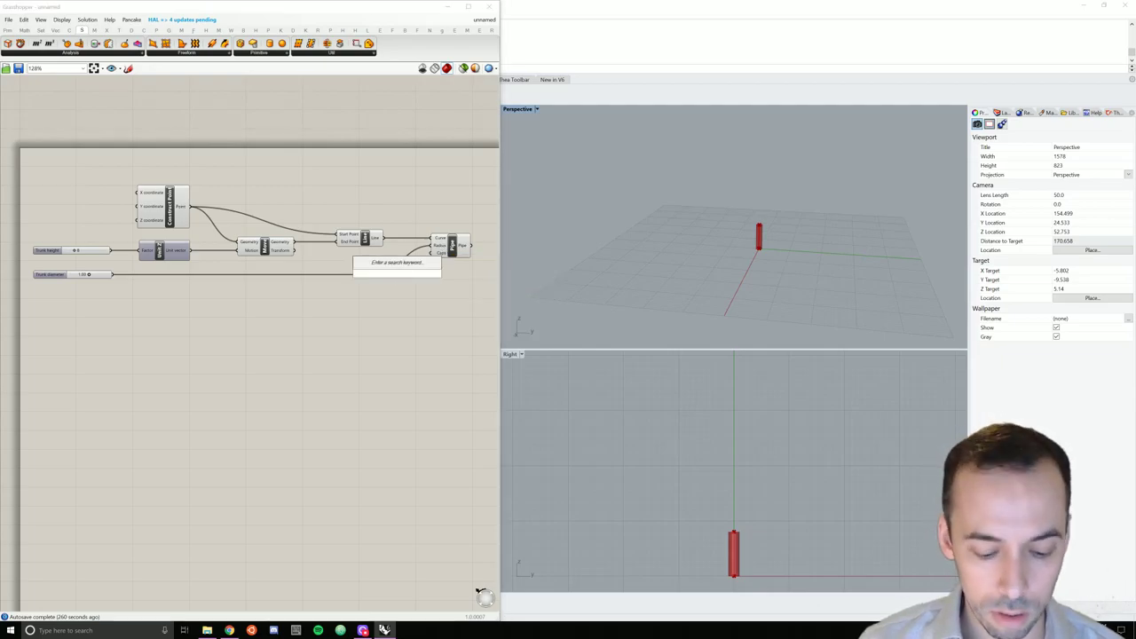
{"action": "type", "text": "mul"}
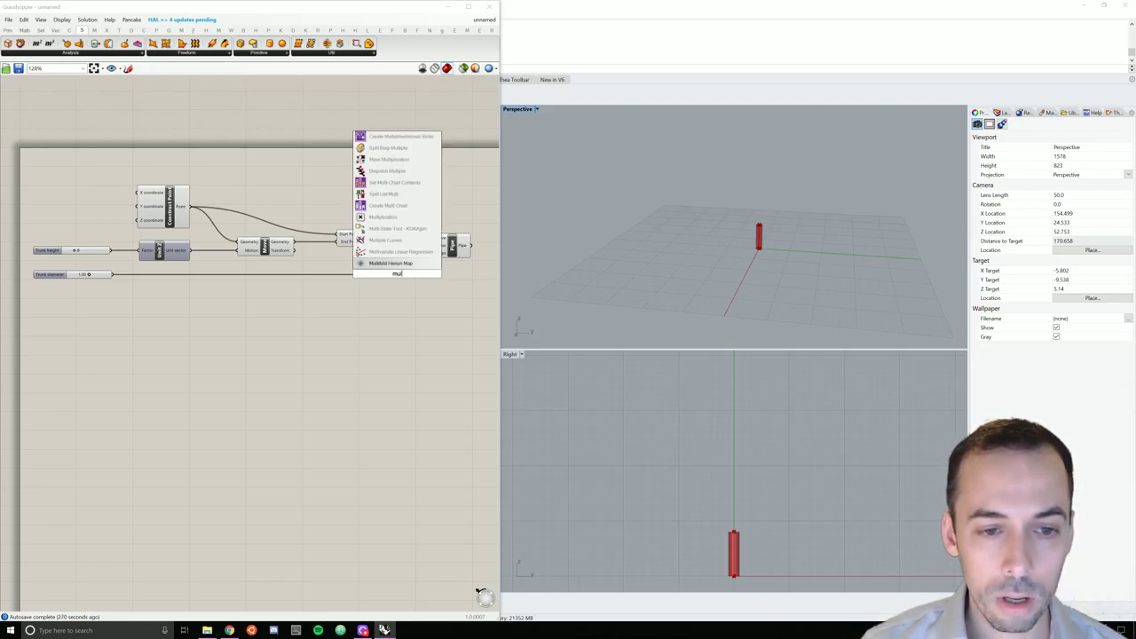
{"action": "key", "text": "Up"}
{"action": "key", "text": "Up"}
{"action": "key", "text": "Up"}
{"action": "key", "text": "Up"}
{"action": "key", "text": "Return"}
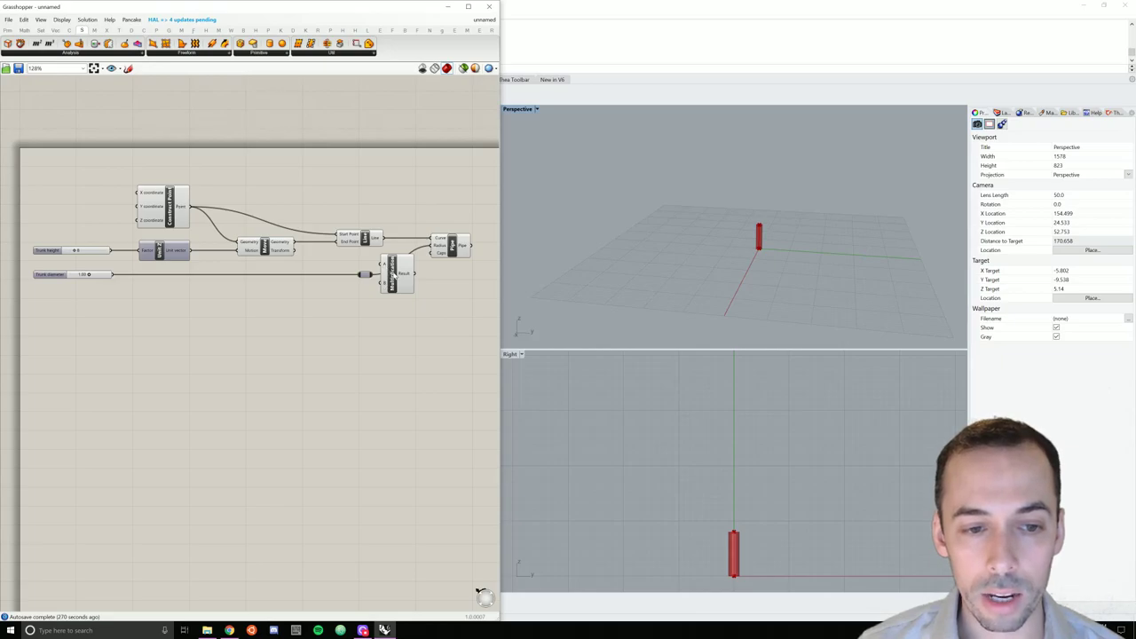
{"action": "left_click", "coordinate": [394, 277]}
{"action": "key", "text": "Delete"}
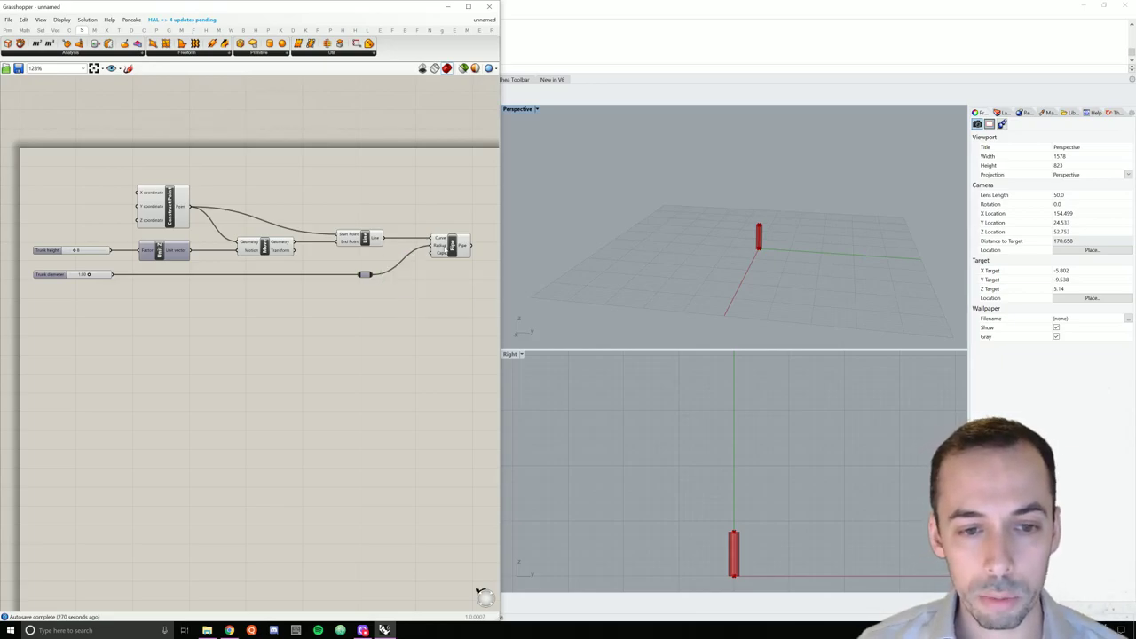
Set the expression x/2 on Pipe's Radius input so the trunk diameter is halved.
{"action": "right_click", "coordinate": [441, 250]}
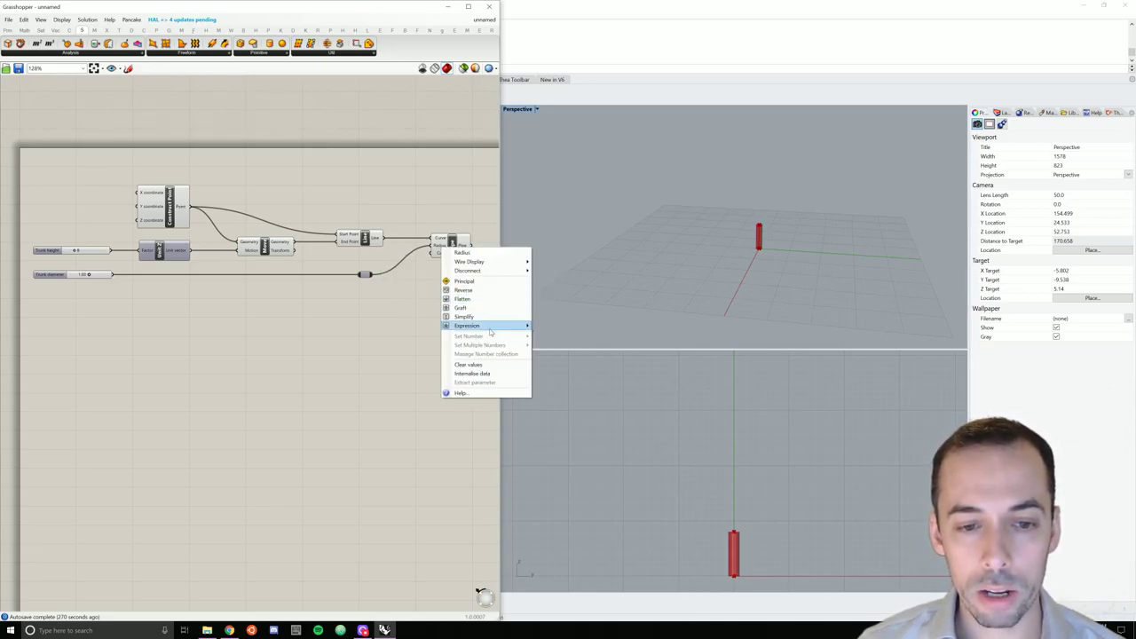
{"action": "mouse_move", "coordinate": [493, 331]}
{"action": "left_click", "coordinate": [575, 334]}
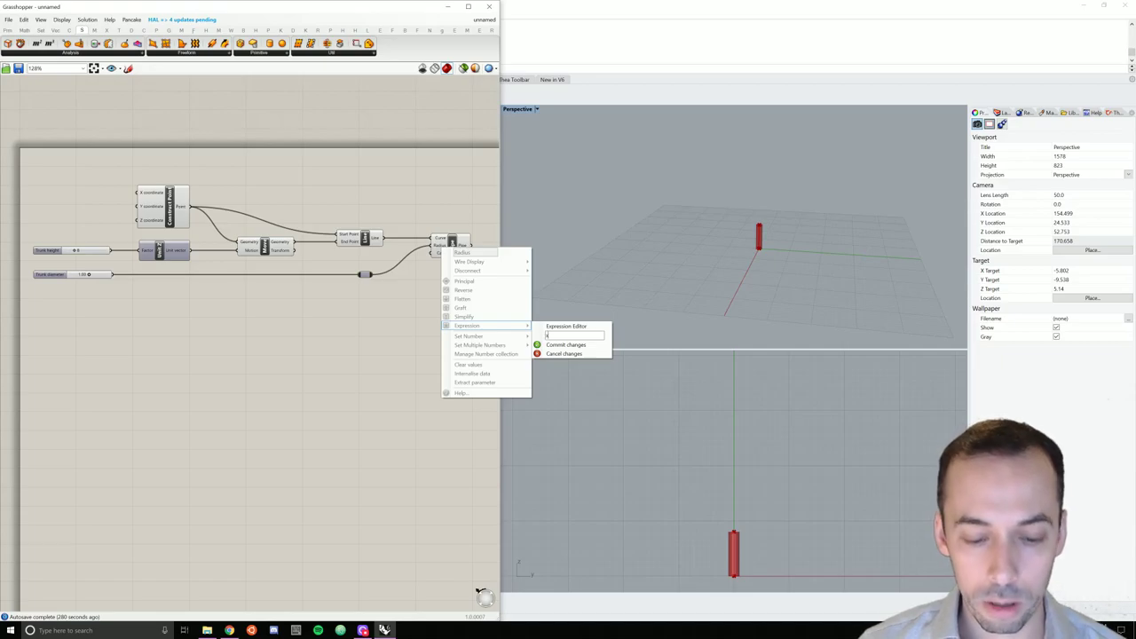
{"action": "type", "text": "x/2"}
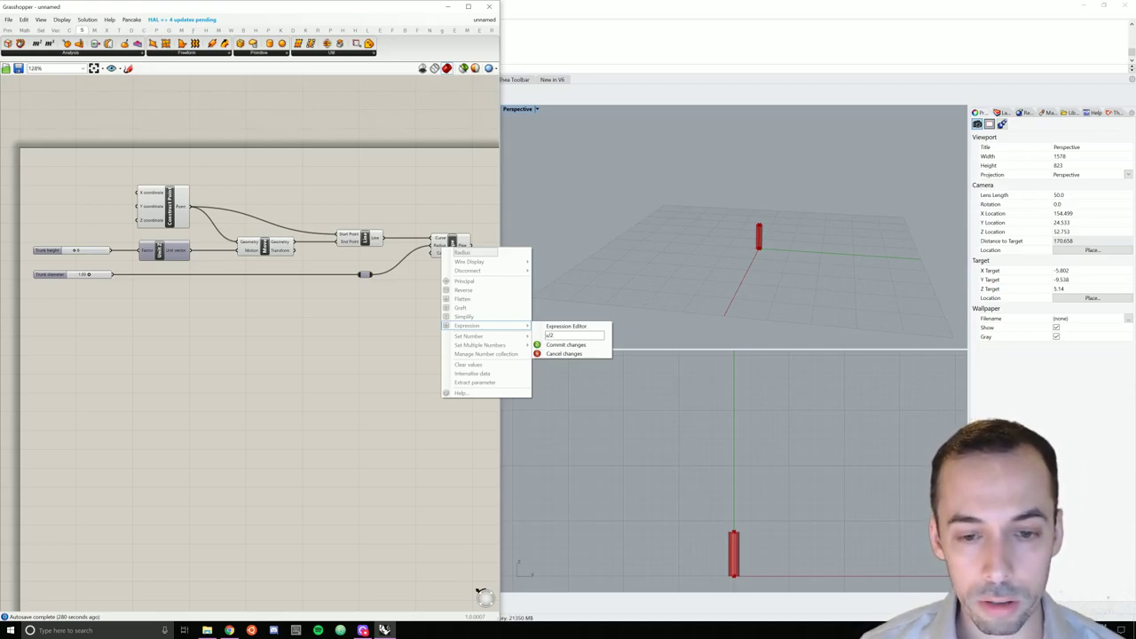
{"action": "left_click", "coordinate": [575, 347]}
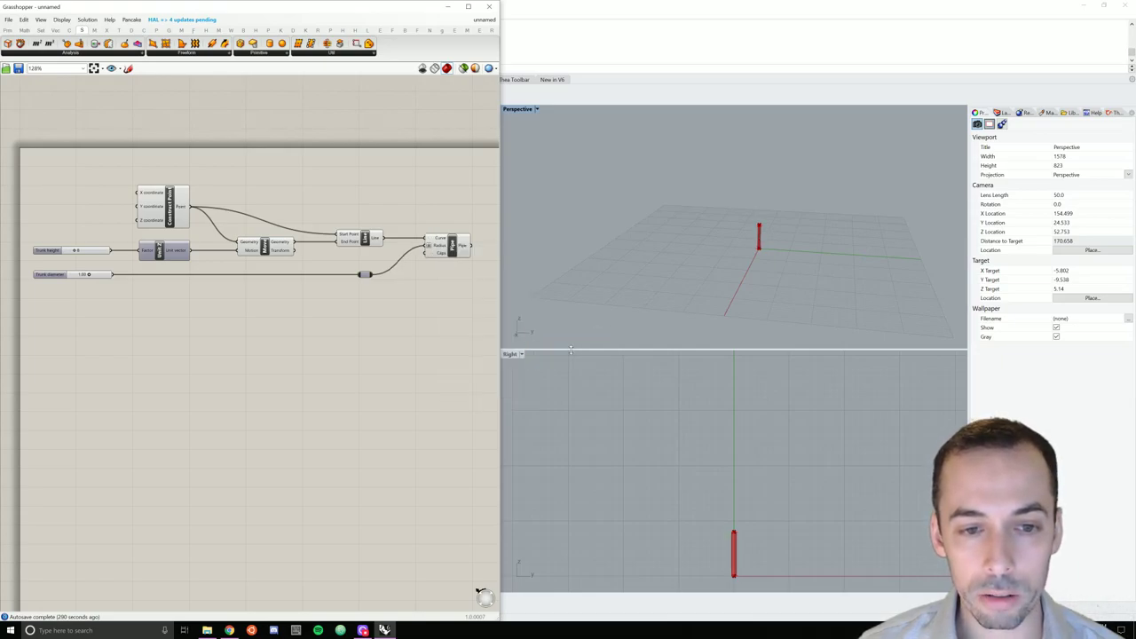
{"action": "scroll", "coordinate": [766, 234], "scroll_direction": "up", "scroll_amount": 5}
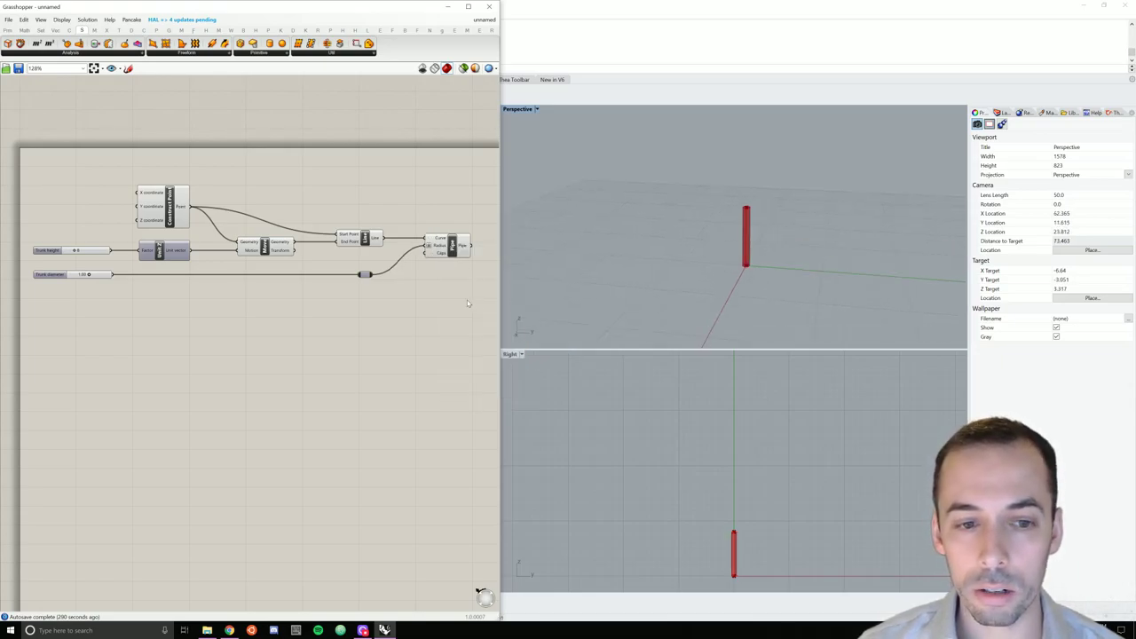
{"action": "scroll", "coordinate": [450, 309], "scroll_direction": "down", "scroll_amount": 2}
{"action": "scroll", "coordinate": [329, 296], "scroll_direction": "up", "scroll_amount": 2}
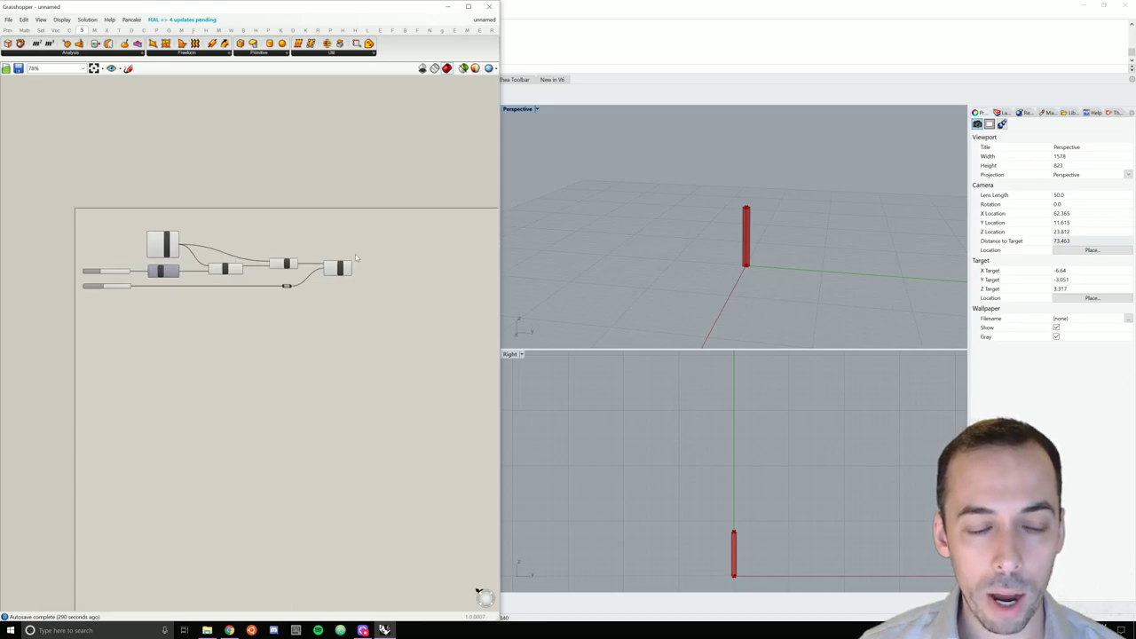
{"action": "right_click_drag", "start_coordinate": [343, 310], "coordinate": [435, 281]}
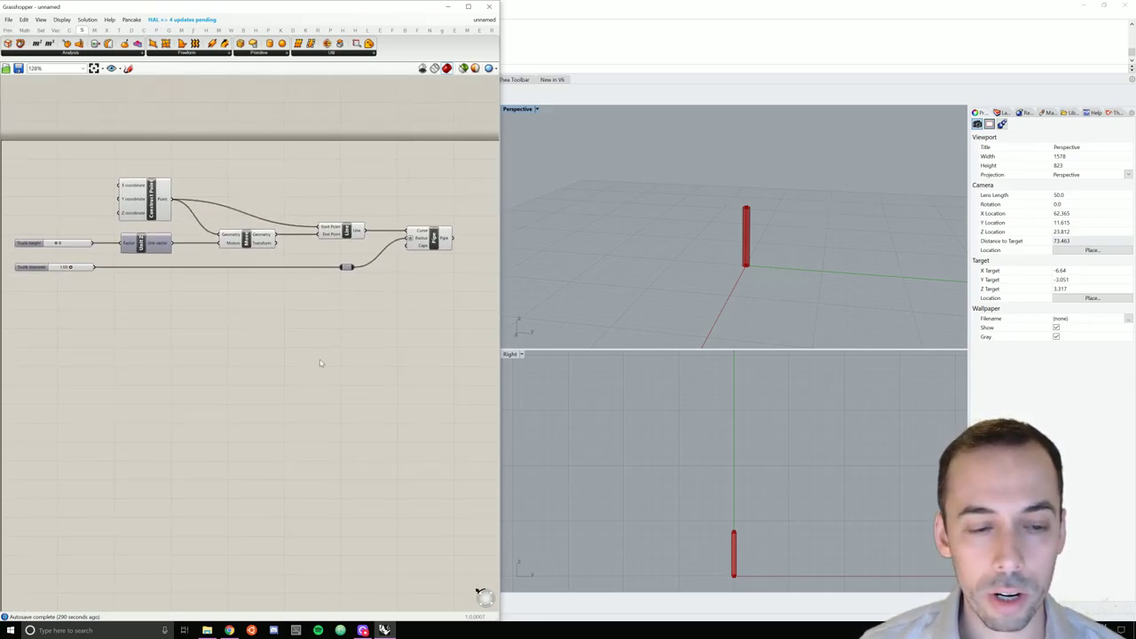
{"action": "scroll", "coordinate": [321, 363], "scroll_direction": "down", "scroll_amount": 3}
{"action": "scroll", "coordinate": [314, 340], "scroll_direction": "up", "scroll_amount": 2}
{"action": "scroll", "coordinate": [276, 280], "scroll_direction": "up", "scroll_amount": 1}
{"action": "scroll", "coordinate": [276, 304], "scroll_direction": "down", "scroll_amount": 1}
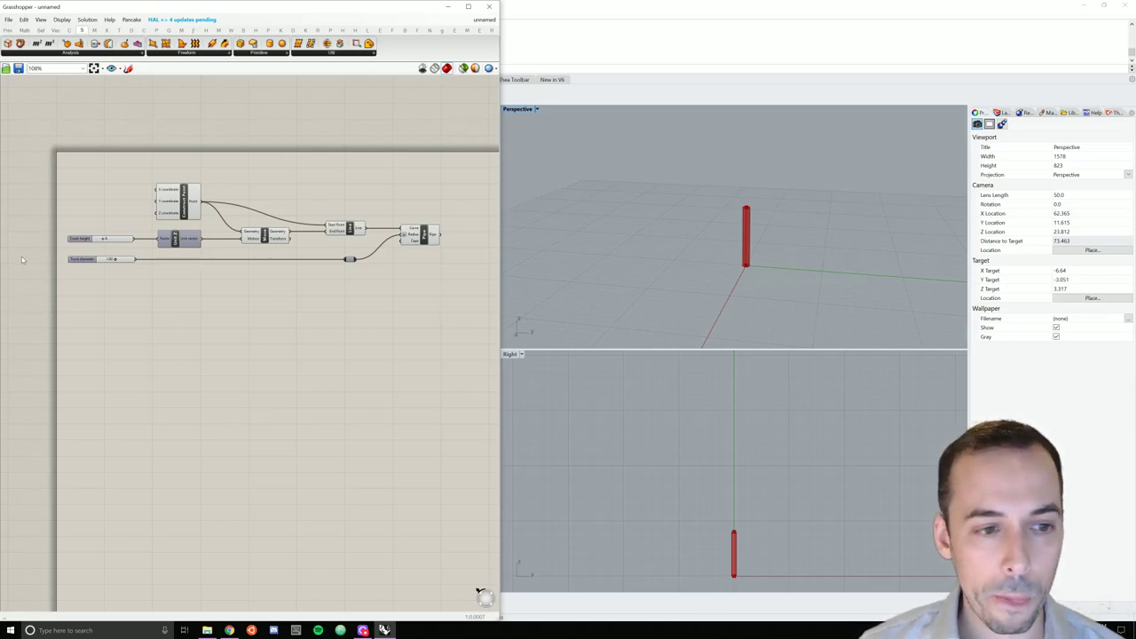
{"action": "scroll", "coordinate": [155, 288], "scroll_direction": "up", "scroll_amount": 1}
{"action": "right_click_drag", "start_coordinate": [169, 296], "coordinate": [154, 297]}
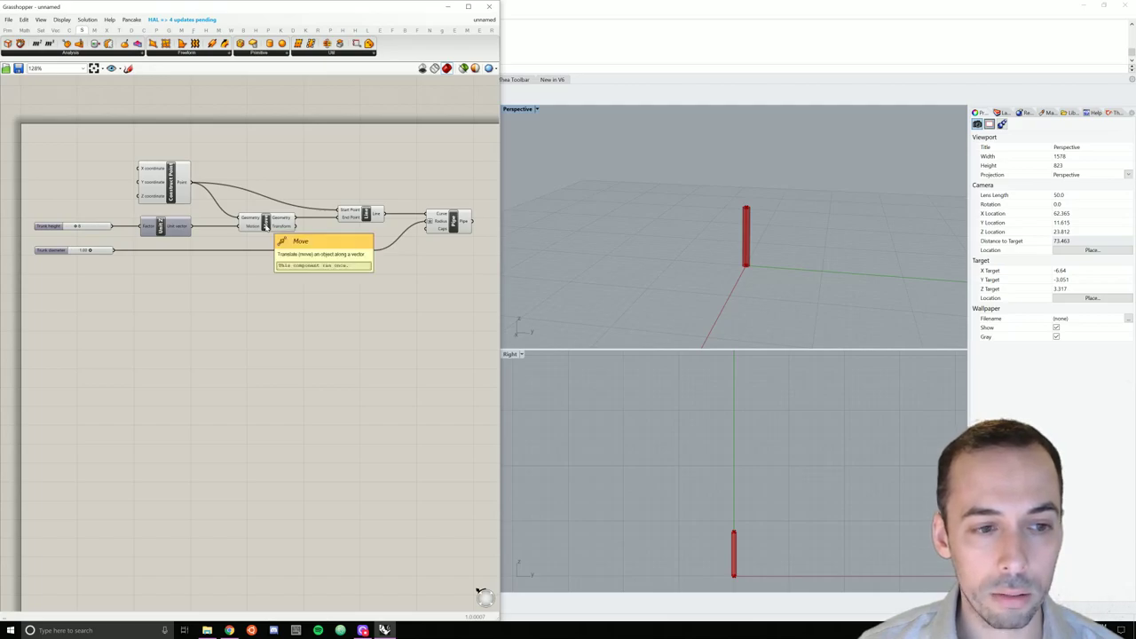
Duplicate the Trunk height slider below Trunk diameter, rename the copy Canopy height and set its value to 30.
{"action": "left_click", "coordinate": [52, 226]}
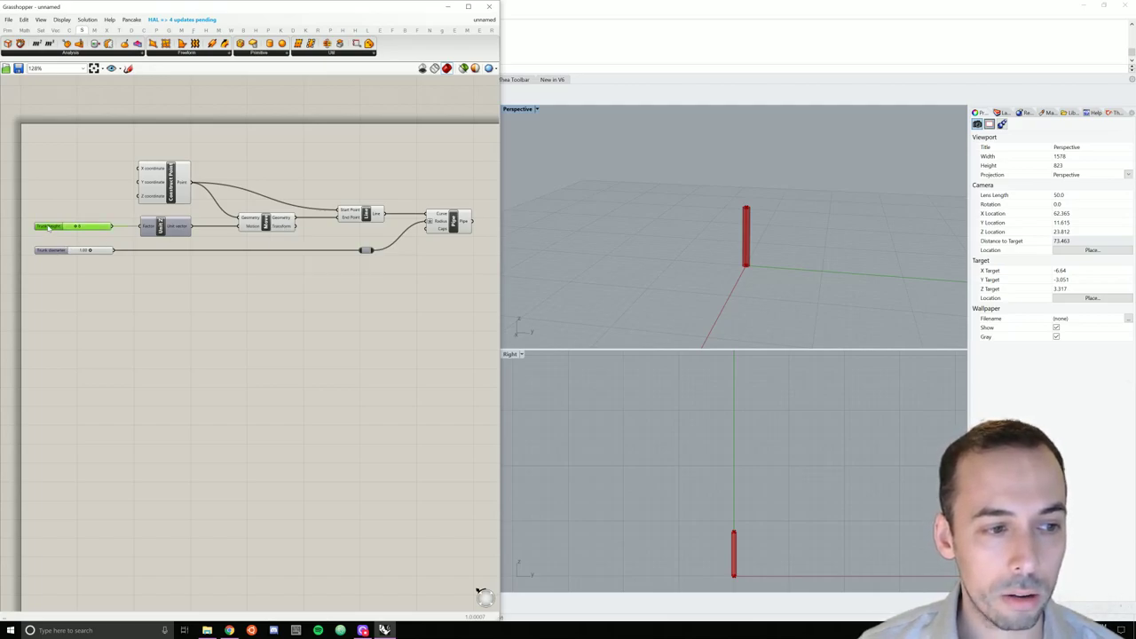
{"action": "left_click_drag", "start_coordinate": [50, 225], "coordinate": [53, 276]}
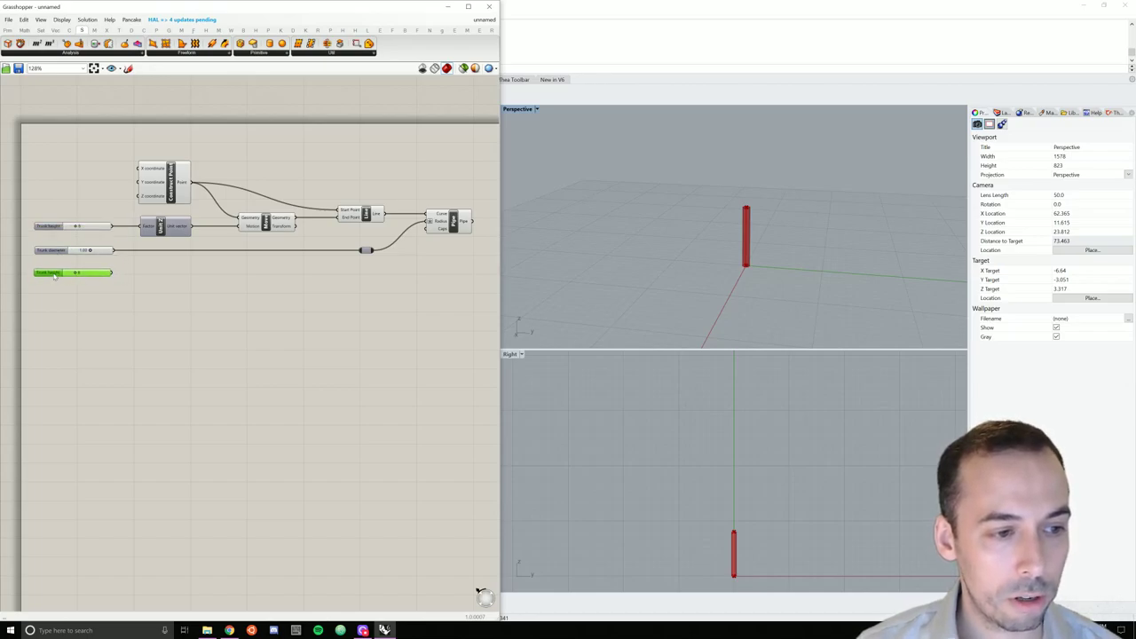
{"action": "double_click", "coordinate": [53, 276]}
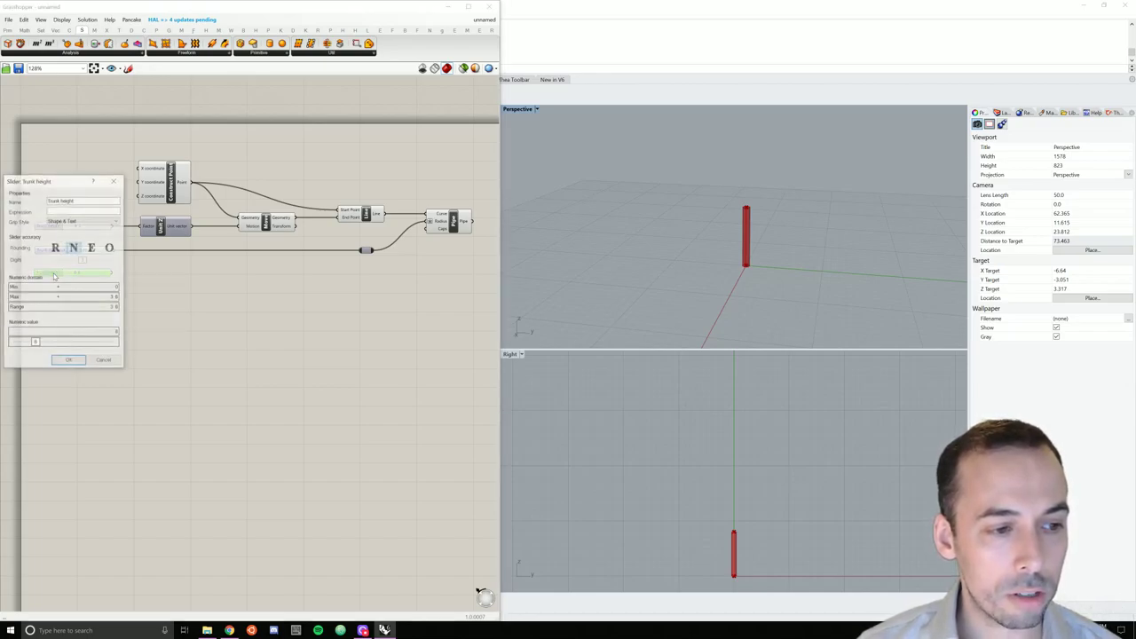
{"action": "double_click", "coordinate": [54, 200]}
{"action": "type", "text": "Canopy"}
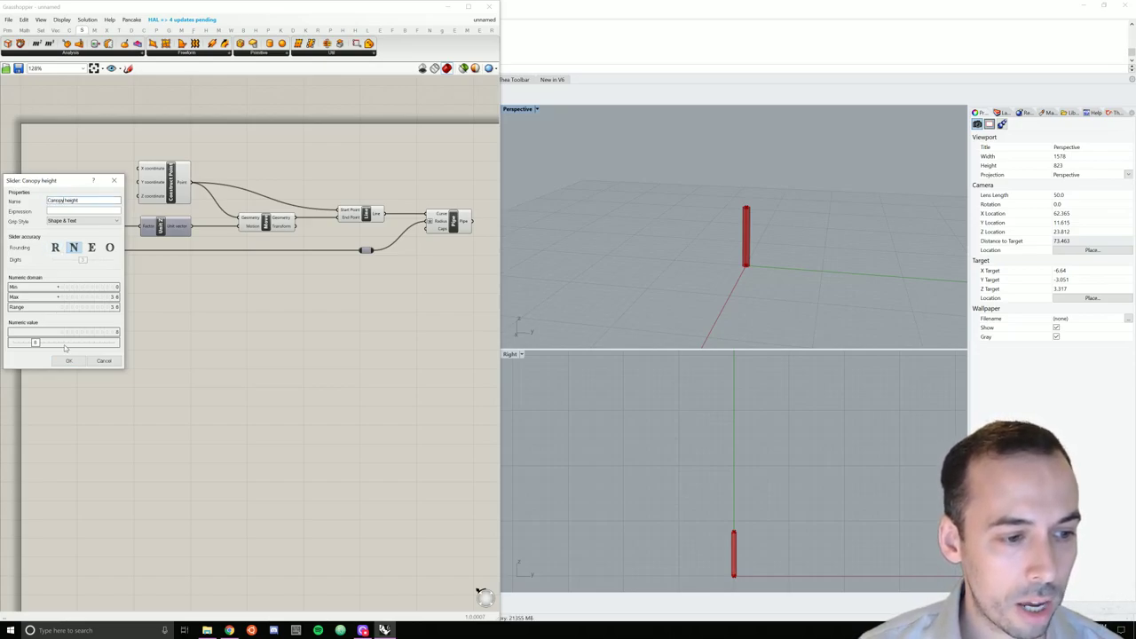
{"action": "left_click_drag", "start_coordinate": [68, 347], "coordinate": [98, 347]}
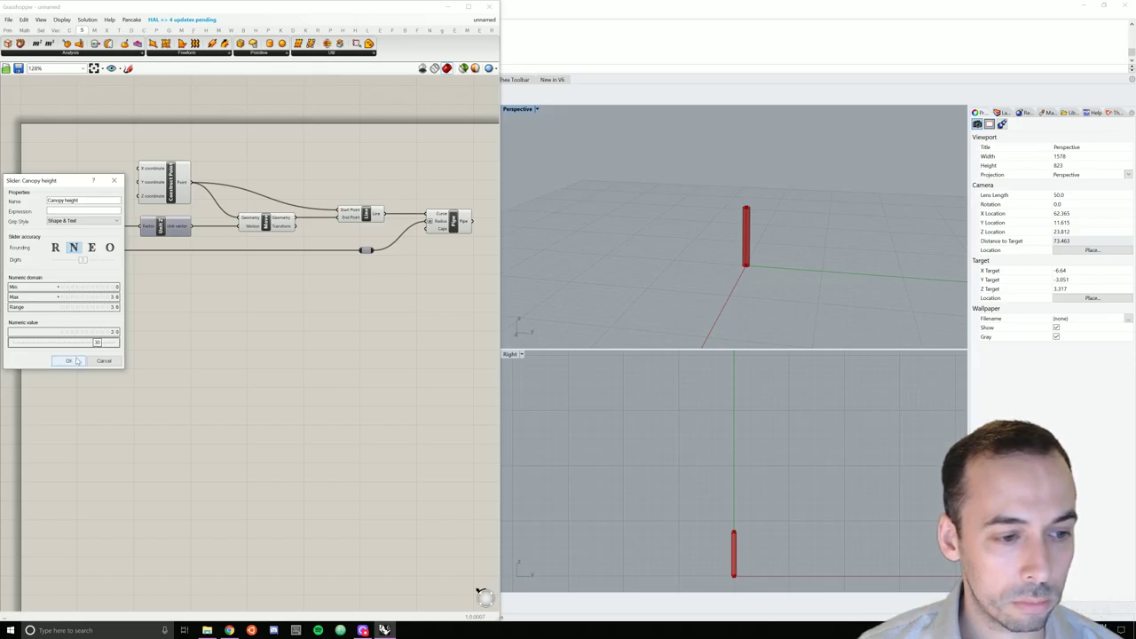
{"action": "left_click", "coordinate": [68, 361]}
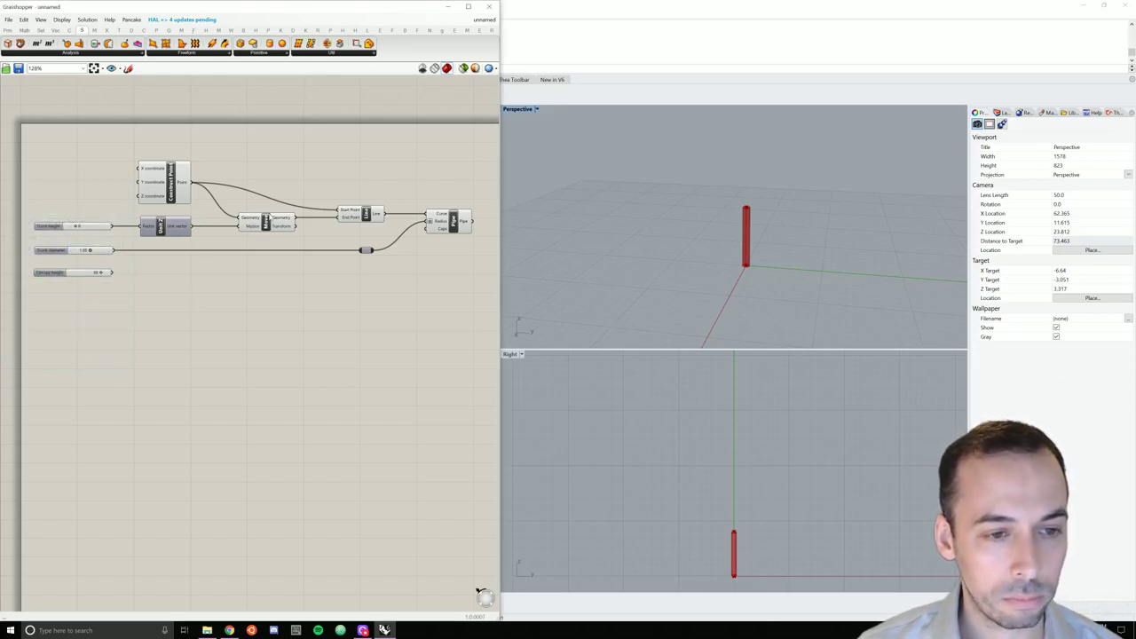
Add a second Move component below the first and connect the Construct Point output to its Geometry input.
{"action": "double_click", "coordinate": [260, 270]}
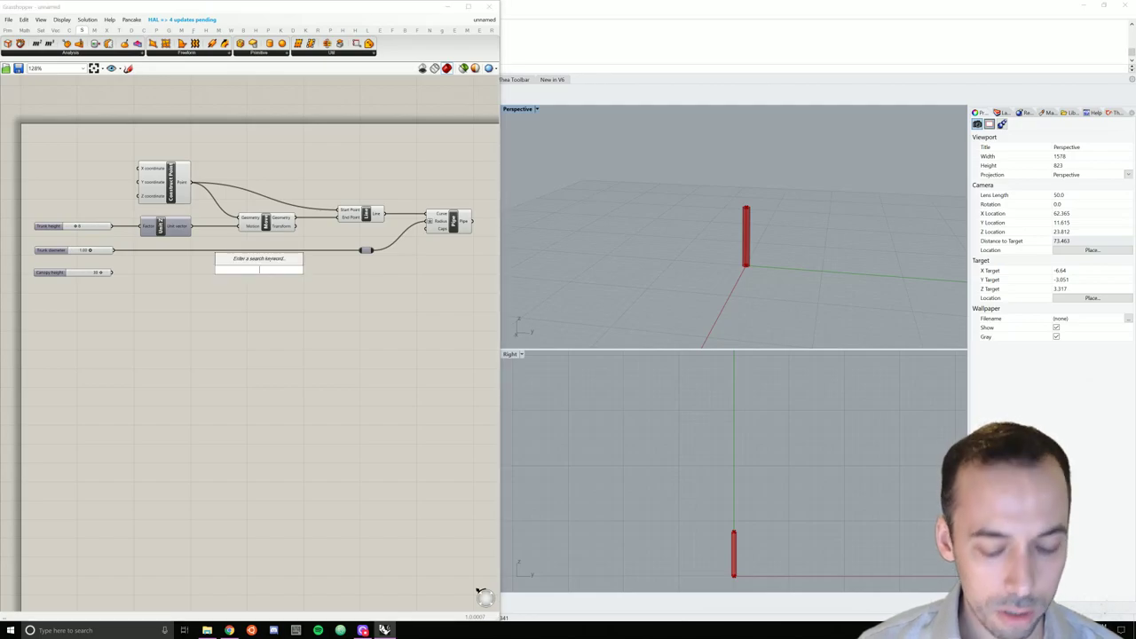
{"action": "type", "text": "move"}
{"action": "key", "text": "Up"}
{"action": "key", "text": "Up"}
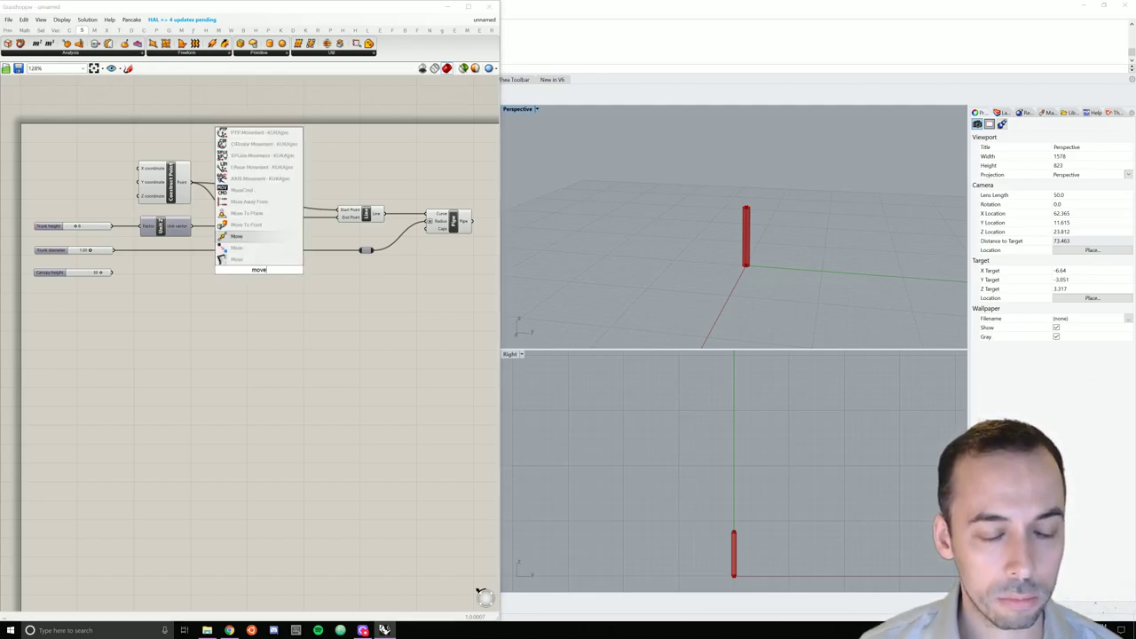
{"action": "key", "text": "Return"}
{"action": "left_click_drag", "start_coordinate": [192, 182], "coordinate": [276, 280]}
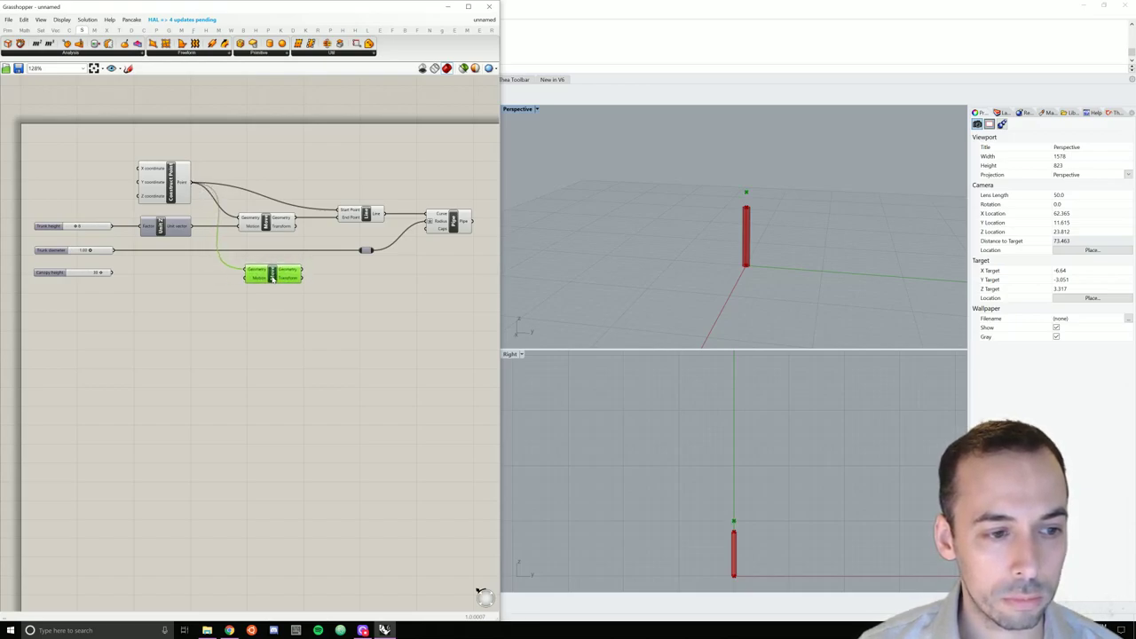
Align the new Move component directly beneath the trunk's Move component.
{"action": "scroll", "coordinate": [342, 216], "scroll_direction": "down", "scroll_amount": 3}
{"action": "left_click_drag", "start_coordinate": [435, 182], "coordinate": [298, 258]}
{"action": "left_click", "coordinate": [290, 285]}
{"action": "scroll", "coordinate": [298, 257], "scroll_direction": "up", "scroll_amount": 3}
{"action": "left_click", "coordinate": [297, 257]}
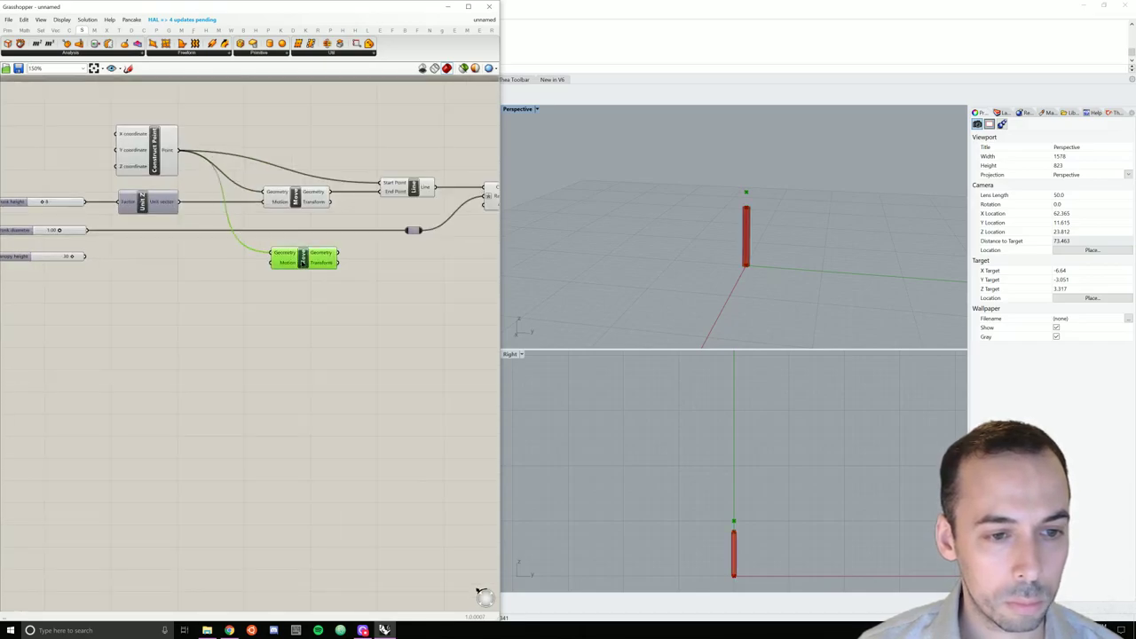
{"action": "left_click", "coordinate": [247, 279]}
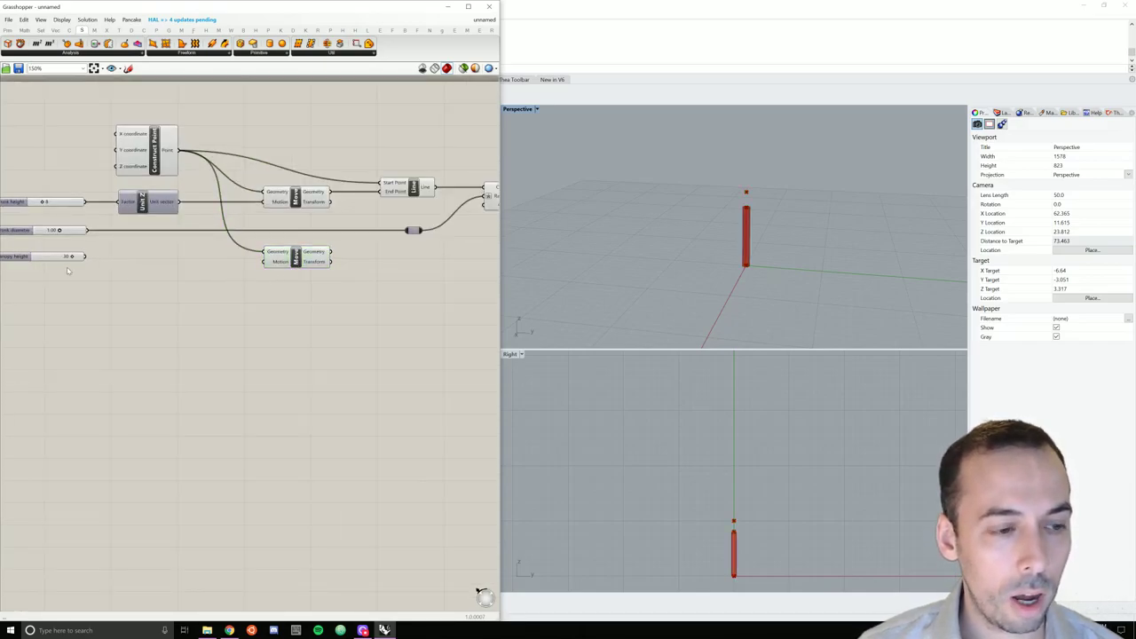
Add a Unit Z component beside the Canopy height slider and connect the slider to its Factor input.
{"action": "left_click_drag", "start_coordinate": [86, 257], "coordinate": [167, 260]}
{"action": "double_click", "coordinate": [169, 257]}
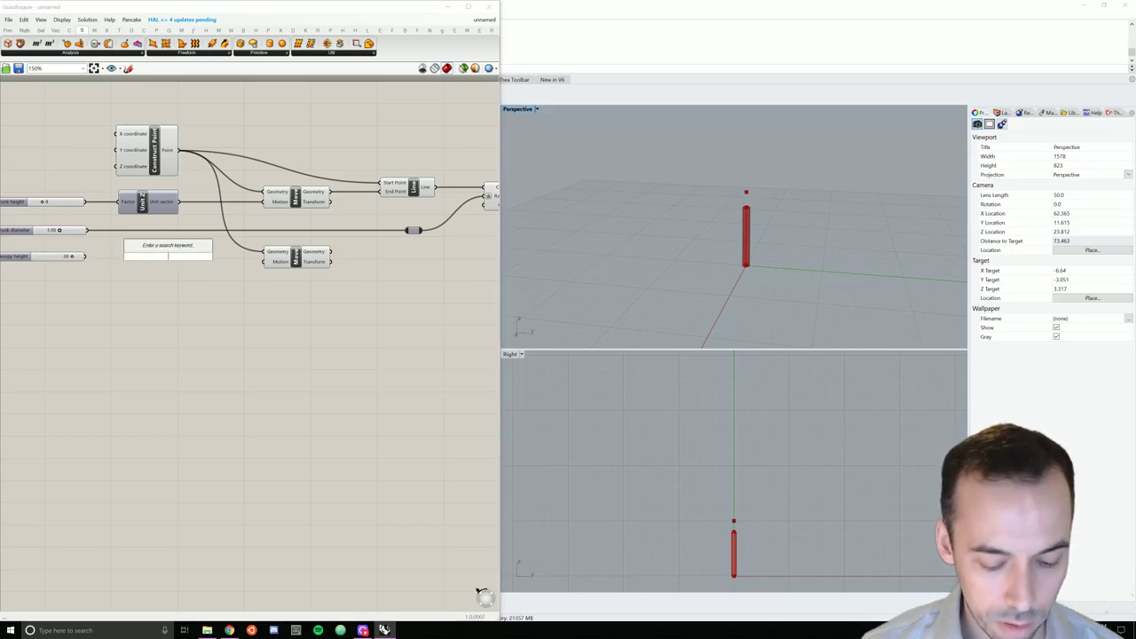
{"action": "type", "text": "unit z"}
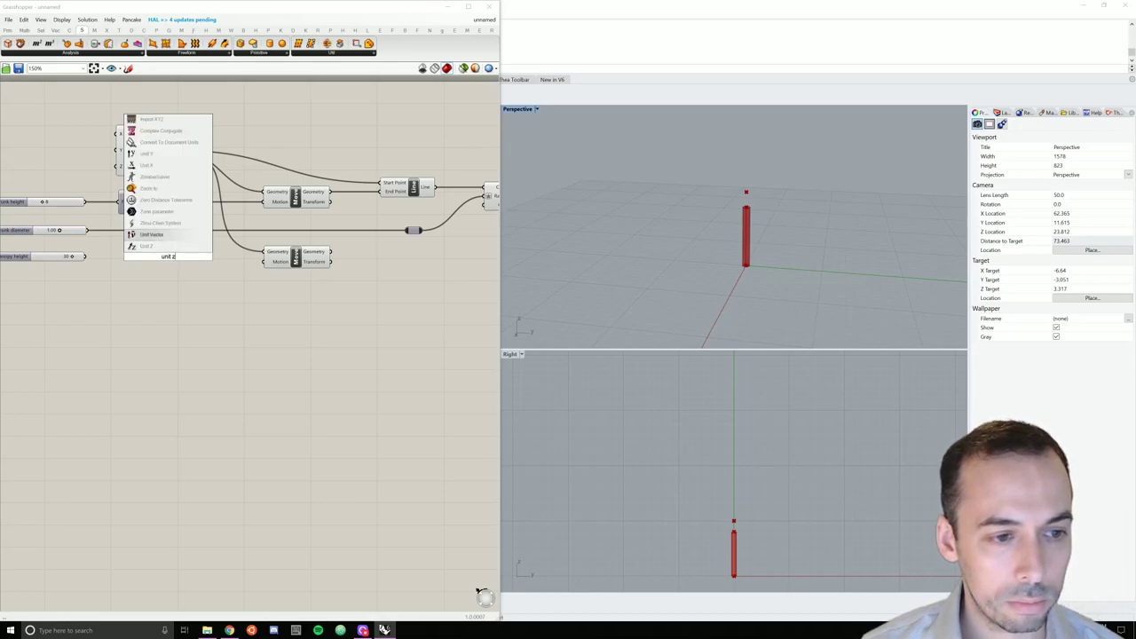
{"action": "left_click", "coordinate": [142, 235]}
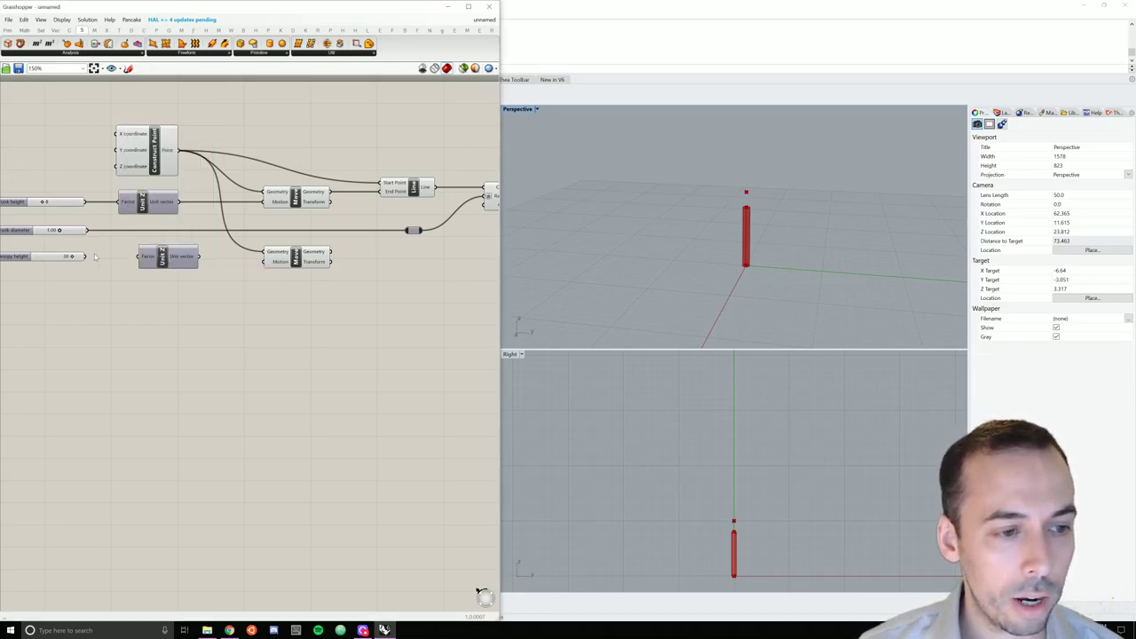
{"action": "left_click_drag", "start_coordinate": [86, 256], "coordinate": [143, 258]}
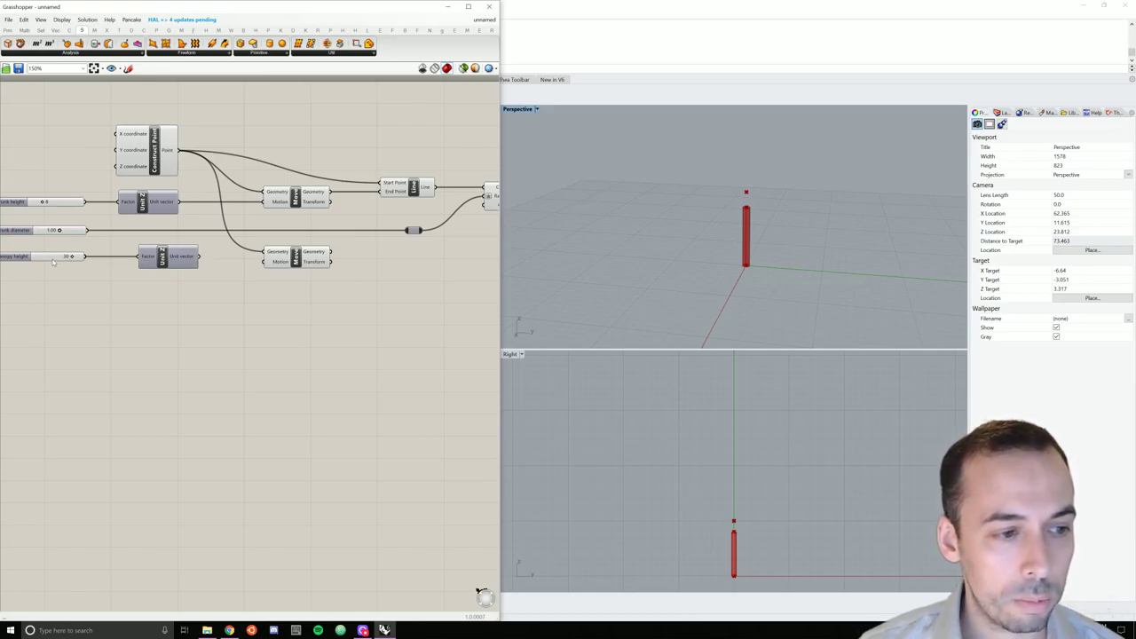
Connect the new Unit Z output to the lower Move's Motion input and level Move with Unit Z.
{"action": "right_click_drag", "start_coordinate": [151, 278], "coordinate": [188, 280]}
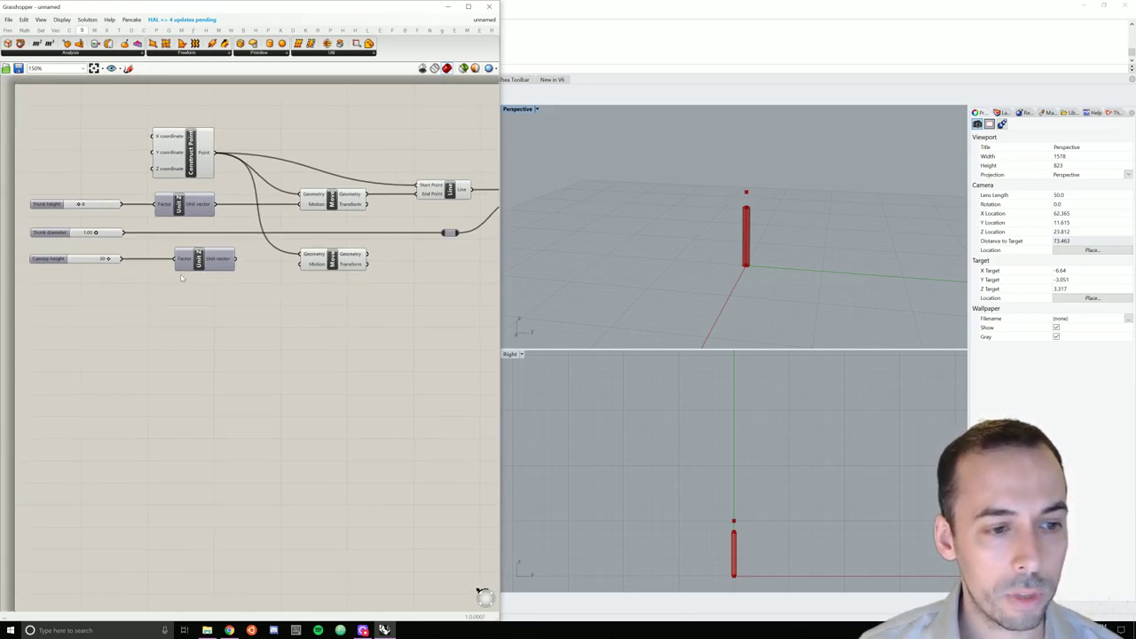
{"action": "left_click_drag", "start_coordinate": [236, 260], "coordinate": [316, 253]}
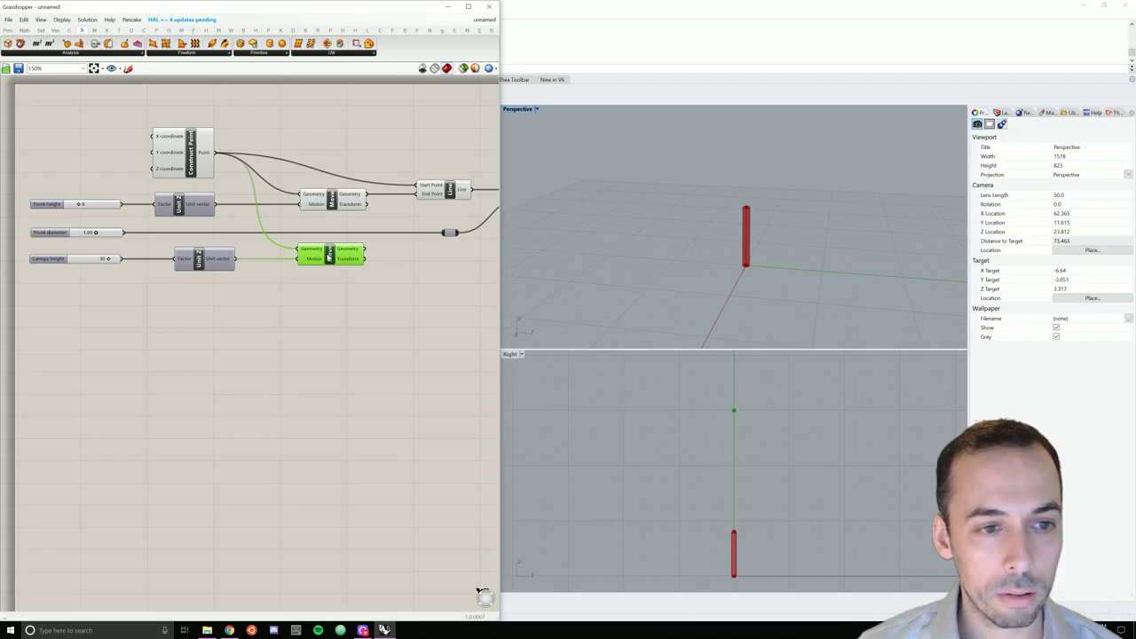
{"action": "left_click", "coordinate": [366, 304]}
{"action": "right_click_drag", "start_coordinate": [366, 305], "coordinate": [387, 296]}
Add a Line component beside the lower Move, beneath the trunk's Line component.
{"action": "left_click", "coordinate": [654, 418]}
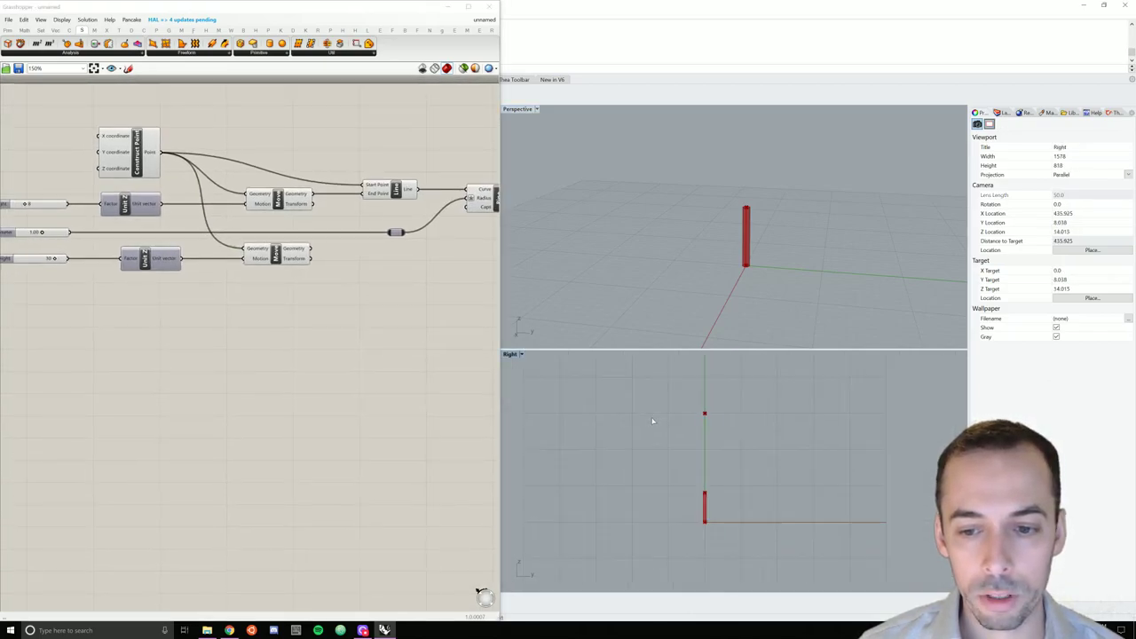
{"action": "right_click_drag", "start_coordinate": [759, 211], "coordinate": [737, 259]}
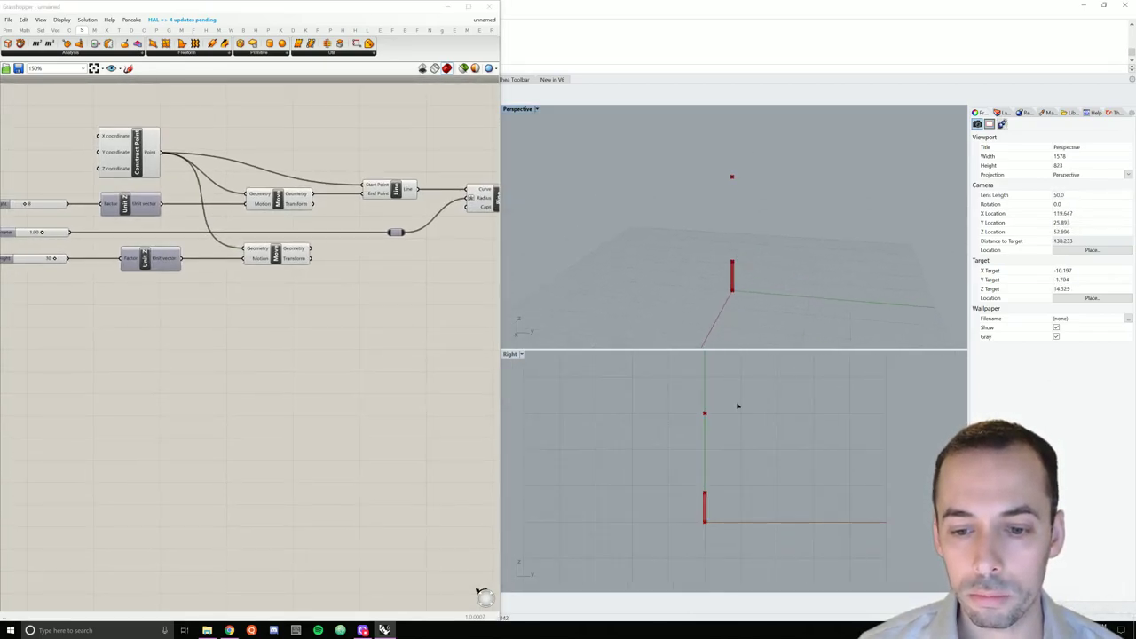
{"action": "right_click_drag", "start_coordinate": [737, 405], "coordinate": [754, 411]}
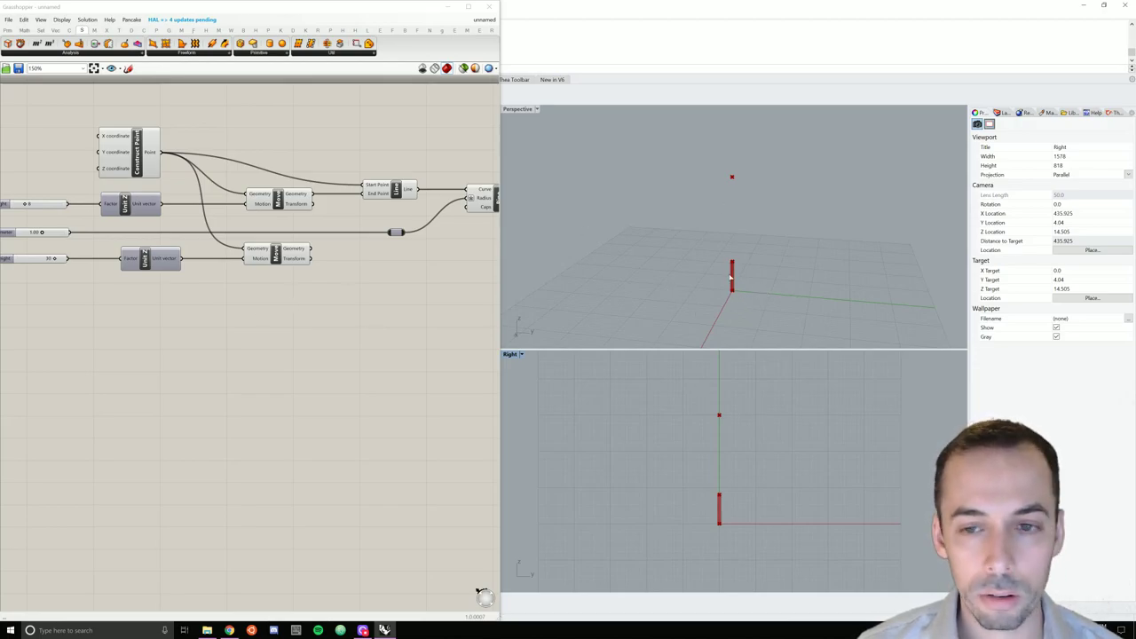
{"action": "scroll", "coordinate": [333, 306], "scroll_direction": "down", "scroll_amount": 2}
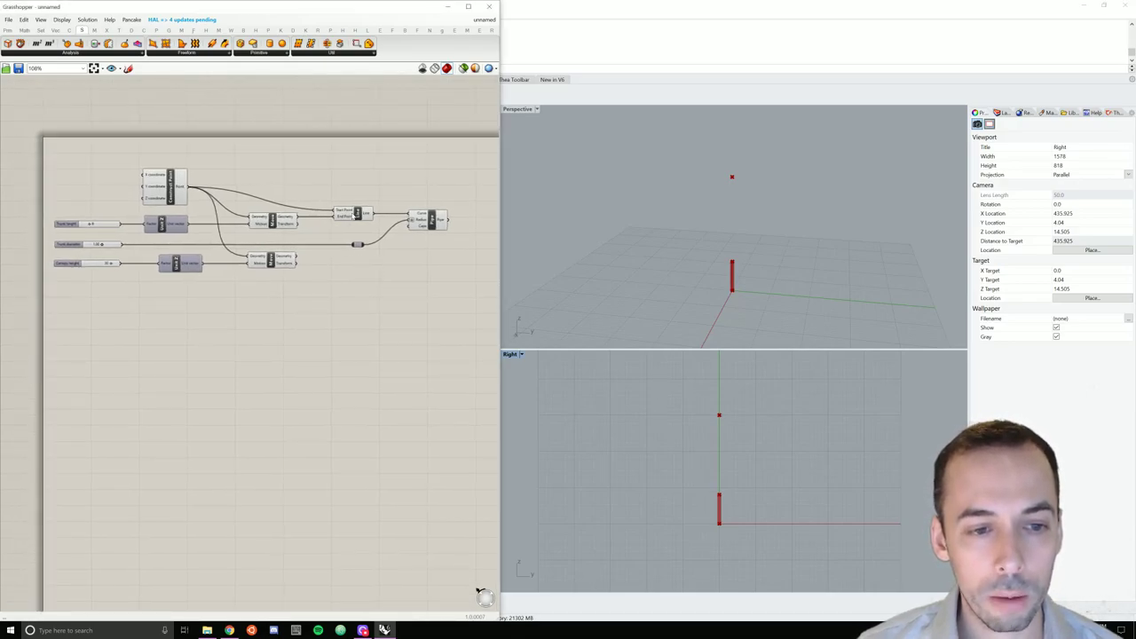
{"action": "double_click", "coordinate": [346, 263]}
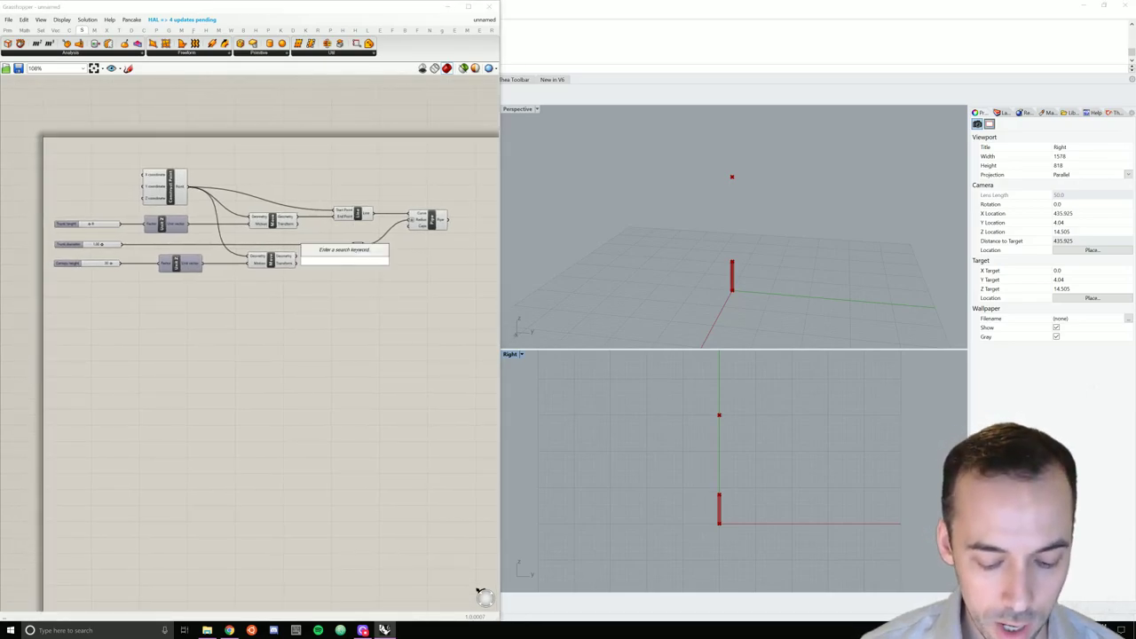
{"action": "type", "text": "line"}
{"action": "key", "text": "Up"}
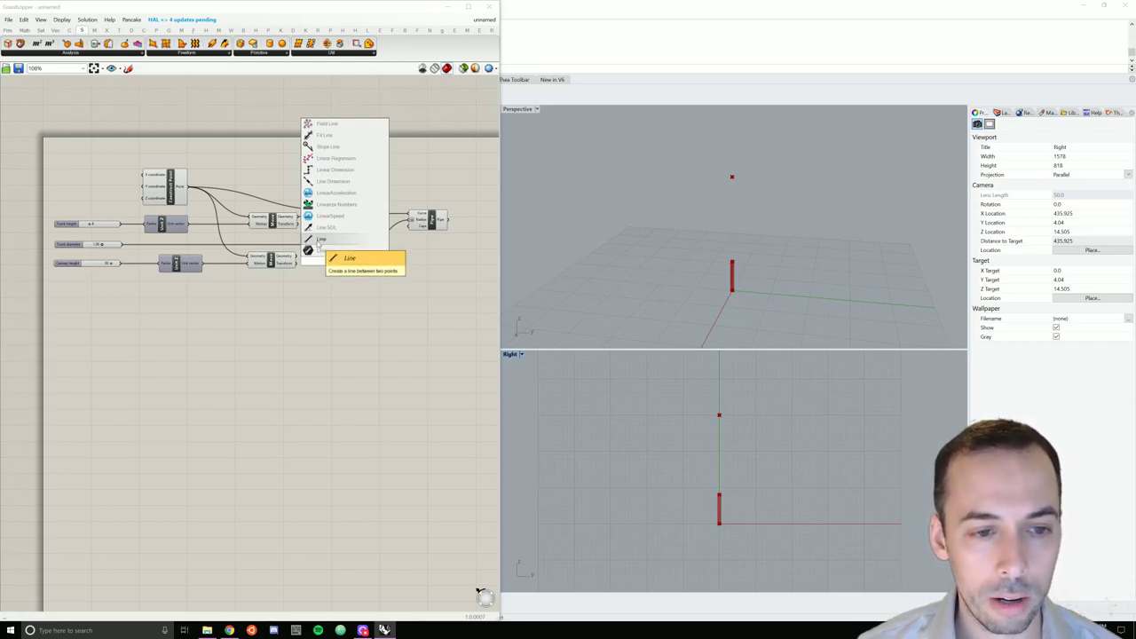
{"action": "left_click", "coordinate": [318, 240]}
{"action": "scroll", "coordinate": [335, 261], "scroll_direction": "up", "scroll_amount": 3}
{"action": "left_click_drag", "start_coordinate": [361, 274], "coordinate": [370, 274]}
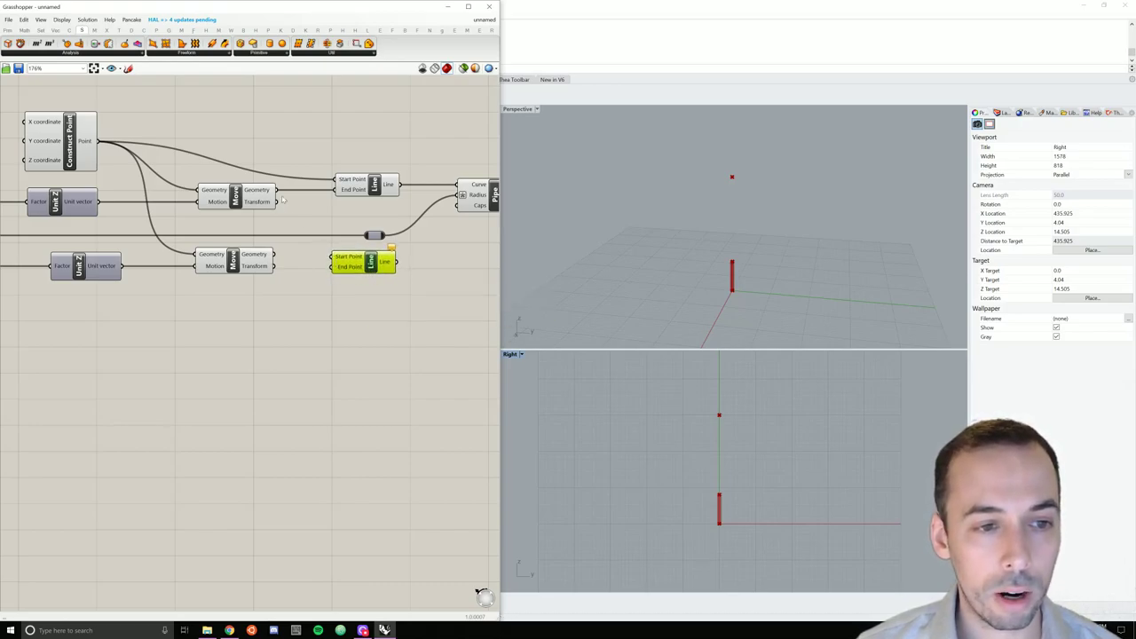
Connect the upper Move's Geometry to the new Line's Start Point and the lower Move's Geometry to its End Point, moving the diameter wire's relay clear.
{"action": "left_click", "coordinate": [237, 196]}
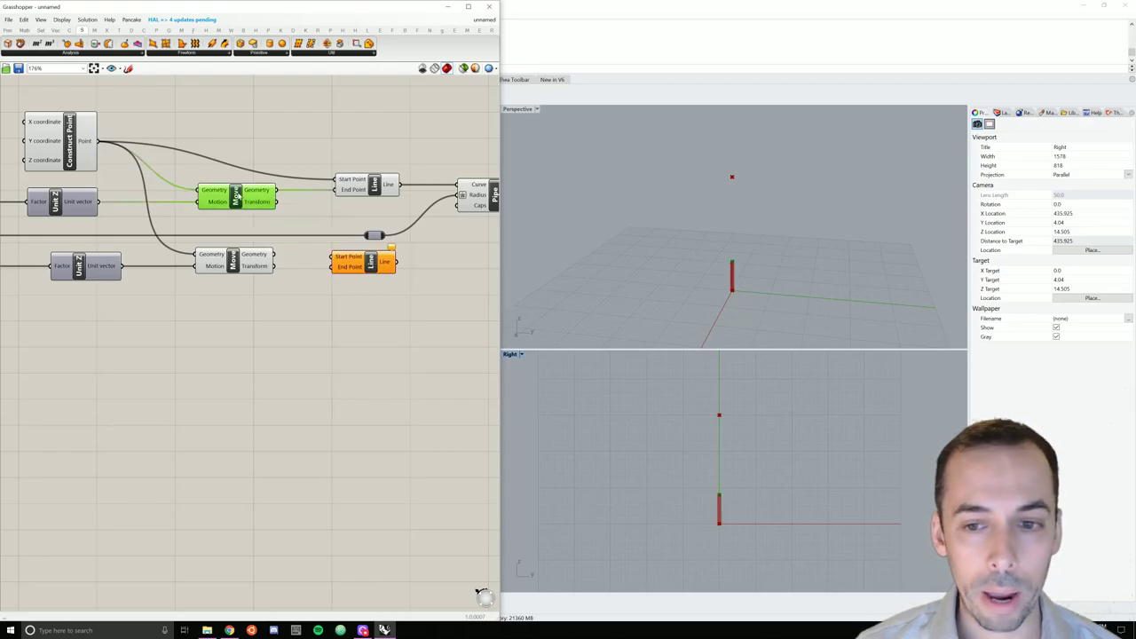
{"action": "left_click_drag", "start_coordinate": [277, 196], "coordinate": [338, 259]}
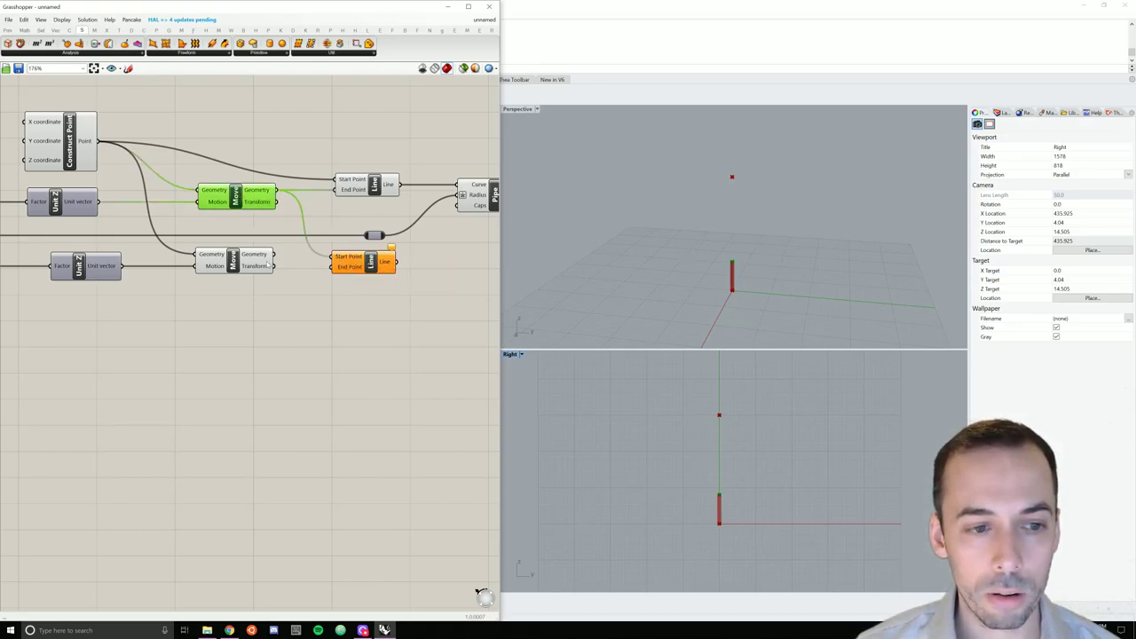
{"action": "left_click_drag", "start_coordinate": [275, 266], "coordinate": [371, 251]}
{"action": "left_click_drag", "start_coordinate": [374, 237], "coordinate": [293, 237]}
{"action": "left_click", "coordinate": [363, 296]}
{"action": "scroll", "coordinate": [355, 299], "scroll_direction": "down", "scroll_amount": 2}
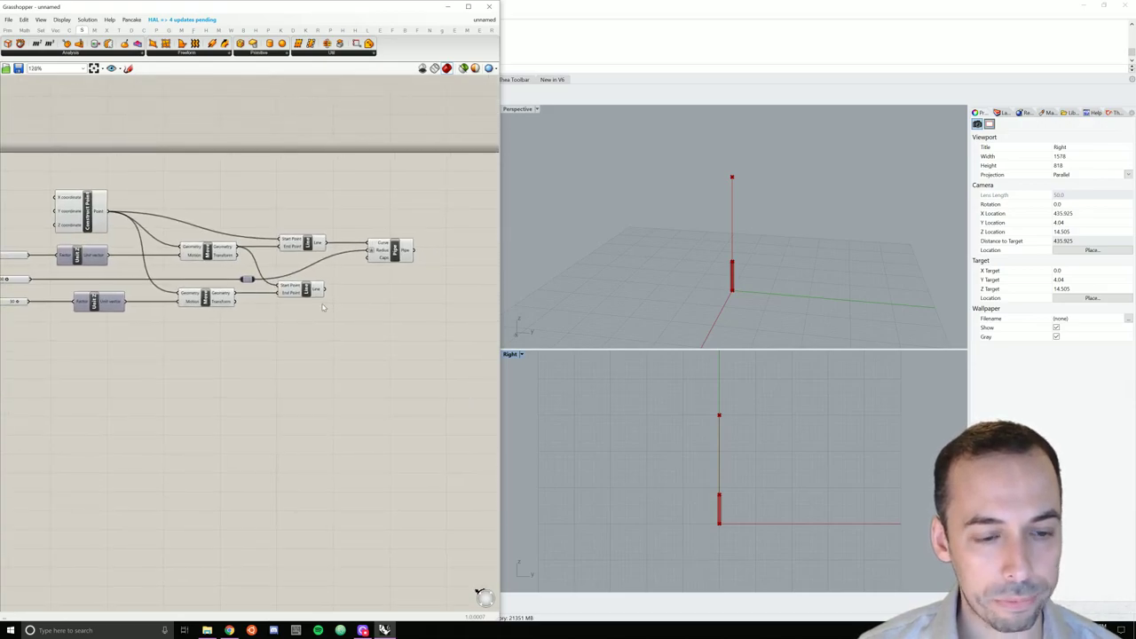
{"action": "left_click", "coordinate": [306, 290]}
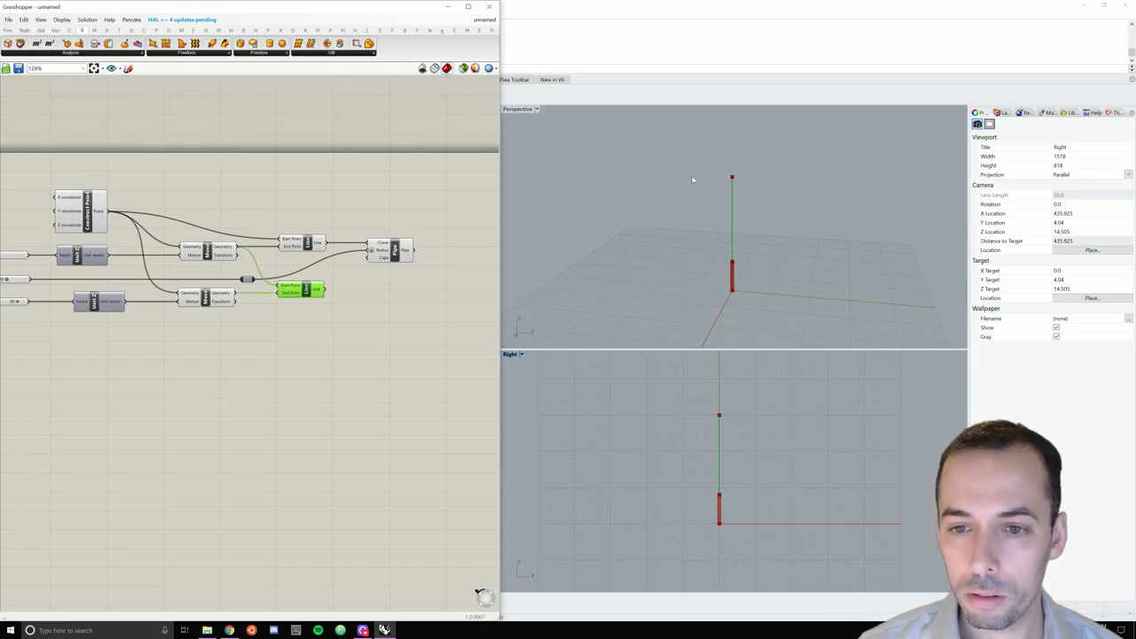
{"action": "scroll", "coordinate": [728, 409], "scroll_direction": "down", "scroll_amount": 3}
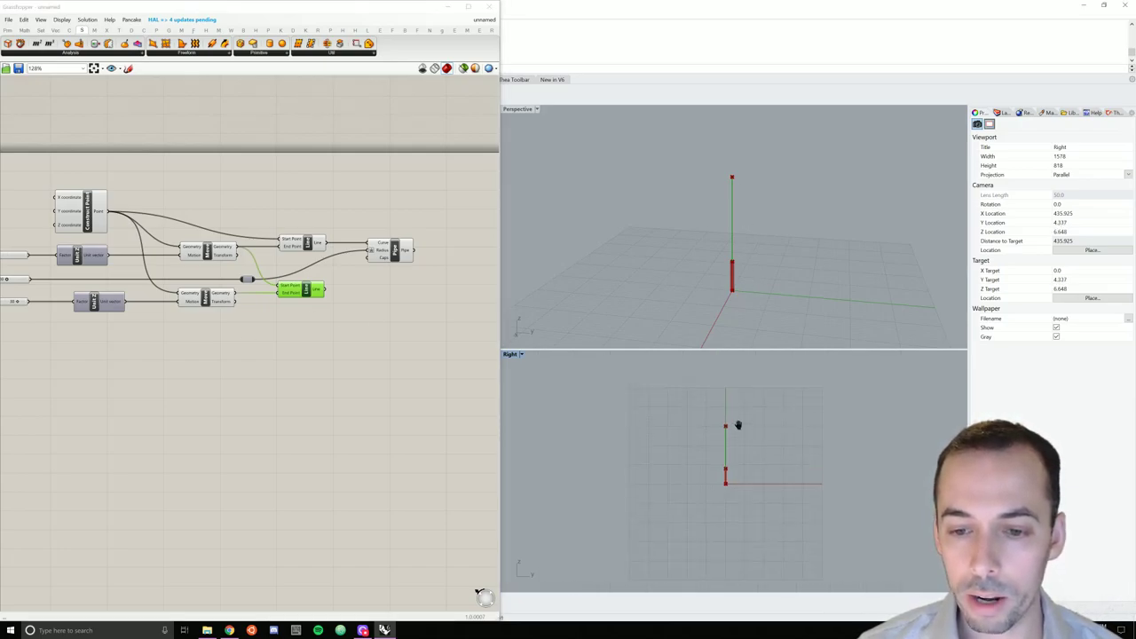
{"action": "scroll", "coordinate": [725, 459], "scroll_direction": "up", "scroll_amount": 2}
Add a Divide Distance component below Pipe and connect the canopy Line output to its Curve input.
{"action": "left_click", "coordinate": [334, 326]}
{"action": "scroll", "coordinate": [336, 323], "scroll_direction": "up", "scroll_amount": 1}
{"action": "right_click_drag", "start_coordinate": [388, 343], "coordinate": [391, 305]}
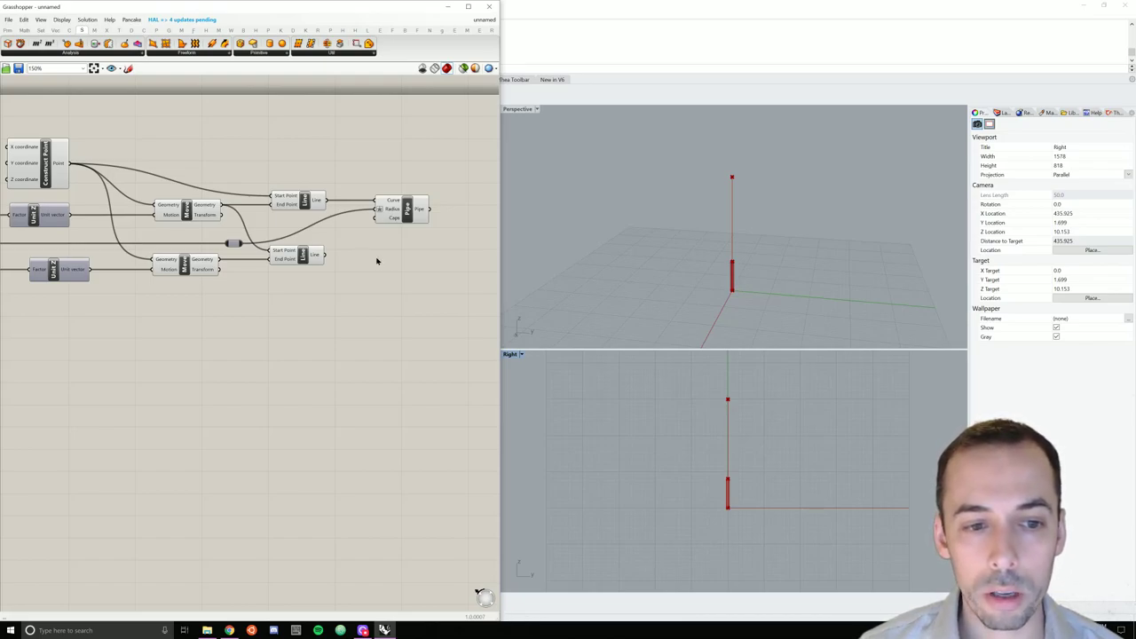
{"action": "double_click", "coordinate": [377, 260]}
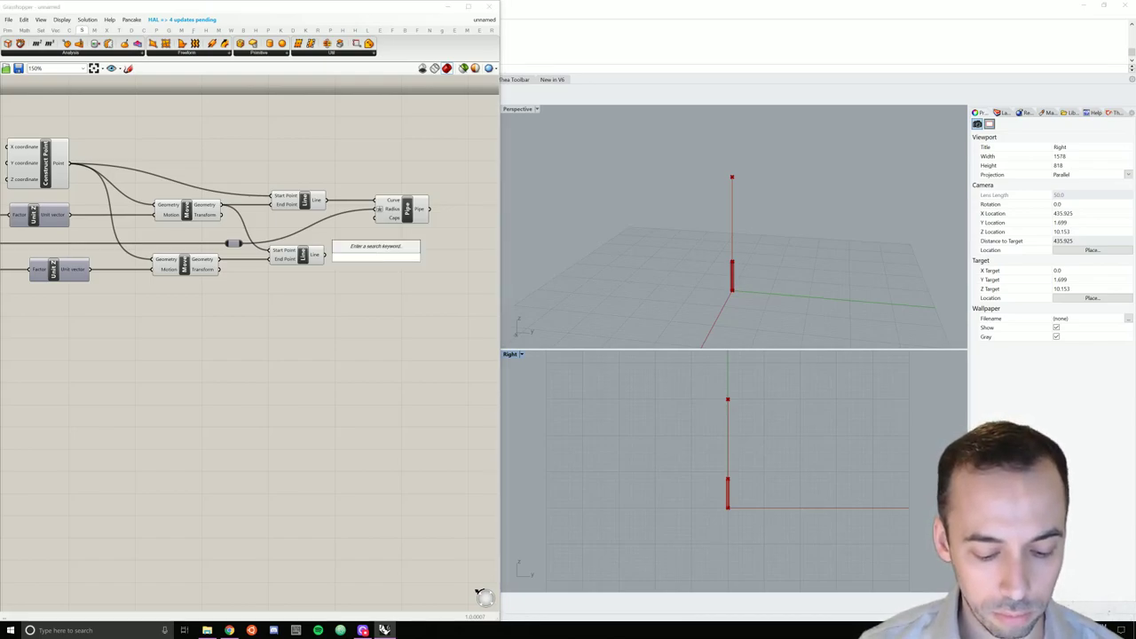
{"action": "type", "text": "divide"}
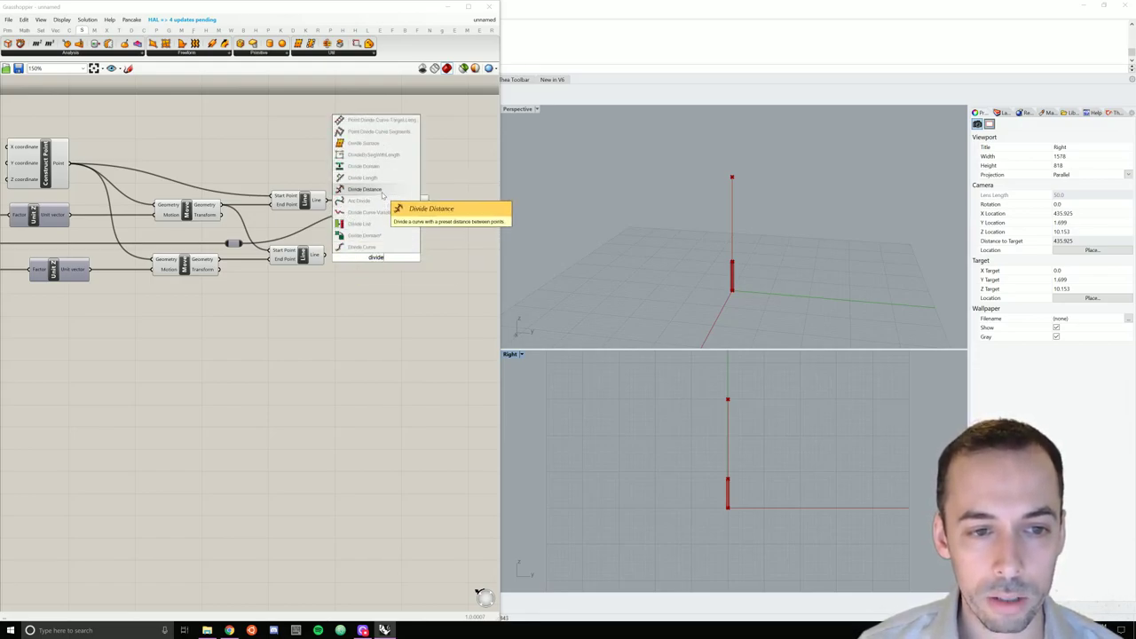
{"action": "left_click", "coordinate": [383, 193]}
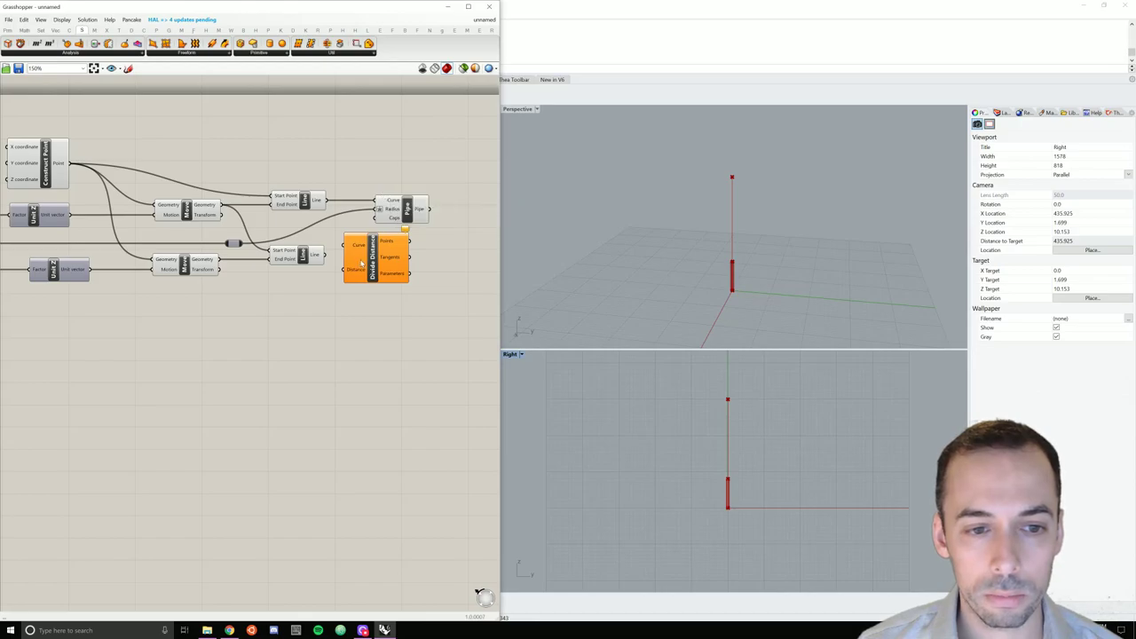
{"action": "left_click_drag", "start_coordinate": [372, 262], "coordinate": [404, 281]}
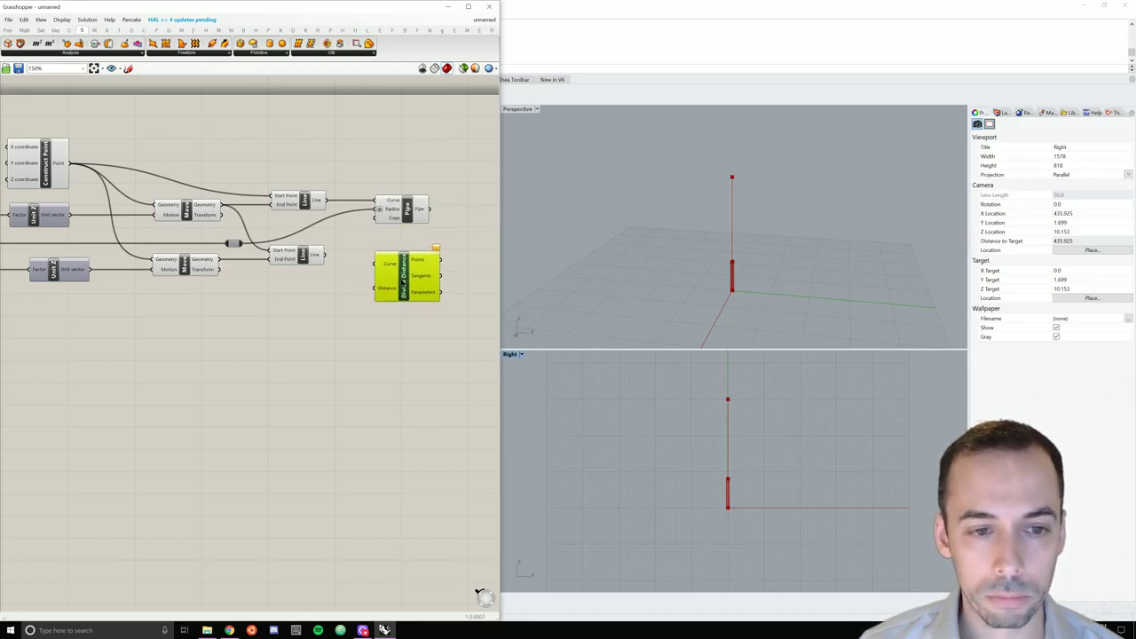
{"action": "left_click", "coordinate": [315, 277]}
{"action": "left_click_drag", "start_coordinate": [326, 254], "coordinate": [386, 263]}
{"action": "left_click", "coordinate": [340, 305]}
Duplicate the Canopy height slider and place the copy directly beneath it.
{"action": "scroll", "coordinate": [312, 322], "scroll_direction": "down", "scroll_amount": 2}
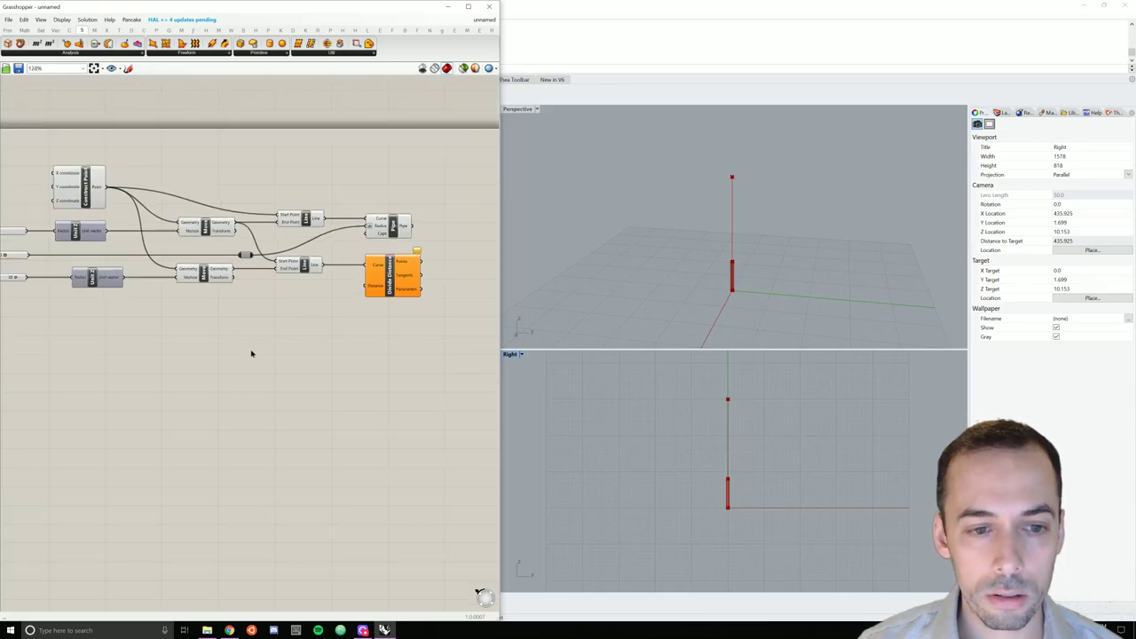
{"action": "right_click_drag", "start_coordinate": [321, 317], "coordinate": [314, 315]}
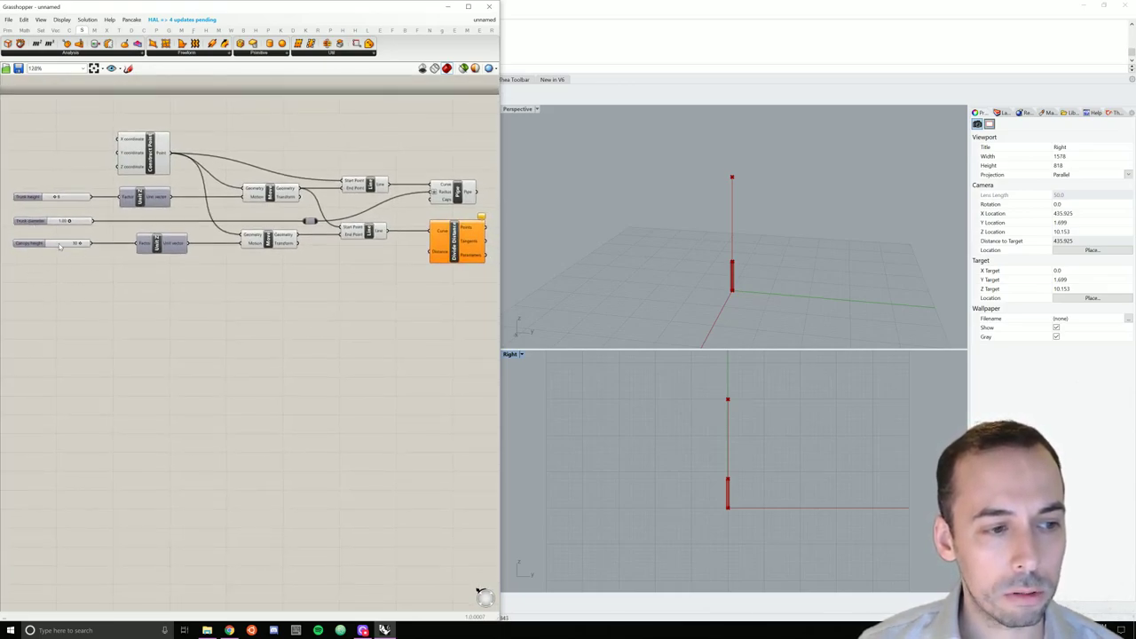
{"action": "double_click", "coordinate": [48, 275]}
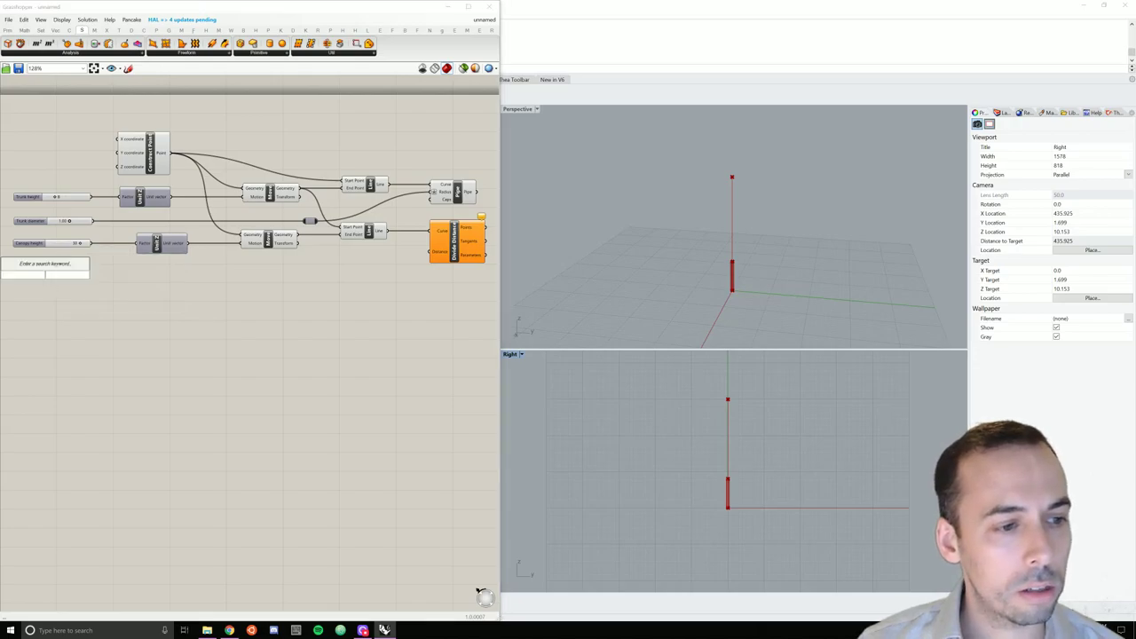
{"action": "right_click_drag", "start_coordinate": [96, 326], "coordinate": [116, 317]}
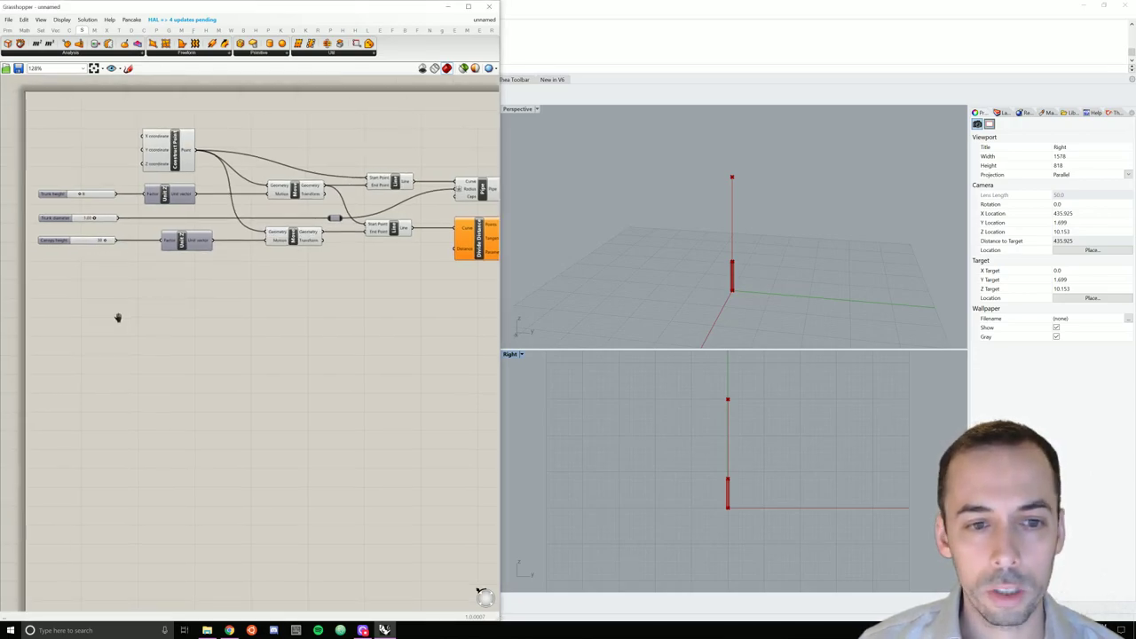
{"action": "double_click", "coordinate": [79, 278]}
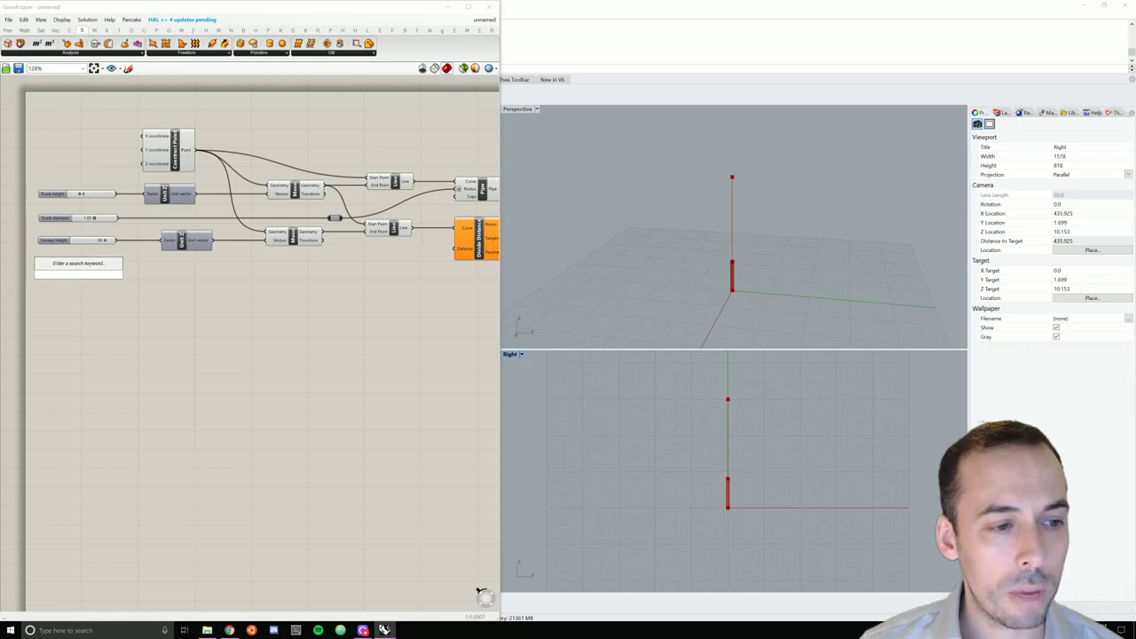
{"action": "left_click", "coordinate": [62, 240]}
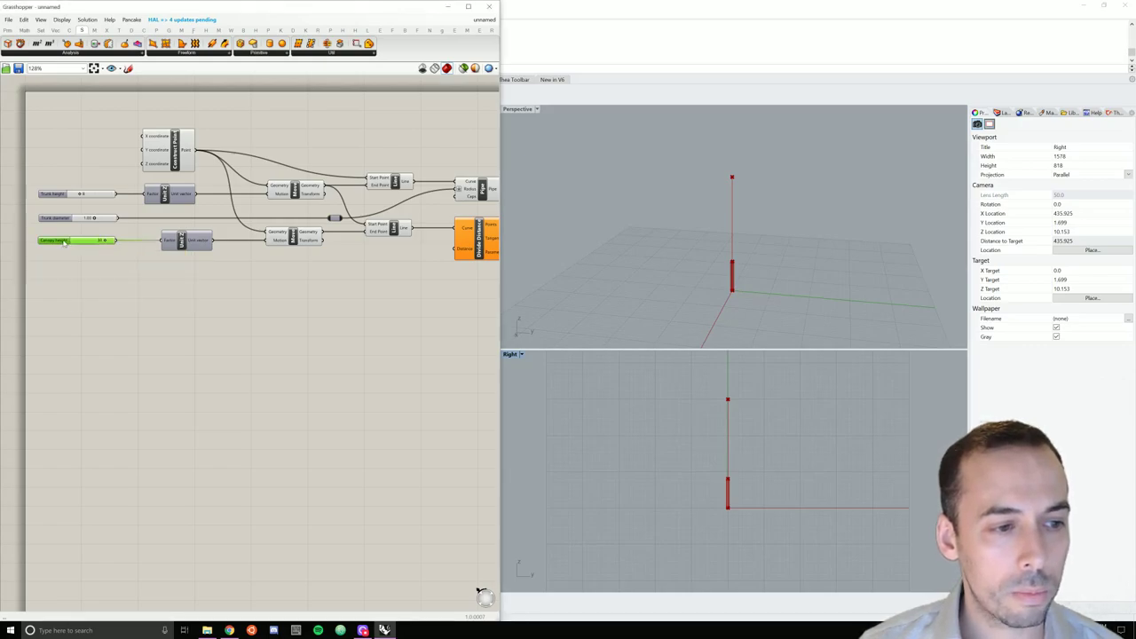
{"action": "key", "text": "ctrl+c"}
{"action": "key", "text": "ctrl+v"}
{"action": "left_click_drag", "start_coordinate": [57, 247], "coordinate": [52, 264]}
Rename the copied slider Canopy divisions and set its value to 3.
{"action": "double_click", "coordinate": [52, 263]}
{"action": "key", "text": "ctrl+shift+Left"}
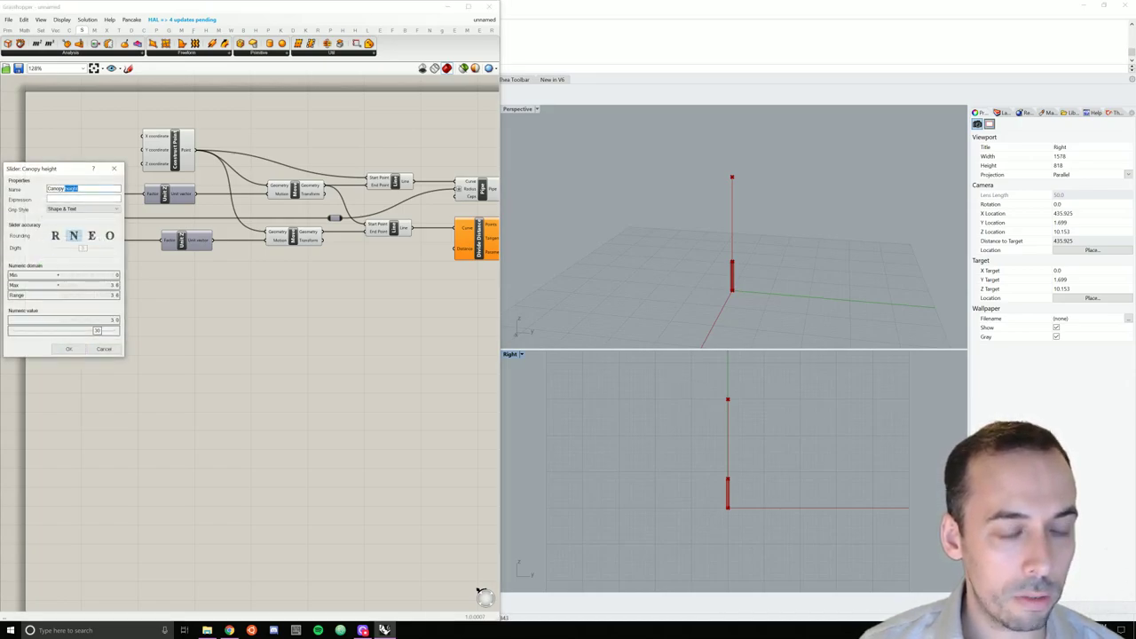
{"action": "type", "text": "divisions"}
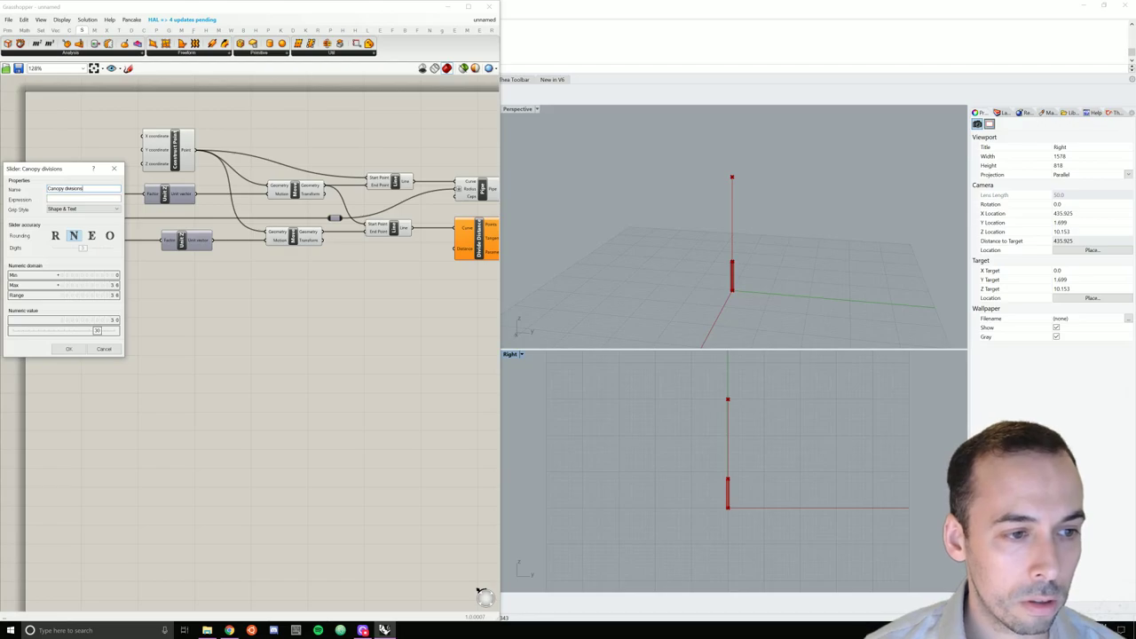
{"action": "left_click_drag", "start_coordinate": [100, 332], "coordinate": [24, 334]}
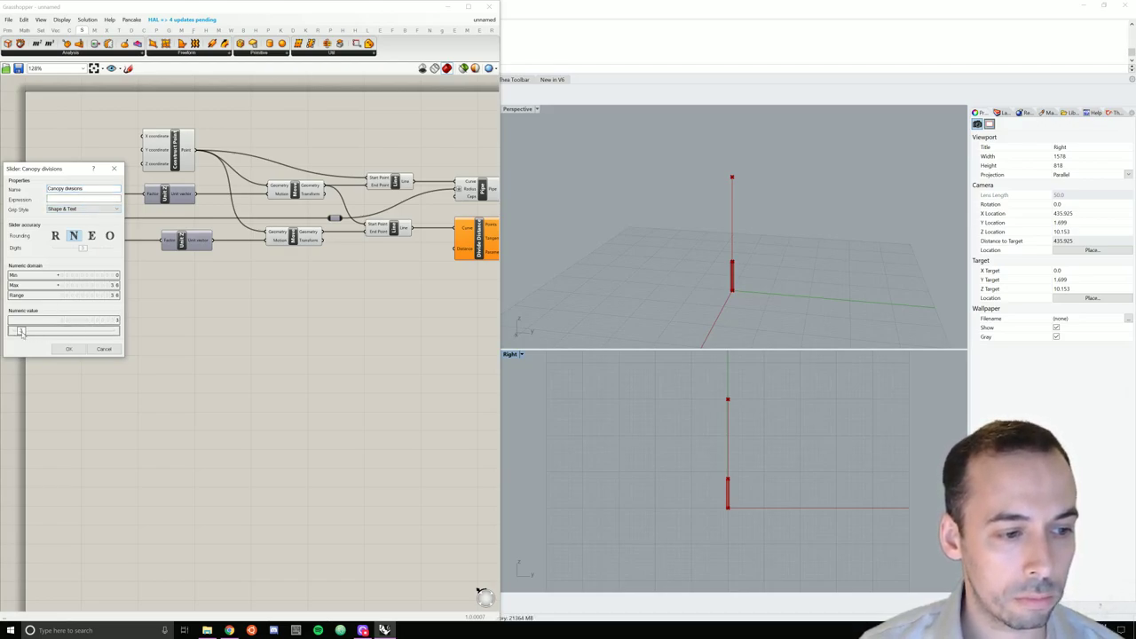
{"action": "left_click", "coordinate": [68, 349]}
{"action": "left_click", "coordinate": [160, 287]}
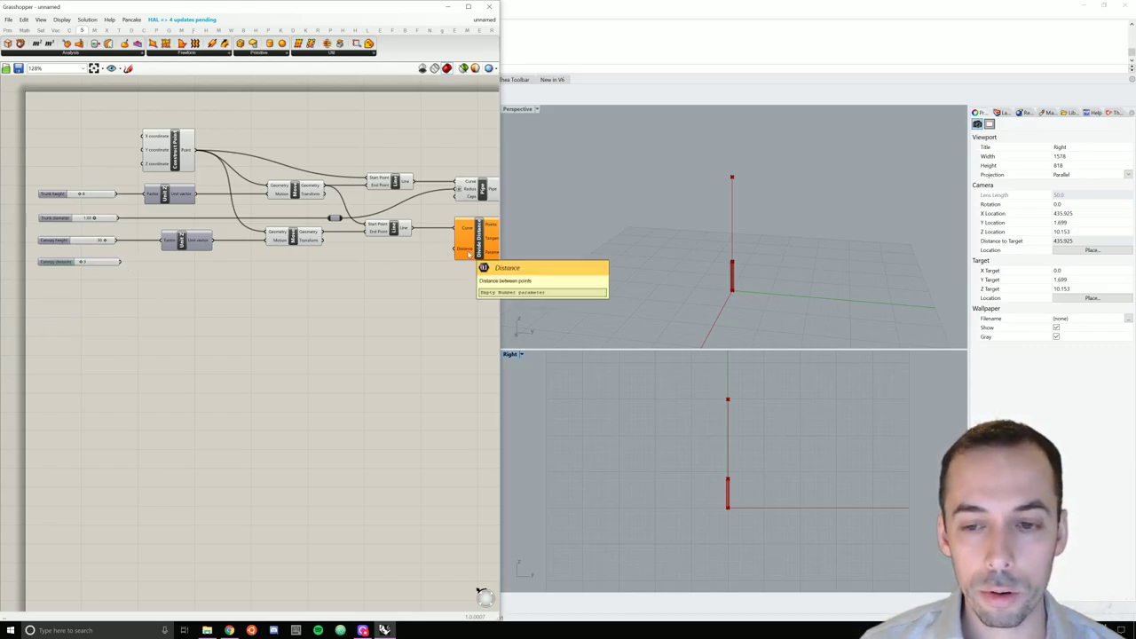
Add a Division component below the canopy Unit Z, connecting Canopy height to input A and Canopy divisions to input B.
{"action": "double_click", "coordinate": [178, 268]}
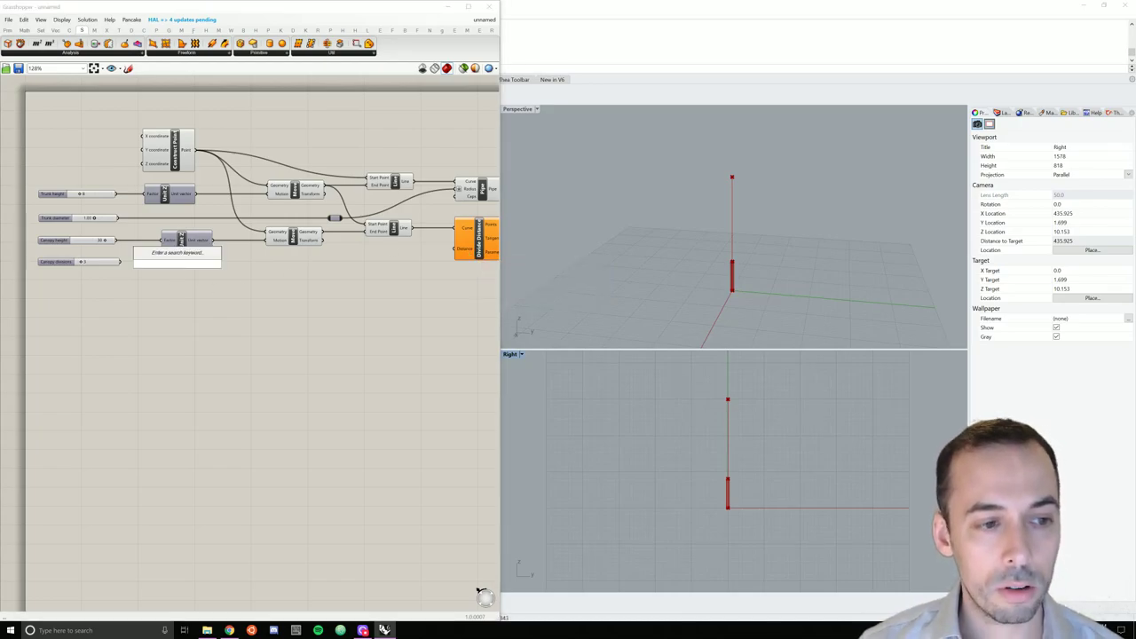
{"action": "type", "text": "distance"}
{"action": "key", "text": "Return"}
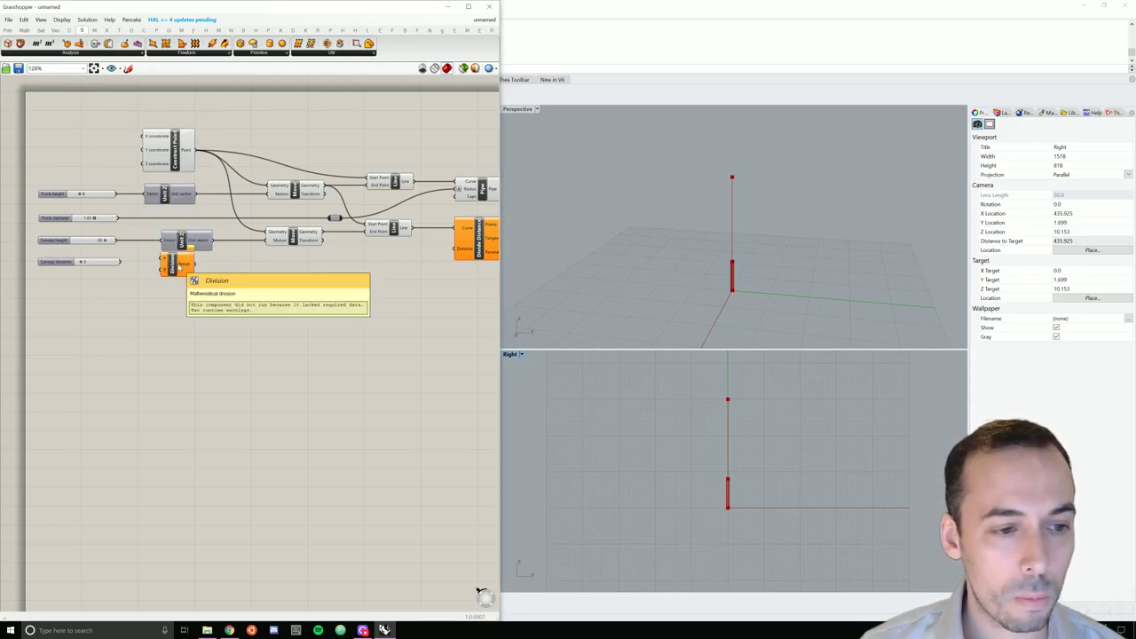
{"action": "left_click_drag", "start_coordinate": [116, 241], "coordinate": [114, 274]}
{"action": "left_click", "coordinate": [112, 267]}
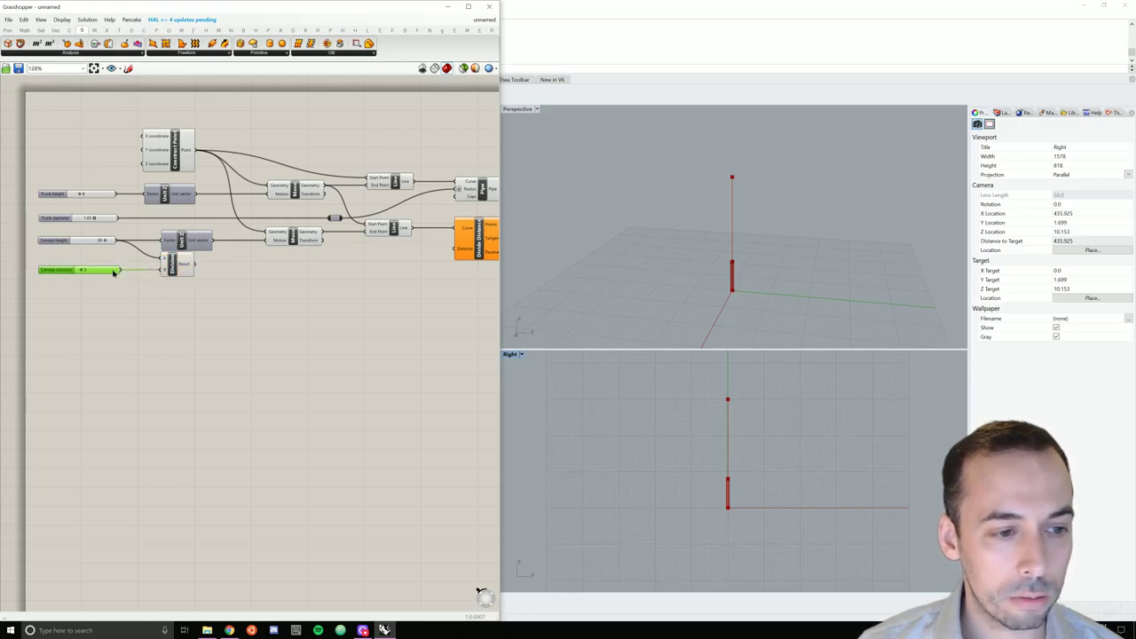
{"action": "left_click", "coordinate": [284, 277]}
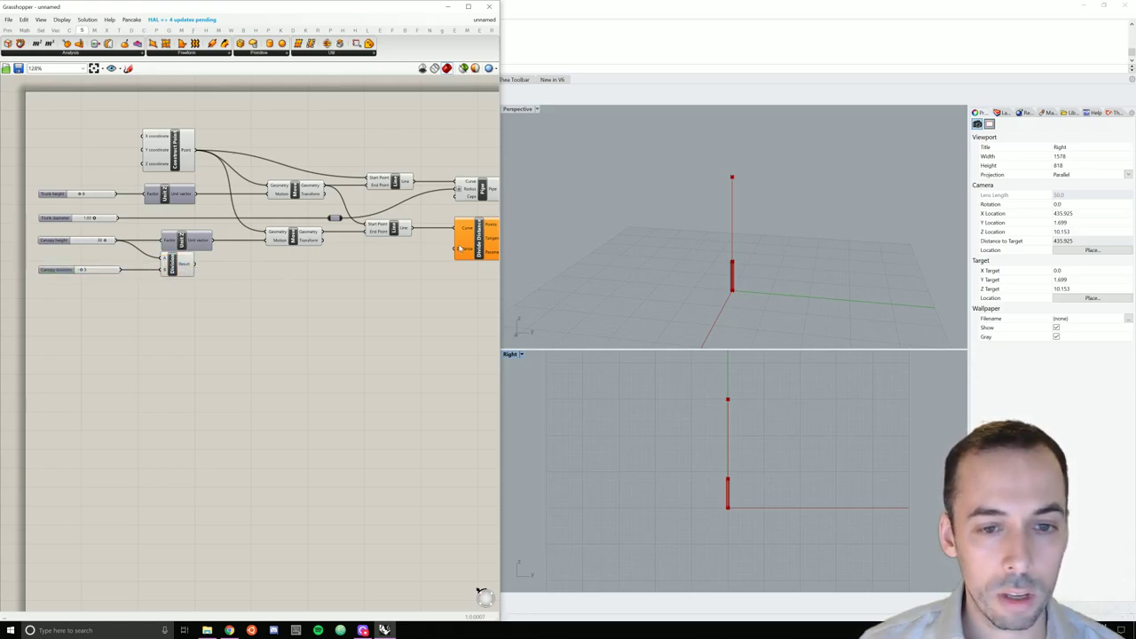
Connect the Division Result to Divide Distance's Distance input and insert a relay on that wire.
{"action": "right_click_drag", "start_coordinate": [433, 290], "coordinate": [373, 286]}
{"action": "left_click_drag", "start_coordinate": [136, 260], "coordinate": [396, 249]}
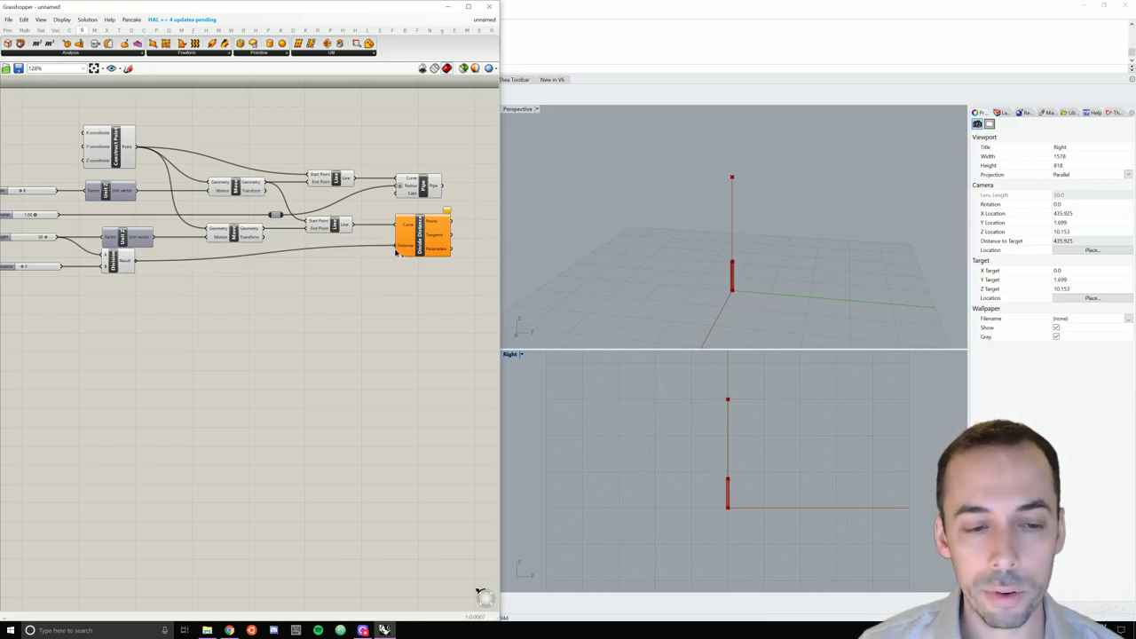
{"action": "double_click", "coordinate": [334, 257]}
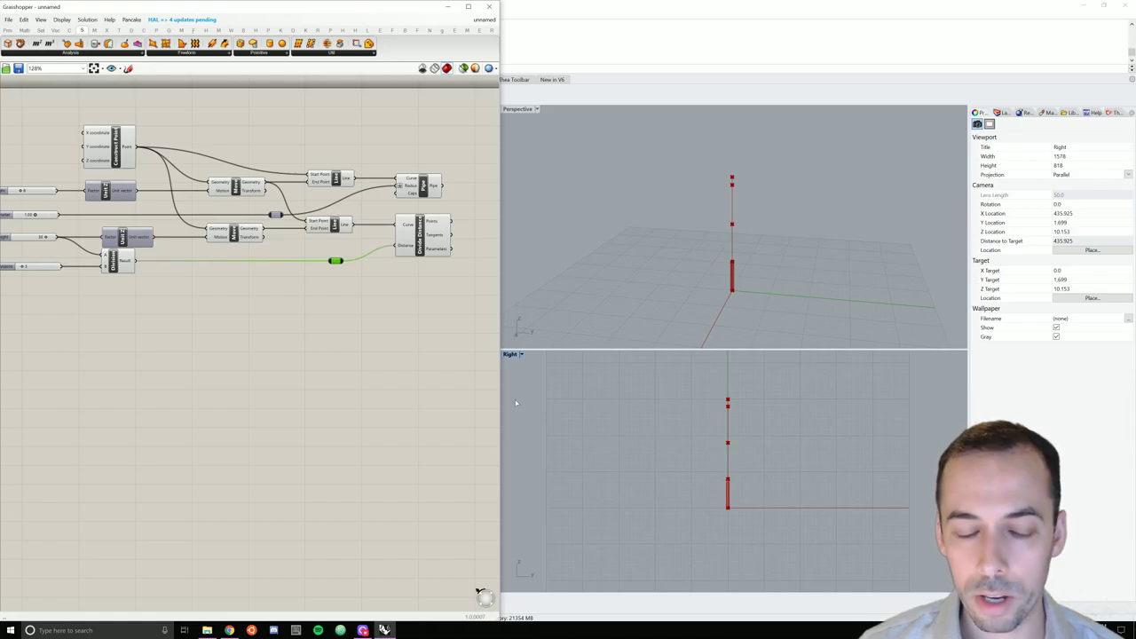
{"action": "scroll", "coordinate": [382, 334], "scroll_direction": "down", "scroll_amount": 2}
{"action": "scroll", "coordinate": [443, 272], "scroll_direction": "up", "scroll_amount": 3}
{"action": "right_click_drag", "start_coordinate": [443, 272], "coordinate": [399, 291]}
{"action": "left_click", "coordinate": [356, 236]}
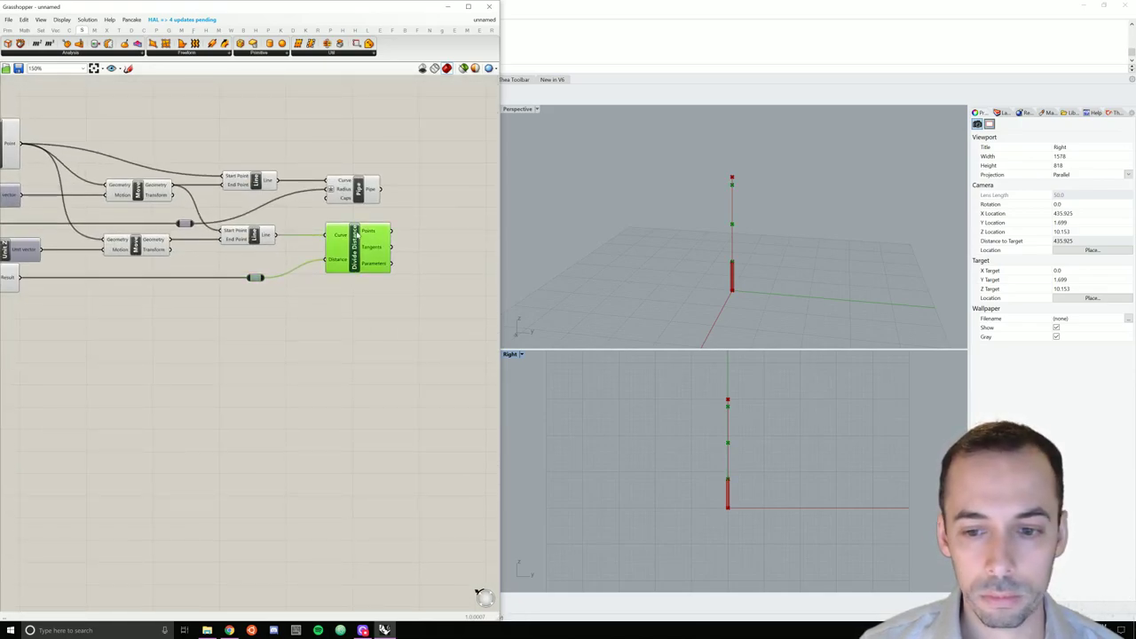
{"action": "right_click_drag", "start_coordinate": [421, 242], "coordinate": [367, 268]}
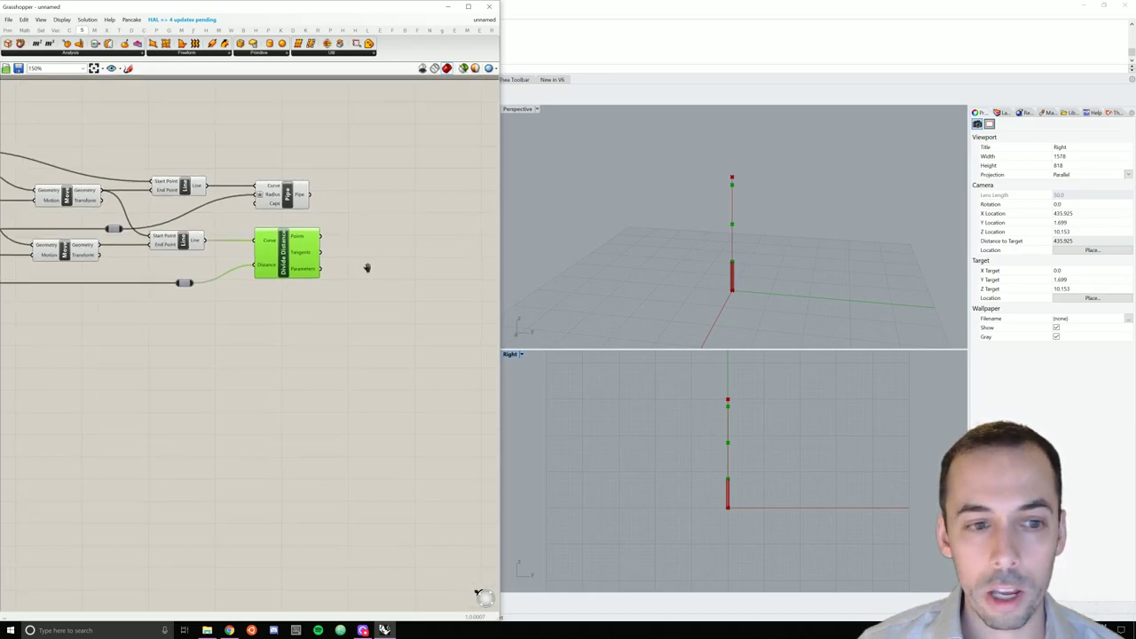
Add a Cone component beside Divide Distance and connect the division Points to its Base input.
{"action": "double_click", "coordinate": [394, 238]}
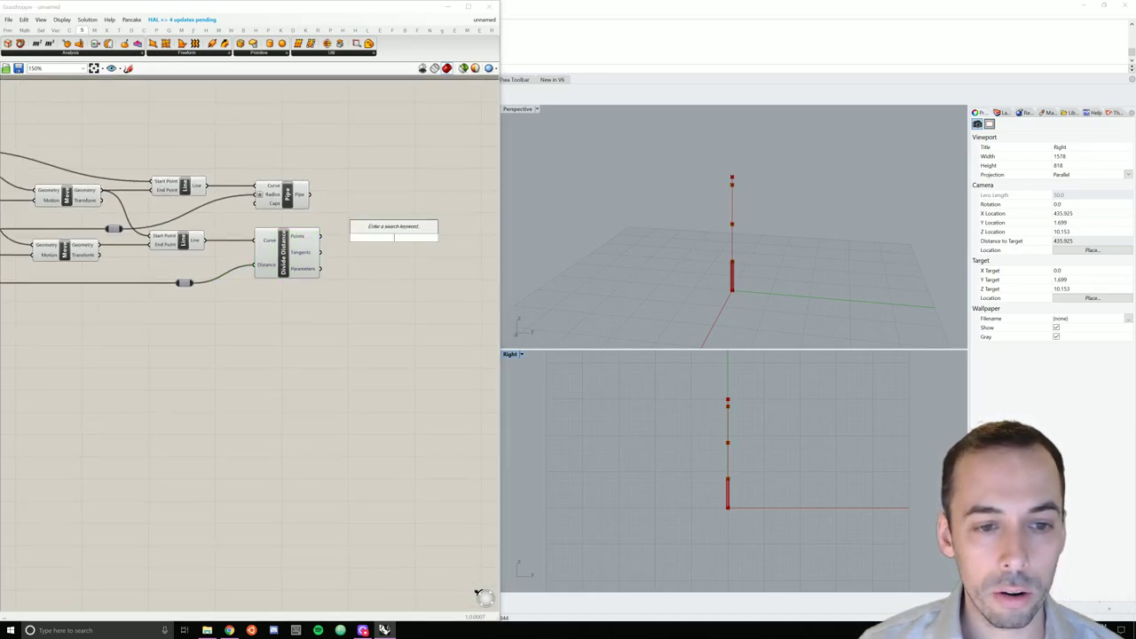
{"action": "type", "text": "cone"}
{"action": "key", "text": "Return"}
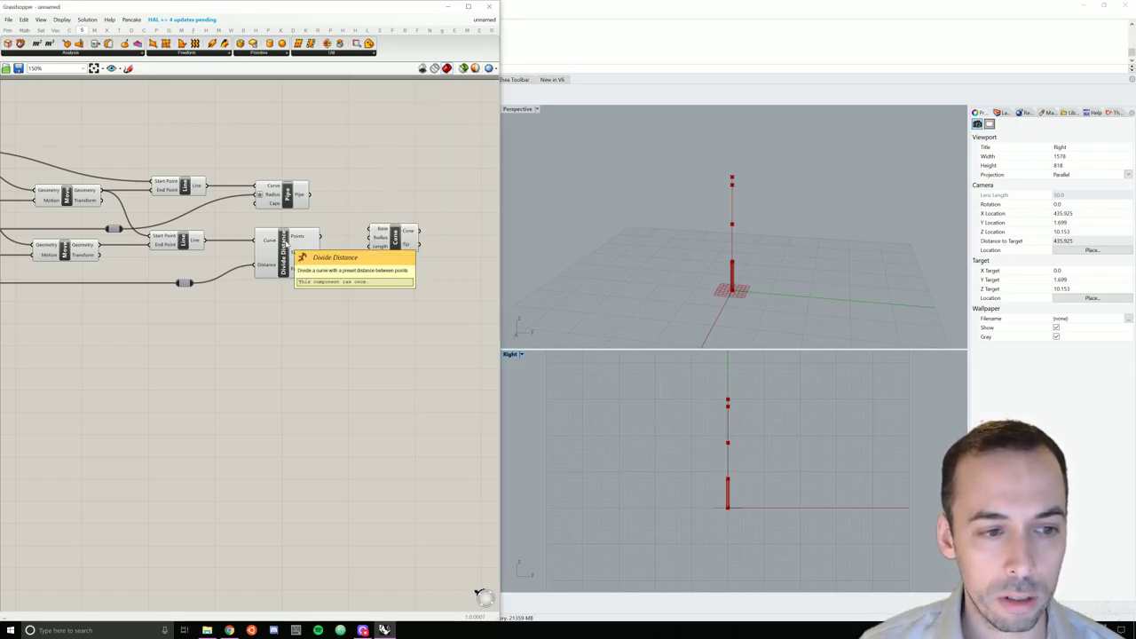
{"action": "mouse_move", "coordinate": [296, 243]}
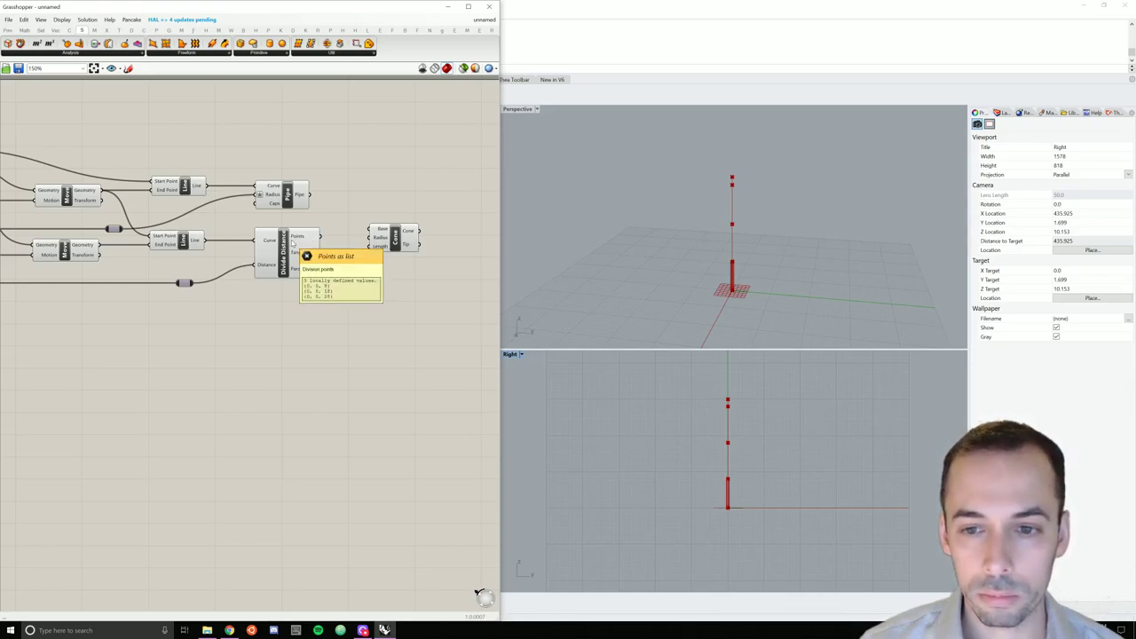
{"action": "left_click_drag", "start_coordinate": [320, 236], "coordinate": [402, 247]}
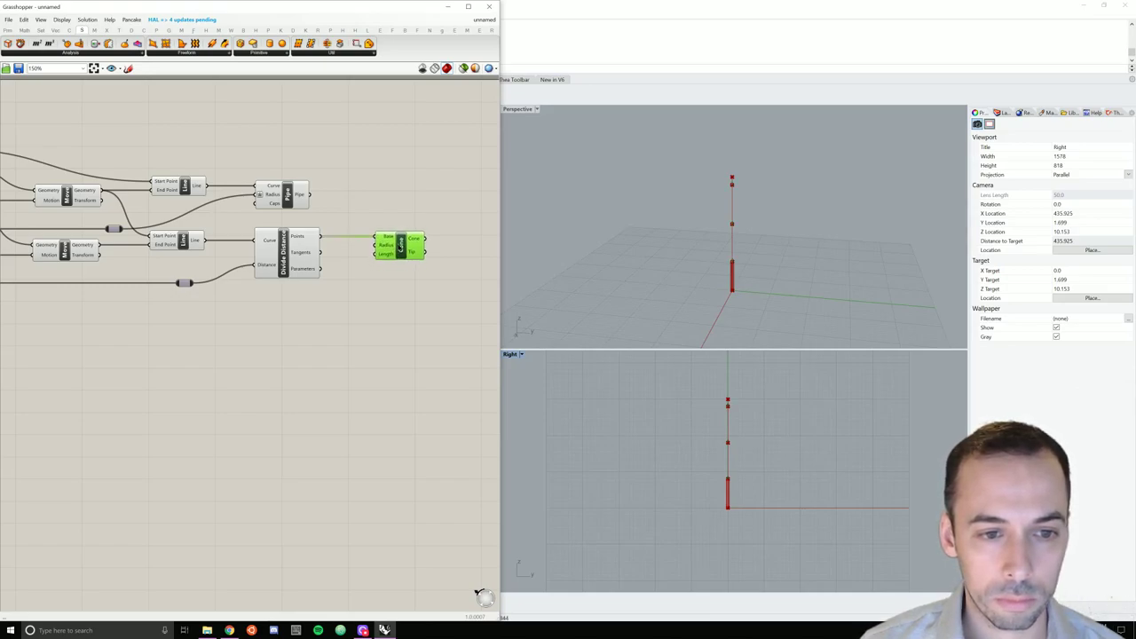
{"action": "left_click", "coordinate": [367, 257]}
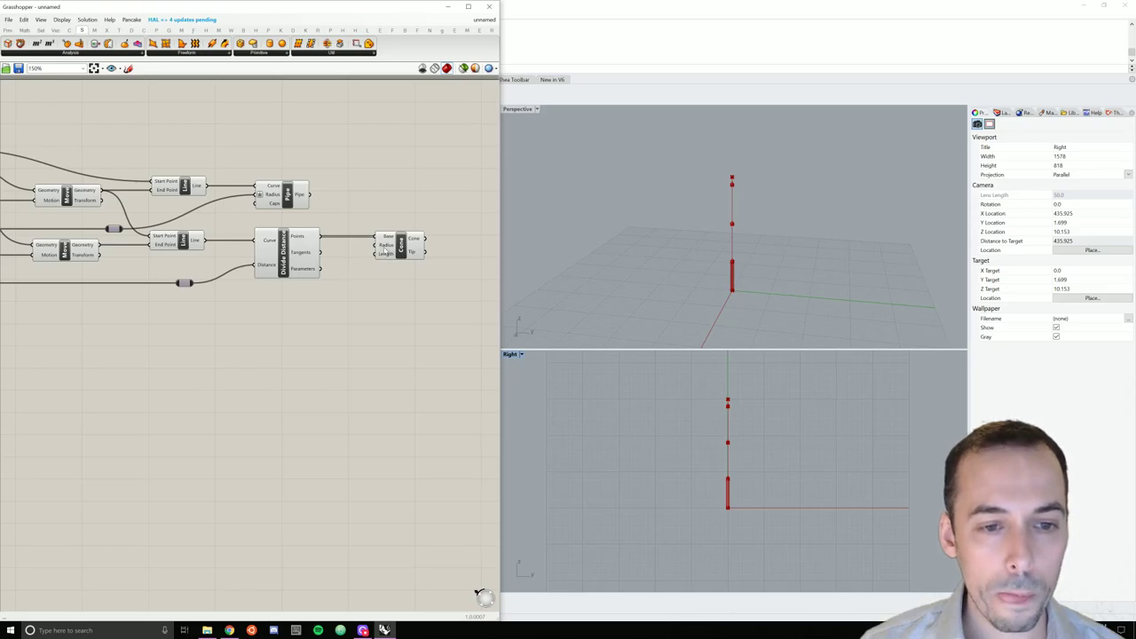
Duplicate the Canopy divisions slider and place the copy directly beneath it.
{"action": "mouse_move", "coordinate": [387, 251]}
{"action": "scroll", "coordinate": [386, 251], "scroll_direction": "down", "scroll_amount": 5}
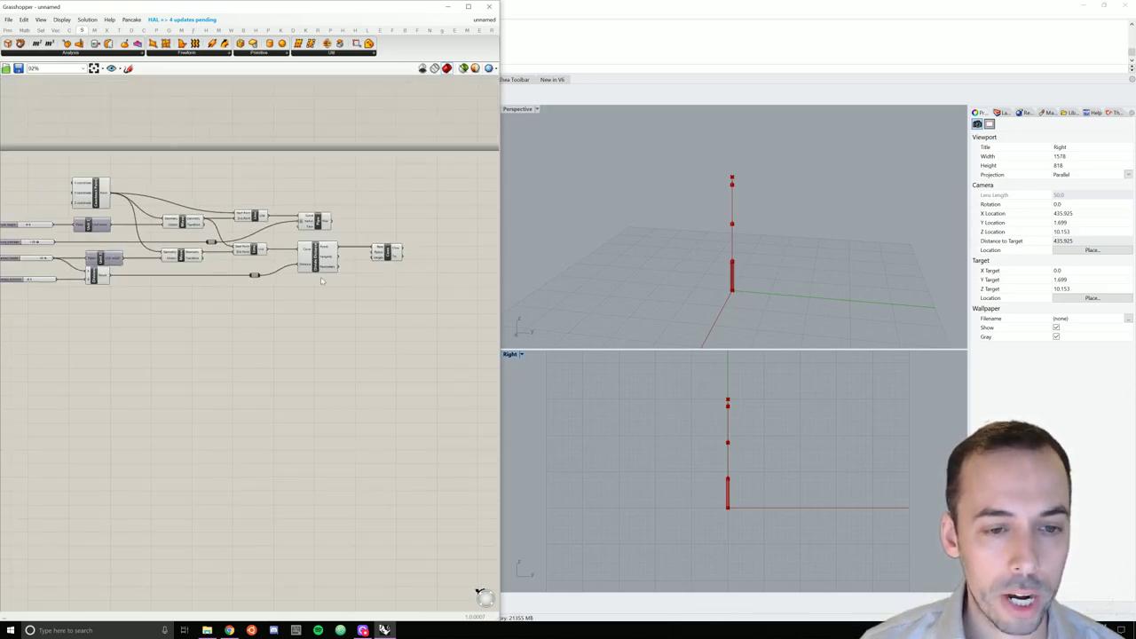
{"action": "scroll", "coordinate": [84, 256], "scroll_direction": "up", "scroll_amount": 3}
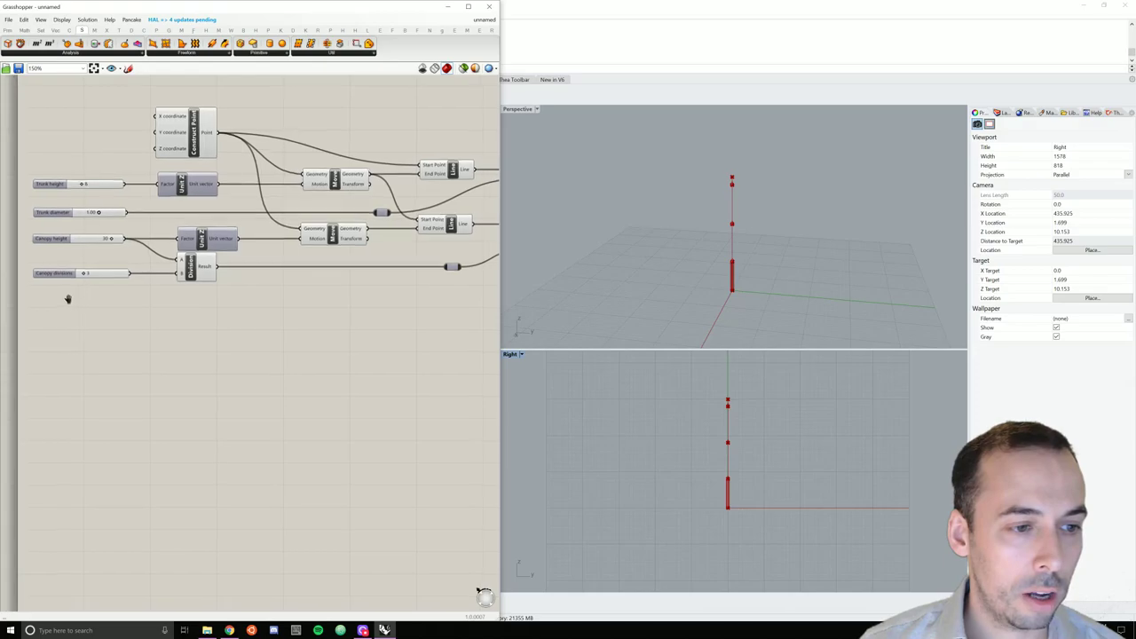
{"action": "right_click_drag", "start_coordinate": [75, 302], "coordinate": [92, 285]}
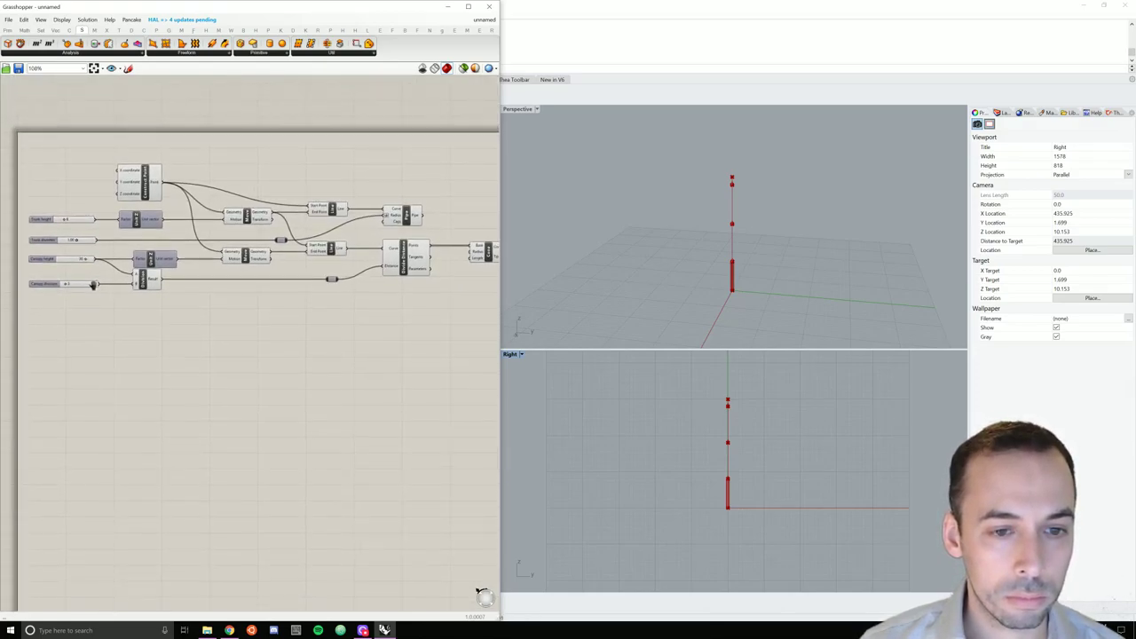
{"action": "mouse_move", "coordinate": [51, 259]}
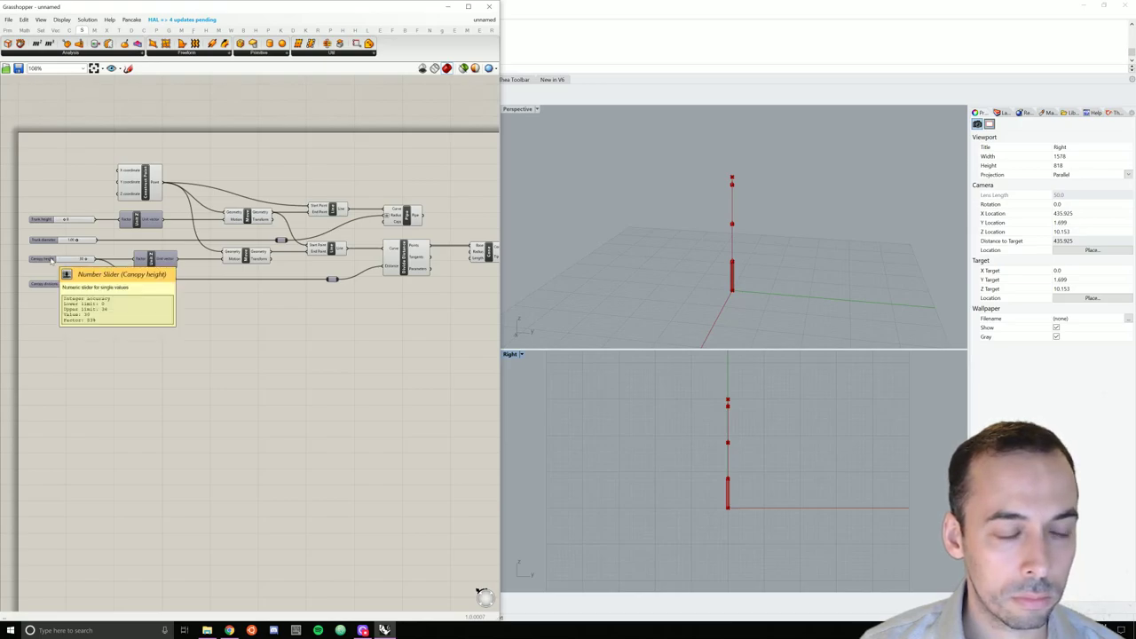
{"action": "left_click", "coordinate": [55, 284]}
{"action": "left_click_drag", "start_coordinate": [55, 284], "coordinate": [50, 302], "text": "alt"}
Rename the copied slider Canopy diameter and set its value to 12.
{"action": "double_click", "coordinate": [49, 299]}
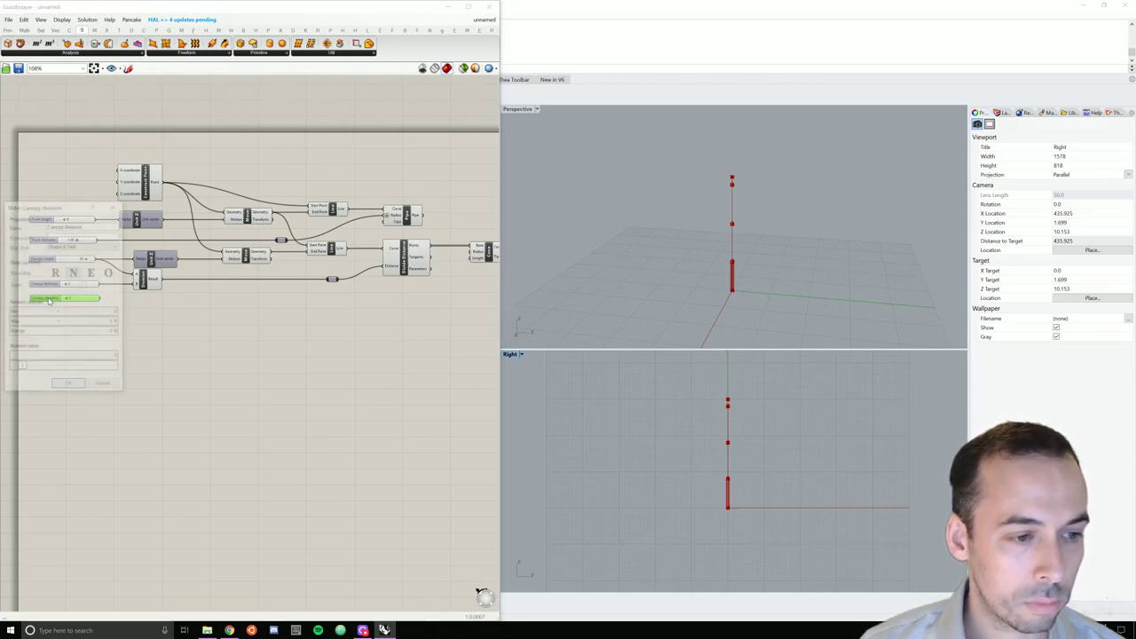
{"action": "left_click_drag", "start_coordinate": [111, 225], "coordinate": [64, 225]}
{"action": "type", "text": "diameter"}
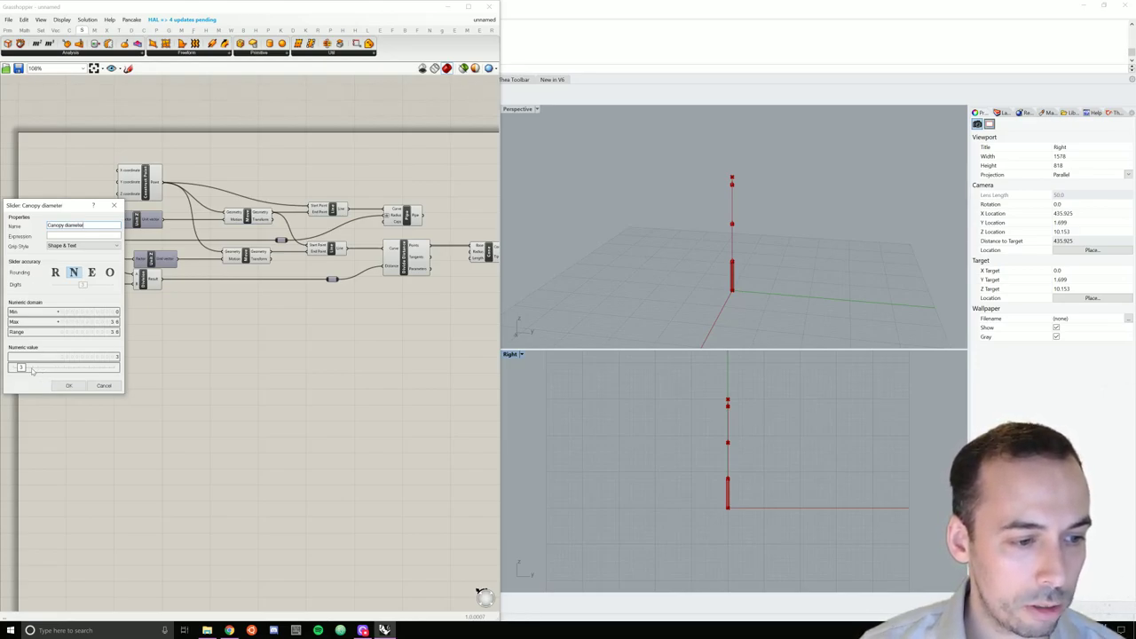
{"action": "left_click_drag", "start_coordinate": [23, 372], "coordinate": [46, 370]}
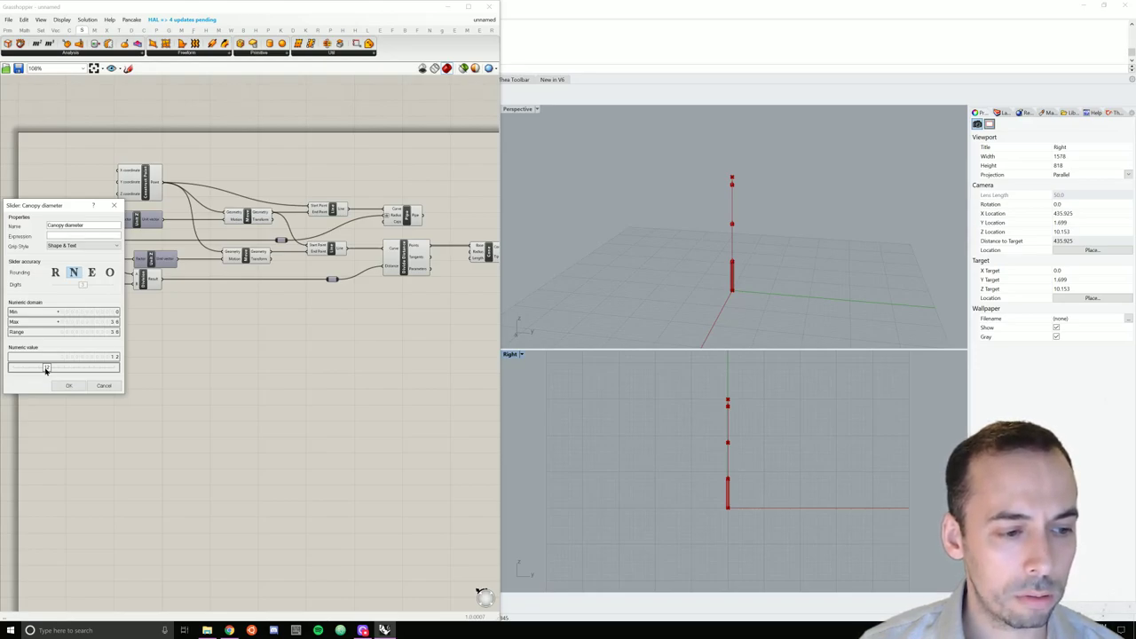
{"action": "left_click", "coordinate": [67, 385]}
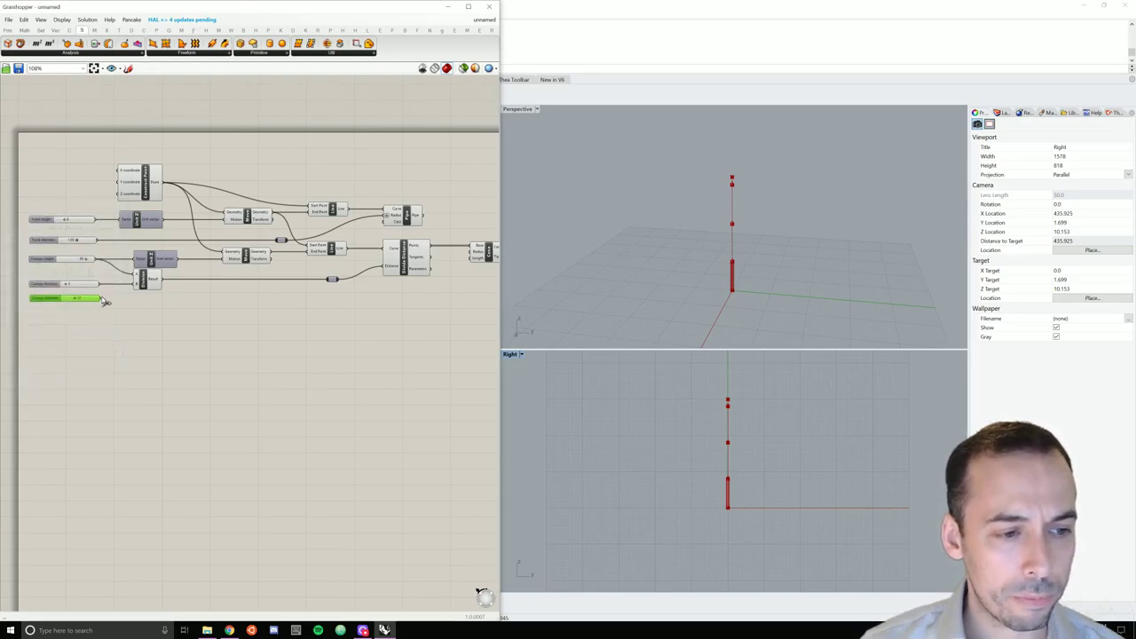
Connect Canopy diameter to the Cone's Radius input and insert a relay on that wire below Divide Distance.
{"action": "left_click_drag", "start_coordinate": [98, 299], "coordinate": [408, 300]}
{"action": "left_click", "coordinate": [453, 256]}
{"action": "double_click", "coordinate": [451, 254]}
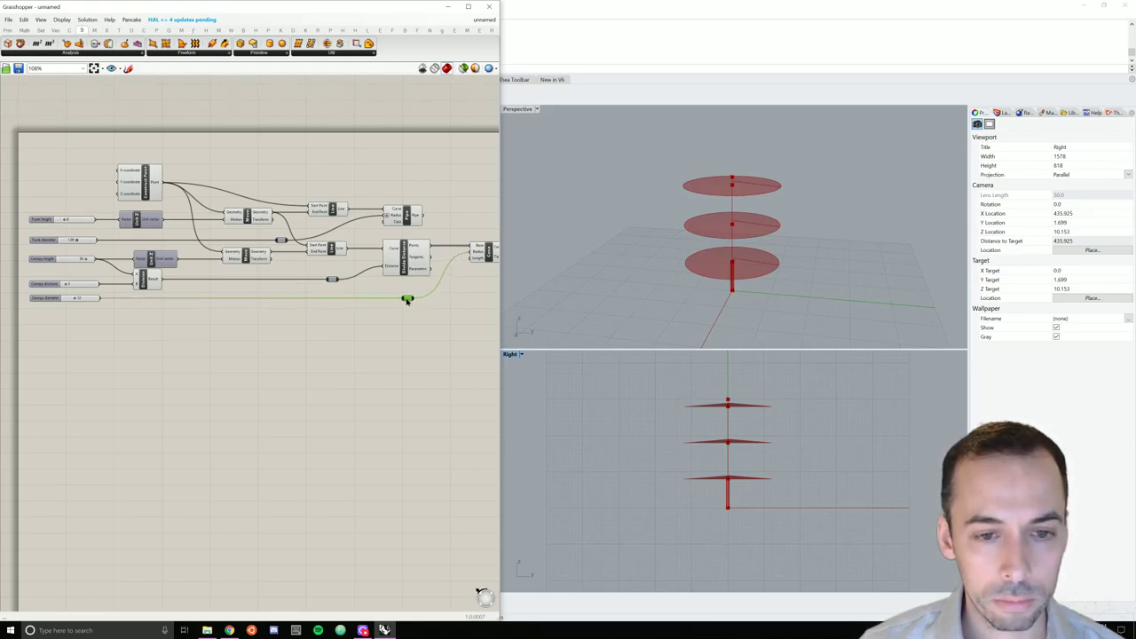
{"action": "left_click", "coordinate": [447, 308]}
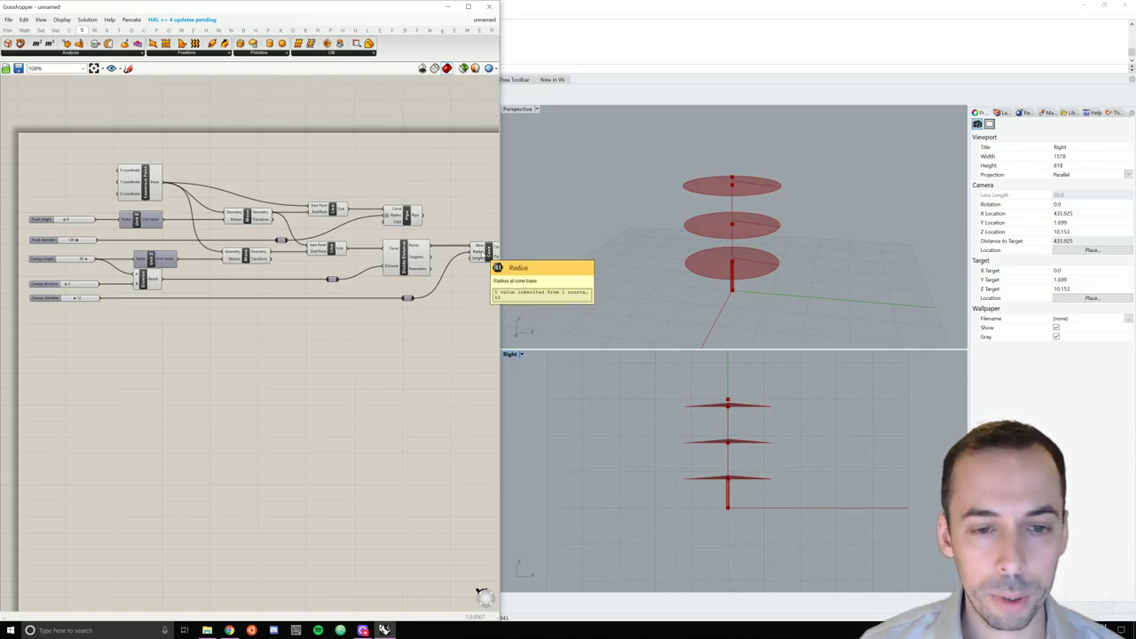
Apply the expression x/2 to the Cone's Radius input.
{"action": "right_click", "coordinate": [485, 252]}
{"action": "mouse_move", "coordinate": [557, 330]}
{"action": "left_click", "coordinate": [593, 338]}
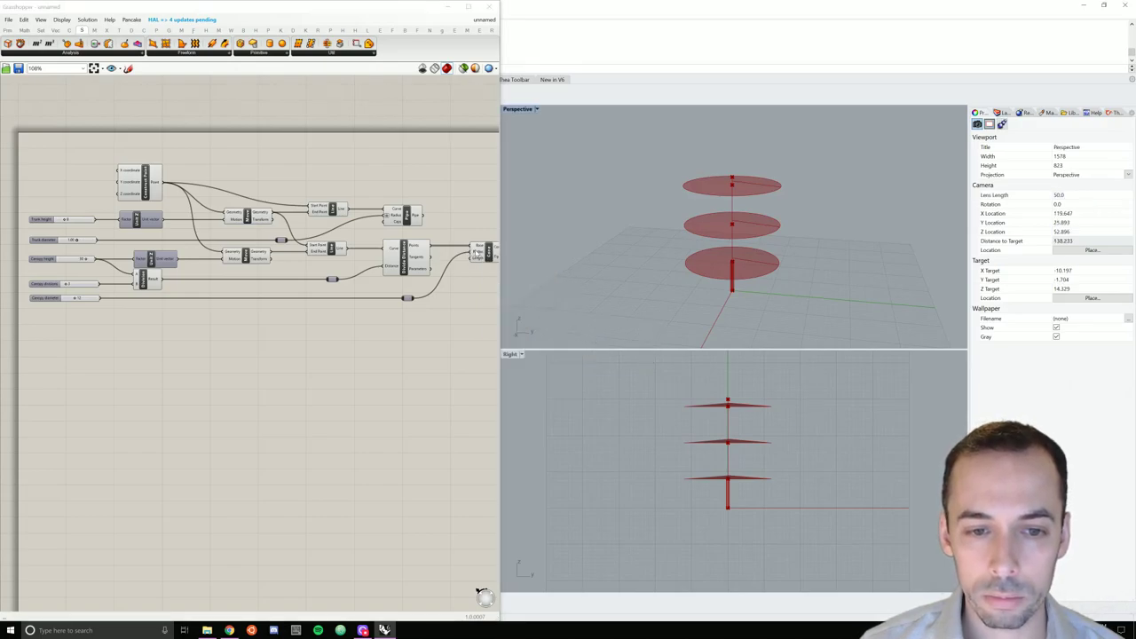
{"action": "right_click", "coordinate": [475, 253]}
{"action": "mouse_move", "coordinate": [512, 330]}
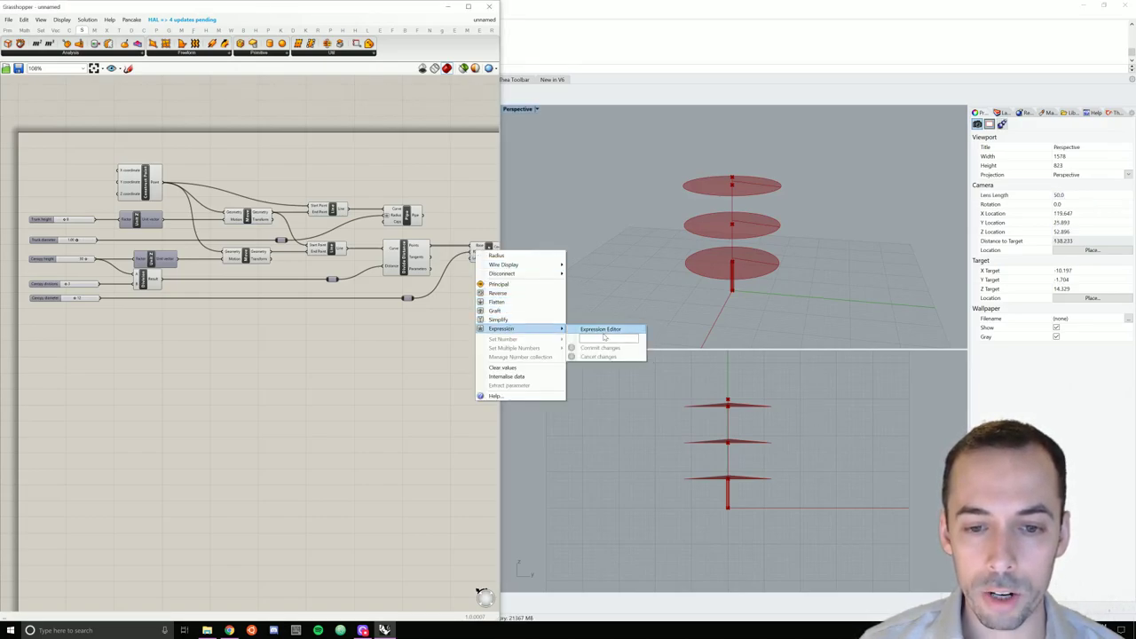
{"action": "type", "text": "/2"}
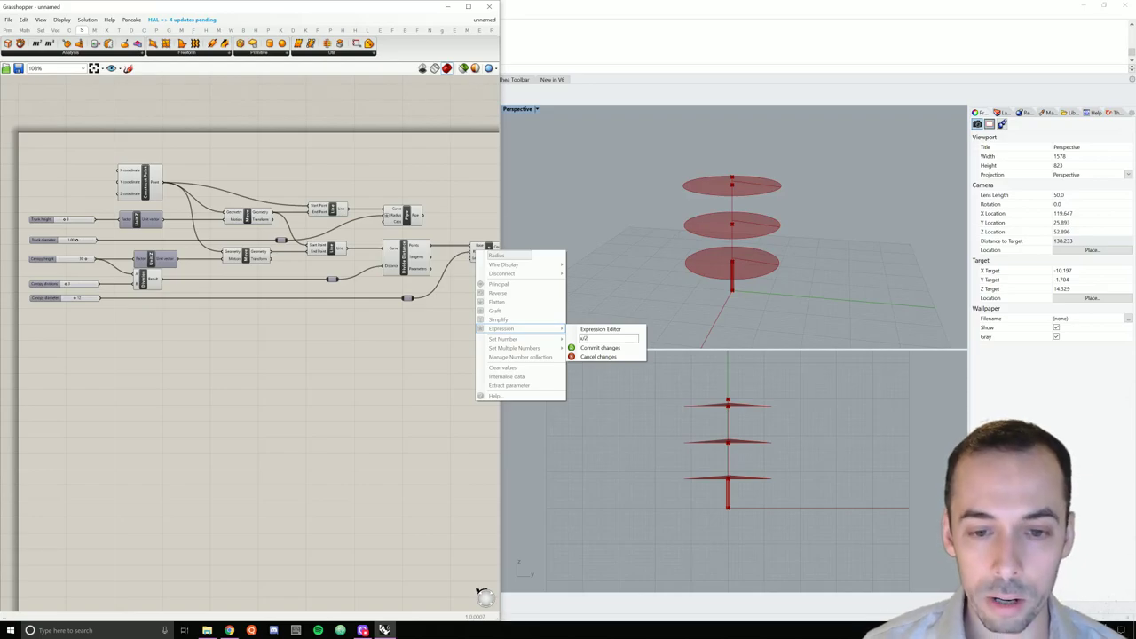
{"action": "left_click", "coordinate": [611, 348]}
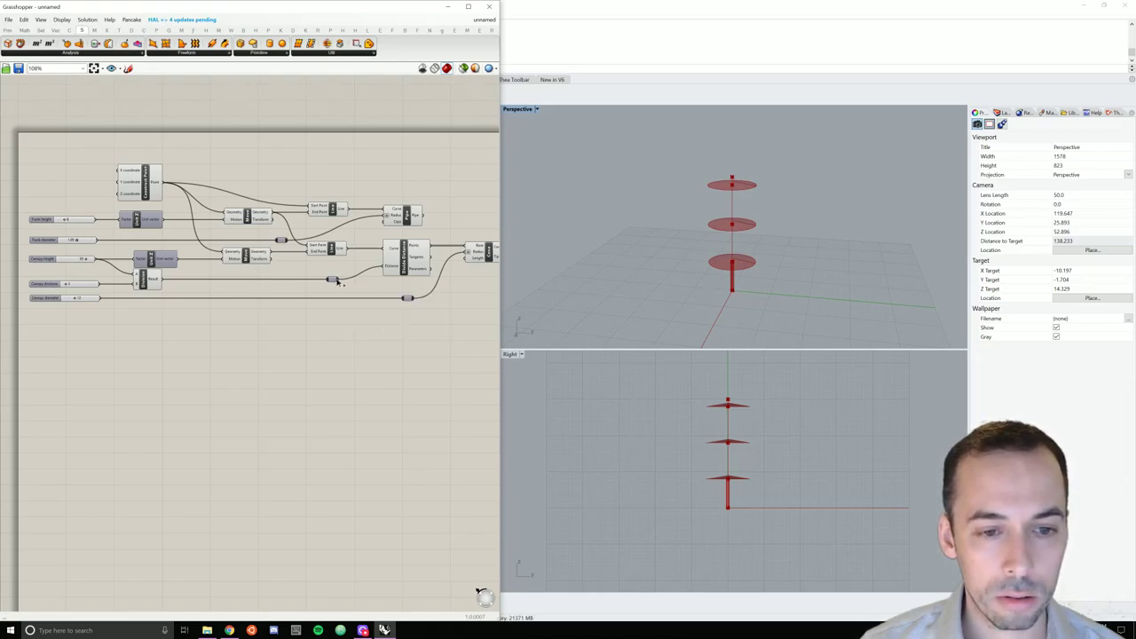
Connect the Division Result relay to the Cone's Length input and insert a second relay beneath Divide Distance.
{"action": "left_click_drag", "start_coordinate": [337, 279], "coordinate": [464, 257]}
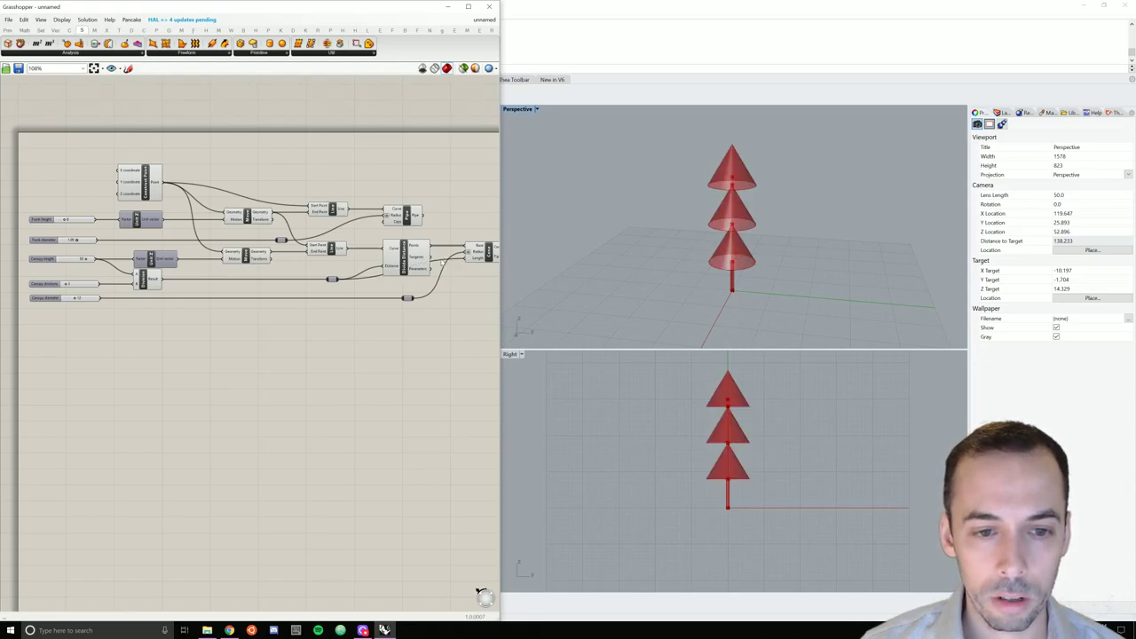
{"action": "double_click", "coordinate": [442, 262]}
{"action": "left_click_drag", "start_coordinate": [437, 257], "coordinate": [424, 282]}
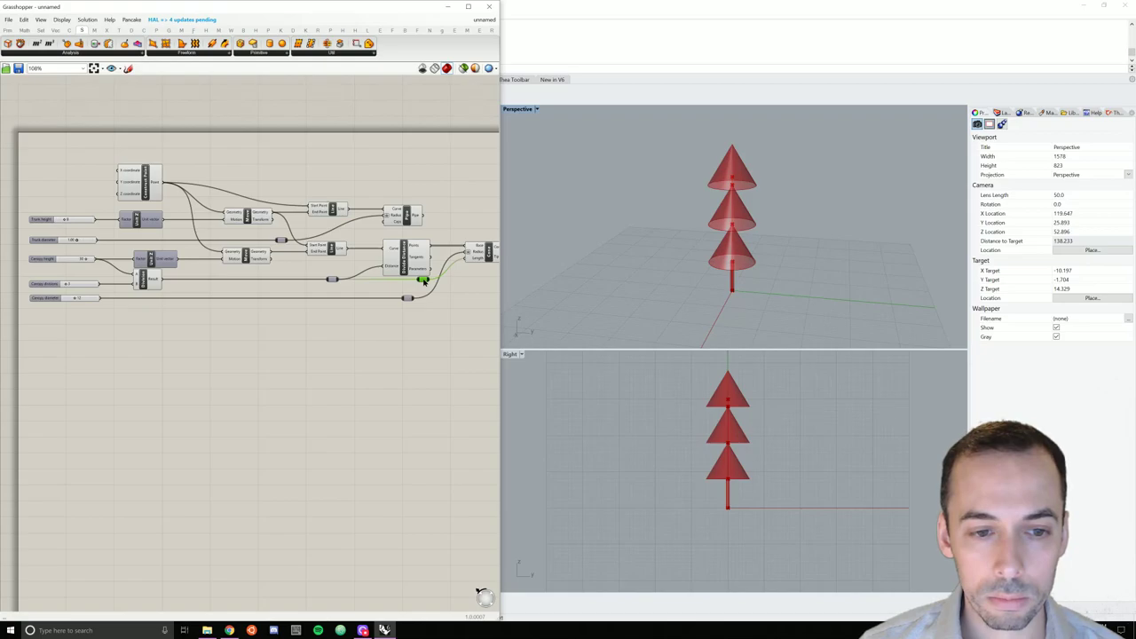
{"action": "left_click", "coordinate": [469, 320]}
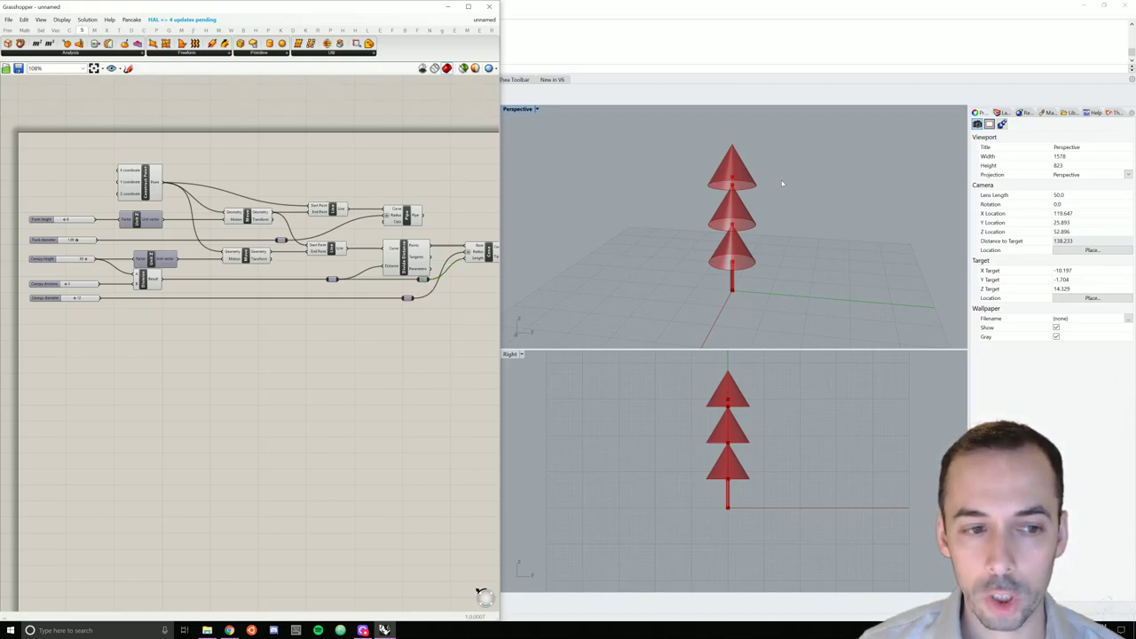
Add a Scale component beyond the Cone component and connect the Cone output to its Geometry input.
{"action": "scroll", "coordinate": [344, 304], "scroll_direction": "down", "scroll_amount": 2}
{"action": "right_click_drag", "start_coordinate": [372, 318], "coordinate": [352, 363]}
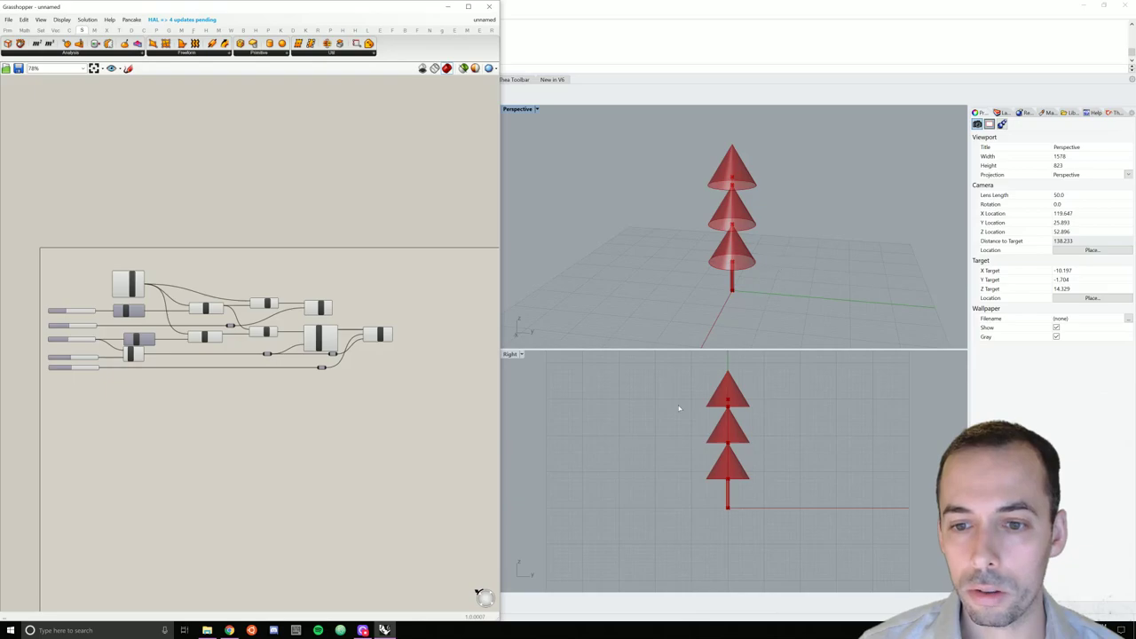
{"action": "scroll", "coordinate": [415, 329], "scroll_direction": "up", "scroll_amount": 4}
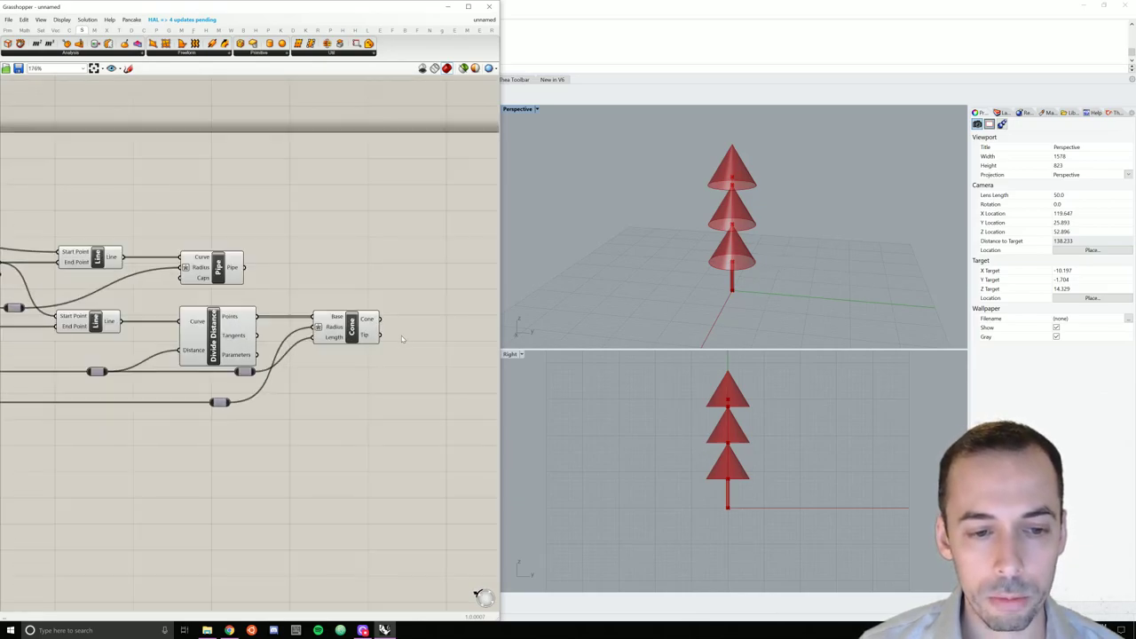
{"action": "double_click", "coordinate": [429, 336]}
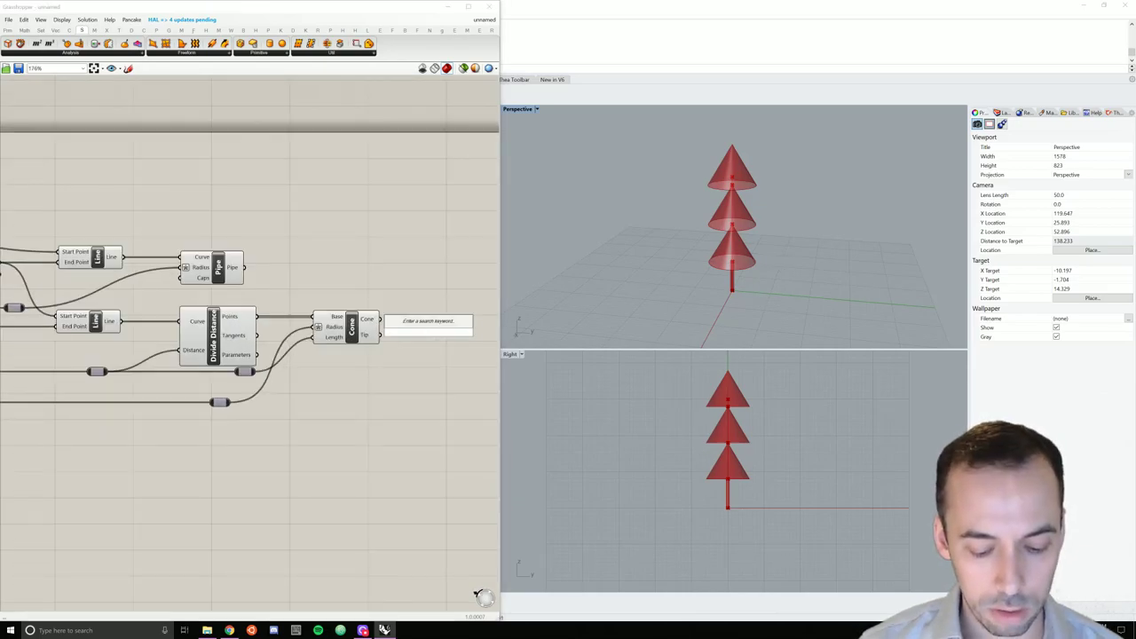
{"action": "type", "text": "scale"}
{"action": "key", "text": "Return"}
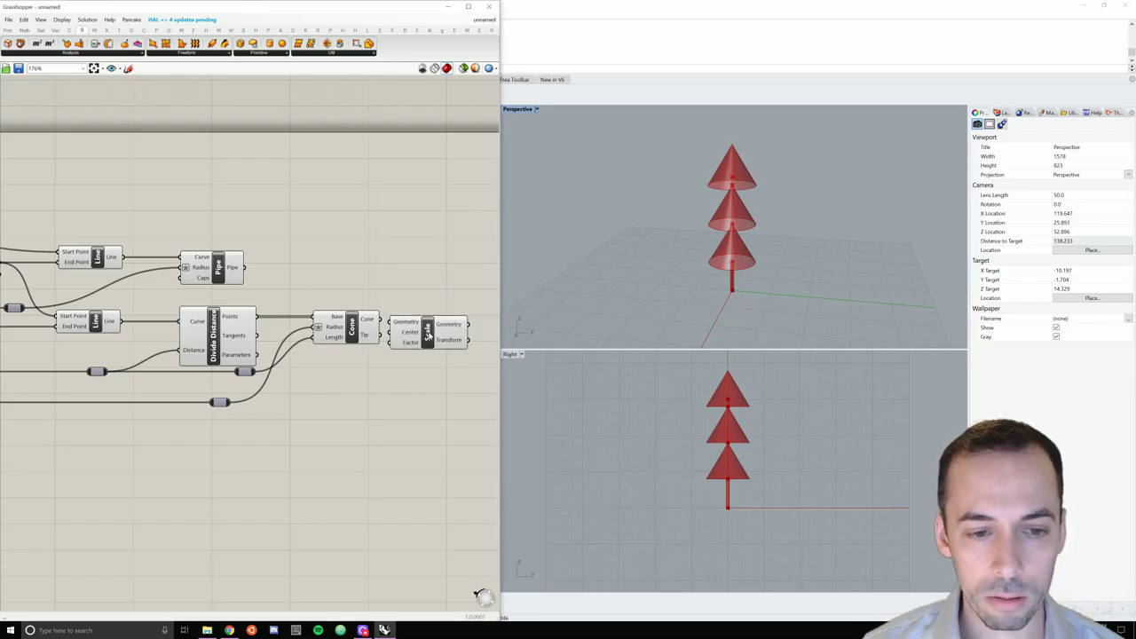
{"action": "left_click_drag", "start_coordinate": [427, 336], "coordinate": [454, 330]}
{"action": "scroll", "coordinate": [403, 375], "scroll_direction": "down", "scroll_amount": 1}
{"action": "scroll", "coordinate": [352, 391], "scroll_direction": "down", "scroll_amount": 1}
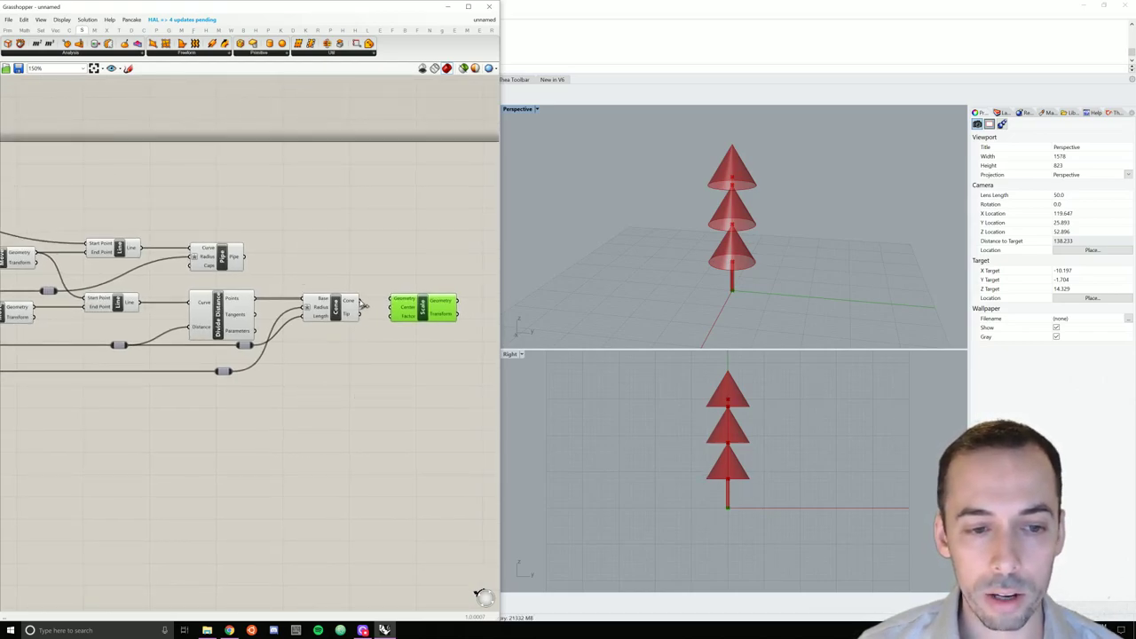
{"action": "left_click_drag", "start_coordinate": [361, 300], "coordinate": [405, 309]}
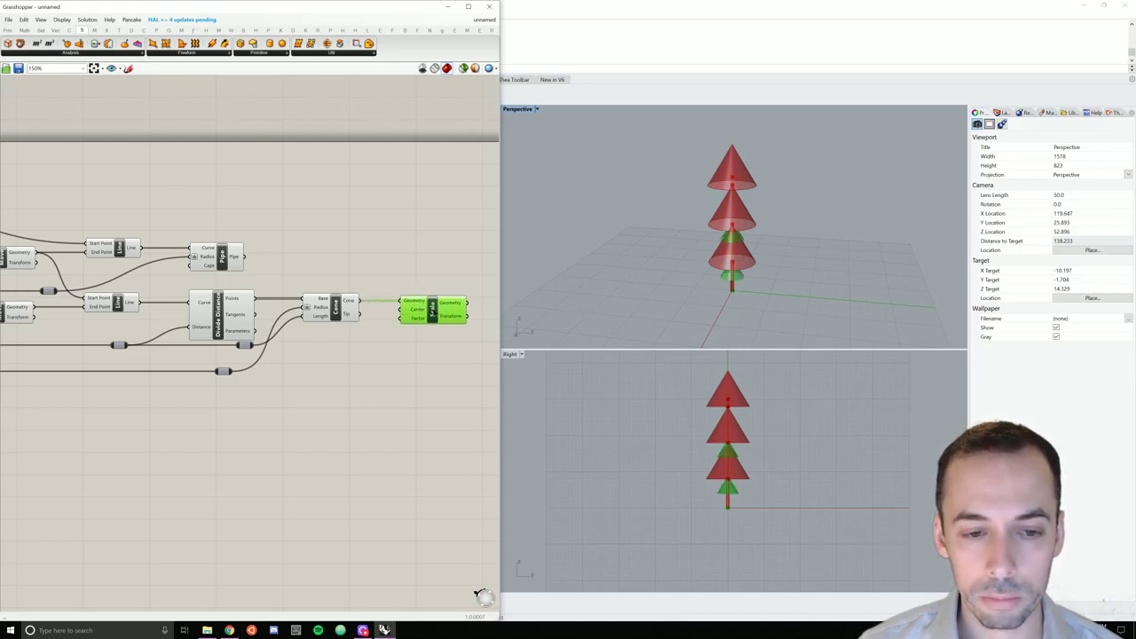
{"action": "left_click", "coordinate": [389, 335]}
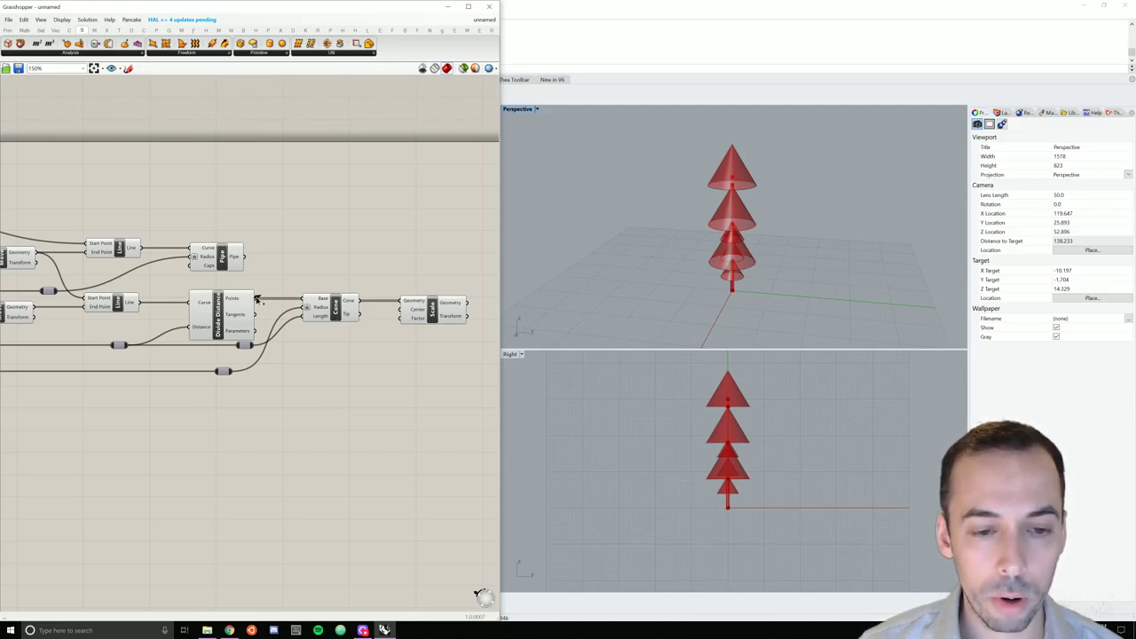
Connect Divide Distance's Points to the Scale Center input through a relay placed below the Cone component.
{"action": "left_click", "coordinate": [223, 308]}
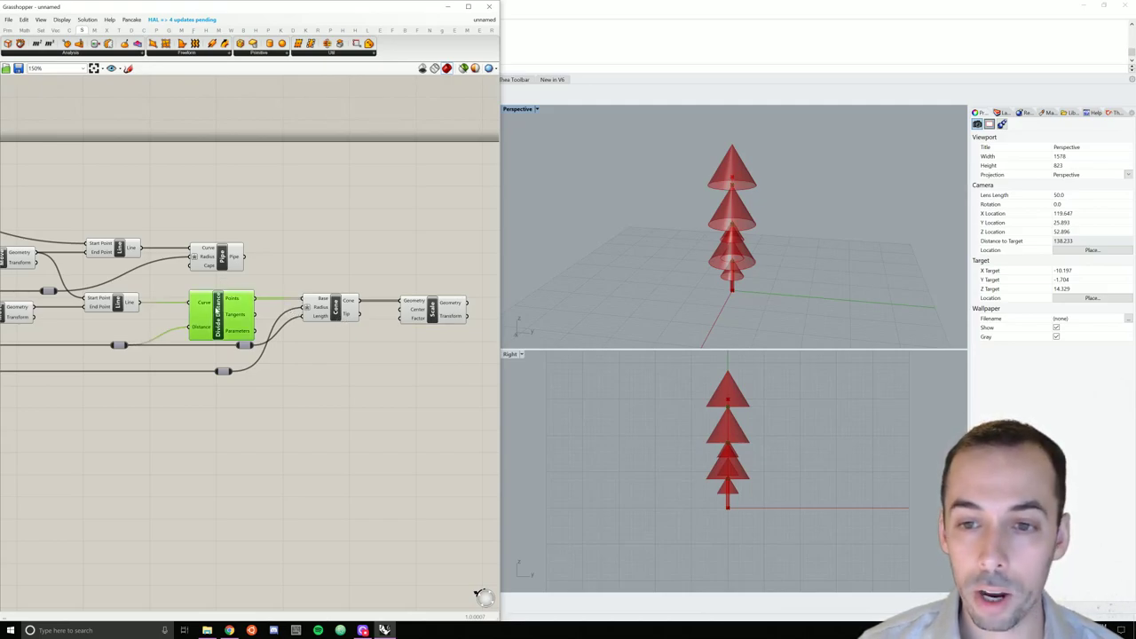
{"action": "left_click_drag", "start_coordinate": [255, 298], "coordinate": [336, 329]}
{"action": "left_click", "coordinate": [380, 313]}
{"action": "double_click", "coordinate": [368, 315]}
{"action": "left_click", "coordinate": [421, 366]}
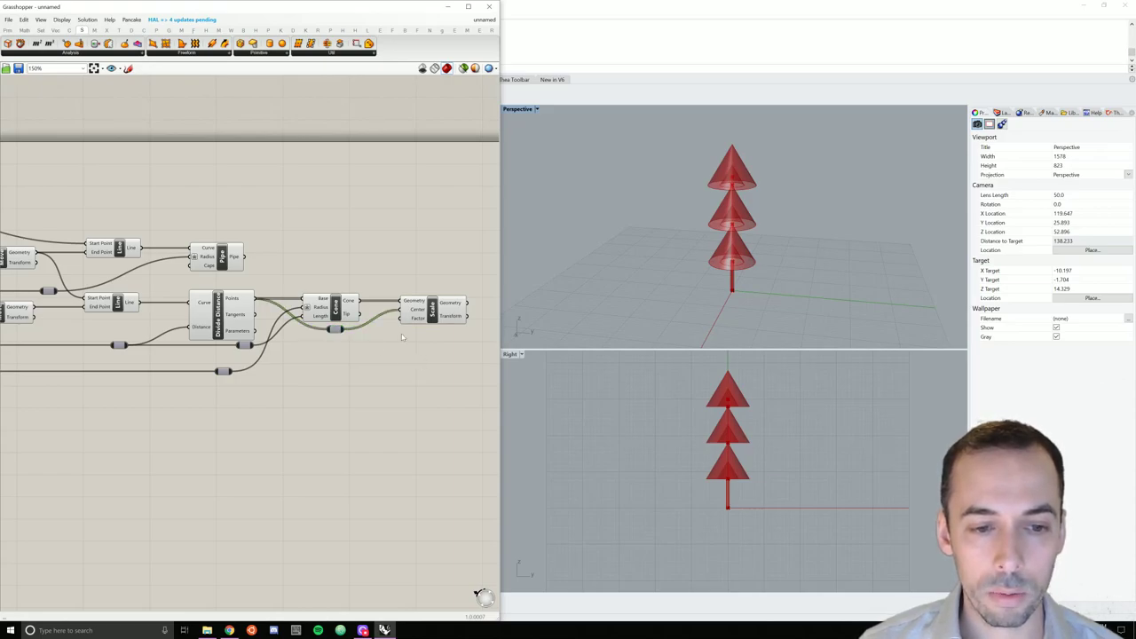
Disable the preview of all components that come before the Scale component, leaving Scale previewed.
{"action": "scroll", "coordinate": [364, 341], "scroll_direction": "down", "scroll_amount": 3}
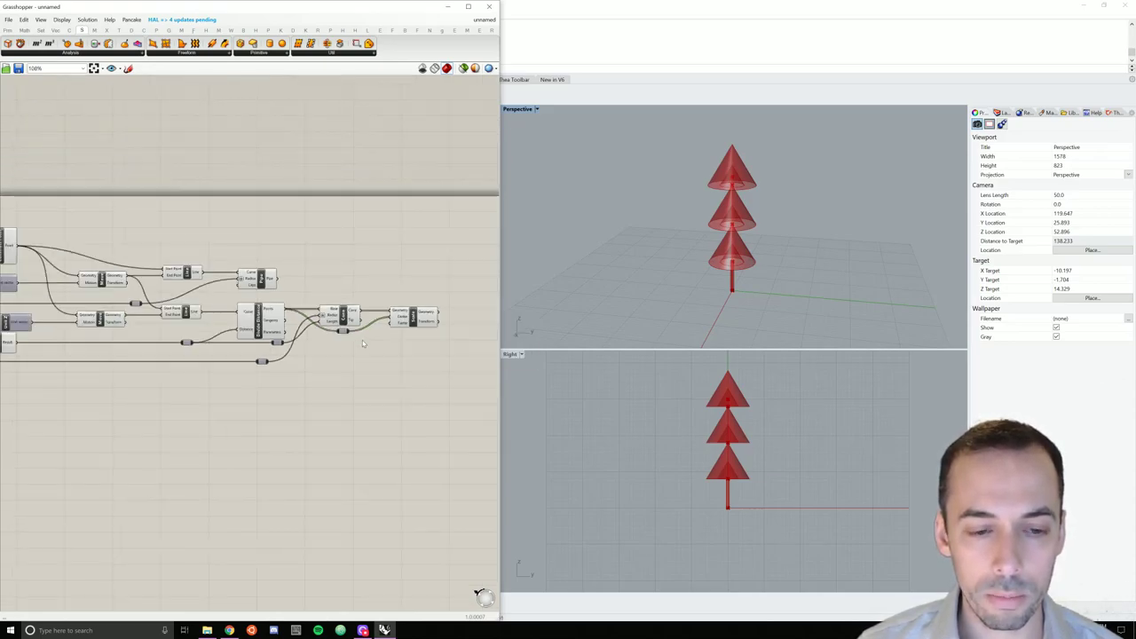
{"action": "right_click_drag", "start_coordinate": [318, 339], "coordinate": [341, 322]}
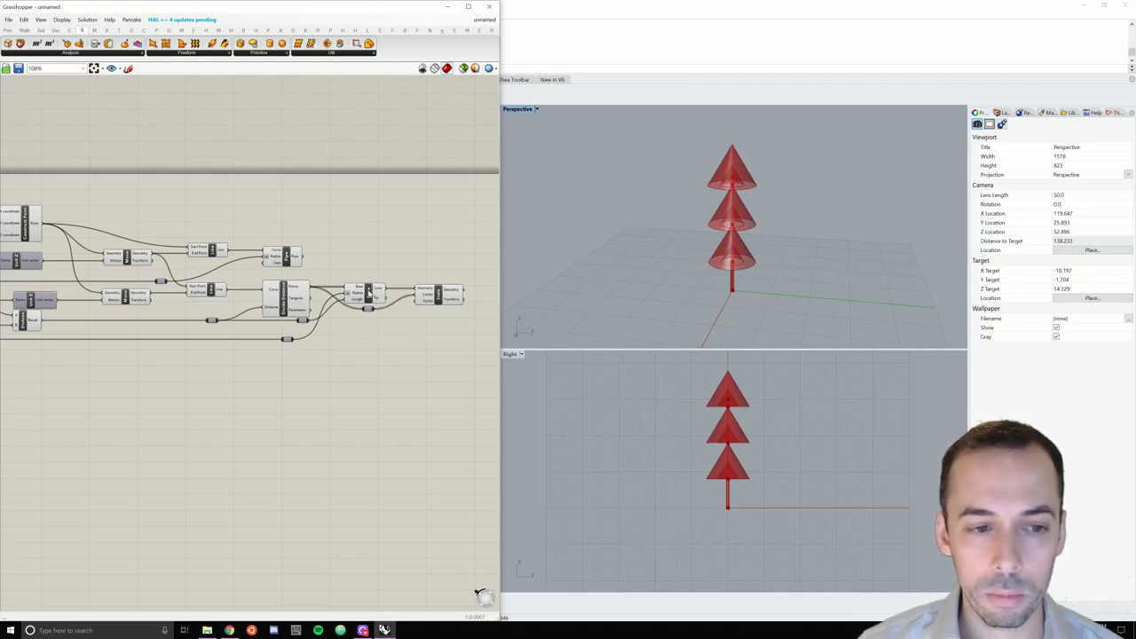
{"action": "scroll", "coordinate": [370, 293], "scroll_direction": "down", "scroll_amount": 3}
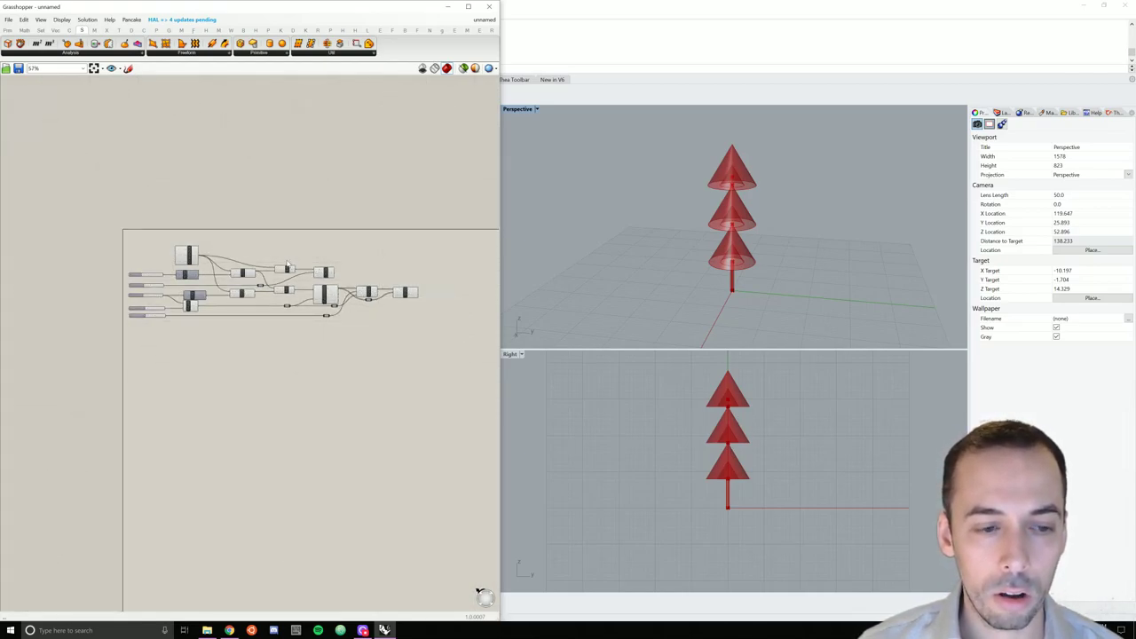
{"action": "left_click_drag", "start_coordinate": [389, 238], "coordinate": [182, 348]}
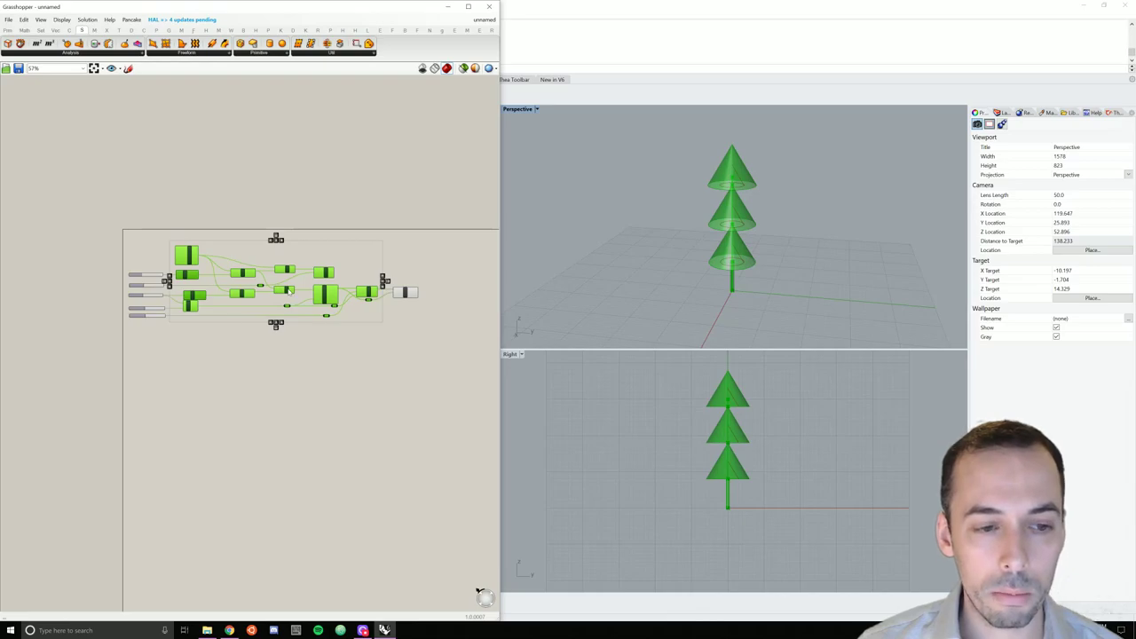
{"action": "middle_click", "coordinate": [288, 291]}
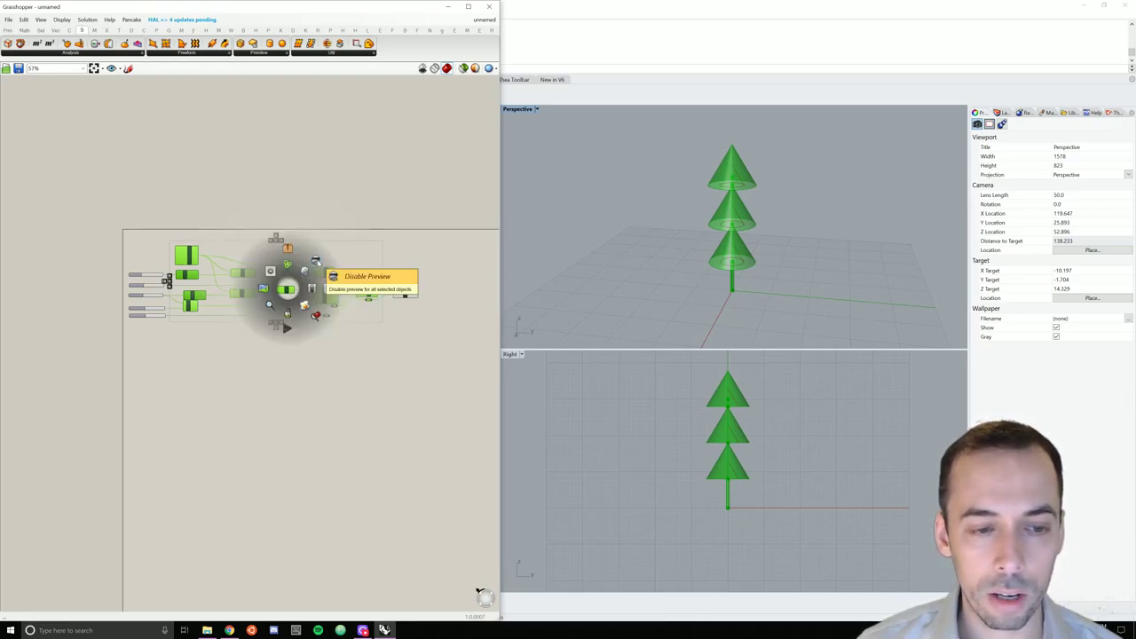
{"action": "left_click", "coordinate": [316, 261]}
{"action": "left_click", "coordinate": [357, 328]}
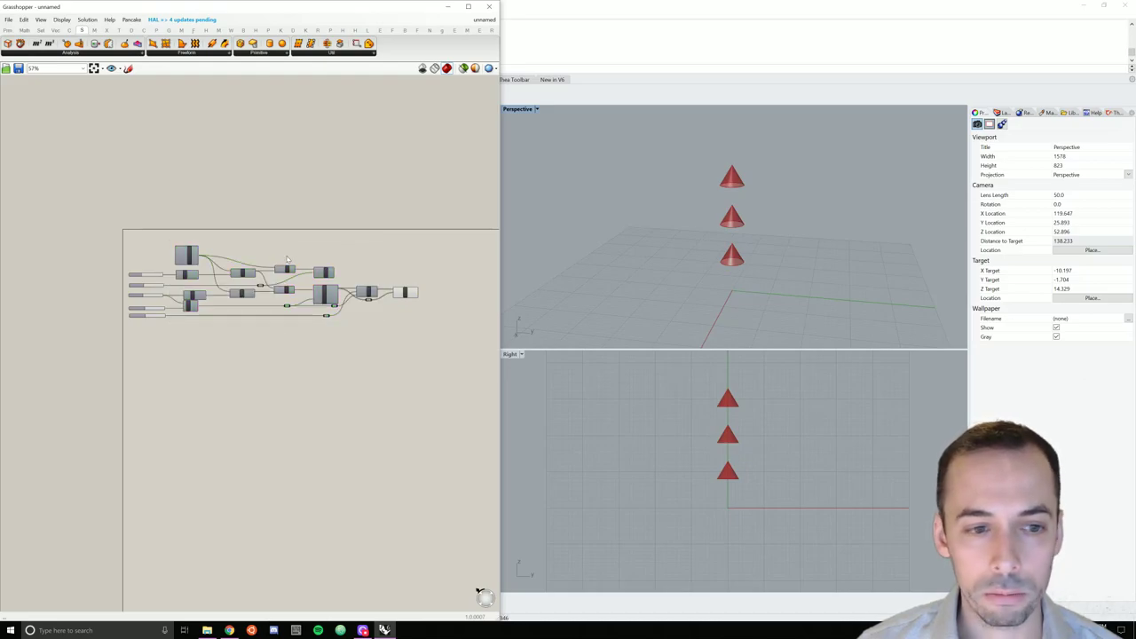
Re-enable the preview of the Pipe component that forms the trunk.
{"action": "scroll", "coordinate": [339, 277], "scroll_direction": "up", "scroll_amount": 3}
{"action": "right_click", "coordinate": [320, 269]}
{"action": "left_click", "coordinate": [339, 285]}
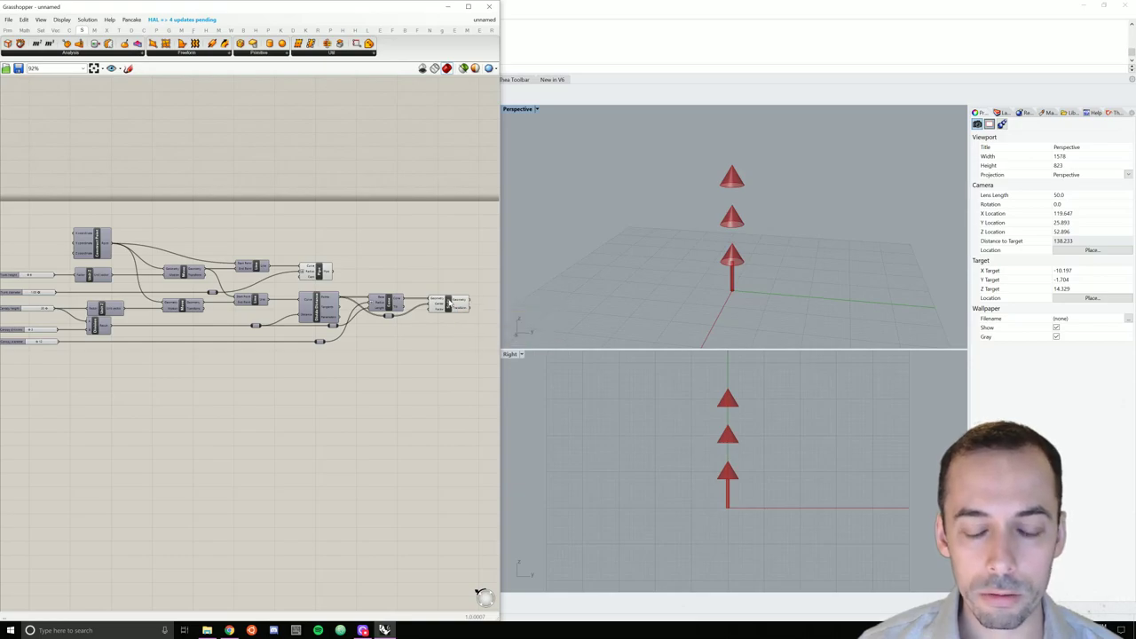
Add a Range component below the Cone component.
{"action": "right_click_drag", "start_coordinate": [365, 371], "coordinate": [375, 330]}
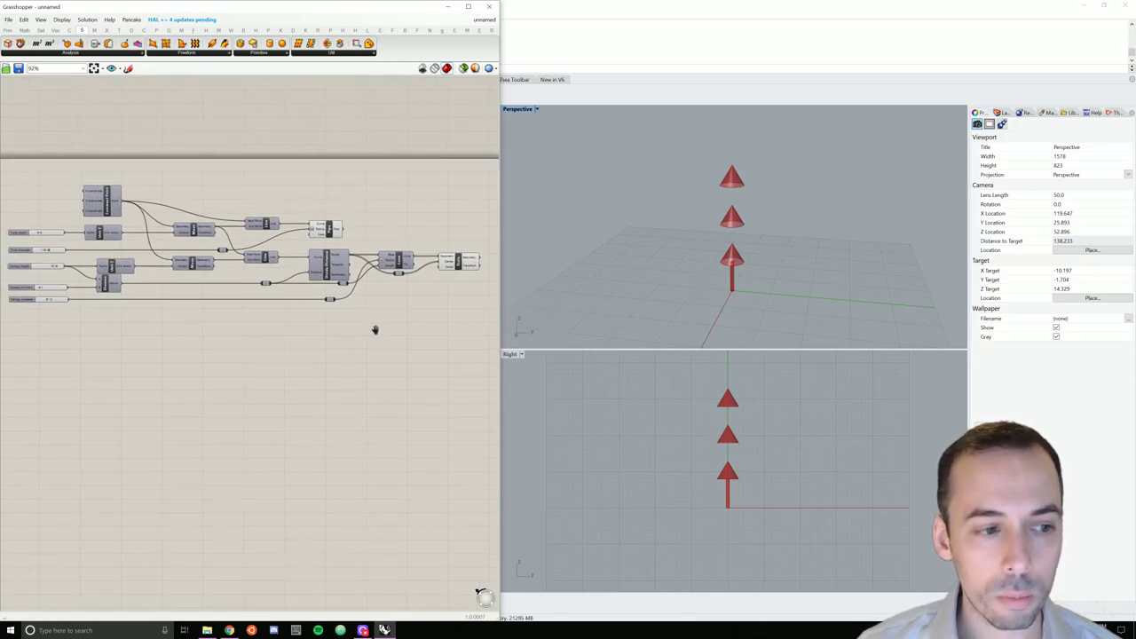
{"action": "scroll", "coordinate": [416, 308], "scroll_direction": "up", "scroll_amount": 4}
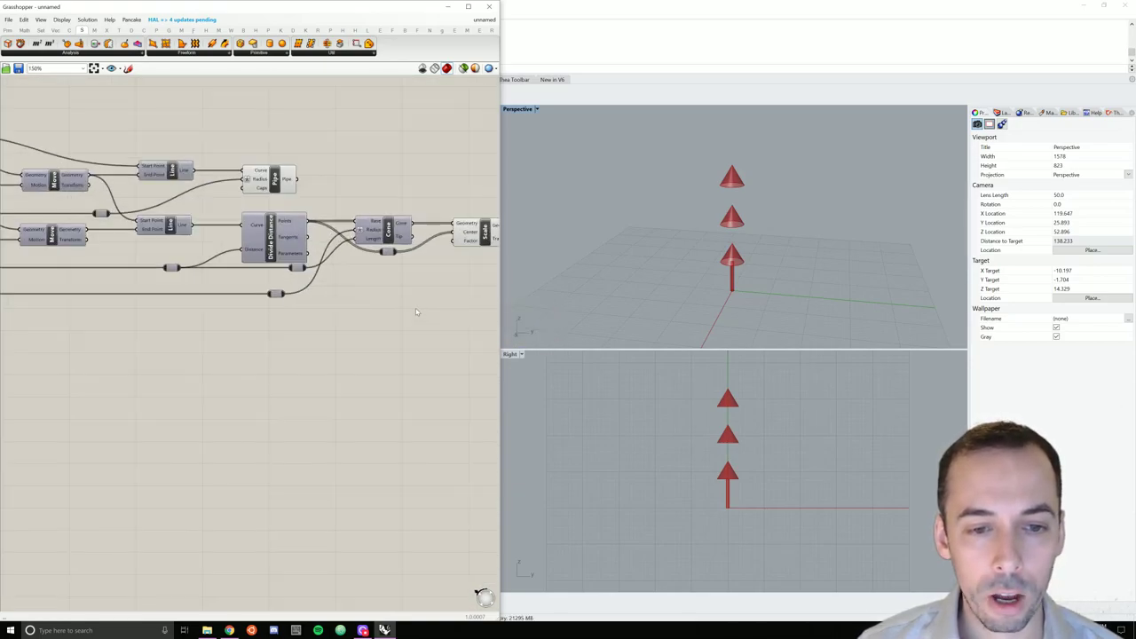
{"action": "double_click", "coordinate": [372, 298]}
{"action": "type", "text": "range"}
{"action": "key", "text": "Return"}
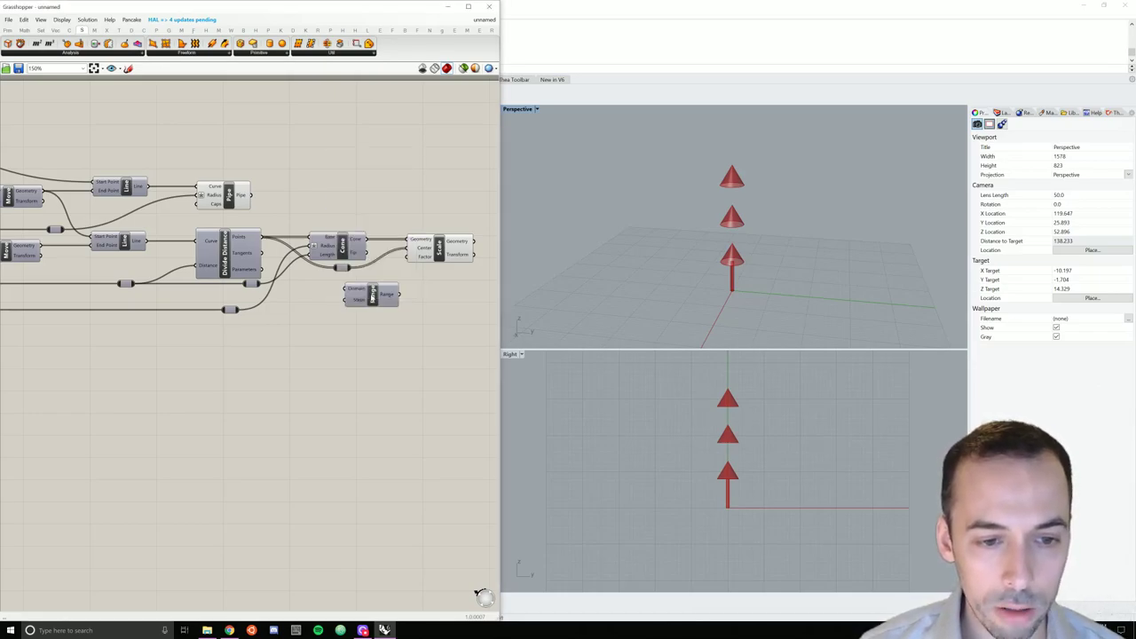
Add a Construct Domain component beneath Divide Distance and connect its Domain output to the Range's Domain input.
{"action": "double_click", "coordinate": [291, 326]}
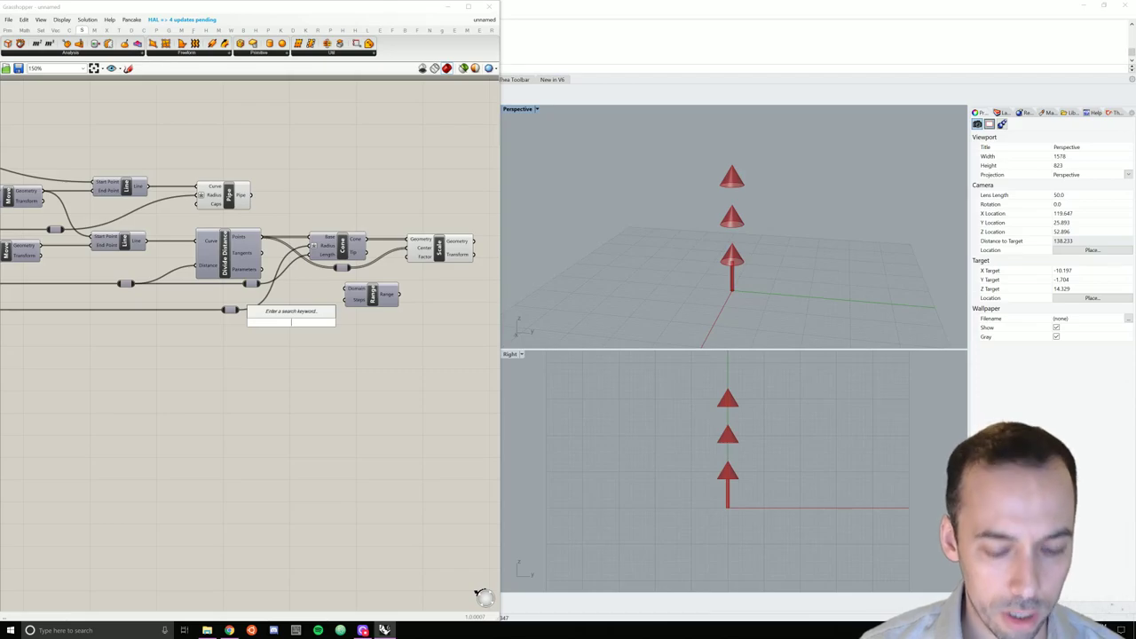
{"action": "type", "text": "construct dom"}
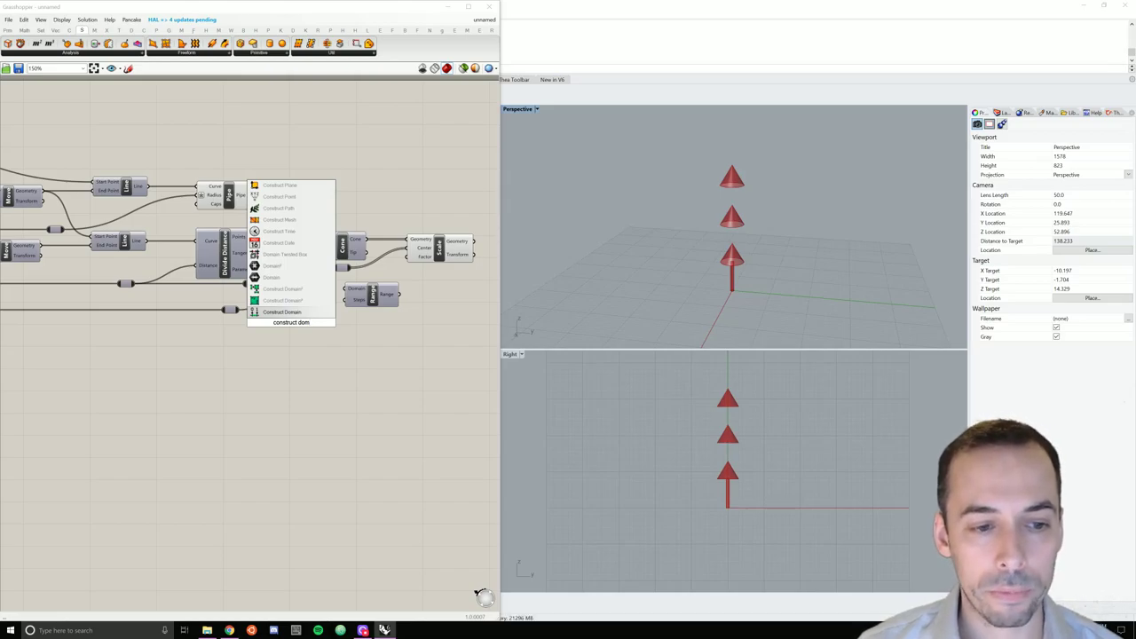
{"action": "left_click", "coordinate": [281, 312]}
{"action": "left_click_drag", "start_coordinate": [298, 326], "coordinate": [238, 360]}
{"action": "left_click_drag", "start_coordinate": [375, 300], "coordinate": [338, 360]}
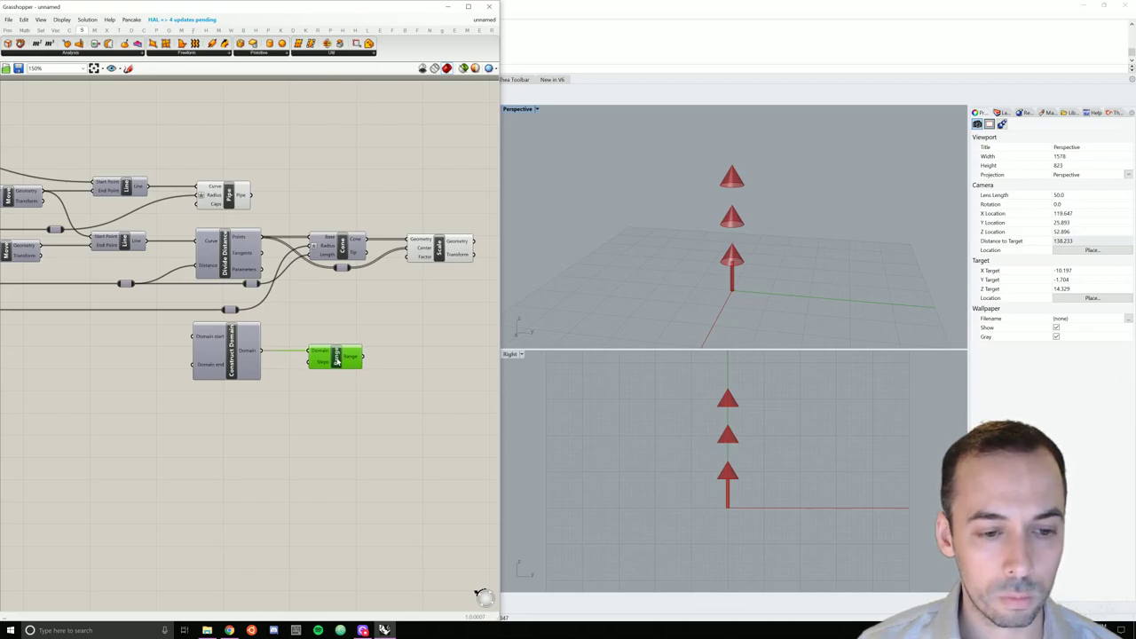
Connect the Division Result relay below Divide Distance to the Range's Steps input.
{"action": "scroll", "coordinate": [319, 363], "scroll_direction": "down", "scroll_amount": 5}
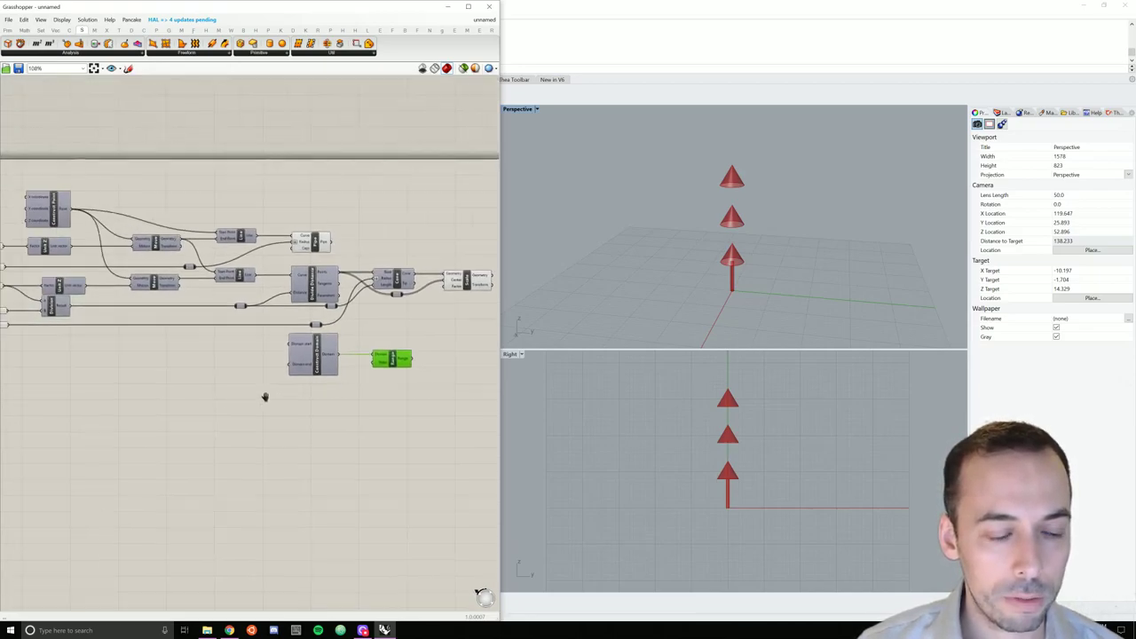
{"action": "scroll", "coordinate": [200, 372], "scroll_direction": "up", "scroll_amount": 2}
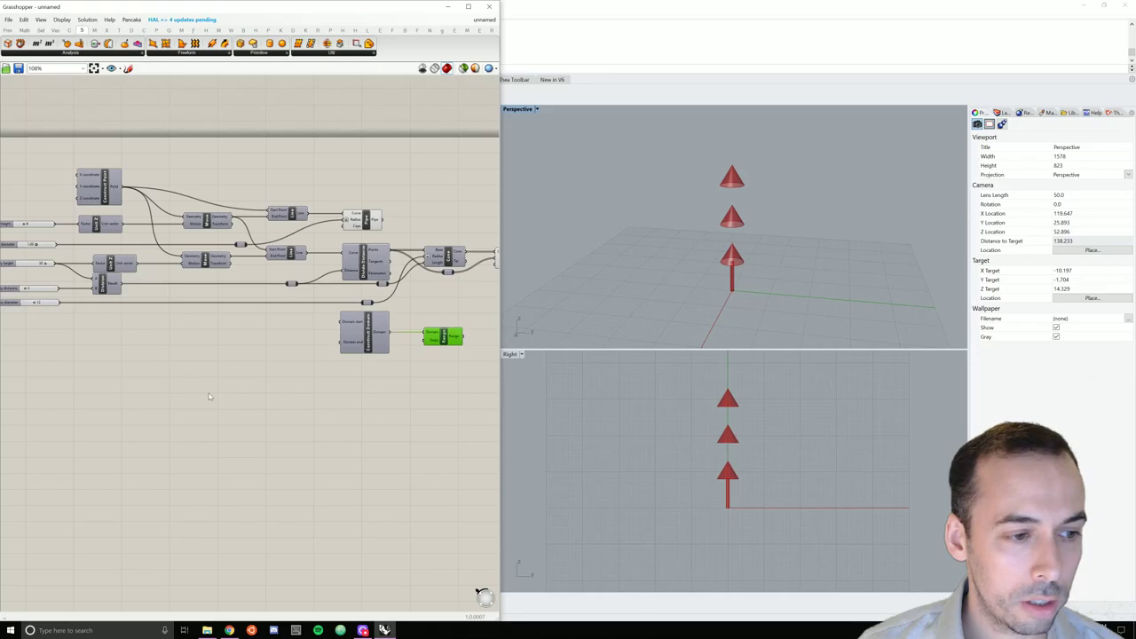
{"action": "right_click_drag", "start_coordinate": [266, 351], "coordinate": [248, 351]}
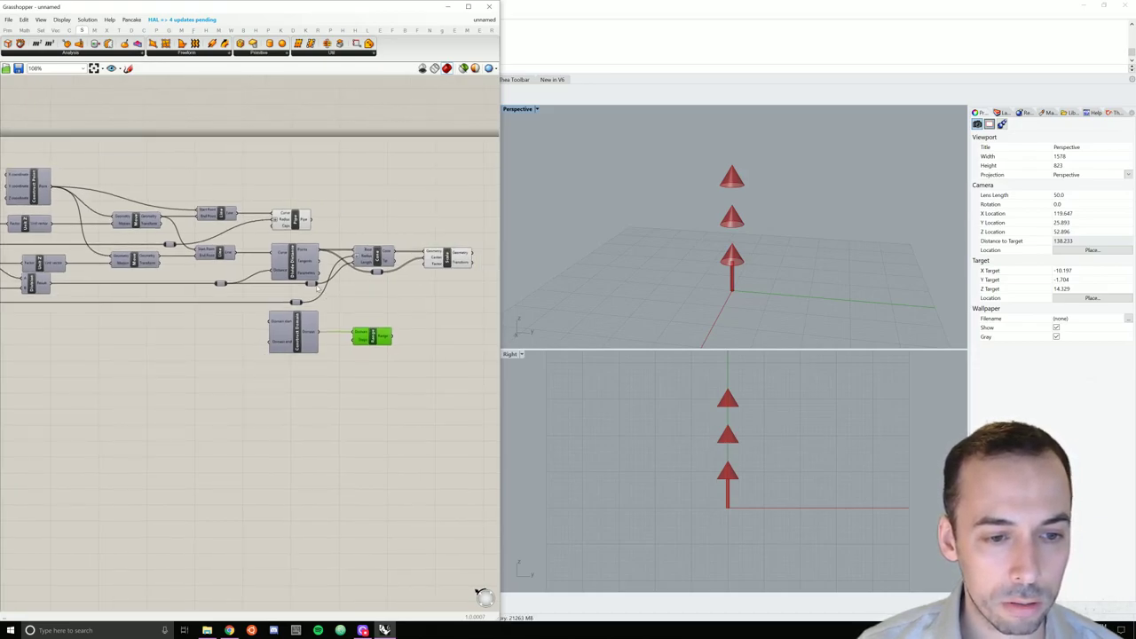
{"action": "left_click_drag", "start_coordinate": [318, 284], "coordinate": [384, 338]}
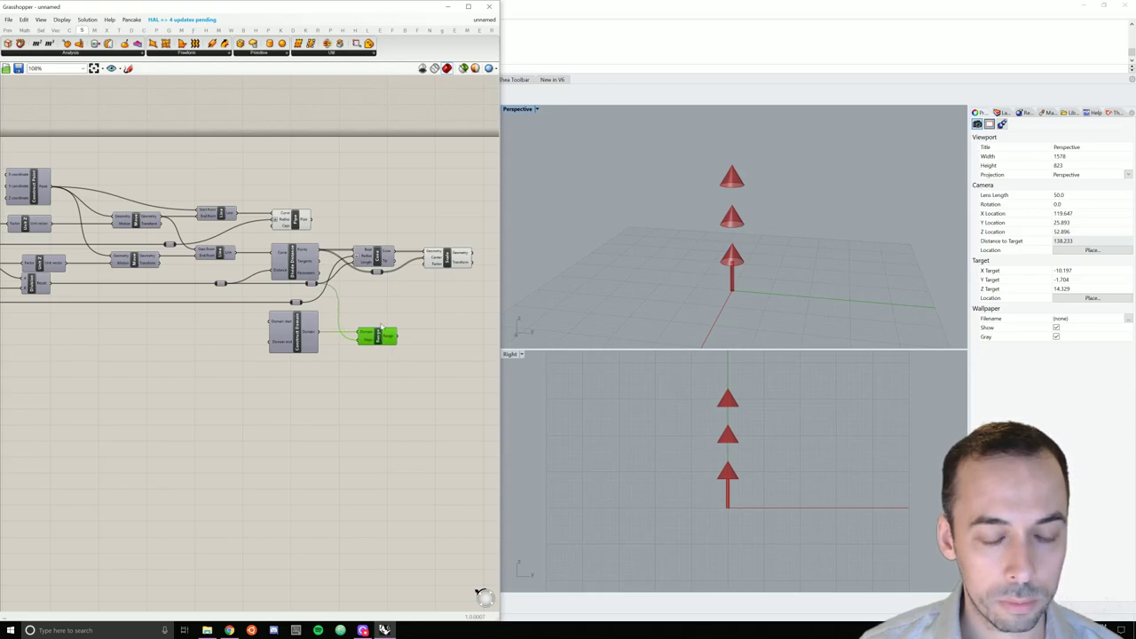
{"action": "mouse_move", "coordinate": [390, 339]}
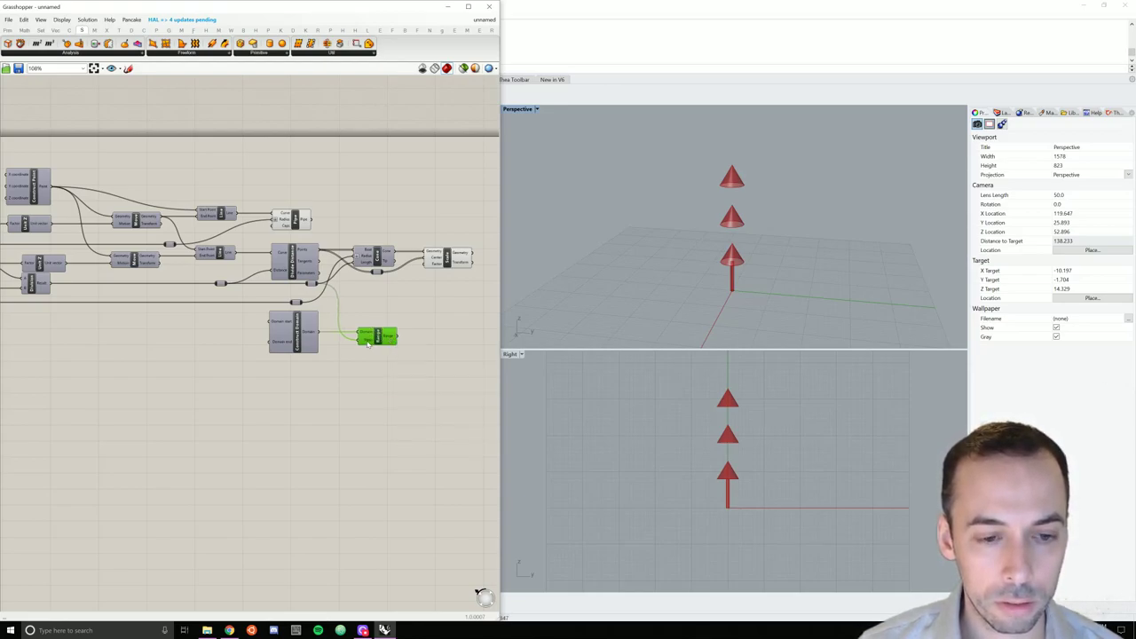
{"action": "left_click_drag", "start_coordinate": [302, 307], "coordinate": [338, 314]}
{"action": "right_click_drag", "start_coordinate": [337, 314], "coordinate": [287, 304]}
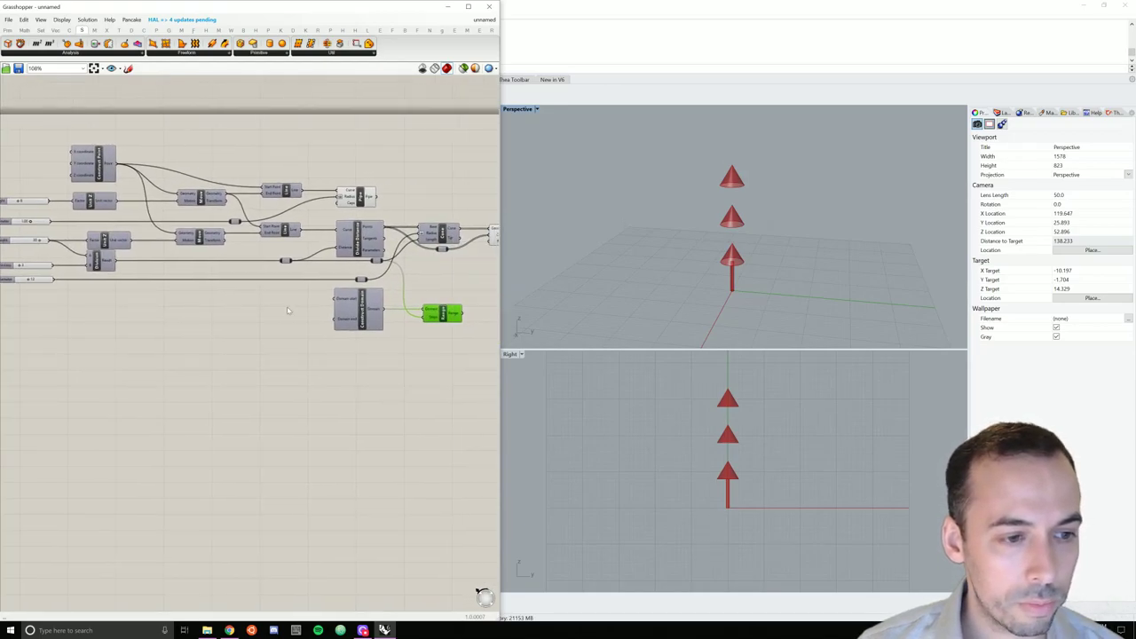
Connect the canopy divisions slider to the Range's Steps input and insert a relay on that wire.
{"action": "scroll", "coordinate": [252, 324], "scroll_direction": "down", "scroll_amount": 2}
{"action": "left_click_drag", "start_coordinate": [83, 272], "coordinate": [398, 321]}
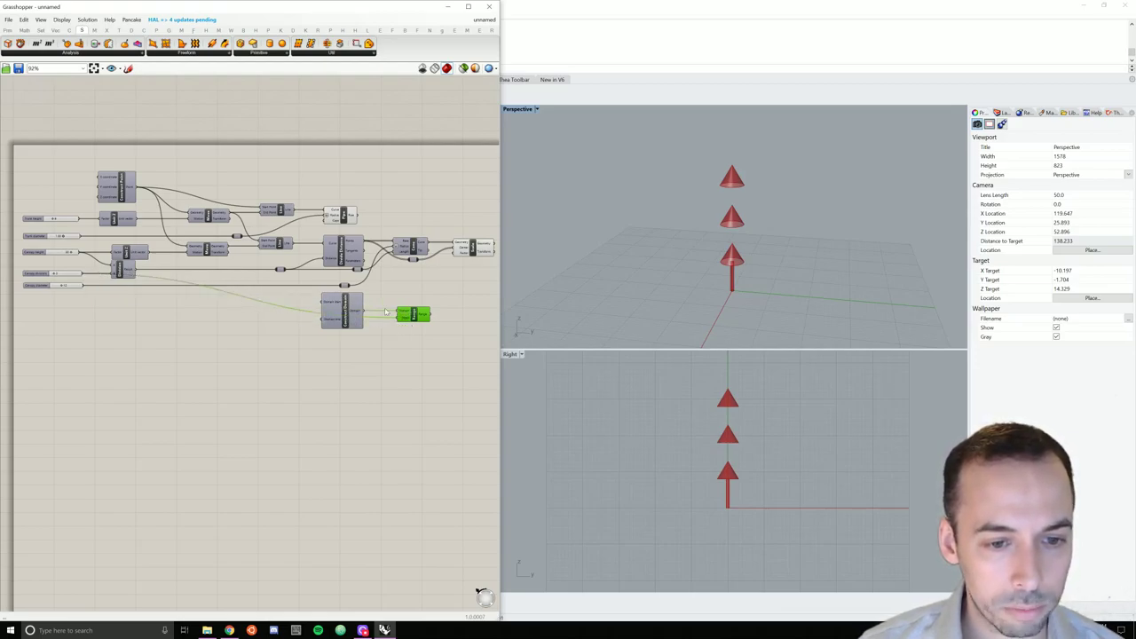
{"action": "double_click", "coordinate": [303, 312]}
{"action": "left_click_drag", "start_coordinate": [303, 311], "coordinate": [181, 338]}
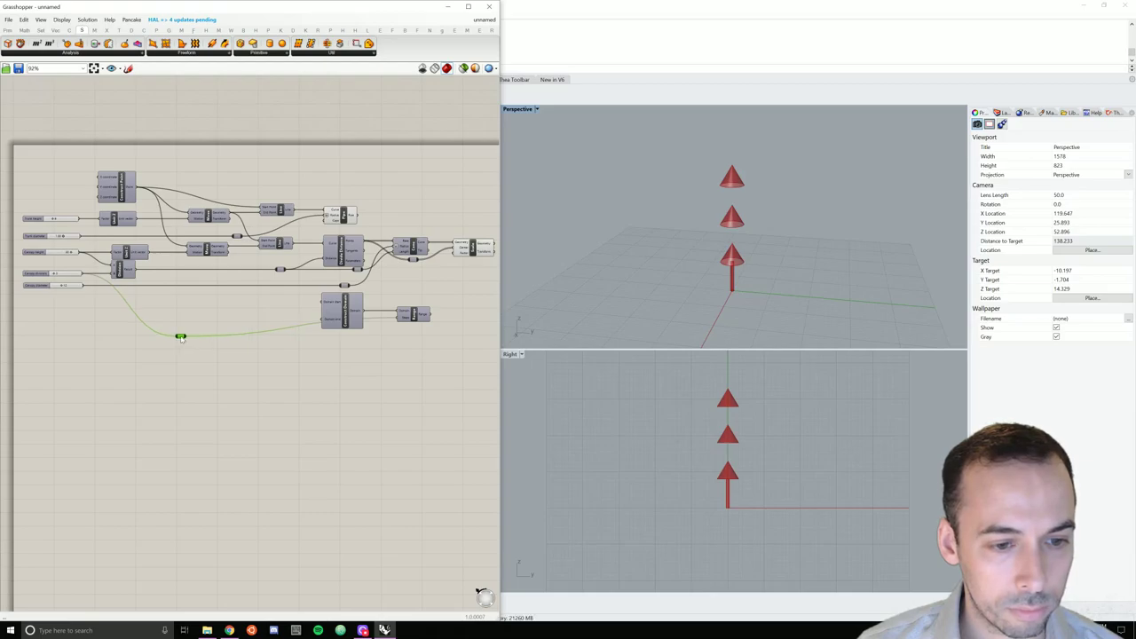
Reposition the Range directly below the Cone and its Steps relay just beneath the Division component to straighten the wire.
{"action": "mouse_move", "coordinate": [413, 315]}
{"action": "left_mouse_down"}
{"action": "mouse_move", "coordinate": [415, 333]}
{"action": "mouse_move", "coordinate": [398, 332]}
{"action": "left_mouse_up"}
{"action": "left_click", "coordinate": [405, 306]}
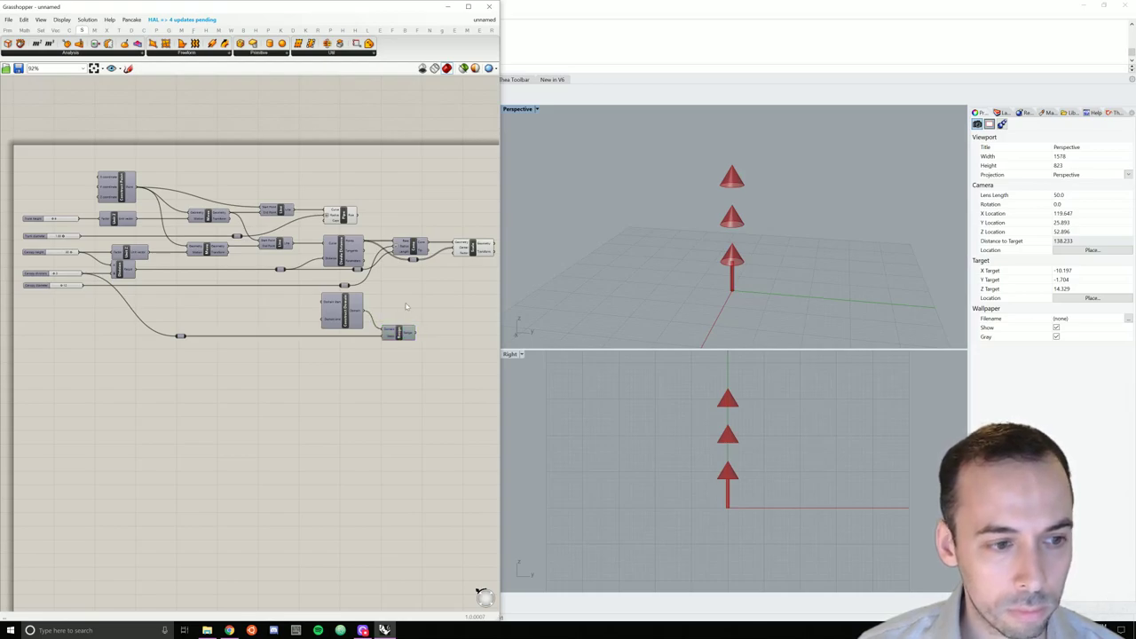
{"action": "left_click_drag", "start_coordinate": [394, 330], "coordinate": [397, 280]}
{"action": "left_click_drag", "start_coordinate": [181, 335], "coordinate": [120, 283]}
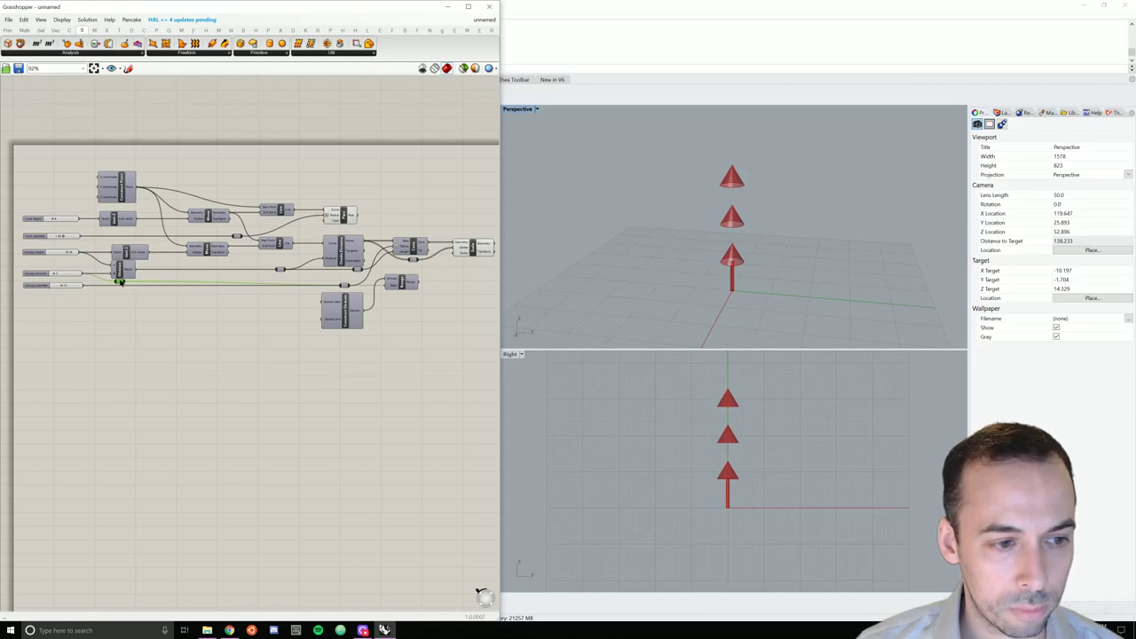
{"action": "left_click_drag", "start_coordinate": [402, 282], "coordinate": [410, 279]}
{"action": "left_click", "coordinate": [408, 297]}
{"action": "scroll", "coordinate": [408, 296], "scroll_direction": "up", "scroll_amount": 2}
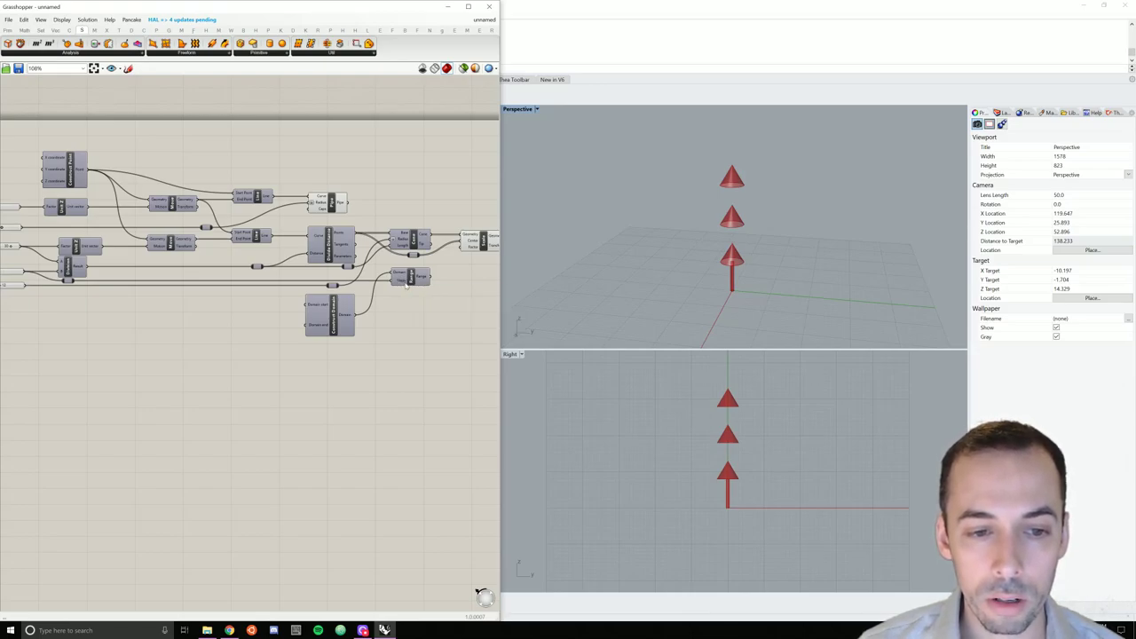
Apply an expression to the Range's Steps input.
{"action": "right_click", "coordinate": [404, 280]}
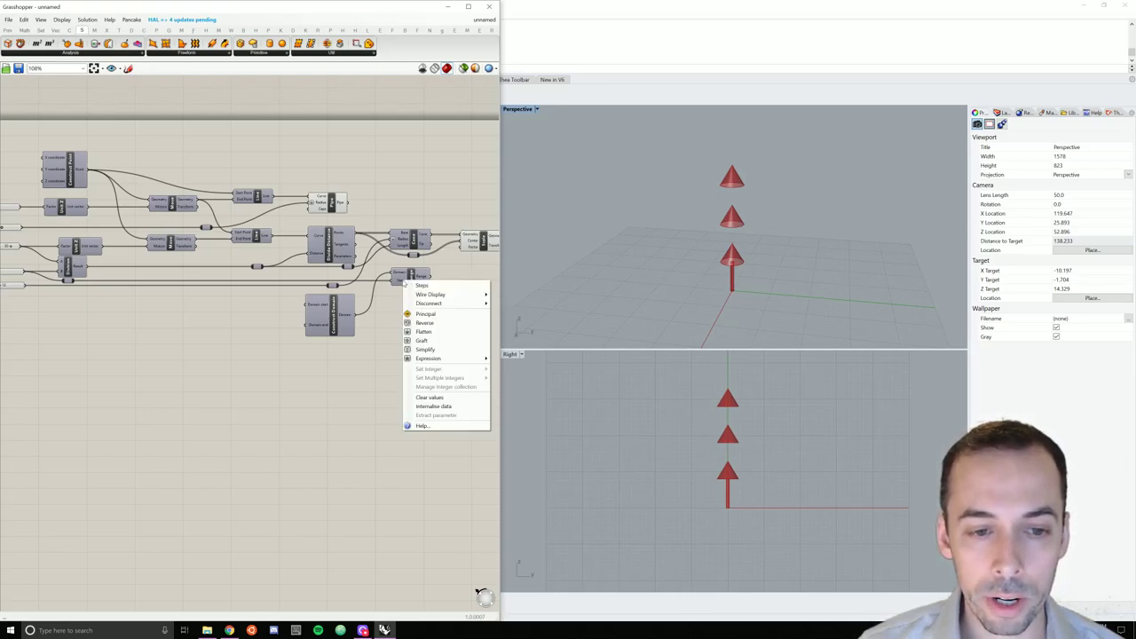
{"action": "mouse_move", "coordinate": [444, 357]}
{"action": "left_click", "coordinate": [511, 367]}
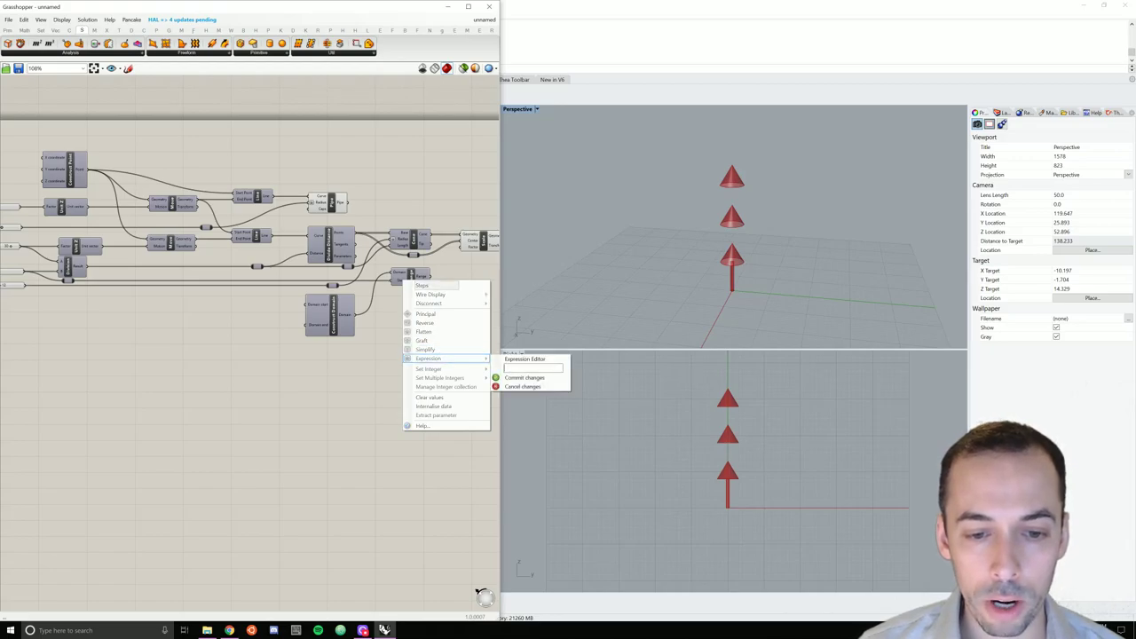
{"action": "left_click", "coordinate": [529, 380]}
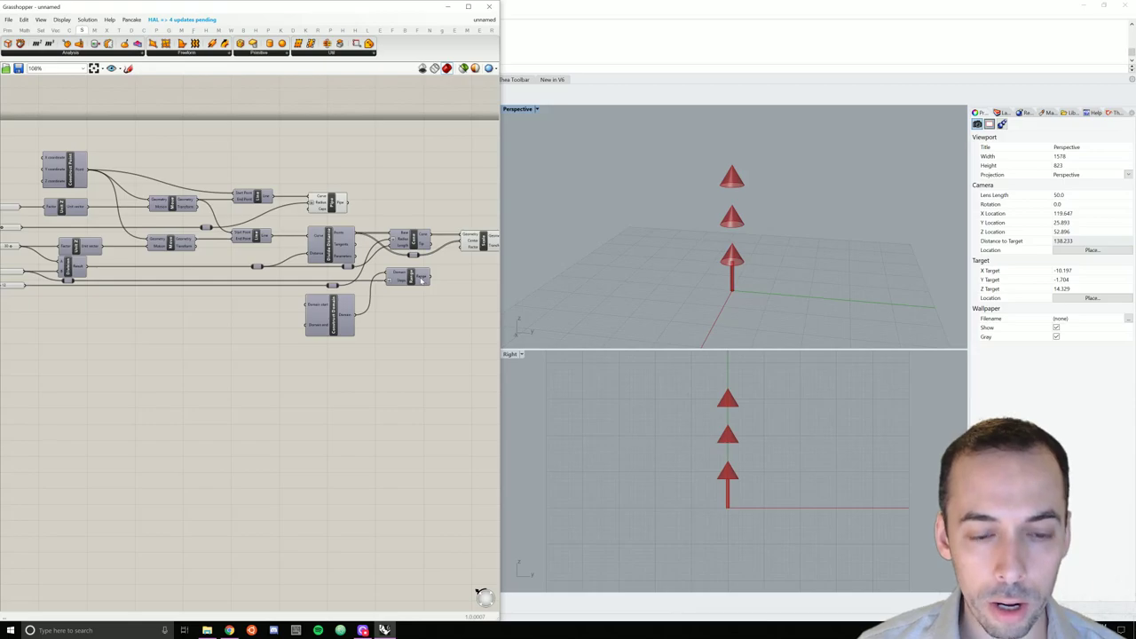
Add a compact Panel containing 0.75 and connect it to Construct Domain's Domain start input.
{"action": "mouse_move", "coordinate": [422, 280]}
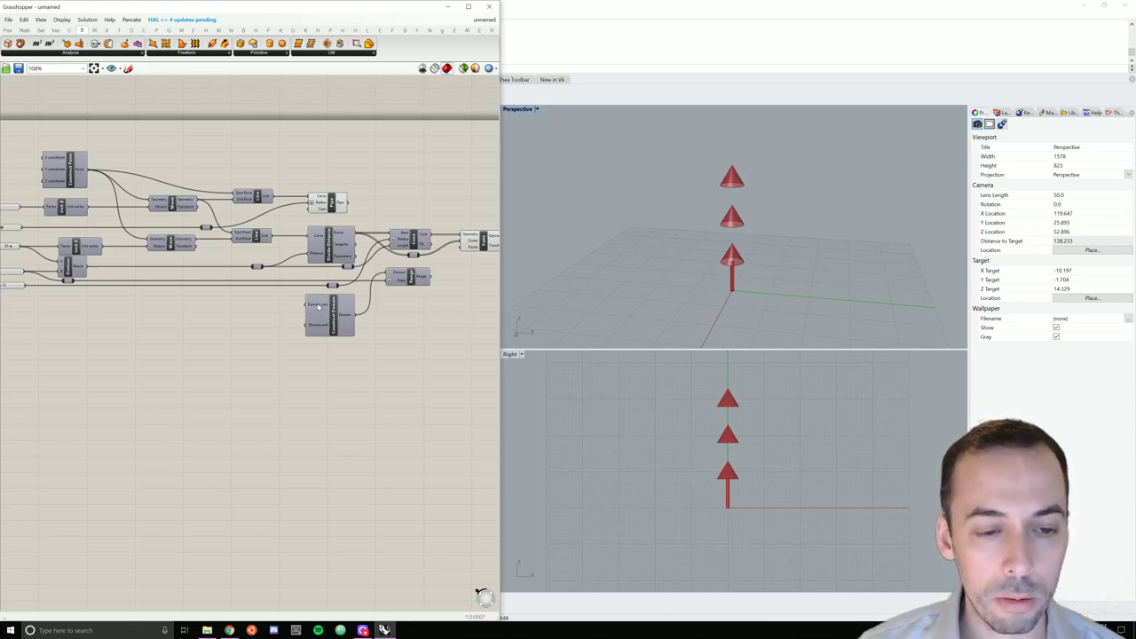
{"action": "mouse_move", "coordinate": [318, 306]}
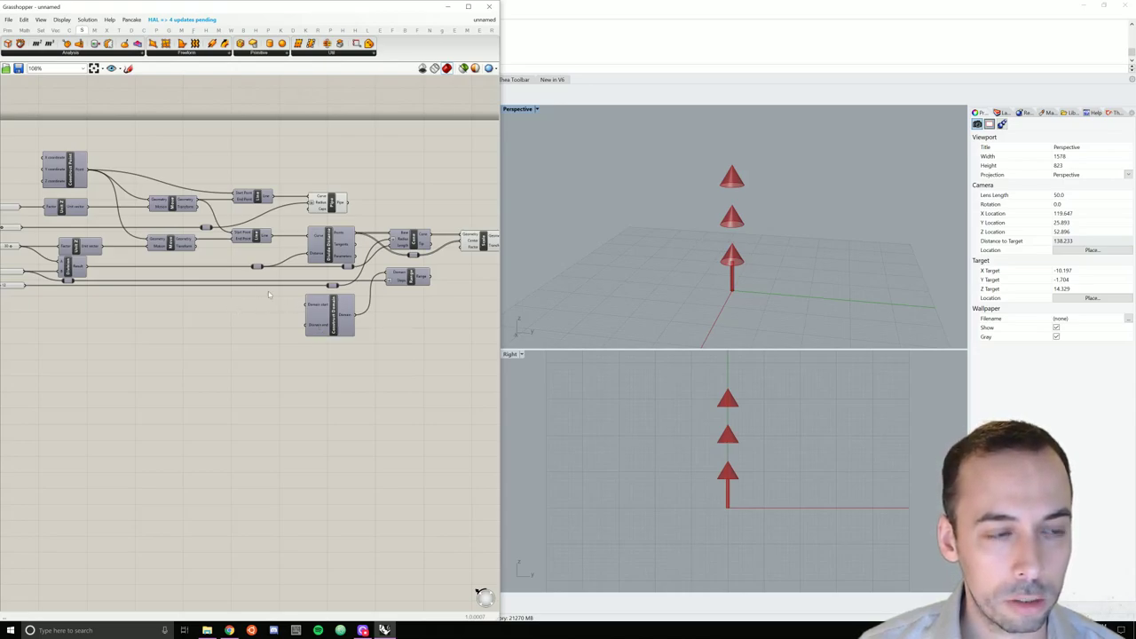
{"action": "left_click", "coordinate": [9, 30]}
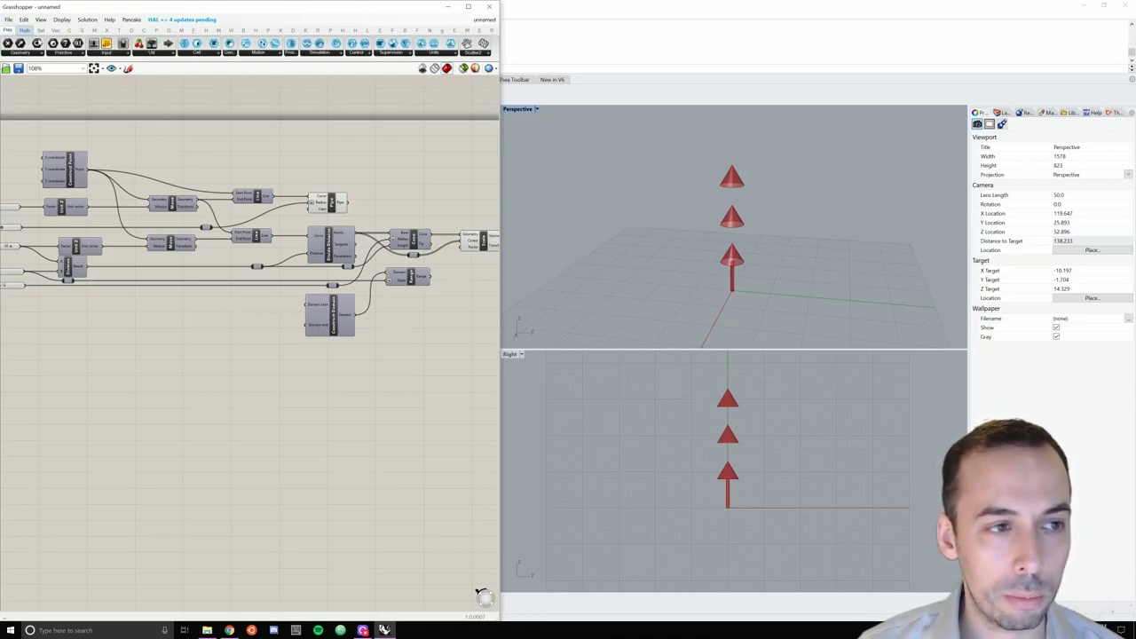
{"action": "left_click_drag", "start_coordinate": [149, 110], "coordinate": [276, 300]}
{"action": "right_click", "coordinate": [275, 302]}
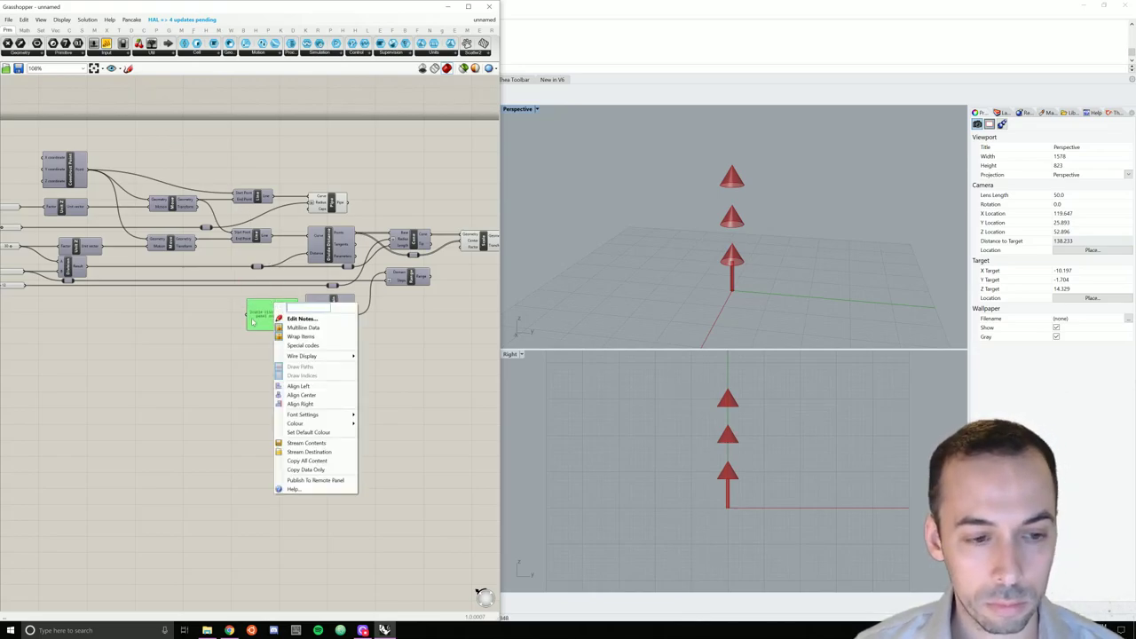
{"action": "double_click", "coordinate": [269, 317]}
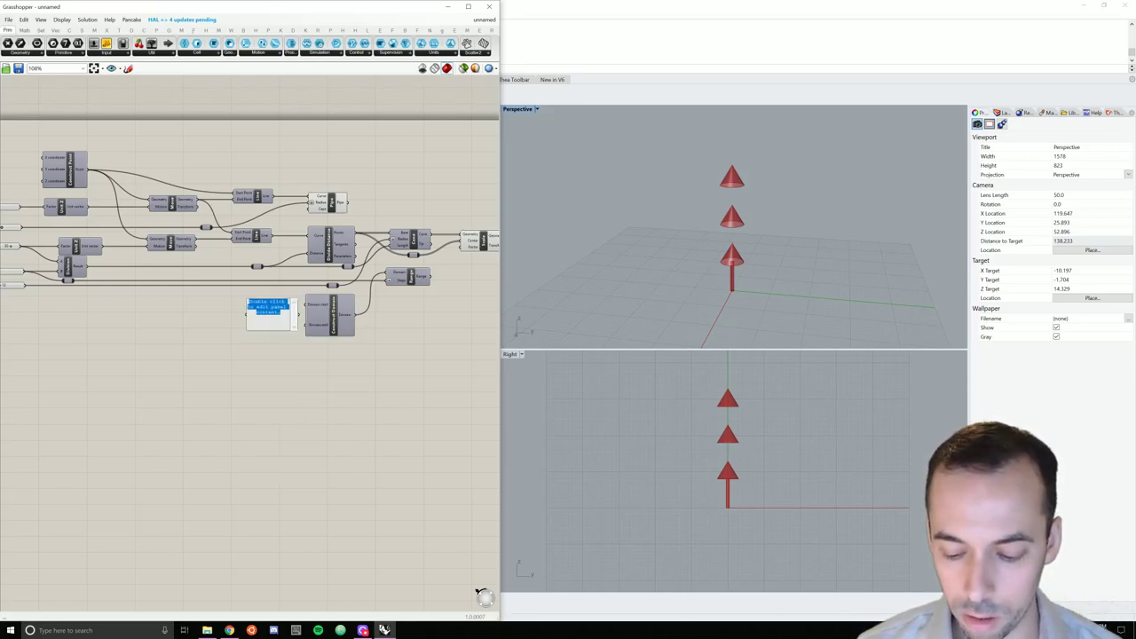
{"action": "type", "text": "10"}
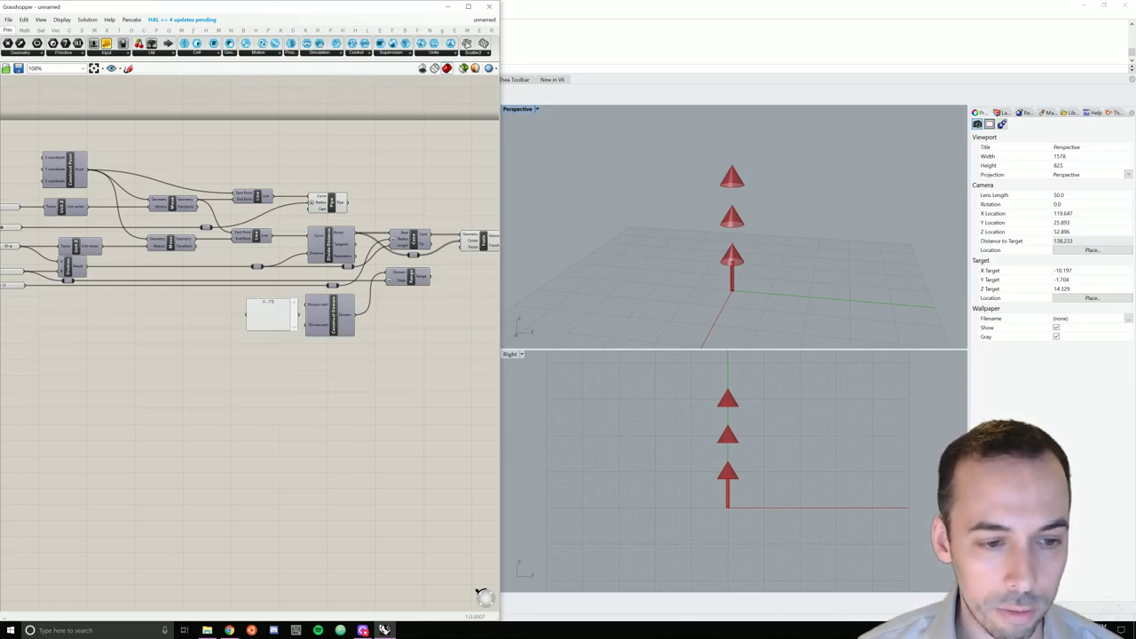
{"action": "left_click", "coordinate": [256, 293]}
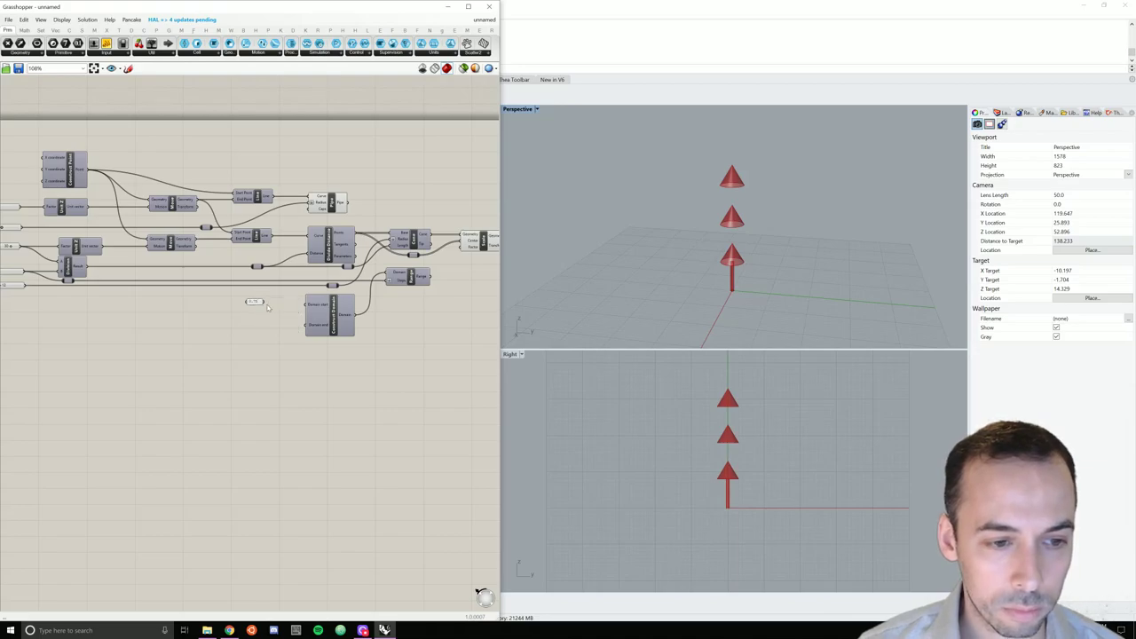
{"action": "mouse_move", "coordinate": [264, 302]}
{"action": "left_mouse_down"}
{"action": "mouse_move", "coordinate": [310, 306]}
{"action": "mouse_move", "coordinate": [284, 308]}
{"action": "left_mouse_up"}
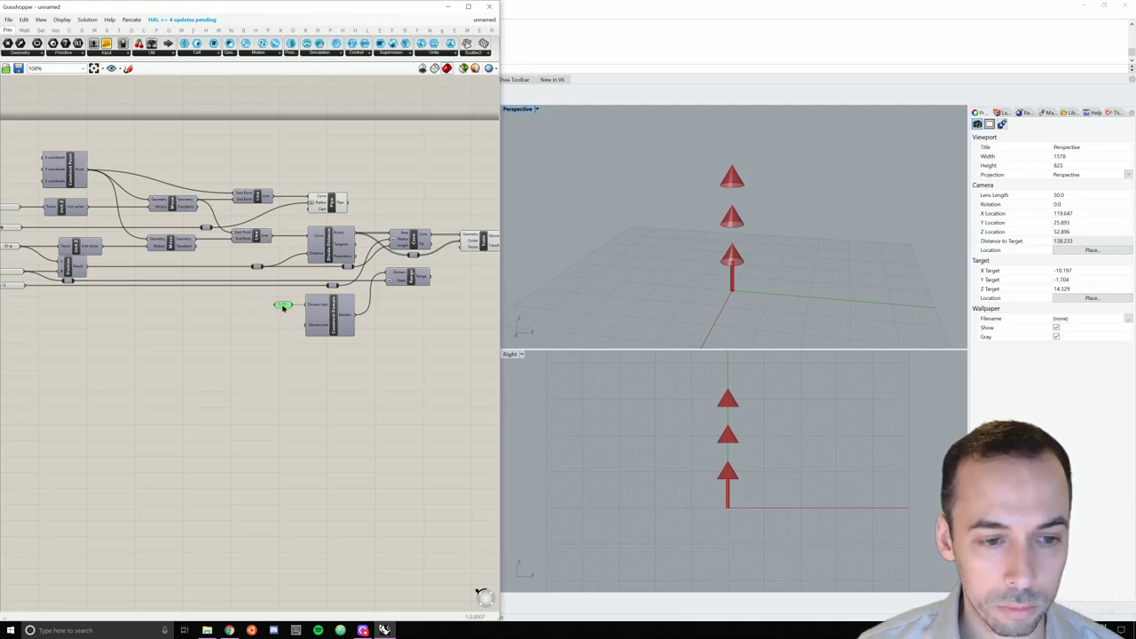
Duplicate the 0.75 Panel directly below the original and set the copy's content to 2.
{"action": "right_click", "coordinate": [314, 304]}
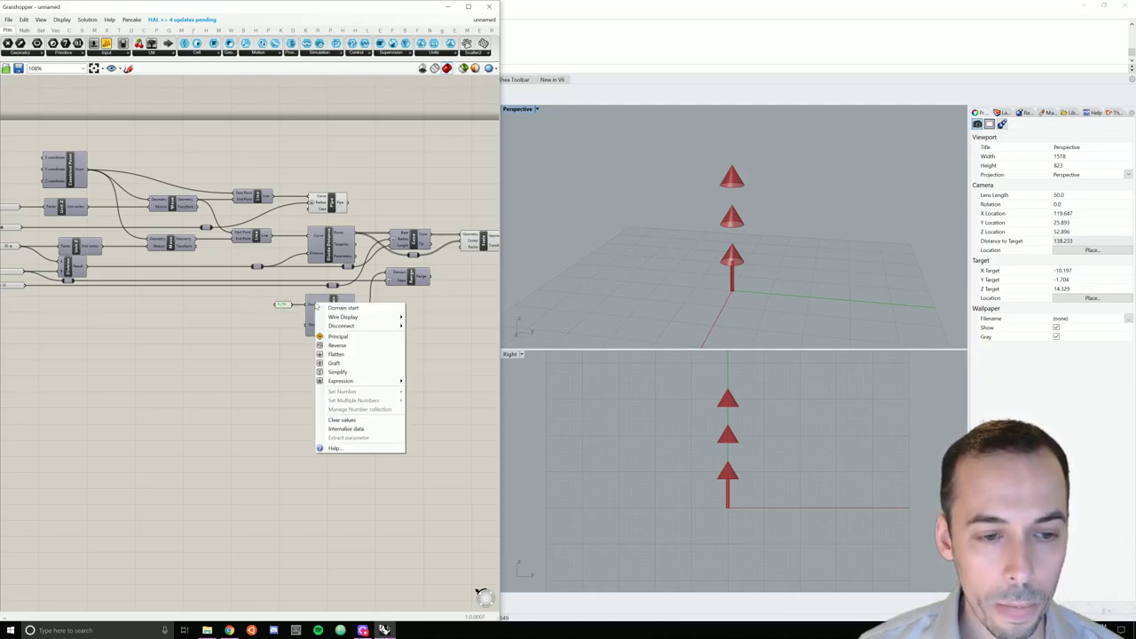
{"action": "left_click", "coordinate": [289, 354]}
{"action": "left_click", "coordinate": [283, 306]}
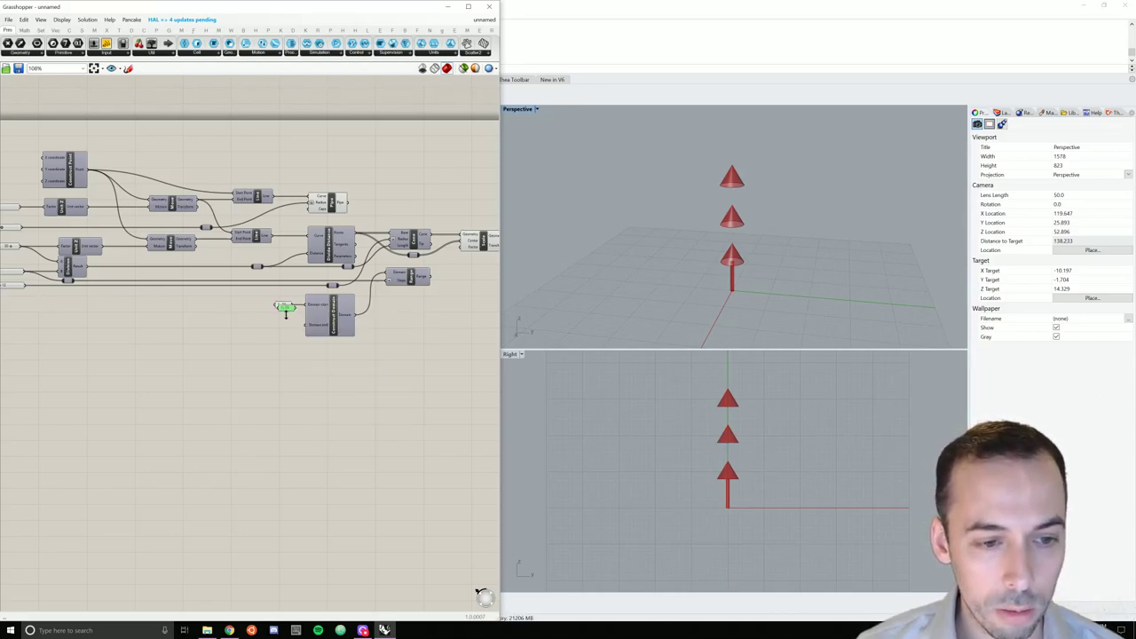
{"action": "left_click_drag", "start_coordinate": [285, 313], "coordinate": [282, 328], "text": "alt"}
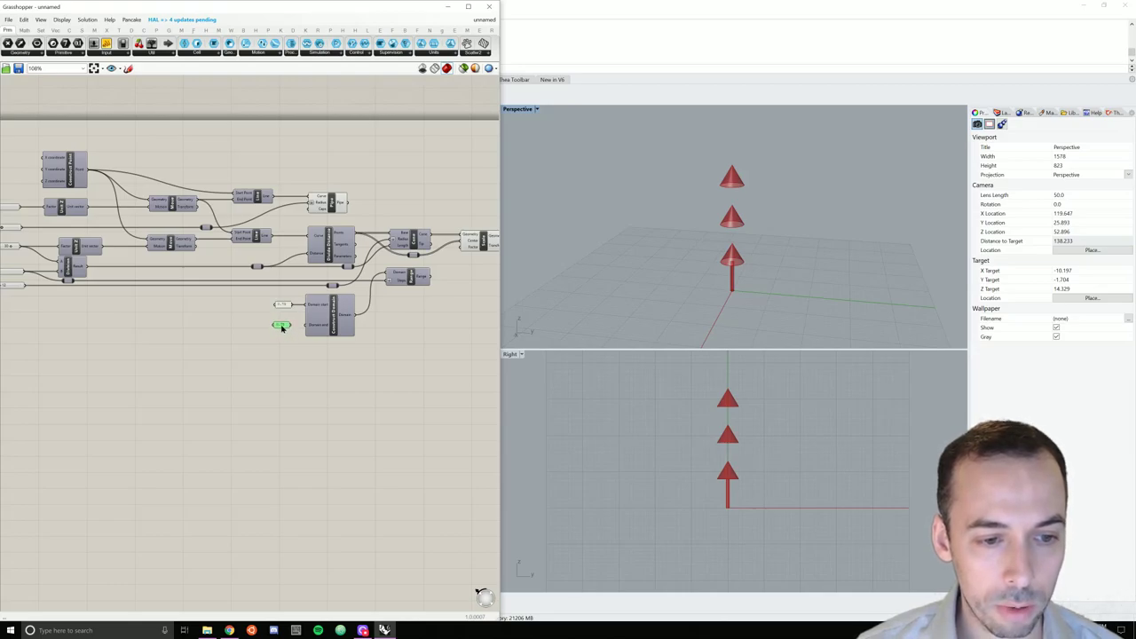
{"action": "double_click", "coordinate": [281, 326]}
{"action": "left_click", "coordinate": [306, 396]}
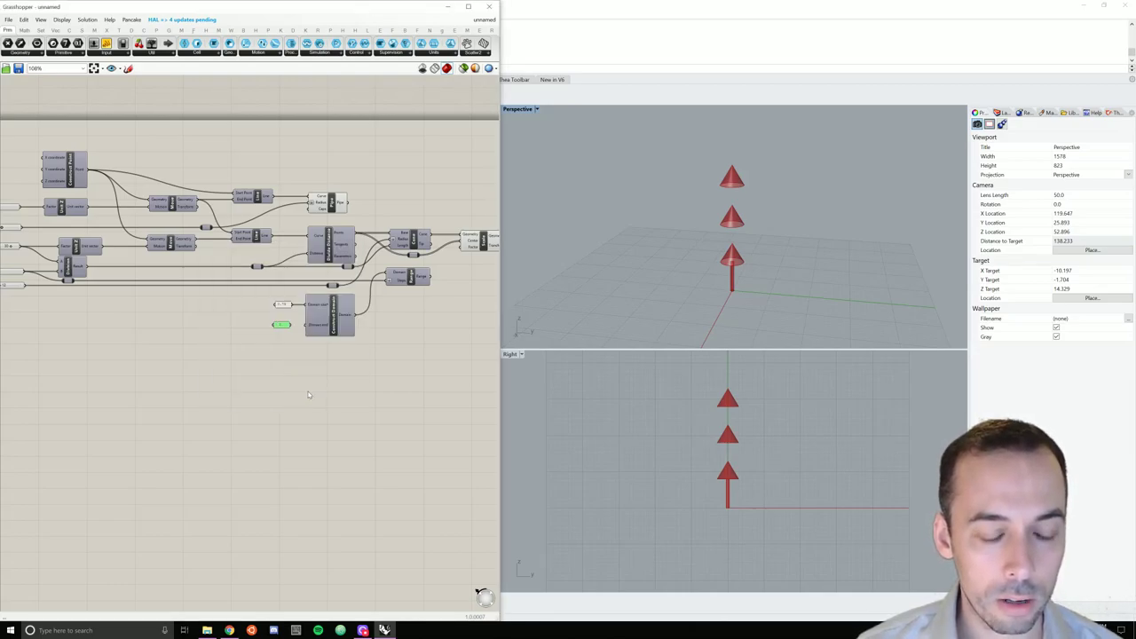
Connect the second Panel to Construct Domain's Domain end input and line up both Panels beside the component.
{"action": "left_click_drag", "start_coordinate": [281, 327], "coordinate": [286, 327]}
{"action": "left_click", "coordinate": [285, 306]}
{"action": "left_click", "coordinate": [286, 325]}
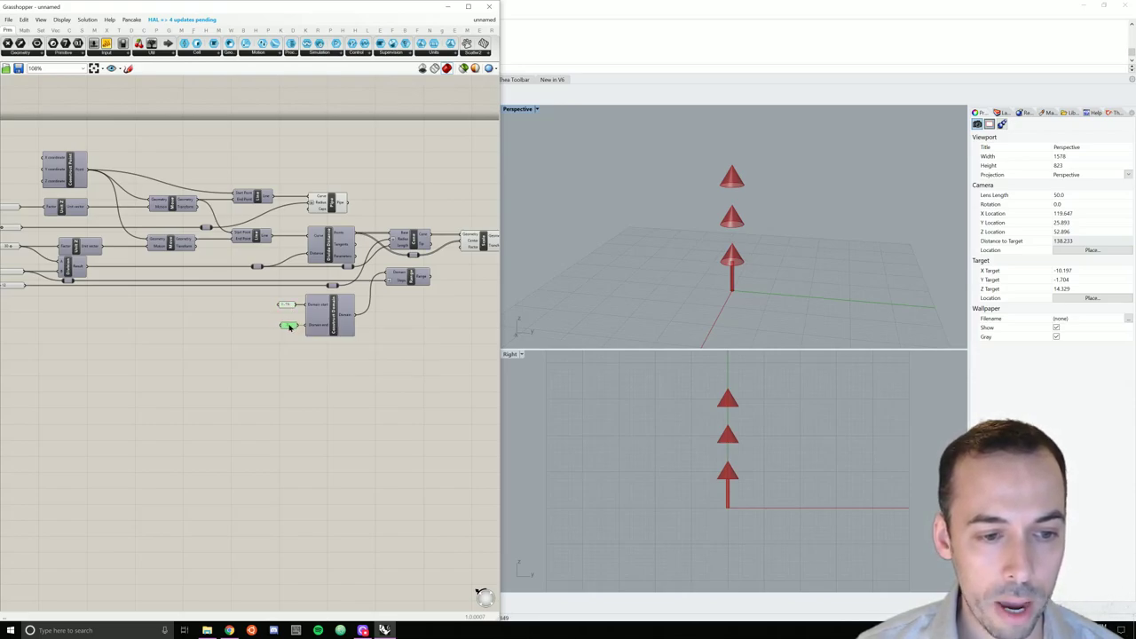
{"action": "left_click", "coordinate": [288, 305]}
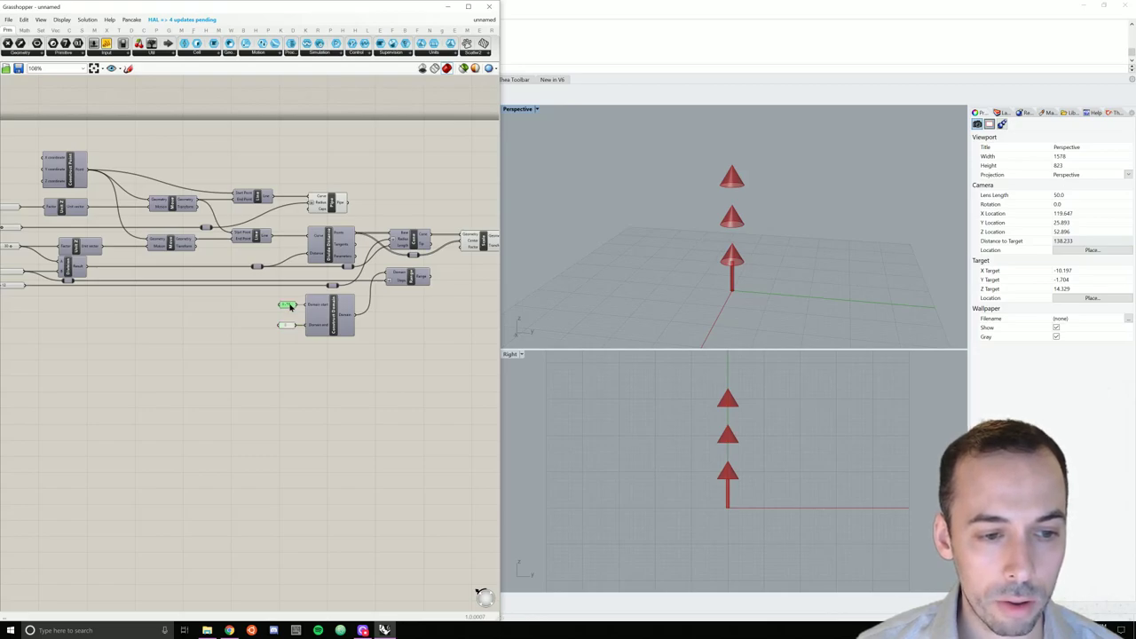
{"action": "left_click", "coordinate": [264, 319]}
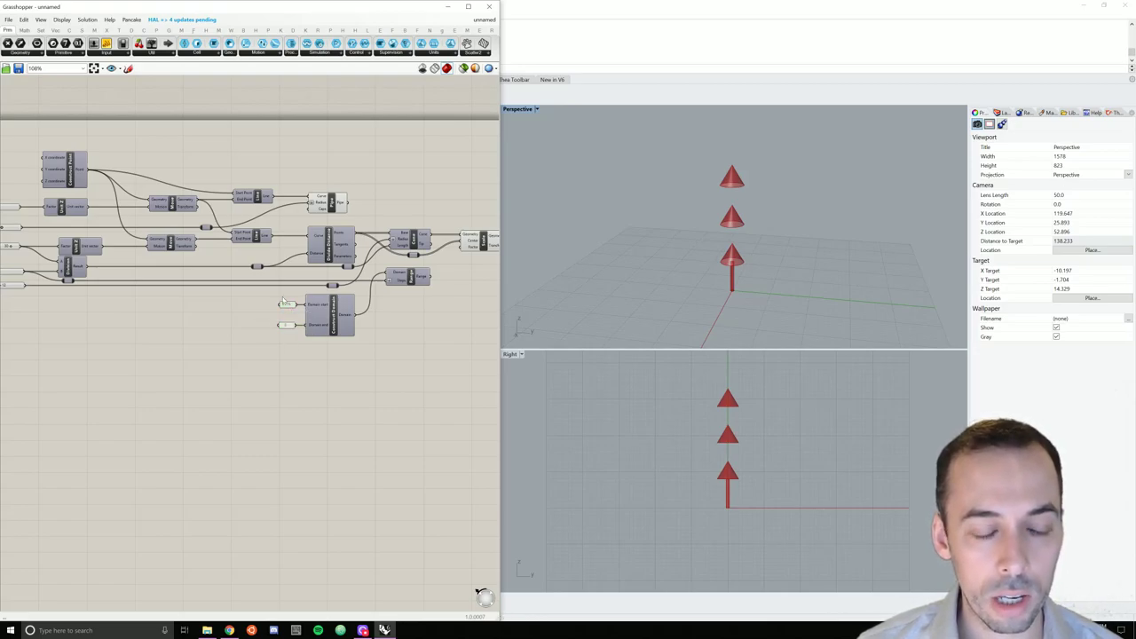
Connect the Range output to the Scale component's Factor input.
{"action": "right_click_drag", "start_coordinate": [389, 346], "coordinate": [286, 363]}
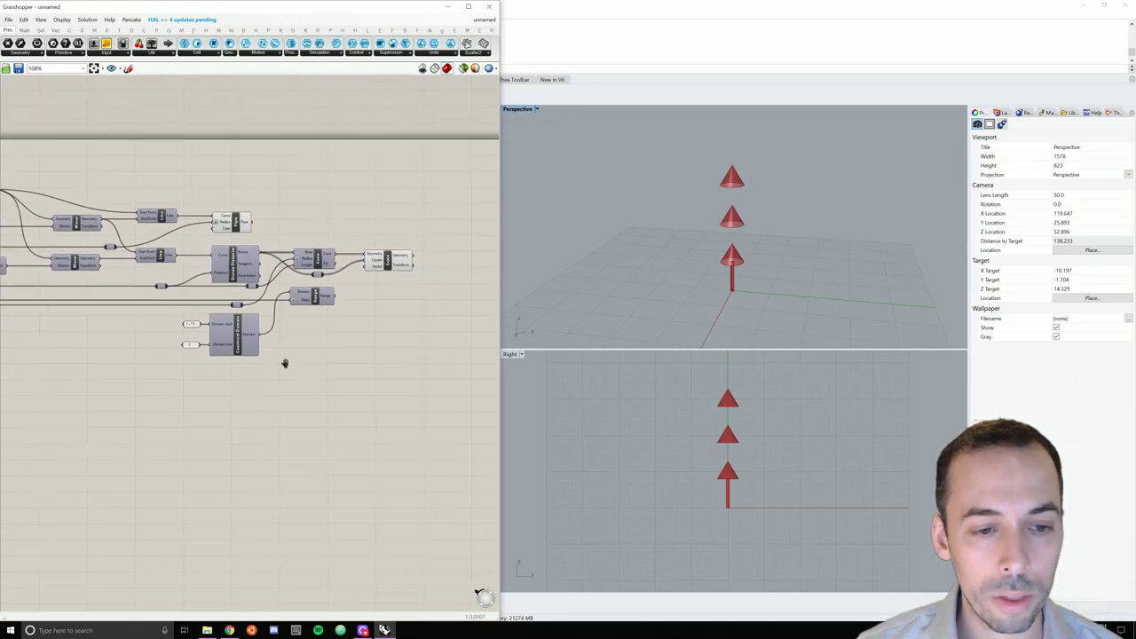
{"action": "left_click_drag", "start_coordinate": [328, 299], "coordinate": [359, 284]}
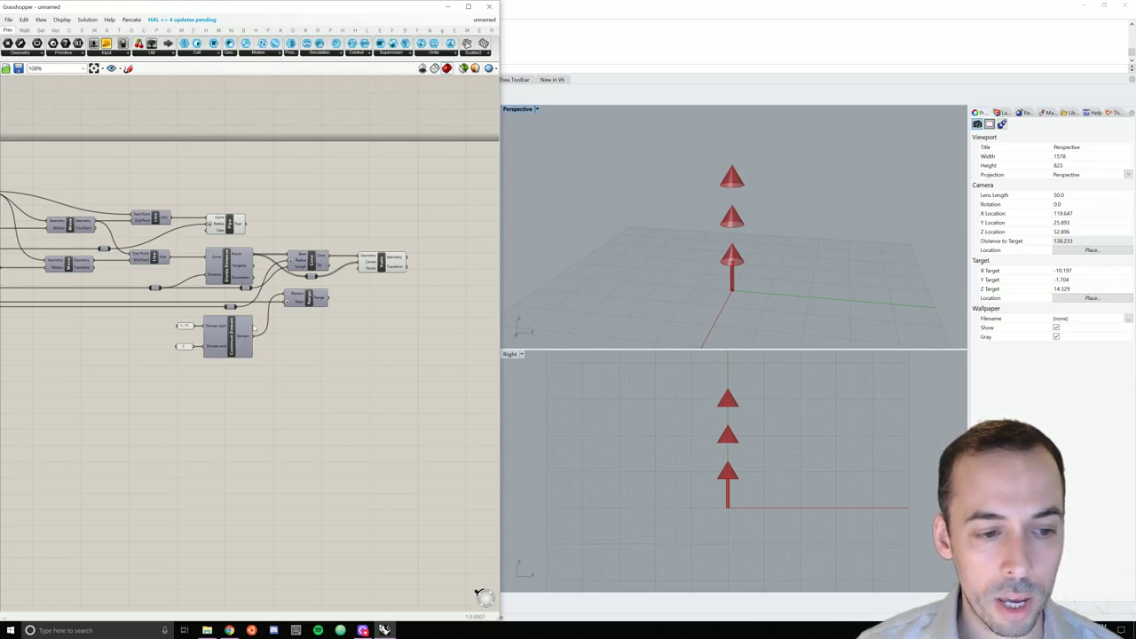
{"action": "left_click_drag", "start_coordinate": [327, 301], "coordinate": [364, 271]}
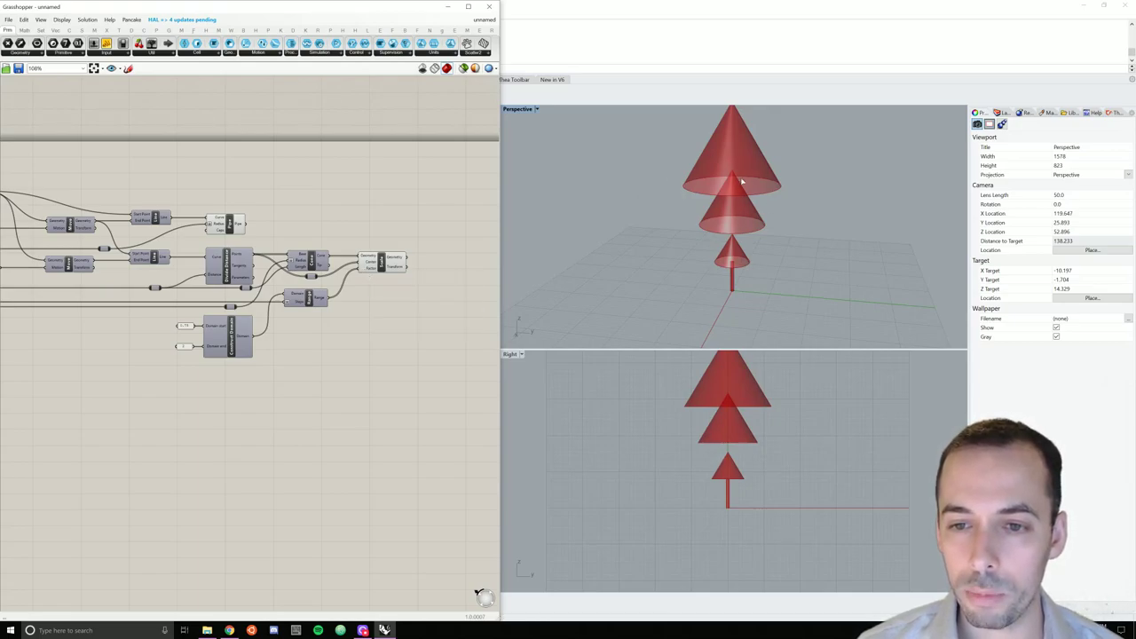
Reverse the order of the Range component's output list.
{"action": "right_click_drag", "start_coordinate": [707, 229], "coordinate": [479, 274]}
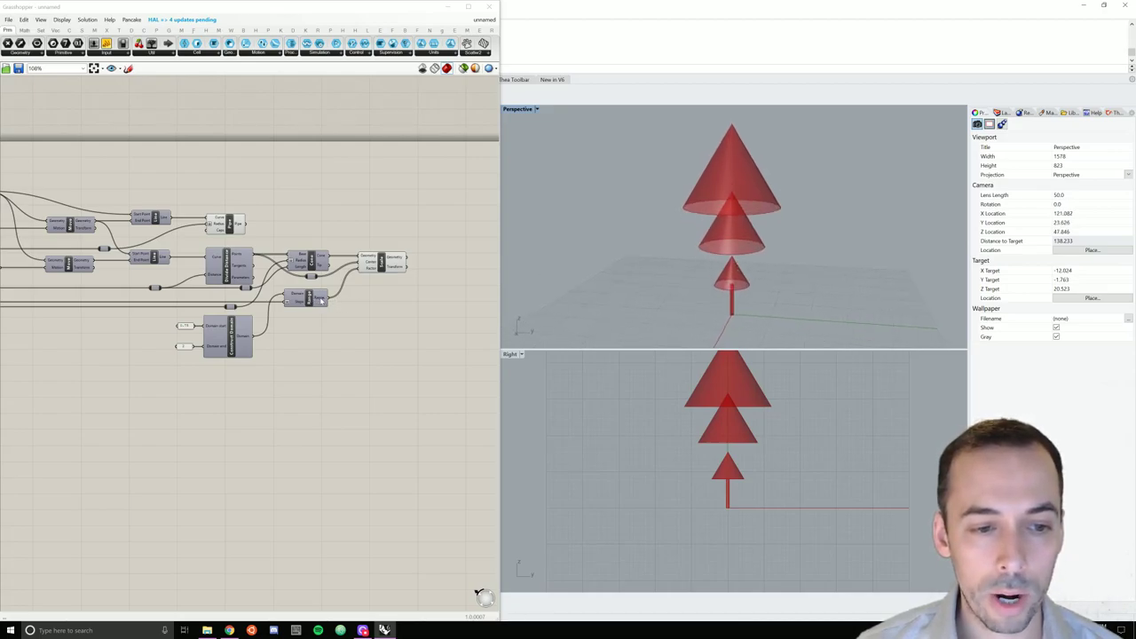
{"action": "mouse_move", "coordinate": [320, 301]}
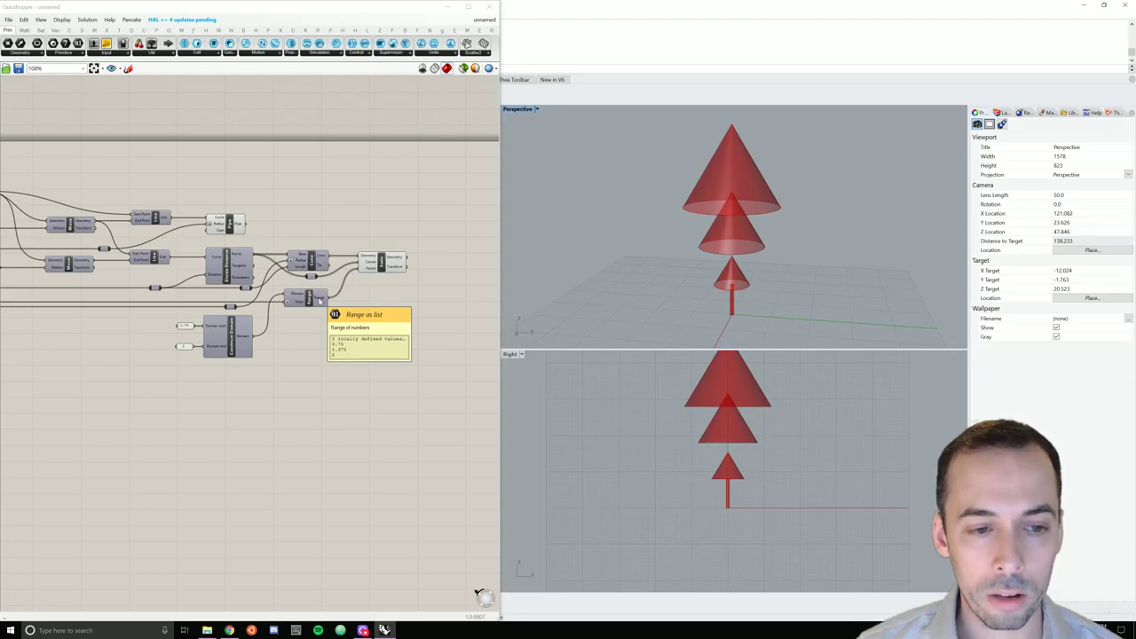
{"action": "right_click", "coordinate": [319, 301]}
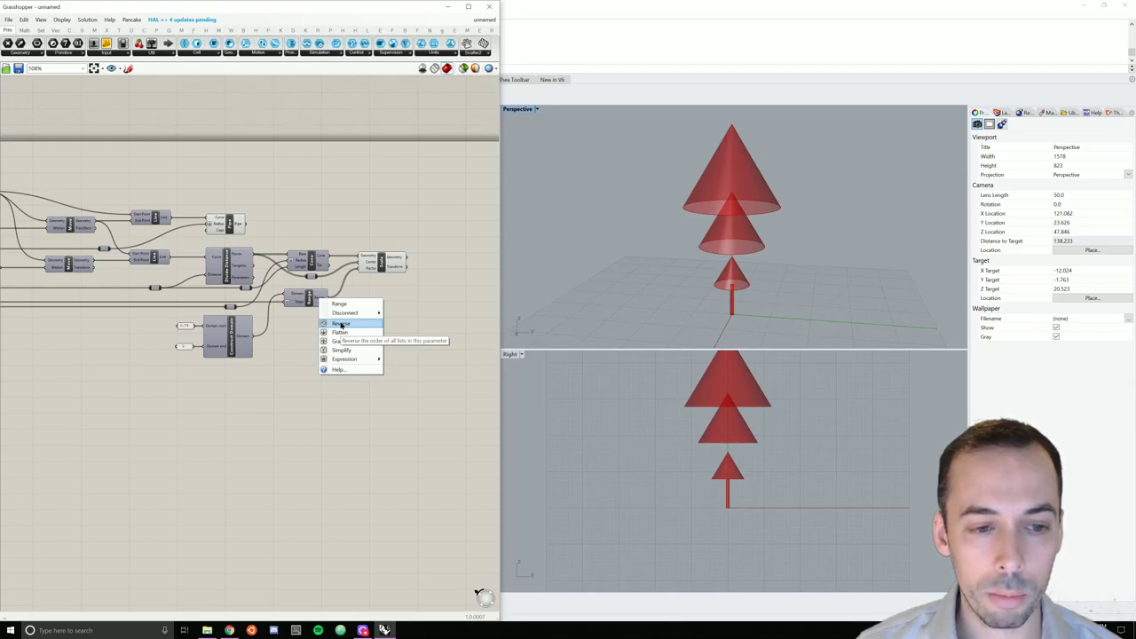
{"action": "left_click", "coordinate": [341, 325]}
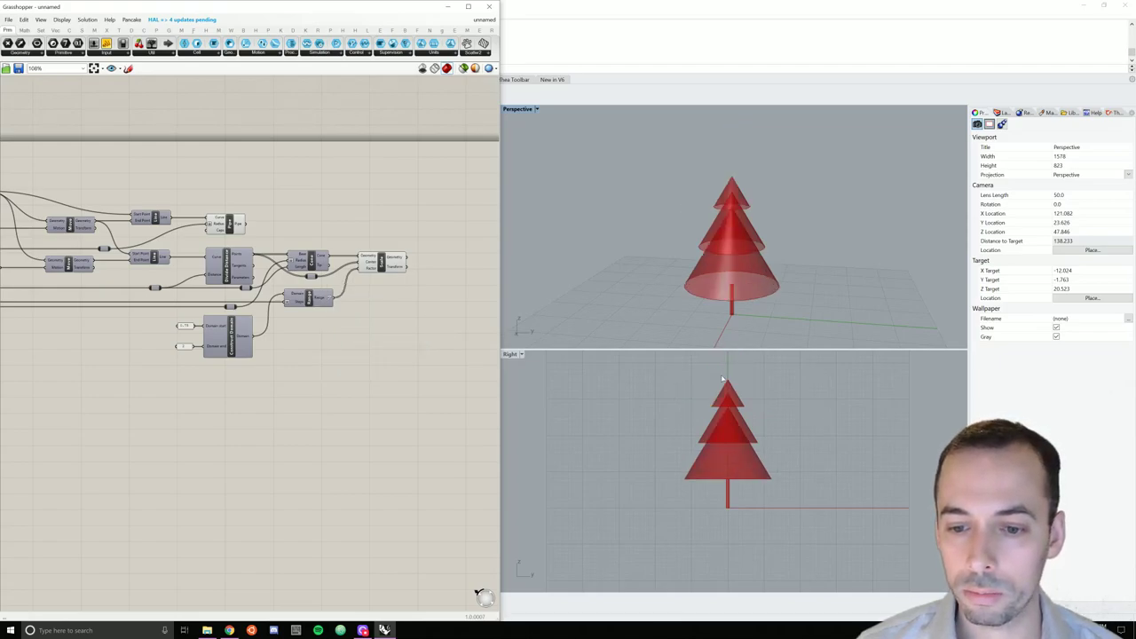
Set the Canopy diameter slider to 10 and rename it Canopy radius.
{"action": "scroll", "coordinate": [371, 302], "scroll_direction": "down", "scroll_amount": 3}
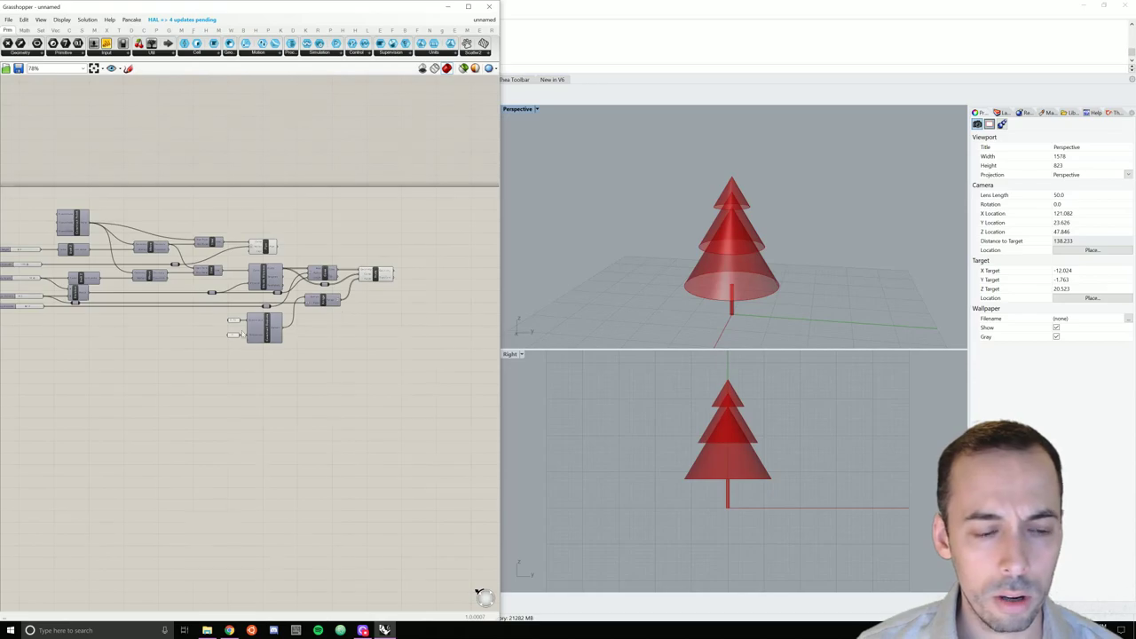
{"action": "scroll", "coordinate": [62, 264], "scroll_direction": "up", "scroll_amount": 4}
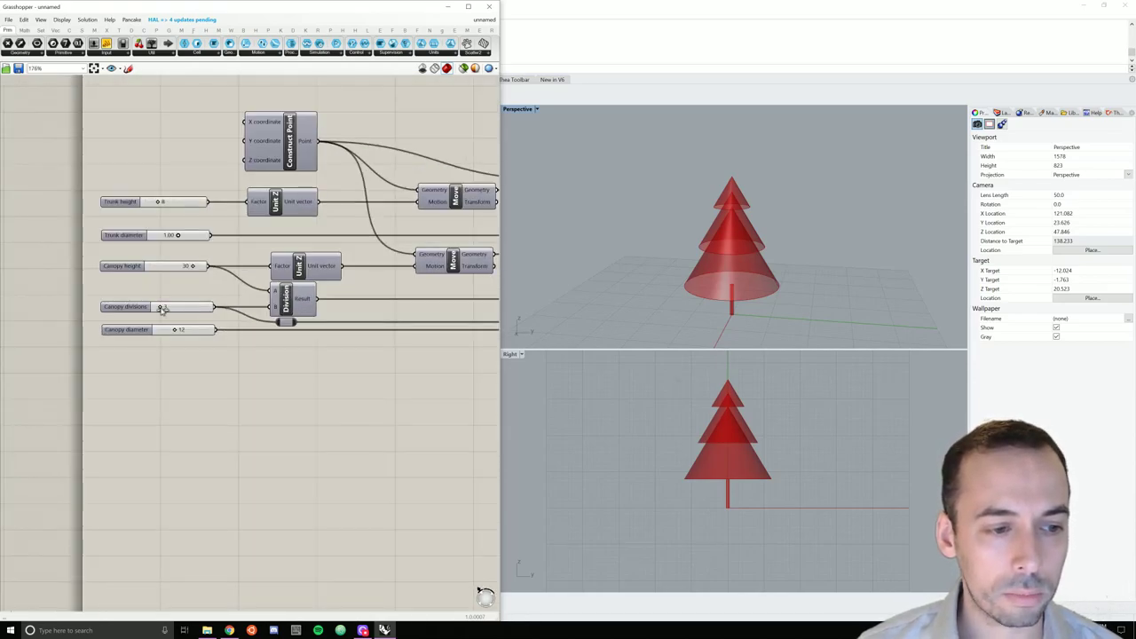
{"action": "left_click_drag", "start_coordinate": [176, 329], "coordinate": [172, 330]}
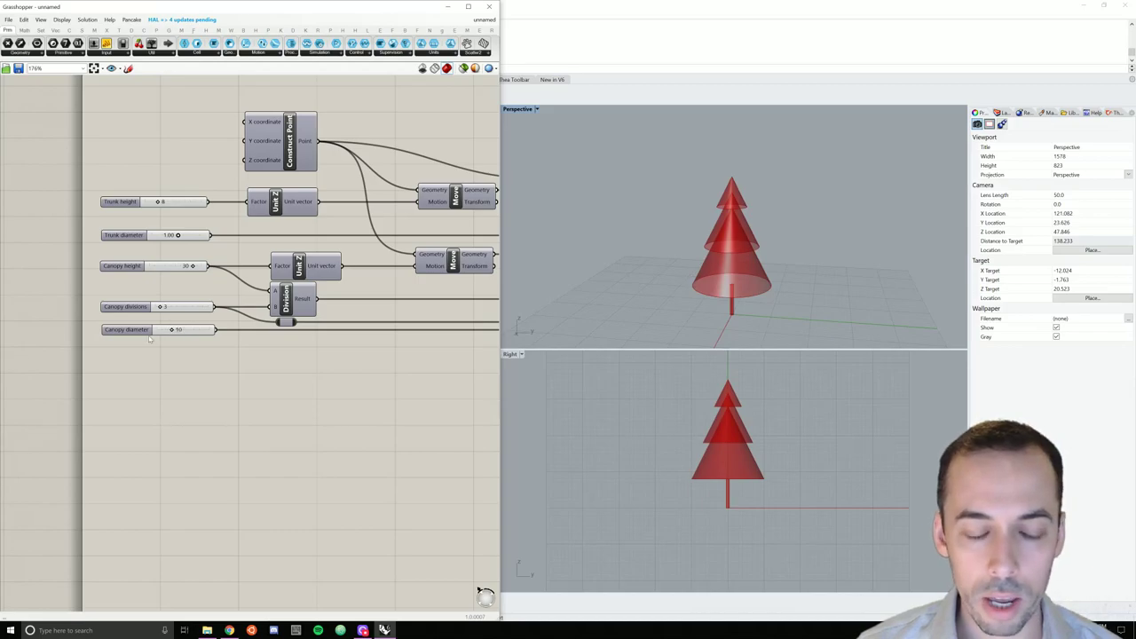
{"action": "right_click", "coordinate": [129, 333]}
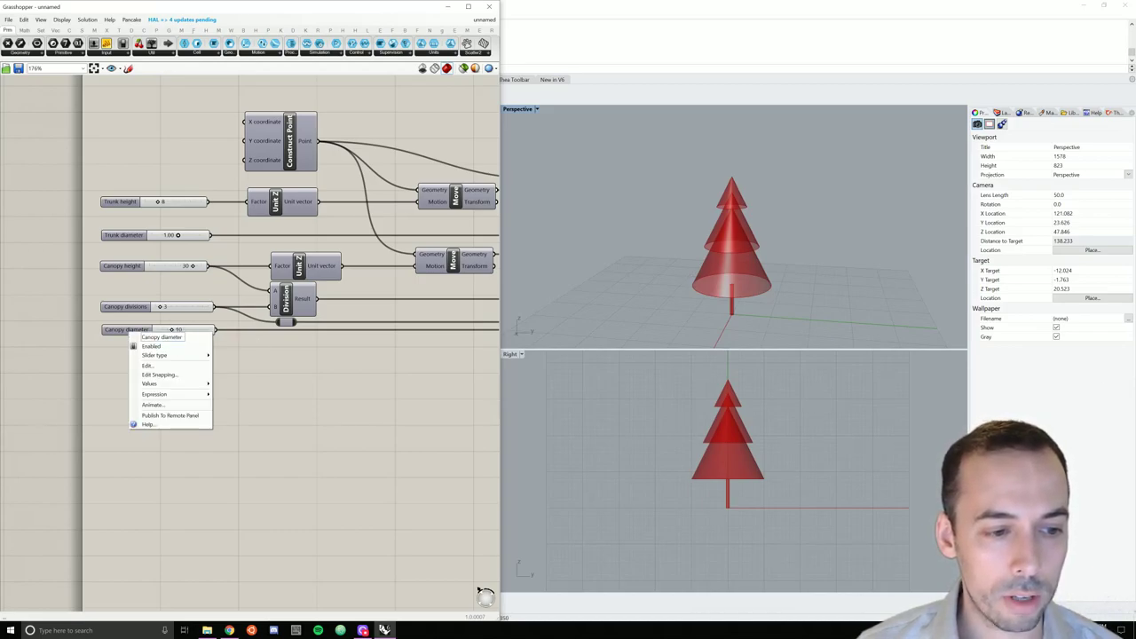
{"action": "left_click_drag", "start_coordinate": [161, 337], "coordinate": [184, 337]}
{"action": "type", "text": "radius"}
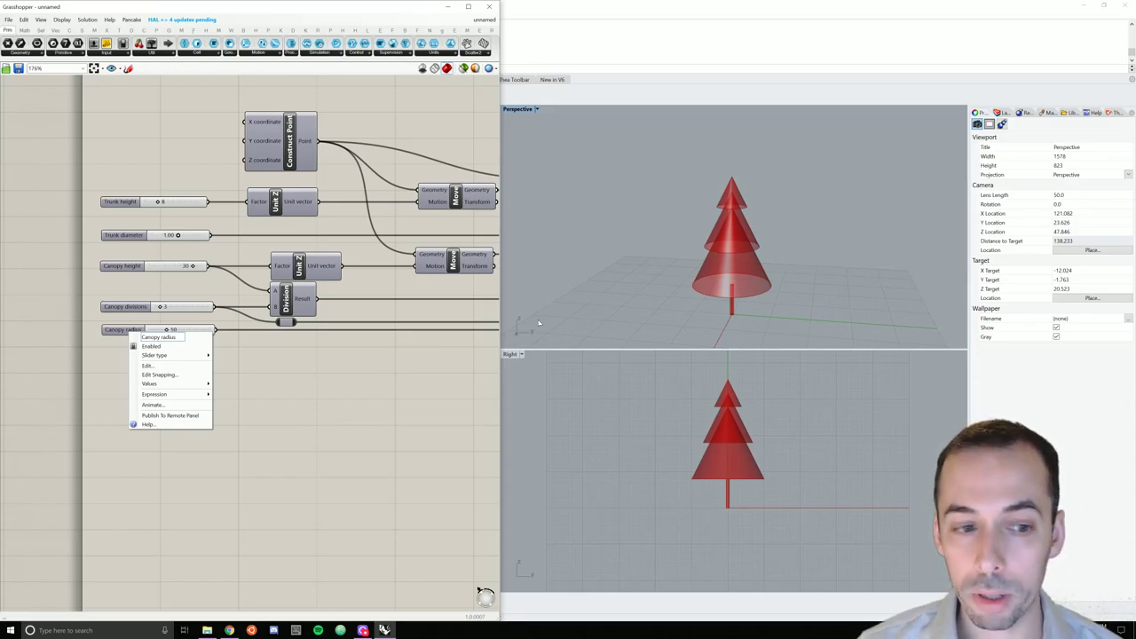
{"action": "key", "text": "Return"}
Add a Custom Preview component to the right of the Scale component.
{"action": "scroll", "coordinate": [381, 386], "scroll_direction": "down", "scroll_amount": 5}
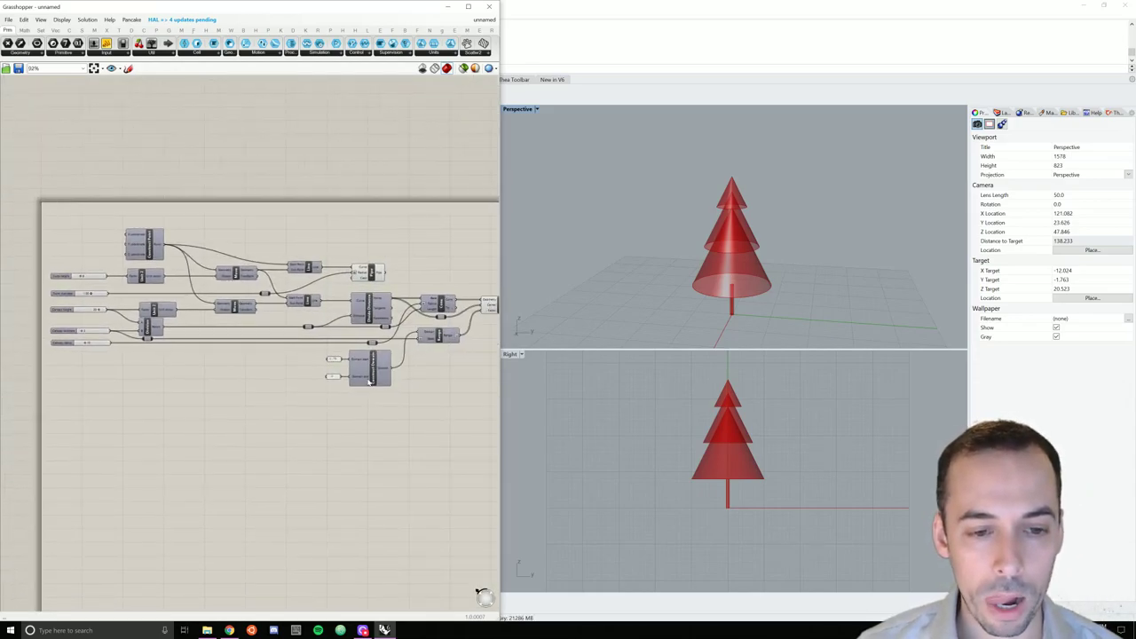
{"action": "scroll", "coordinate": [369, 381], "scroll_direction": "up", "scroll_amount": 2}
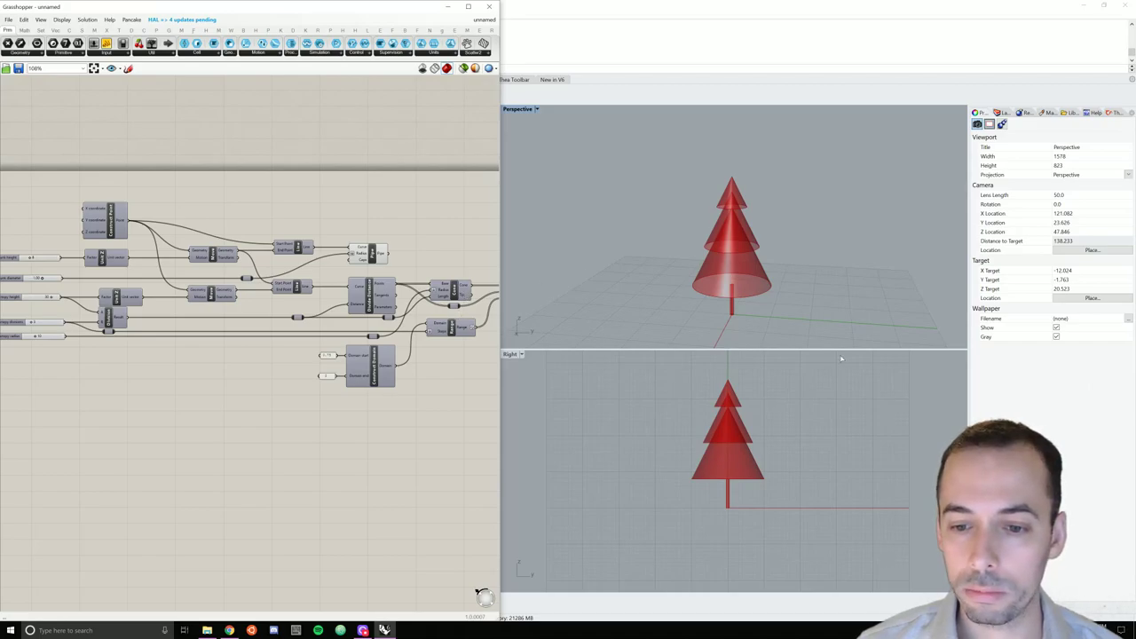
{"action": "scroll", "coordinate": [372, 405], "scroll_direction": "down", "scroll_amount": 3}
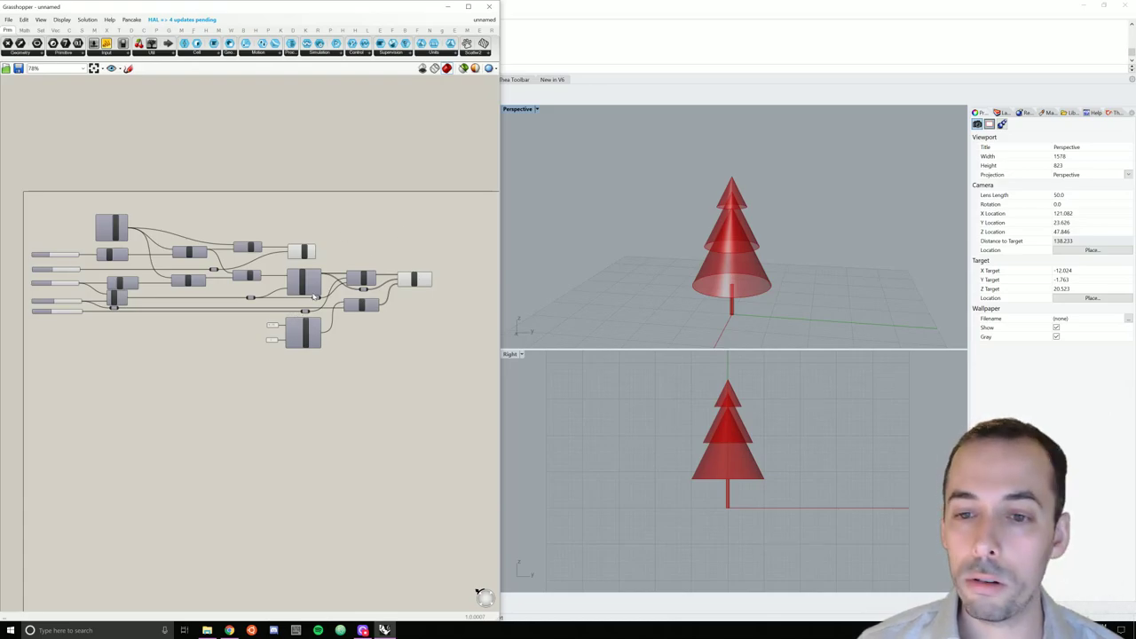
{"action": "scroll", "coordinate": [377, 280], "scroll_direction": "up", "scroll_amount": 3}
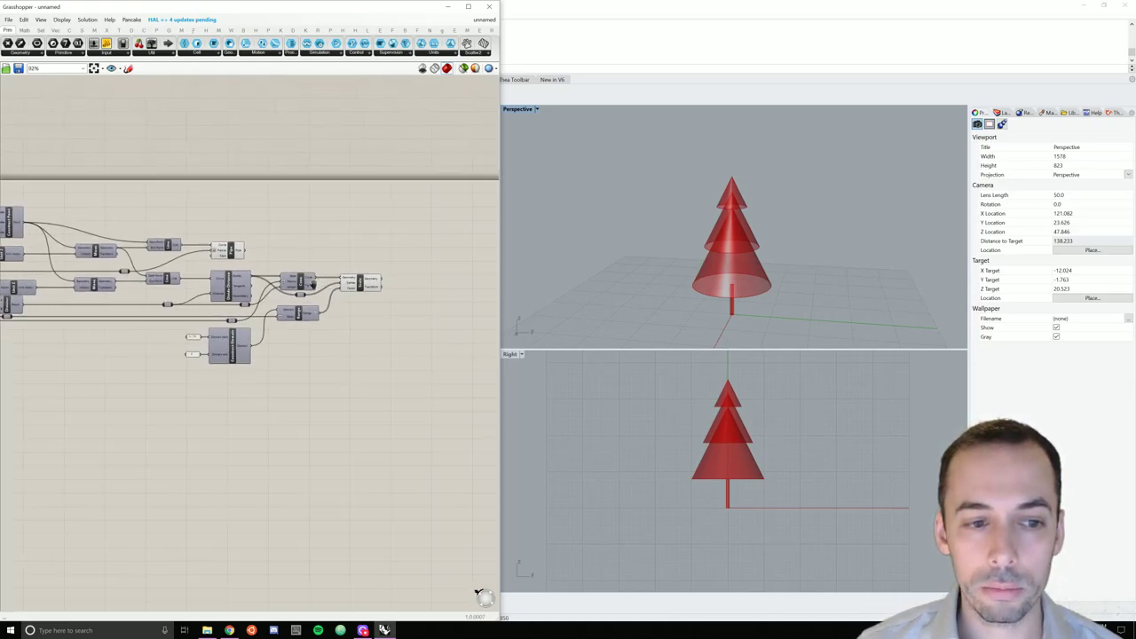
{"action": "scroll", "coordinate": [365, 271], "scroll_direction": "up", "scroll_amount": 4}
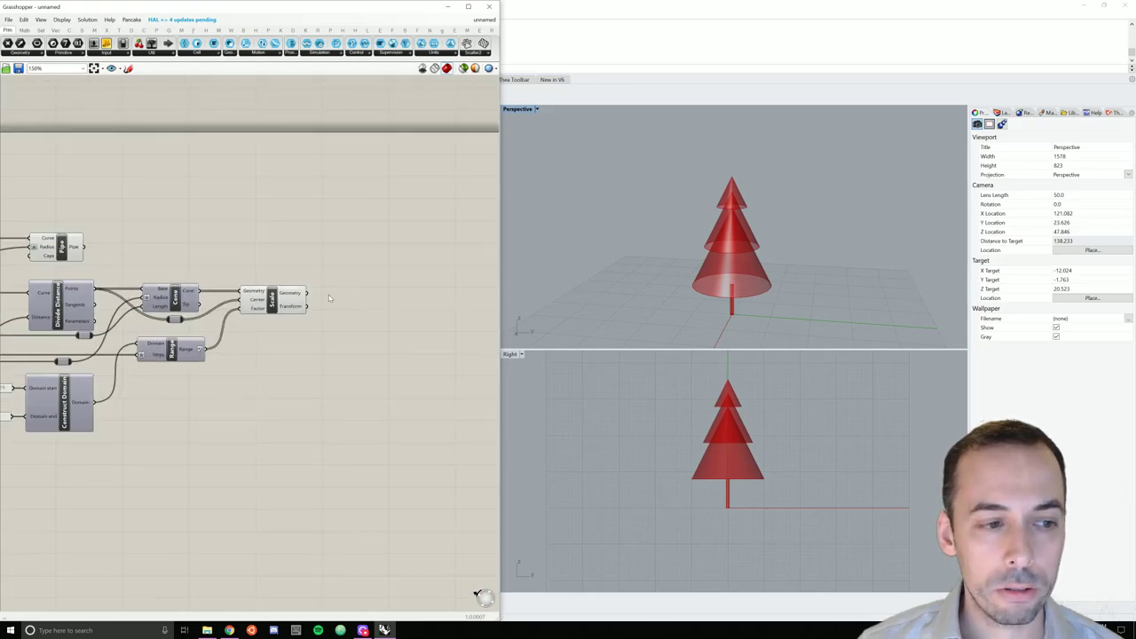
{"action": "double_click", "coordinate": [397, 302]}
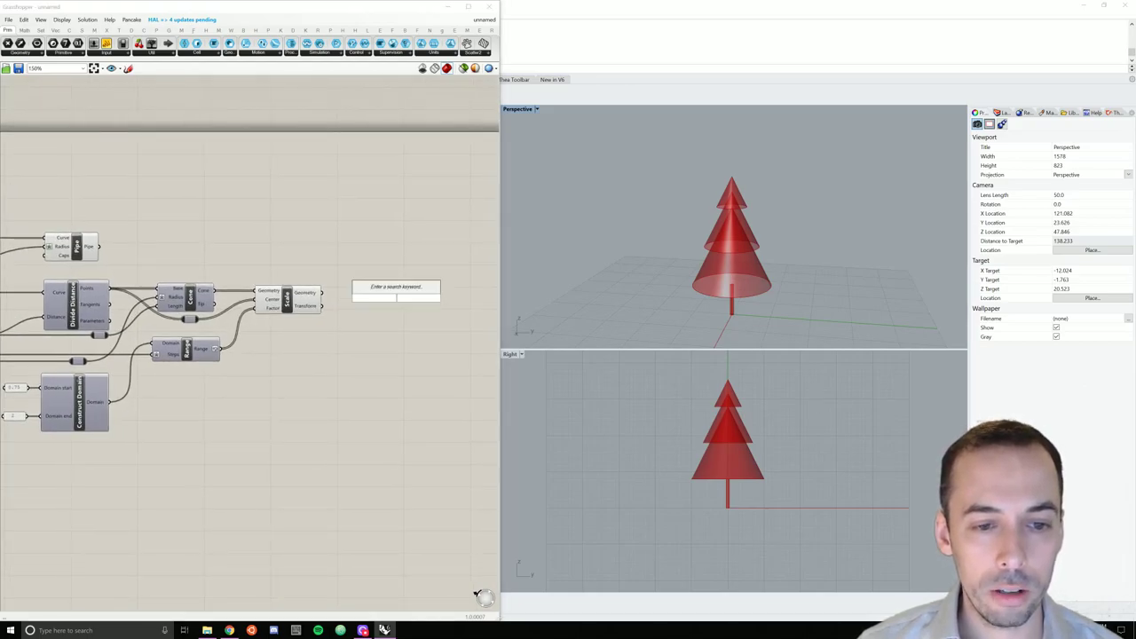
{"action": "type", "text": "ucs"}
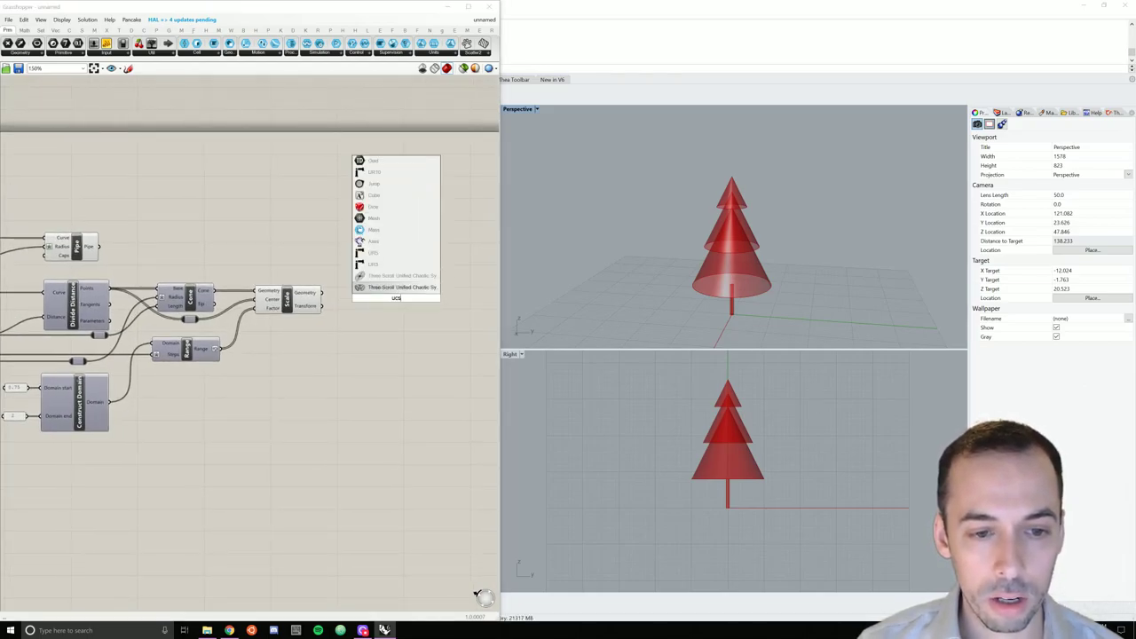
{"action": "type", "text": "tom pr"}
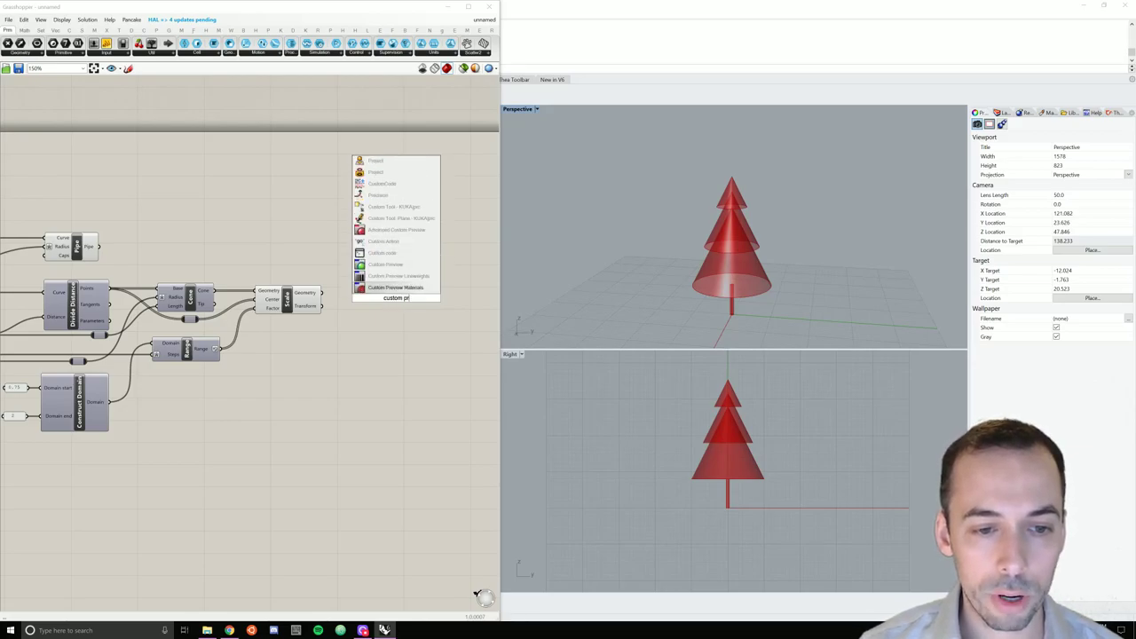
{"action": "left_click", "coordinate": [380, 266]}
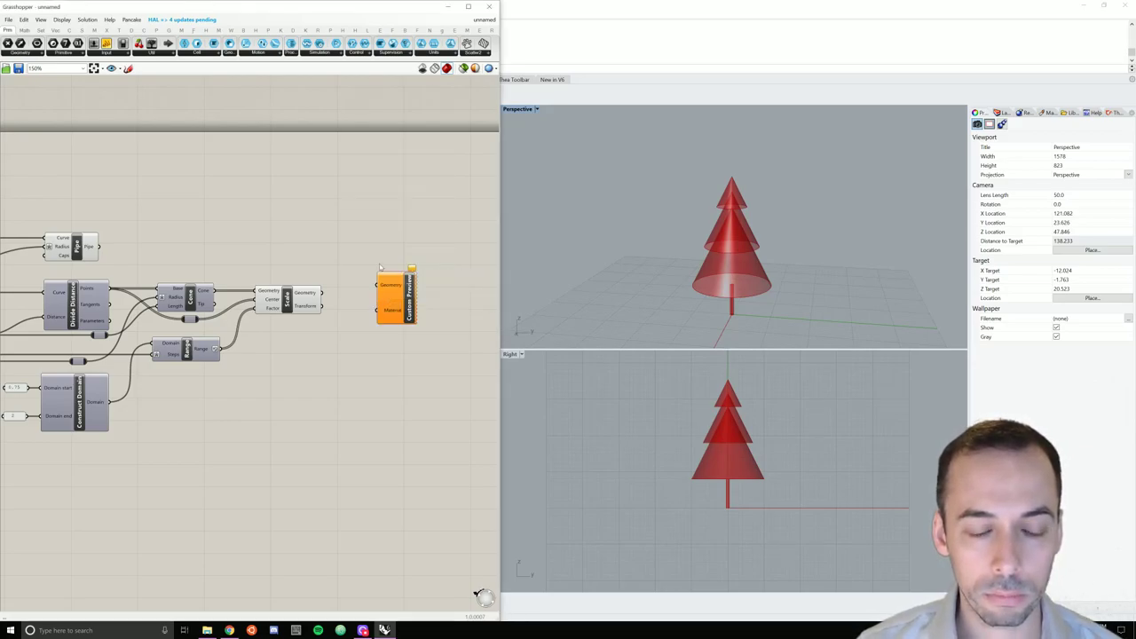
{"action": "left_click_drag", "start_coordinate": [411, 291], "coordinate": [409, 302]}
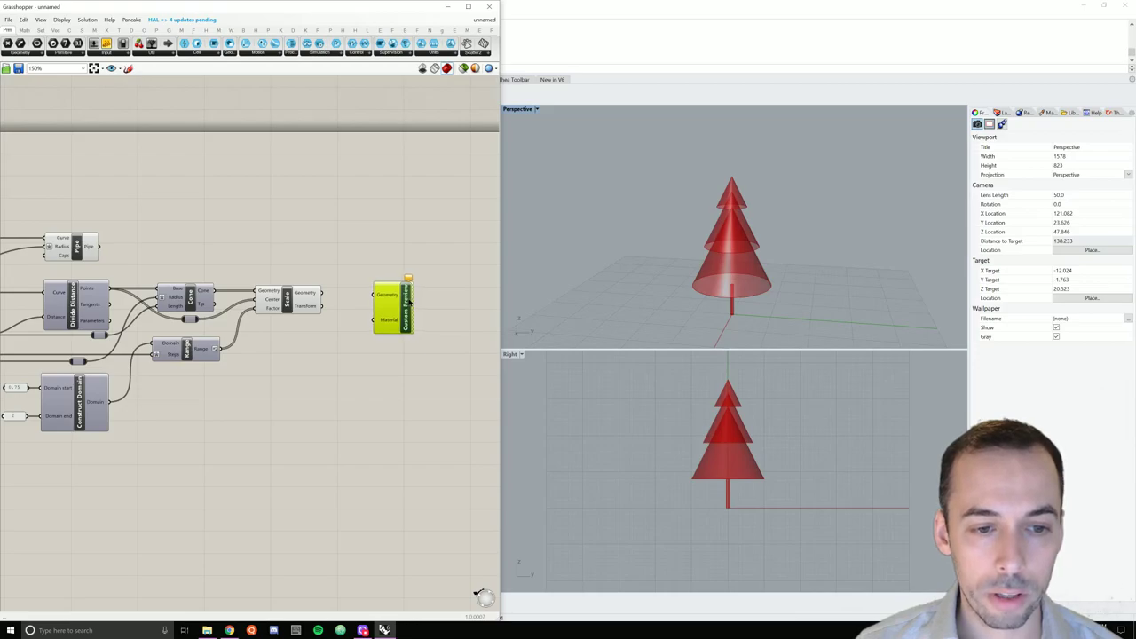
Connect Scale's Geometry output to Custom Preview's Geometry input, turn off Scale's own preview, and align the Custom Preview with it.
{"action": "left_click", "coordinate": [334, 300]}
{"action": "left_click_drag", "start_coordinate": [322, 293], "coordinate": [380, 297]}
{"action": "right_click", "coordinate": [288, 297]}
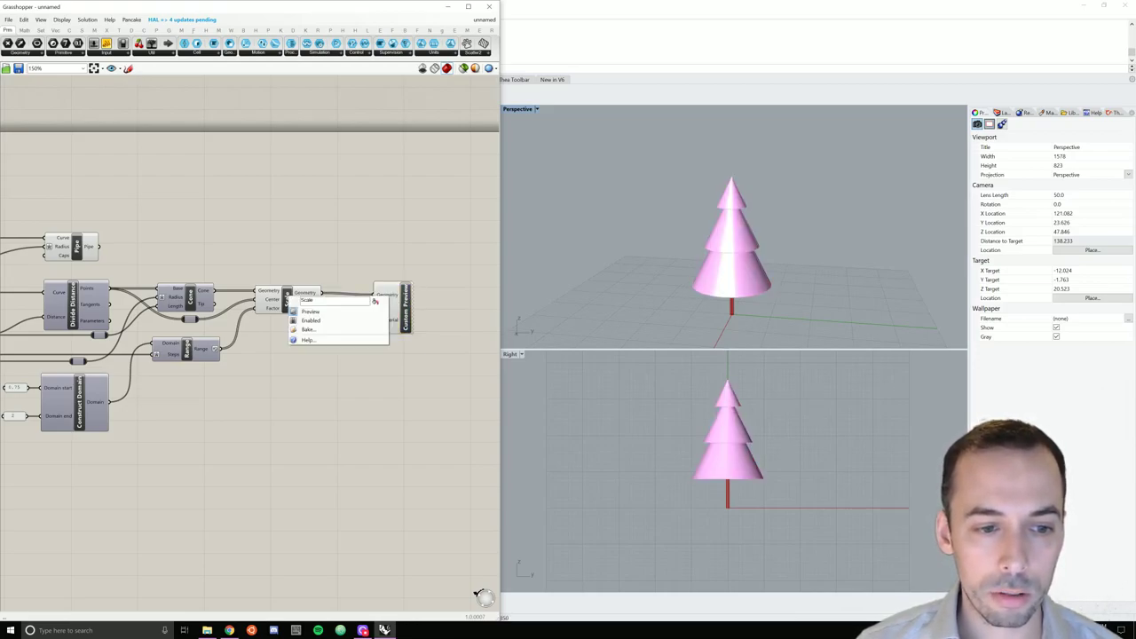
{"action": "left_click", "coordinate": [337, 311]}
{"action": "left_click", "coordinate": [408, 303]}
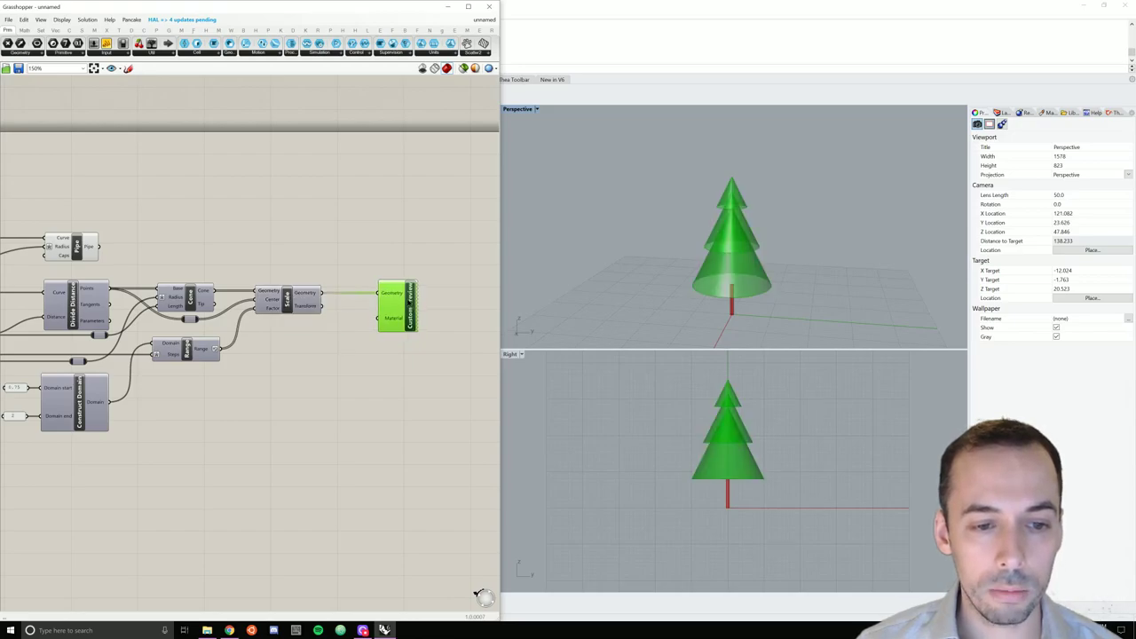
{"action": "left_click", "coordinate": [381, 366]}
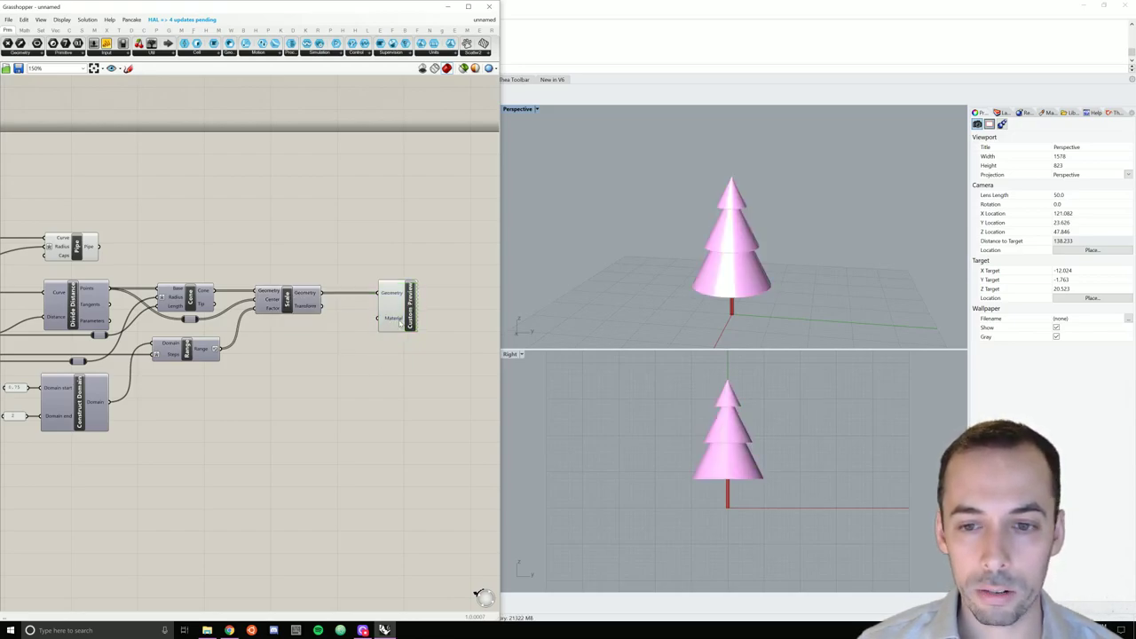
Add a Colour Swatch below the Scale component and connect it to Custom Preview's Material input.
{"action": "double_click", "coordinate": [319, 337]}
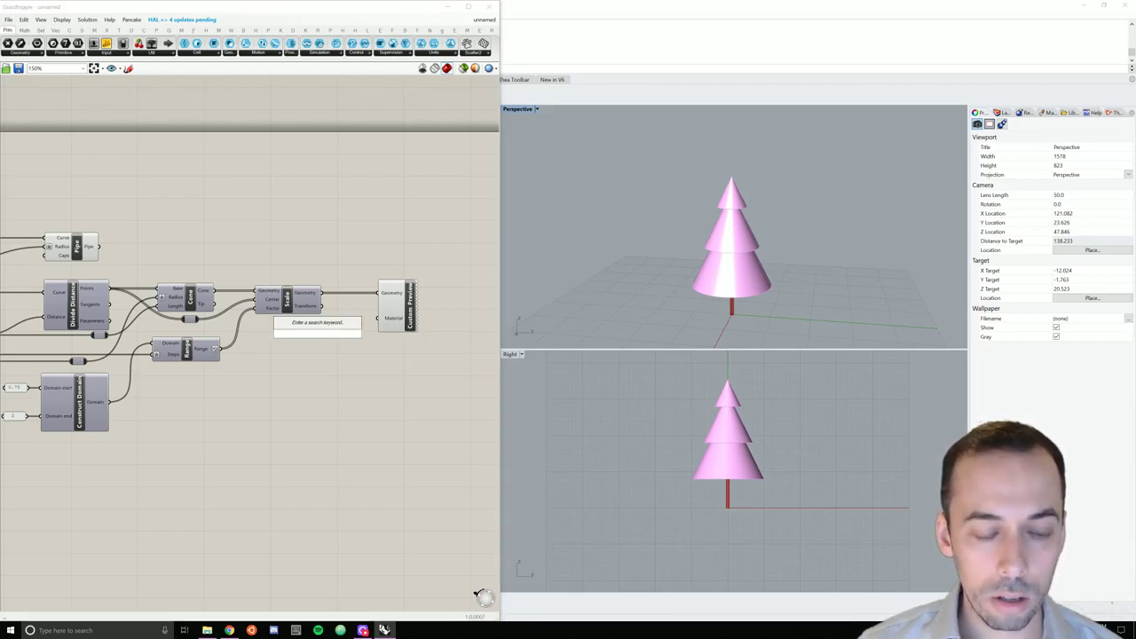
{"action": "type", "text": "colour"}
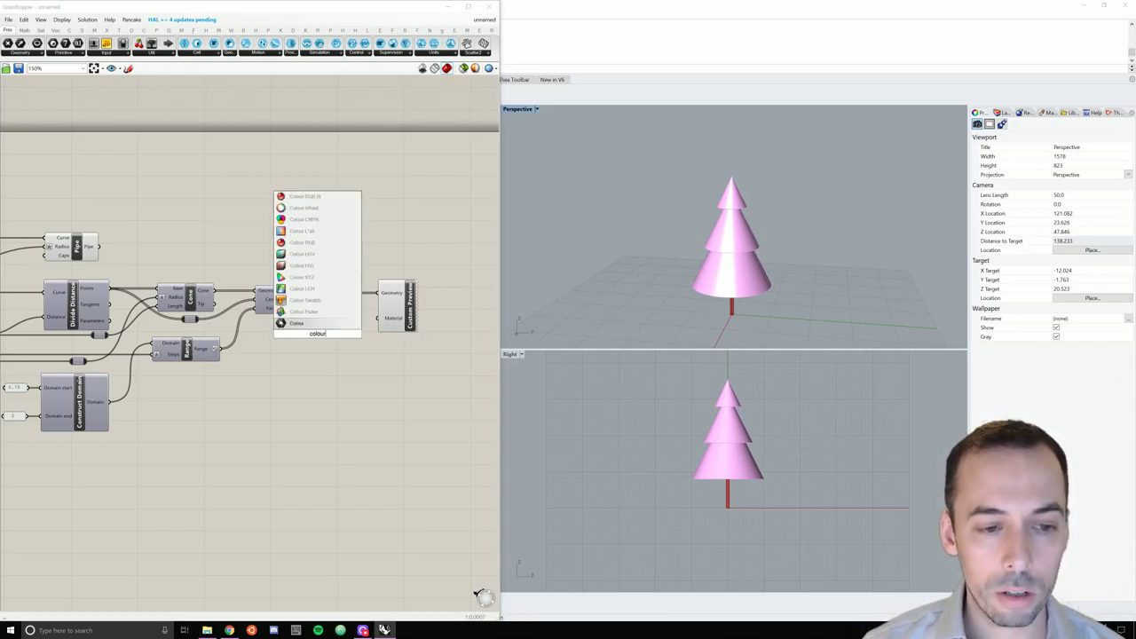
{"action": "left_click", "coordinate": [313, 302]}
{"action": "mouse_move", "coordinate": [347, 333]}
{"action": "left_mouse_down"}
{"action": "mouse_move", "coordinate": [375, 319]}
{"action": "mouse_move", "coordinate": [366, 326]}
{"action": "left_mouse_up"}
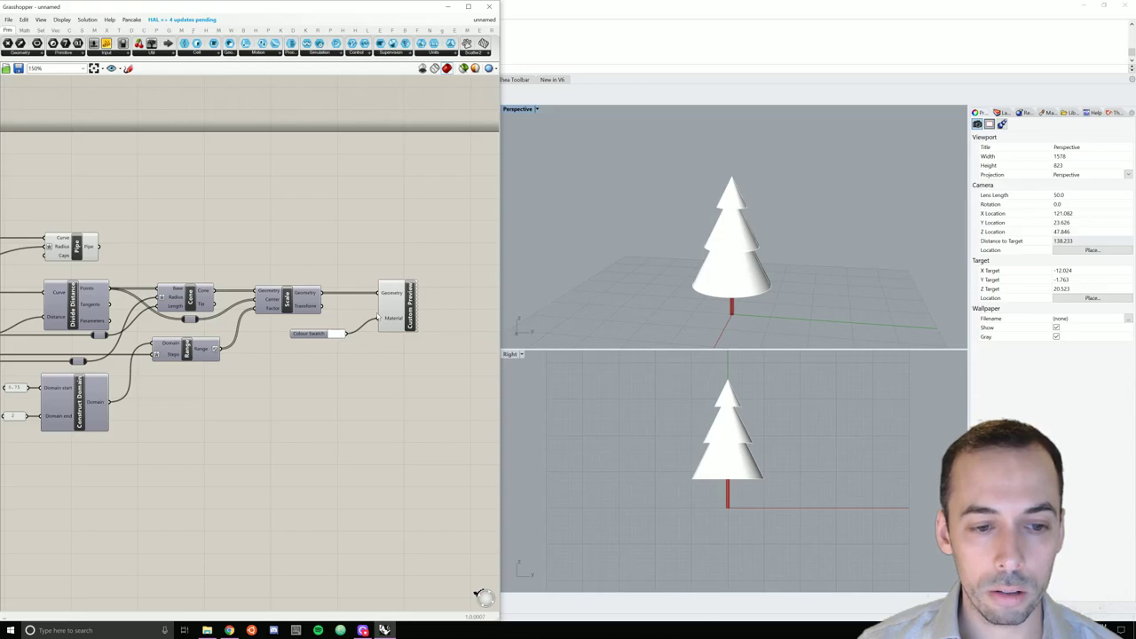
Move the Custom Preview and its Colour Swatch further from Scale and set the swatch to green: hue 151, saturation 44, value 50.
{"action": "left_click_drag", "start_coordinate": [448, 339], "coordinate": [373, 322]}
{"action": "left_click", "coordinate": [340, 351]}
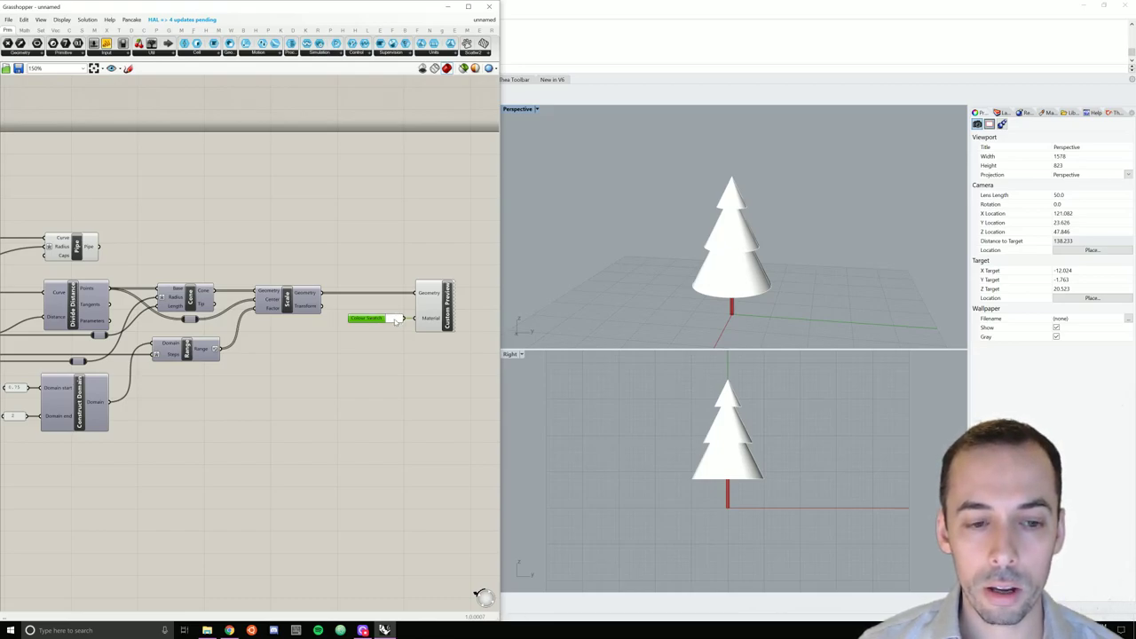
{"action": "left_click", "coordinate": [397, 320]}
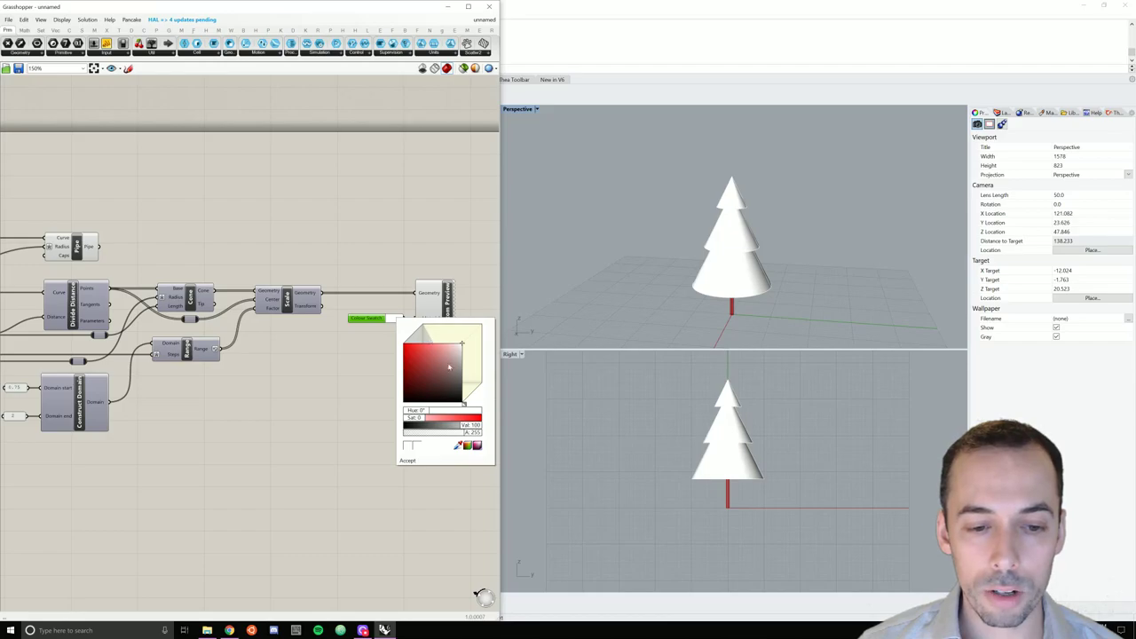
{"action": "left_click_drag", "start_coordinate": [421, 417], "coordinate": [444, 413]}
{"action": "mouse_move", "coordinate": [445, 366]}
{"action": "left_mouse_down"}
{"action": "mouse_move", "coordinate": [434, 363]}
{"action": "mouse_move", "coordinate": [442, 371]}
{"action": "left_mouse_up"}
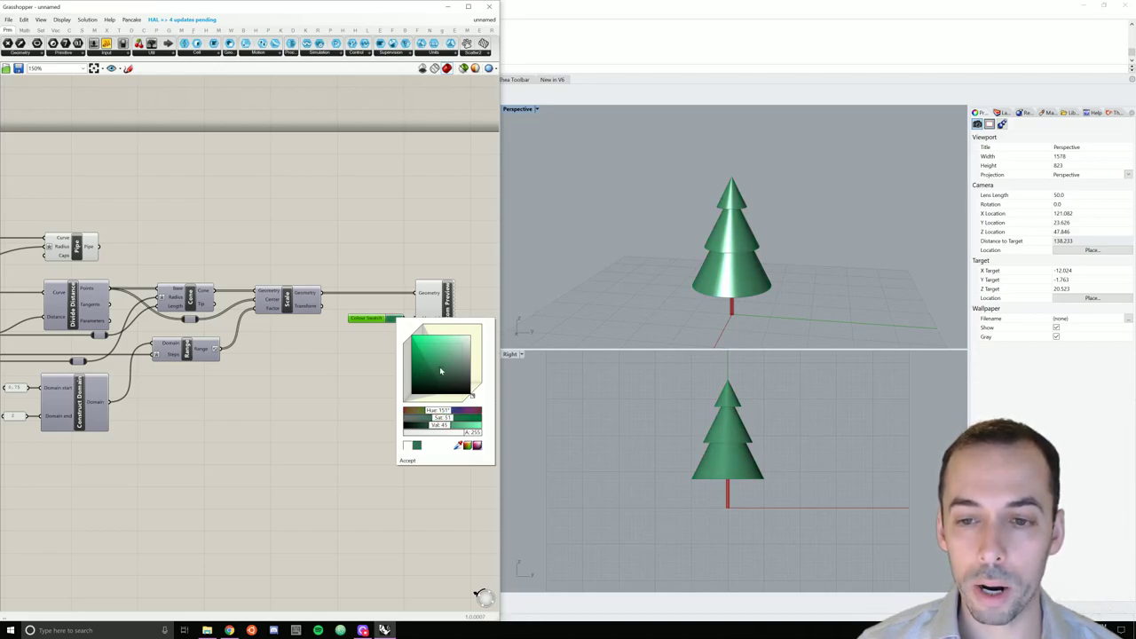
{"action": "left_click_drag", "start_coordinate": [441, 368], "coordinate": [446, 367]}
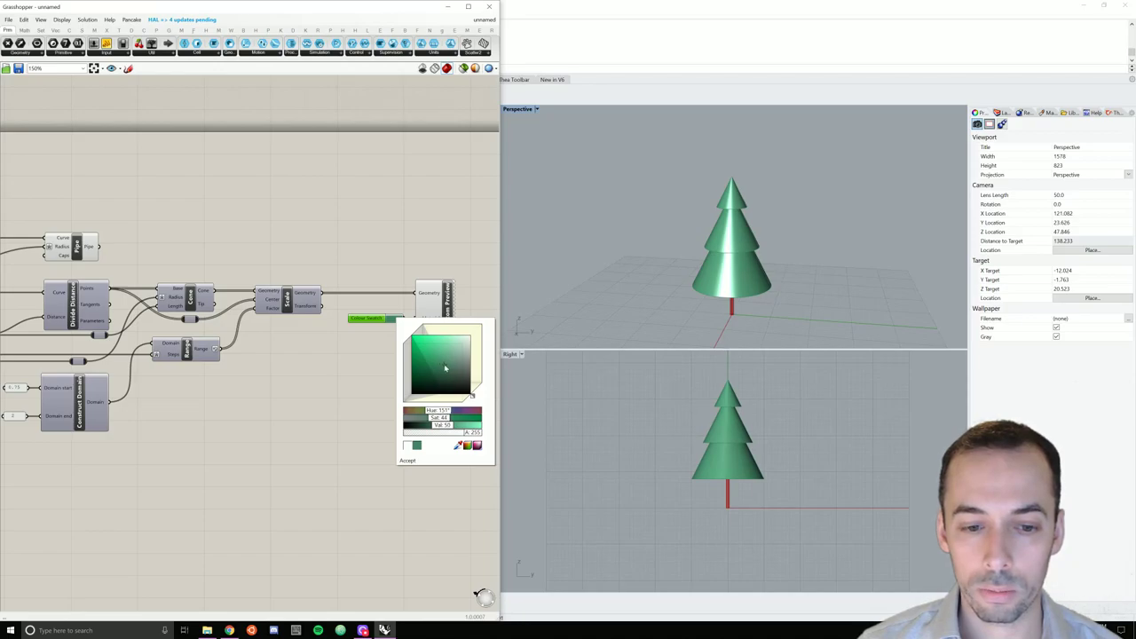
{"action": "left_click", "coordinate": [408, 460]}
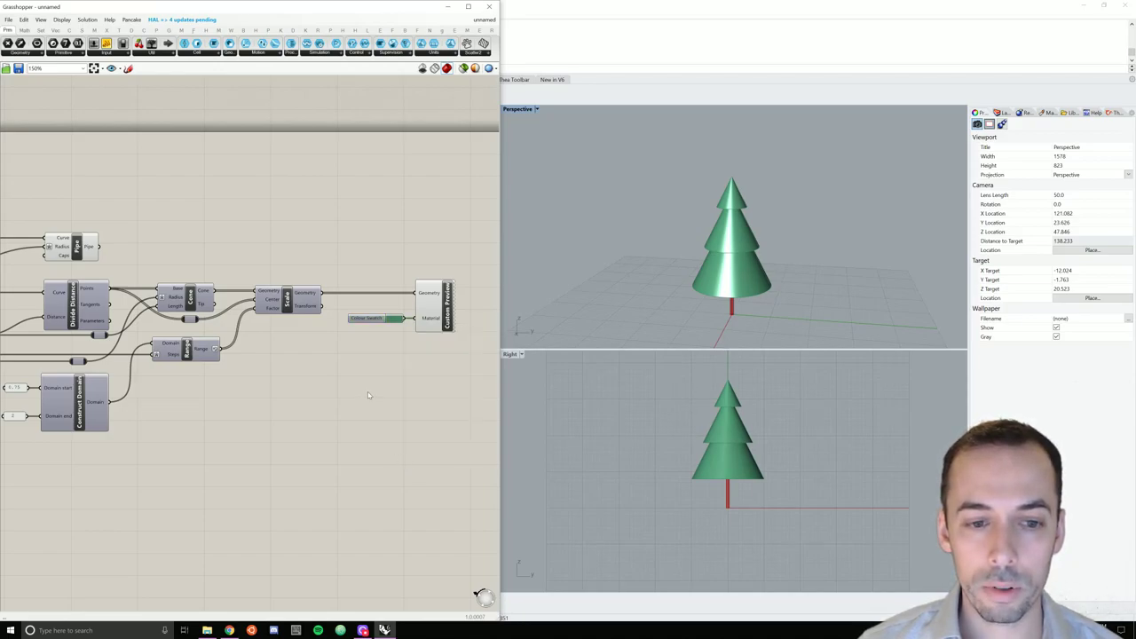
Add a second Custom Preview directly above the existing one and connect the Pipe output to its Geometry input.
{"action": "double_click", "coordinate": [418, 237]}
{"action": "type", "text": "custom pre"}
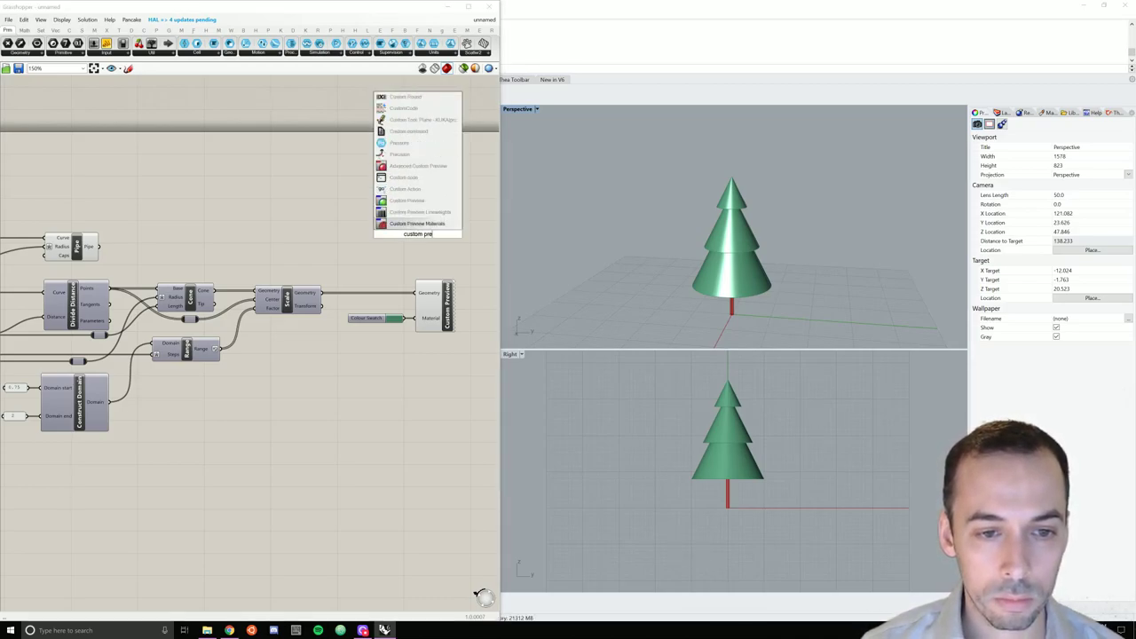
{"action": "left_click", "coordinate": [406, 201]}
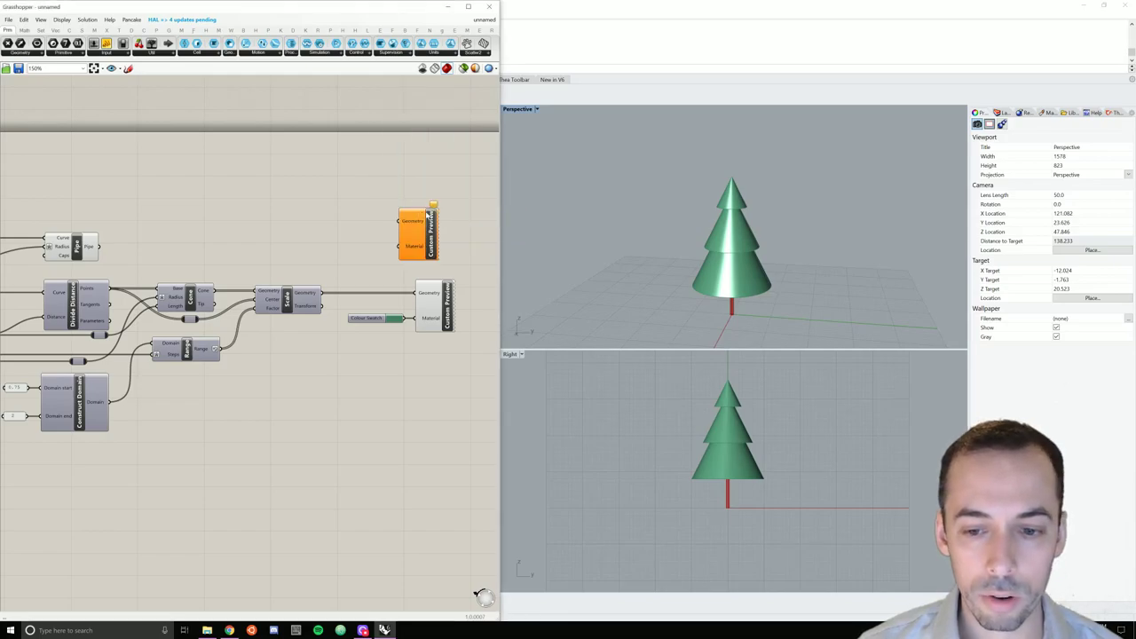
{"action": "left_click_drag", "start_coordinate": [433, 241], "coordinate": [450, 253]}
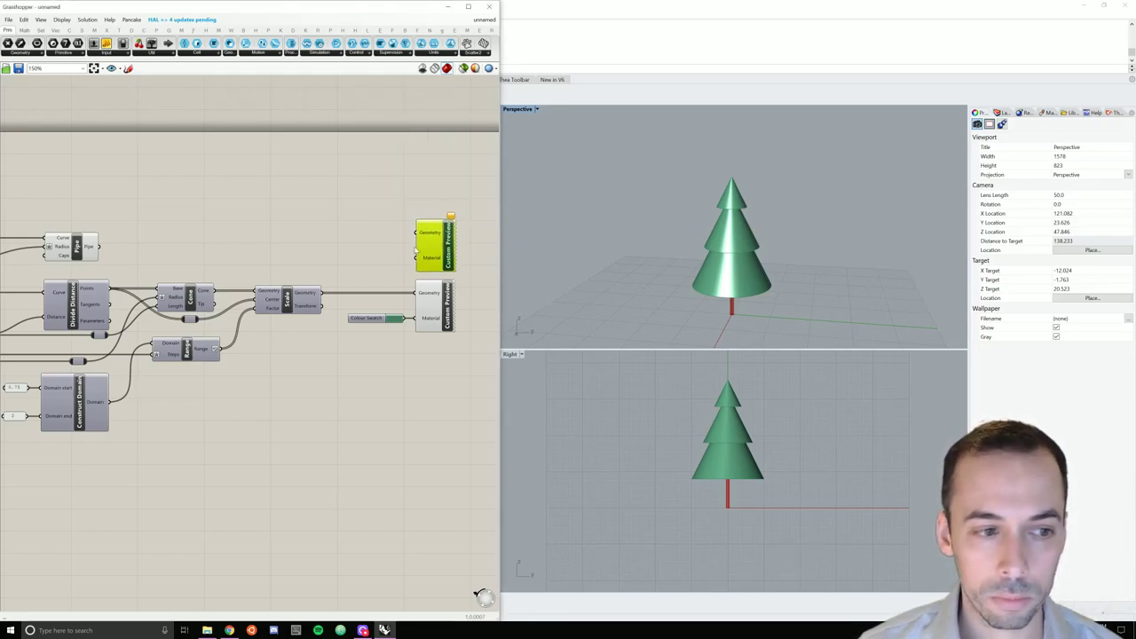
{"action": "left_click_drag", "start_coordinate": [102, 250], "coordinate": [447, 258]}
Shift the trunk row, from its first components through Pipe to the upper Custom Preview, slightly upward to separate the two rows.
{"action": "scroll", "coordinate": [449, 257], "scroll_direction": "down", "scroll_amount": 3}
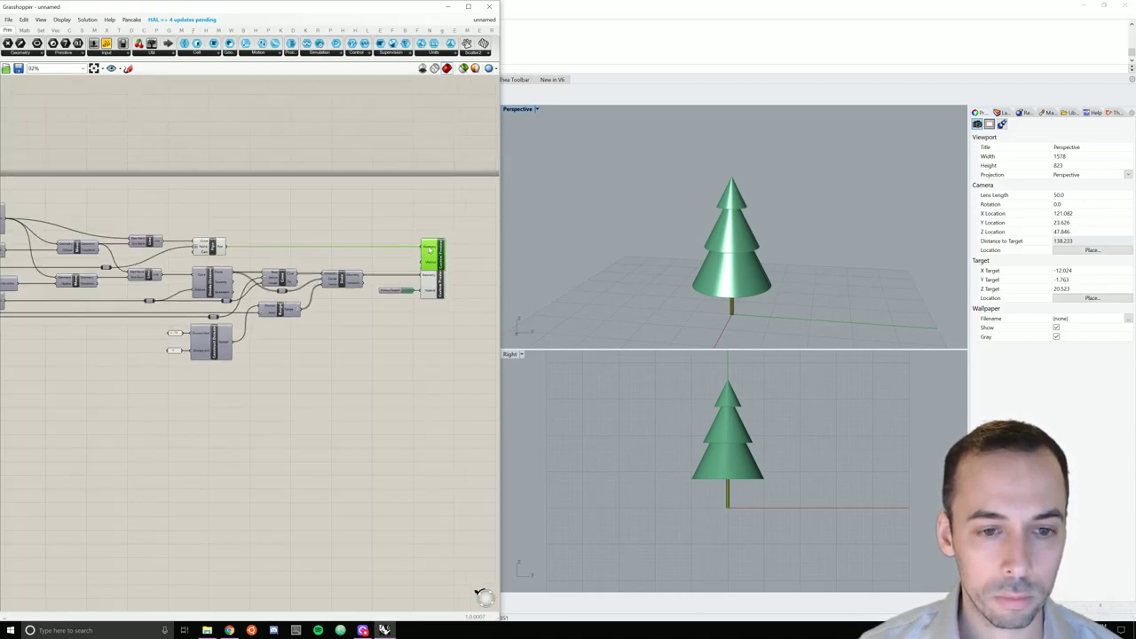
{"action": "scroll", "coordinate": [419, 284], "scroll_direction": "up", "scroll_amount": 1}
{"action": "scroll", "coordinate": [419, 284], "scroll_direction": "up", "scroll_amount": 1}
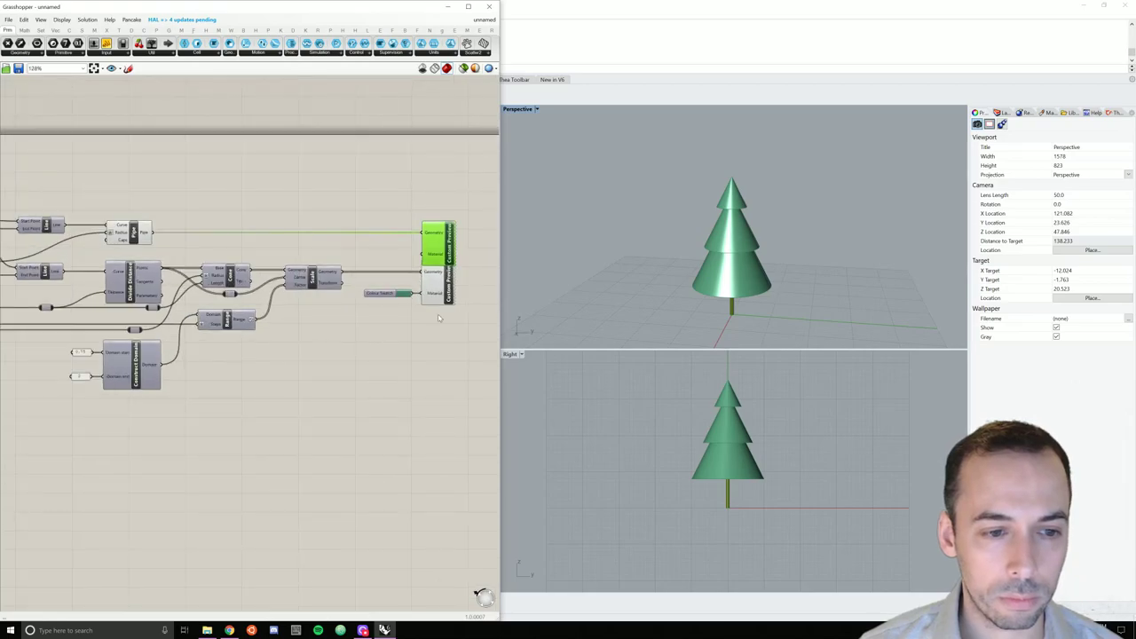
{"action": "scroll", "coordinate": [320, 216], "scroll_direction": "down", "scroll_amount": 1}
{"action": "scroll", "coordinate": [432, 185], "scroll_direction": "up", "scroll_amount": 2}
{"action": "scroll", "coordinate": [332, 208], "scroll_direction": "down", "scroll_amount": 2}
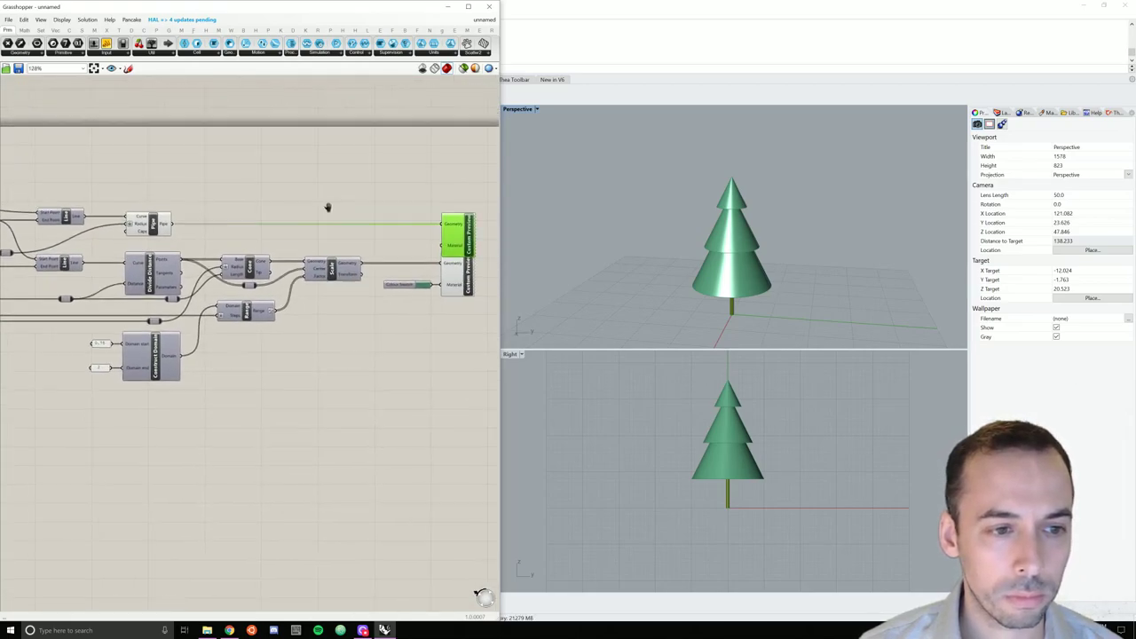
{"action": "scroll", "coordinate": [308, 214], "scroll_direction": "up", "scroll_amount": 1}
{"action": "scroll", "coordinate": [308, 217], "scroll_direction": "down", "scroll_amount": 2}
{"action": "right_click_drag", "start_coordinate": [338, 251], "coordinate": [380, 245]}
{"action": "left_click_drag", "start_coordinate": [443, 232], "coordinate": [84, 172]}
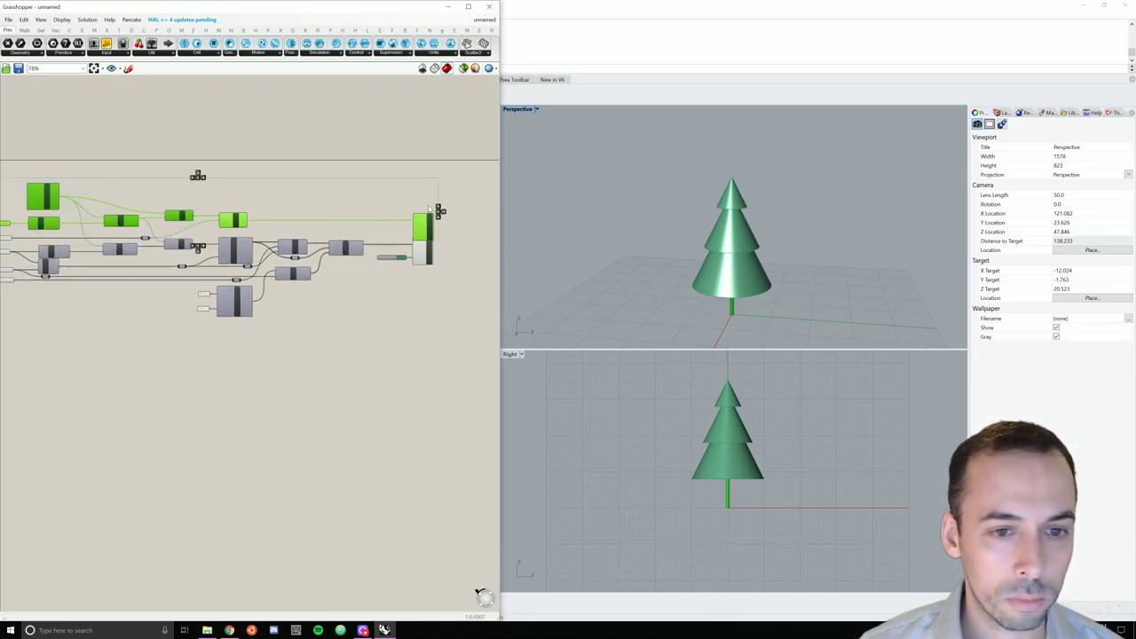
{"action": "left_click_drag", "start_coordinate": [430, 224], "coordinate": [430, 219]}
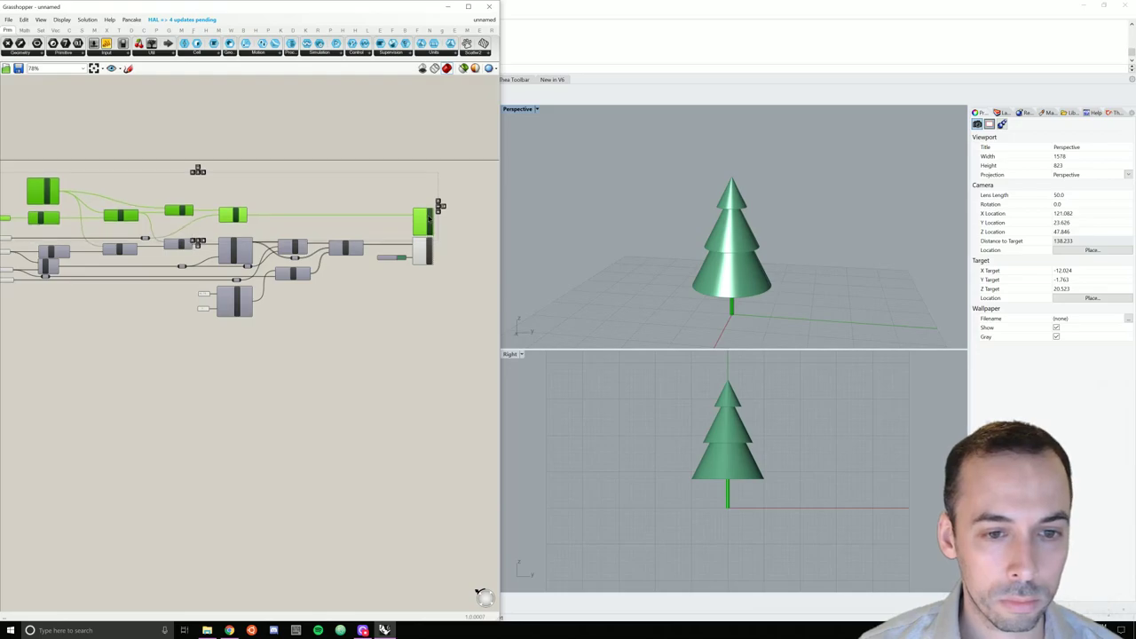
{"action": "left_click", "coordinate": [456, 245]}
Add a Colour Swatch beside the upper Custom Preview and connect it to that component's Material input.
{"action": "scroll", "coordinate": [426, 229], "scroll_direction": "up", "scroll_amount": 3}
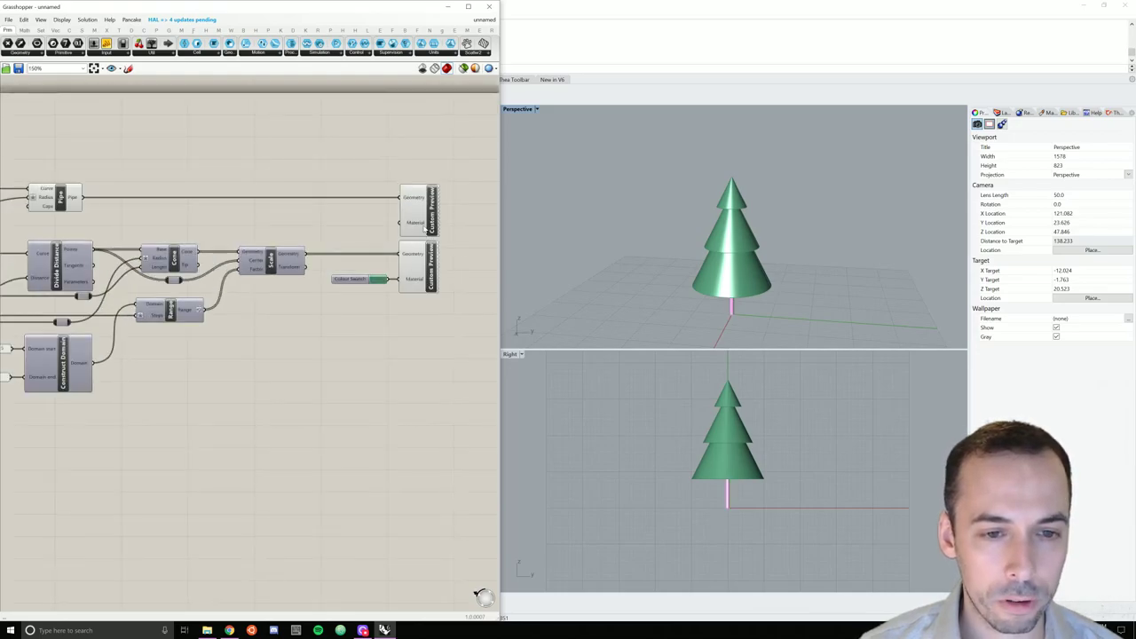
{"action": "scroll", "coordinate": [426, 229], "scroll_direction": "up", "scroll_amount": 2}
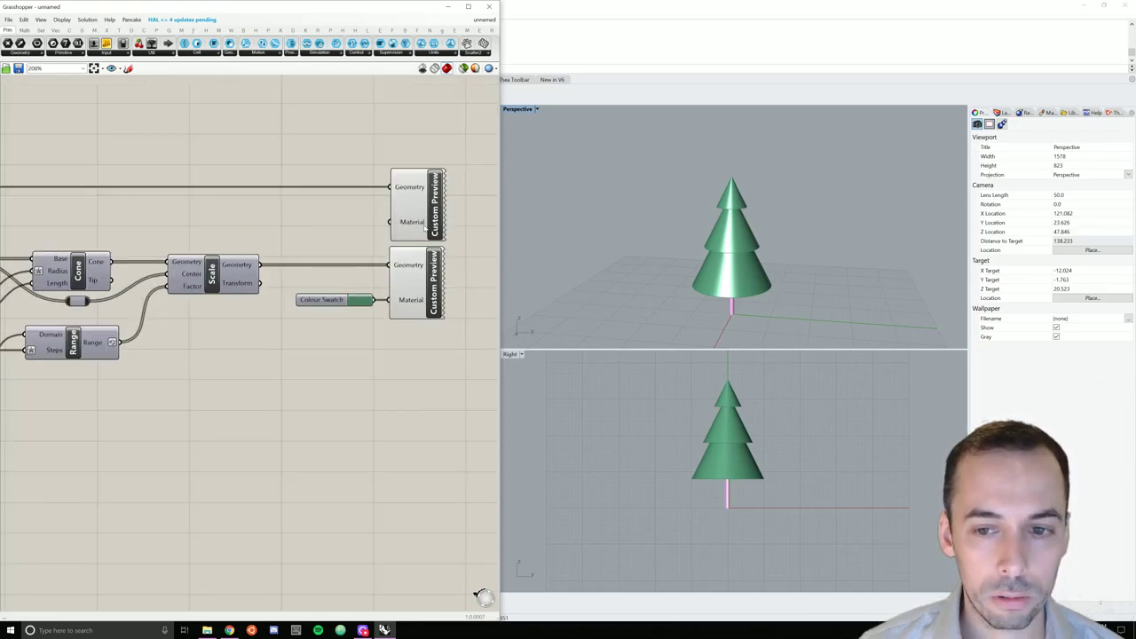
{"action": "double_click", "coordinate": [327, 223]}
{"action": "type", "text": "colour"}
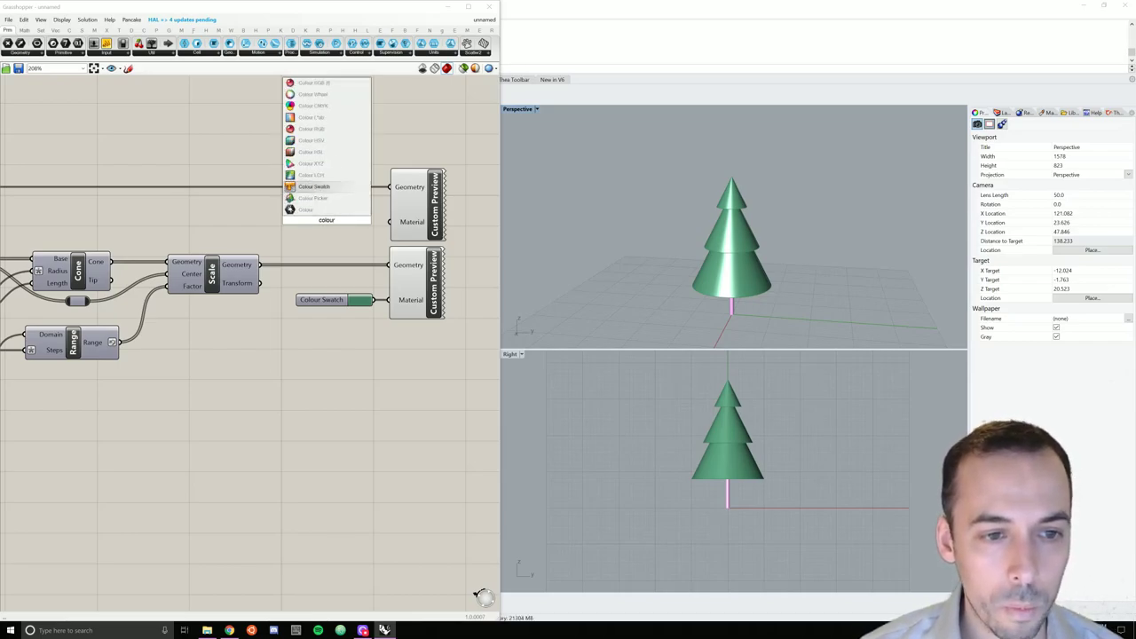
{"action": "key", "text": "Return"}
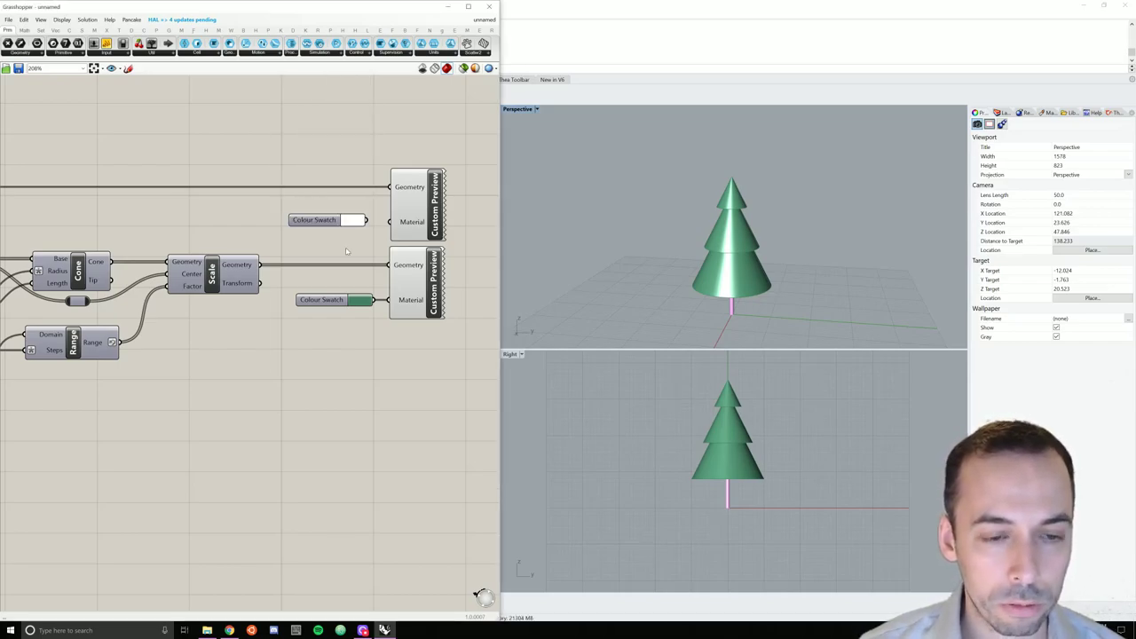
{"action": "left_click_drag", "start_coordinate": [366, 220], "coordinate": [391, 222]}
Align the trunk's Colour Swatch with the green one and set it to brown with saturation 85 and value 46.
{"action": "scroll", "coordinate": [255, 236], "scroll_direction": "down", "scroll_amount": 4}
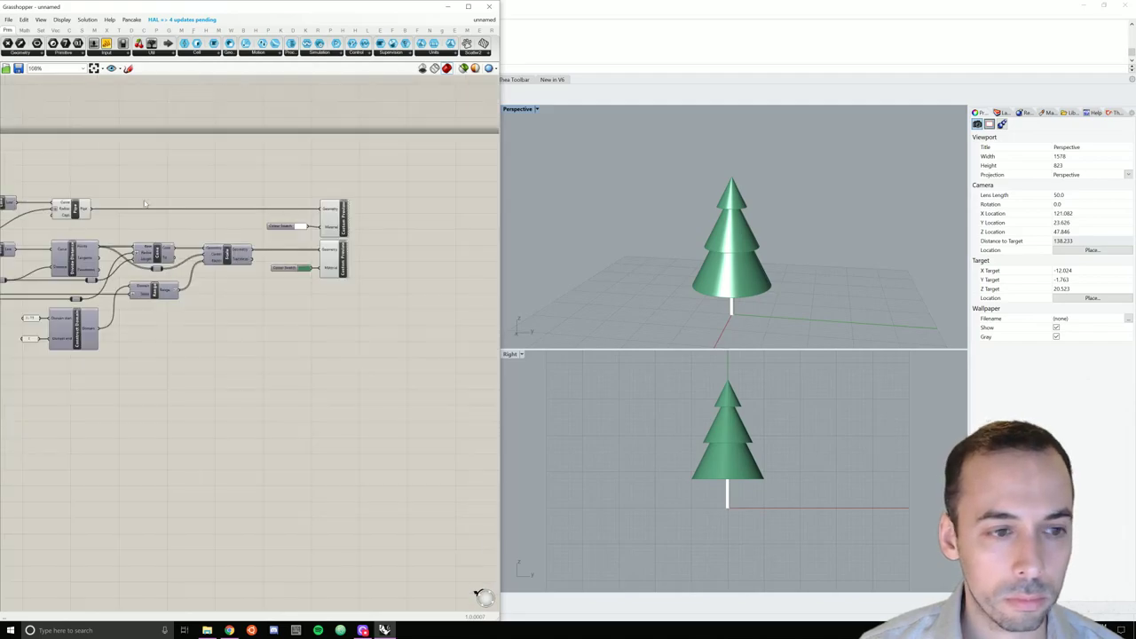
{"action": "scroll", "coordinate": [279, 229], "scroll_direction": "up", "scroll_amount": 3}
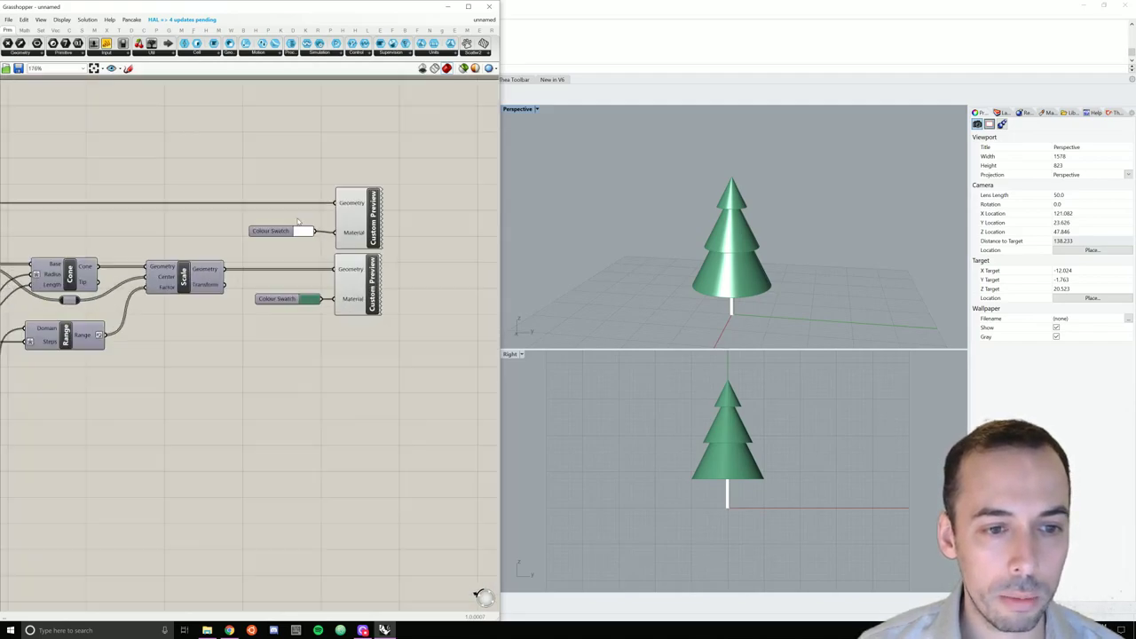
{"action": "left_click", "coordinate": [283, 233]}
{"action": "left_click_drag", "start_coordinate": [282, 233], "coordinate": [286, 233]}
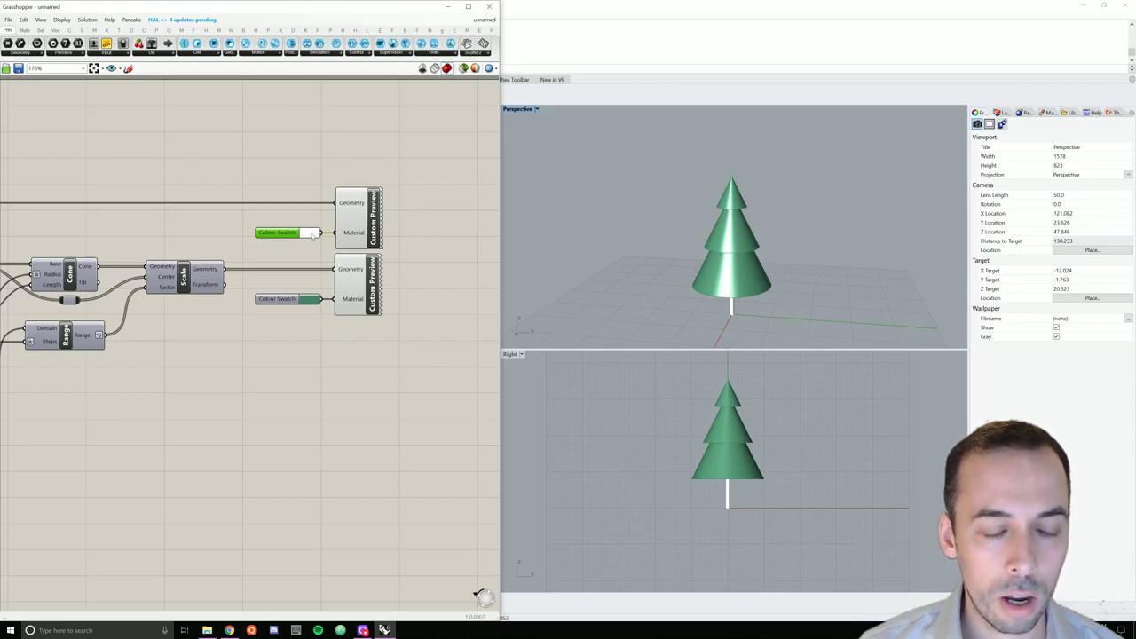
{"action": "left_click", "coordinate": [313, 234]}
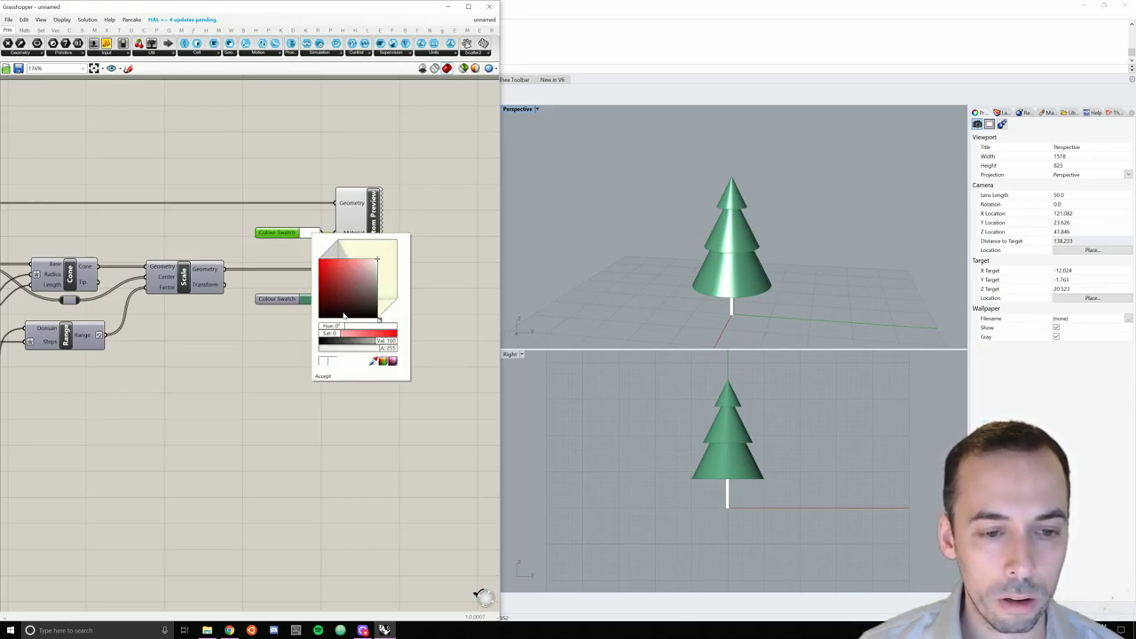
{"action": "mouse_move", "coordinate": [337, 327]}
{"action": "left_mouse_down"}
{"action": "mouse_move", "coordinate": [400, 334]}
{"action": "mouse_move", "coordinate": [323, 327]}
{"action": "mouse_move", "coordinate": [340, 326]}
{"action": "mouse_move", "coordinate": [337, 286]}
{"action": "mouse_move", "coordinate": [346, 328]}
{"action": "left_mouse_up"}
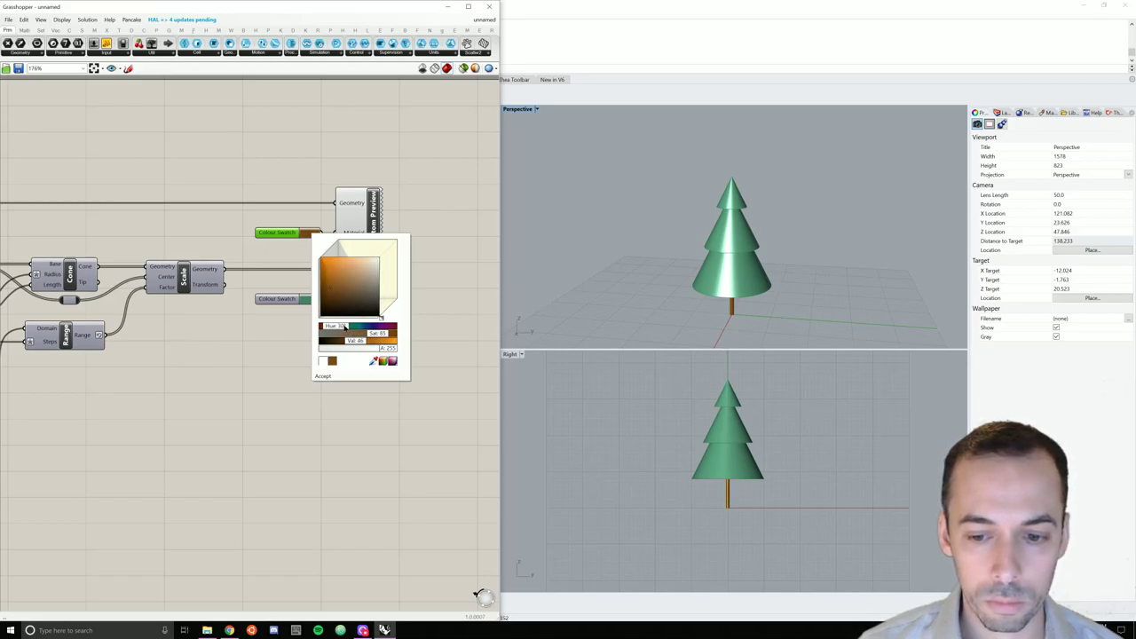
{"action": "left_click", "coordinate": [324, 377]}
{"action": "left_click", "coordinate": [441, 313]}
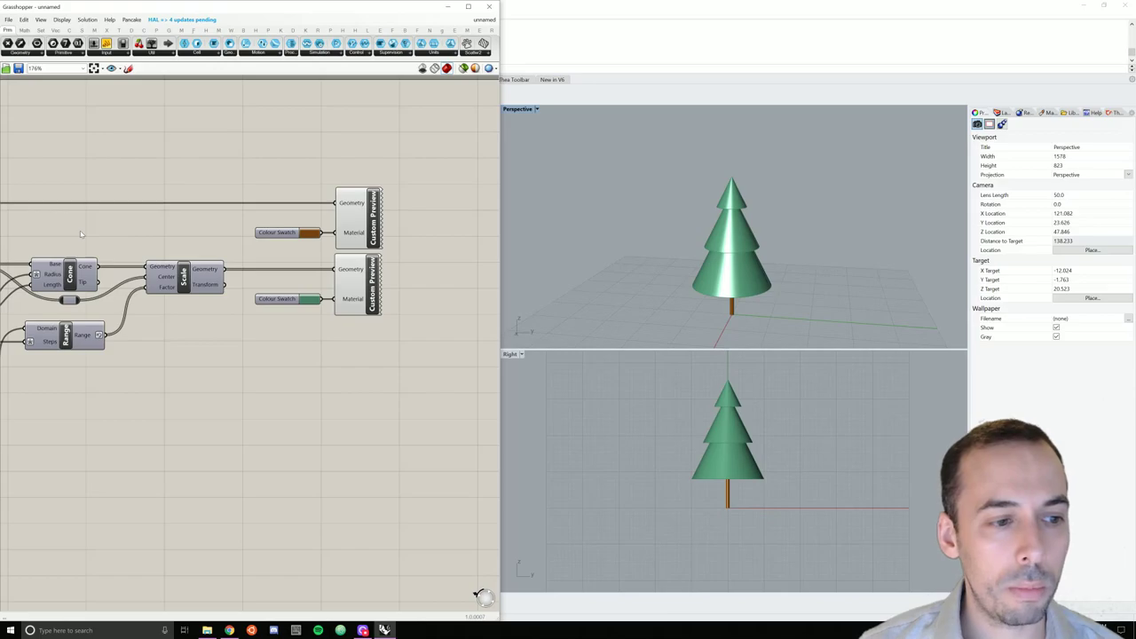
Move both Custom Previews and their Colour Swatches further right to make room after the Scale component.
{"action": "right_click_drag", "start_coordinate": [754, 300], "coordinate": [661, 299]}
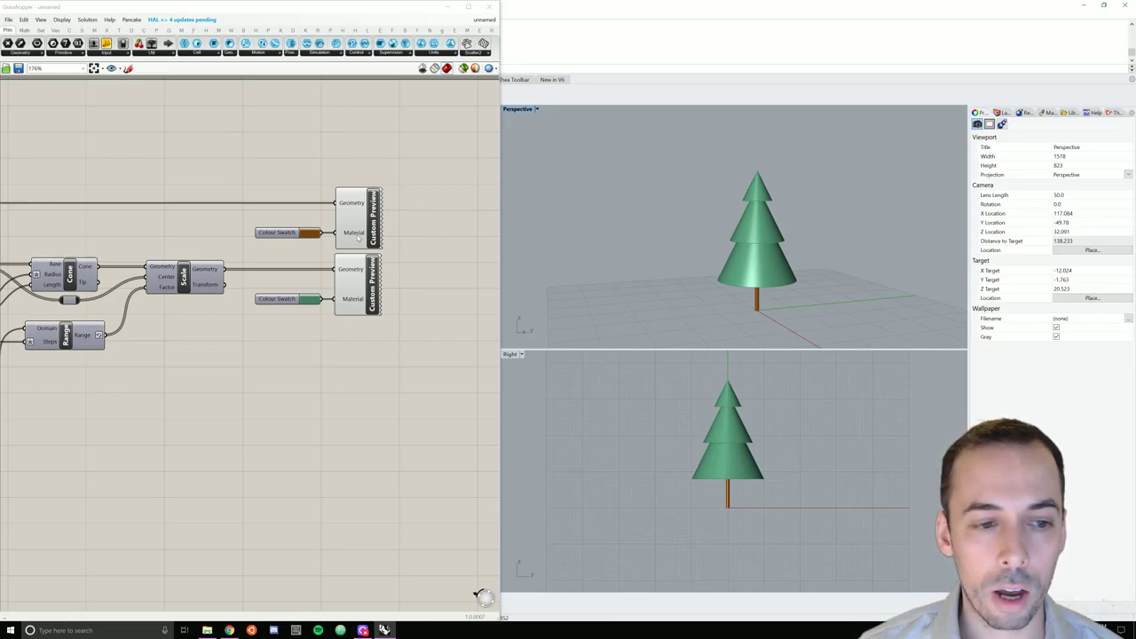
{"action": "left_click_drag", "start_coordinate": [392, 175], "coordinate": [344, 312]}
{"action": "scroll", "coordinate": [336, 312], "scroll_direction": "down", "scroll_amount": 3}
{"action": "left_click", "coordinate": [291, 324]}
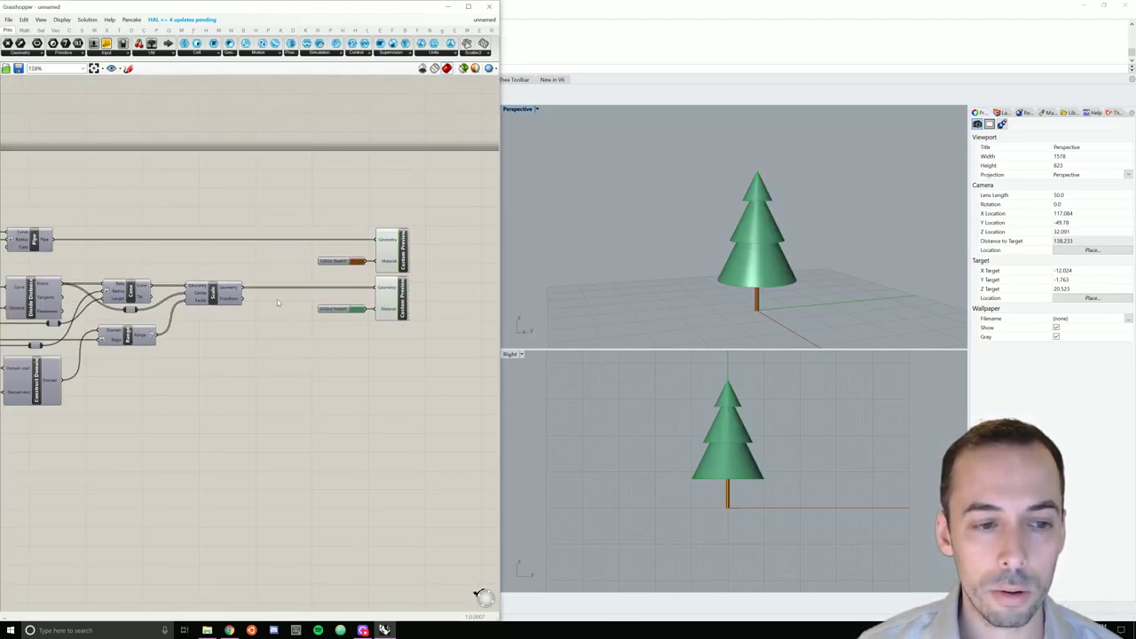
Add a Cap Holes component and wire it between Scale's Geometry output and the lower Custom Preview's Geometry input.
{"action": "scroll", "coordinate": [277, 299], "scroll_direction": "up", "scroll_amount": 1}
{"action": "double_click", "coordinate": [270, 311]}
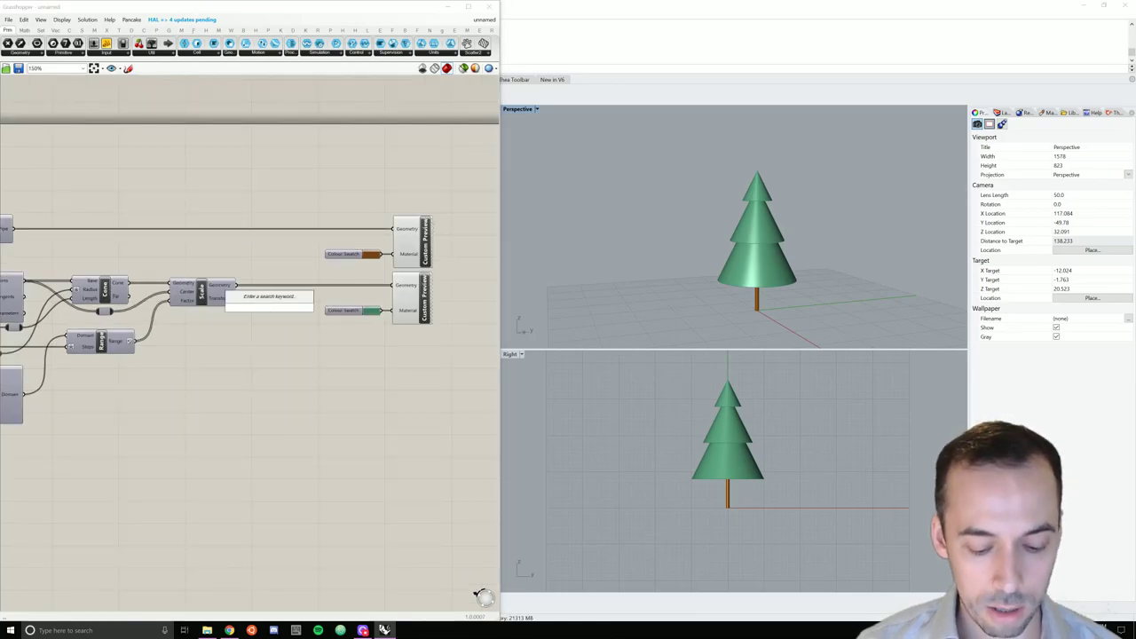
{"action": "type", "text": "cap"}
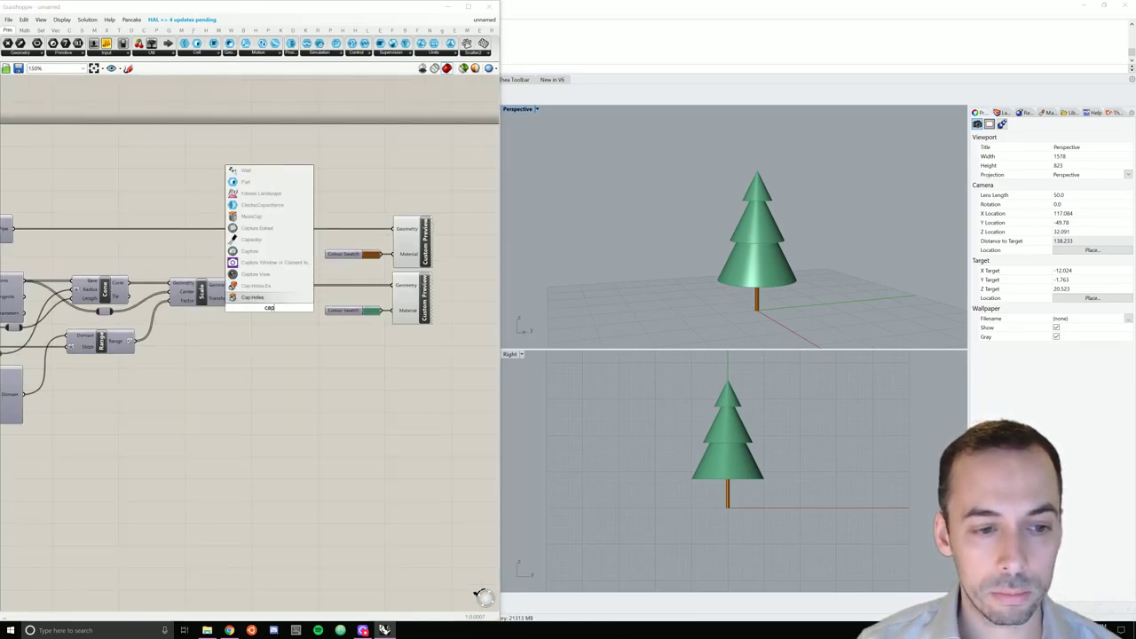
{"action": "left_click", "coordinate": [252, 296]}
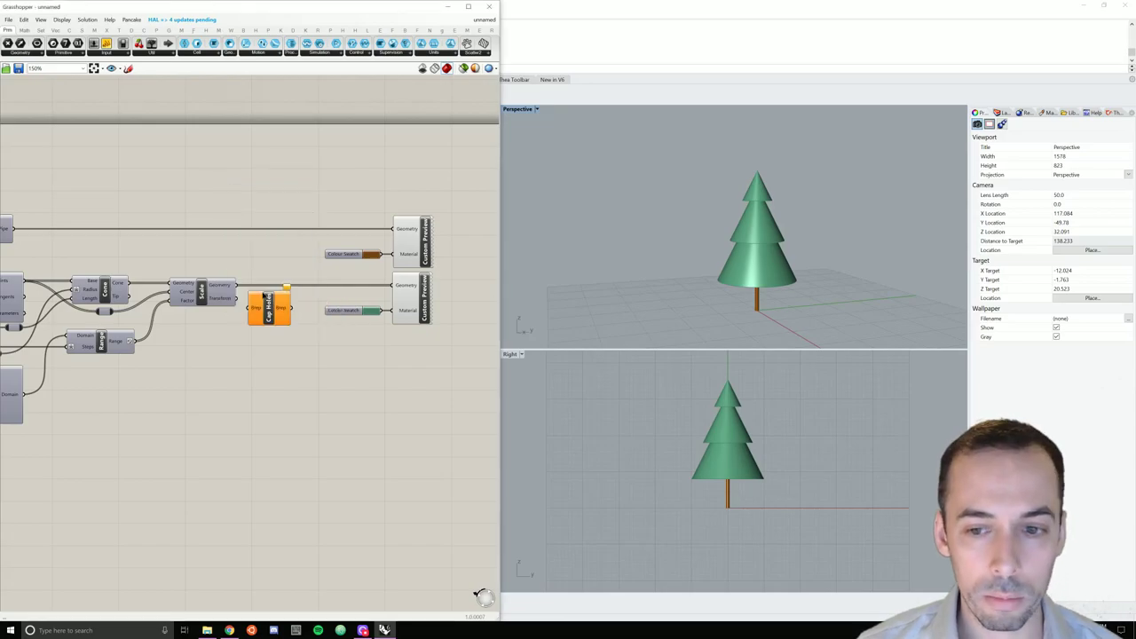
{"action": "right_click_drag", "start_coordinate": [757, 277], "coordinate": [765, 242]}
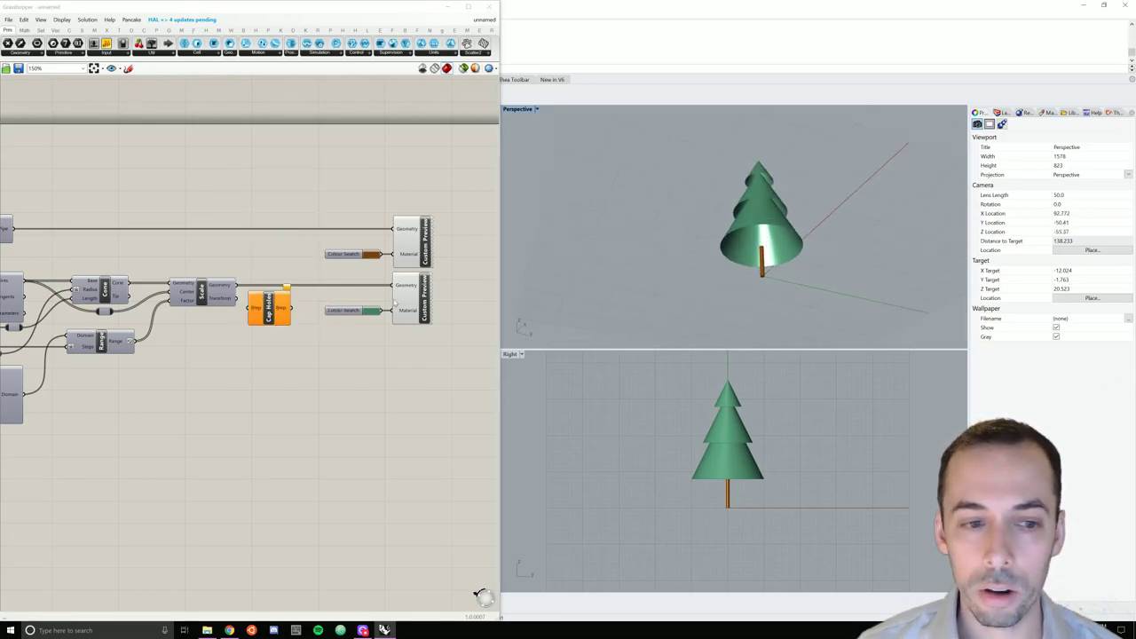
{"action": "scroll", "coordinate": [251, 272], "scroll_direction": "up", "scroll_amount": 3}
{"action": "left_click_drag", "start_coordinate": [229, 291], "coordinate": [260, 292]}
{"action": "left_click", "coordinate": [283, 332]}
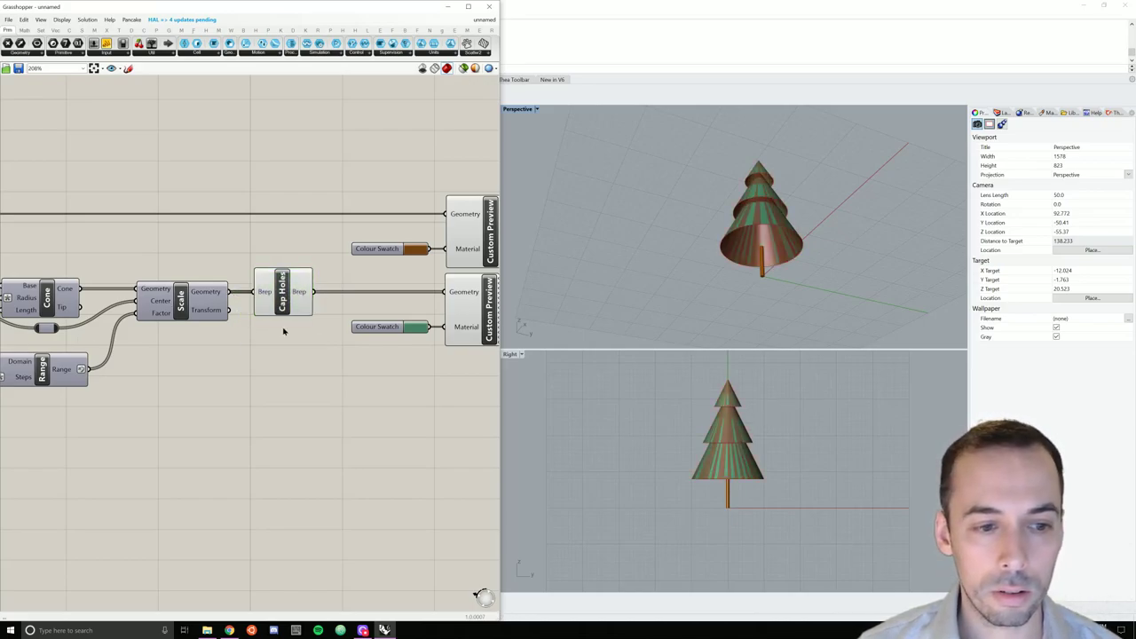
Turn off the preview of the canopy's Custom Preview component and view the tree from below.
{"action": "right_click", "coordinate": [498, 294]}
{"action": "left_click", "coordinate": [524, 316]}
{"action": "right_click_drag", "start_coordinate": [826, 236], "coordinate": [842, 266]}
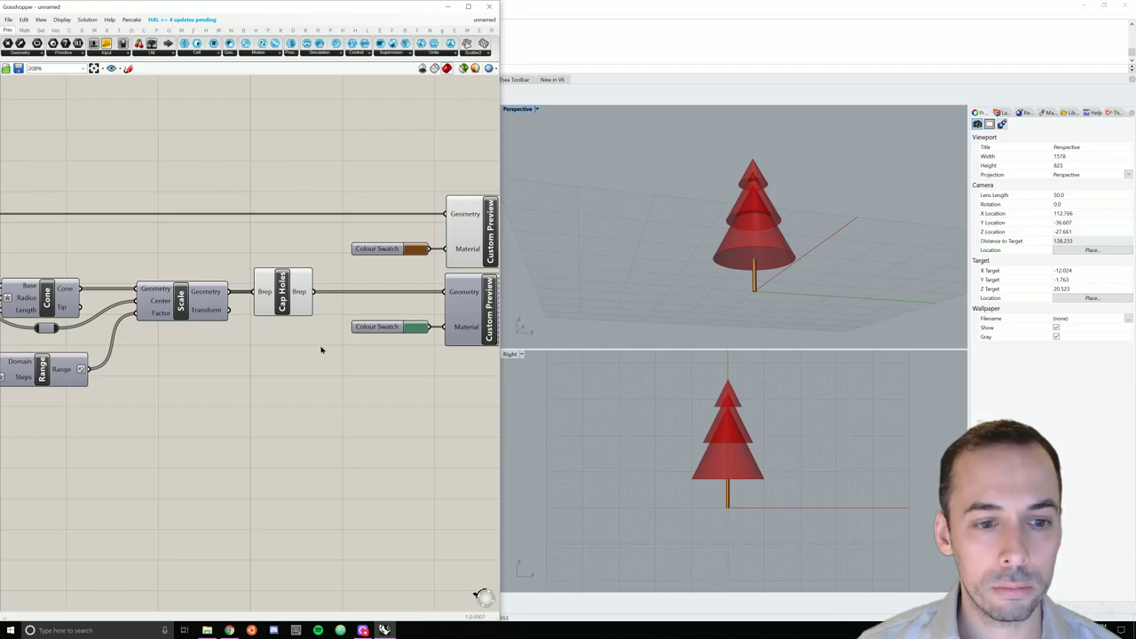
Add a Solid Union component and wire it between Cap Holes' Brep output and the lower Custom Preview's Geometry input.
{"action": "double_click", "coordinate": [321, 348]}
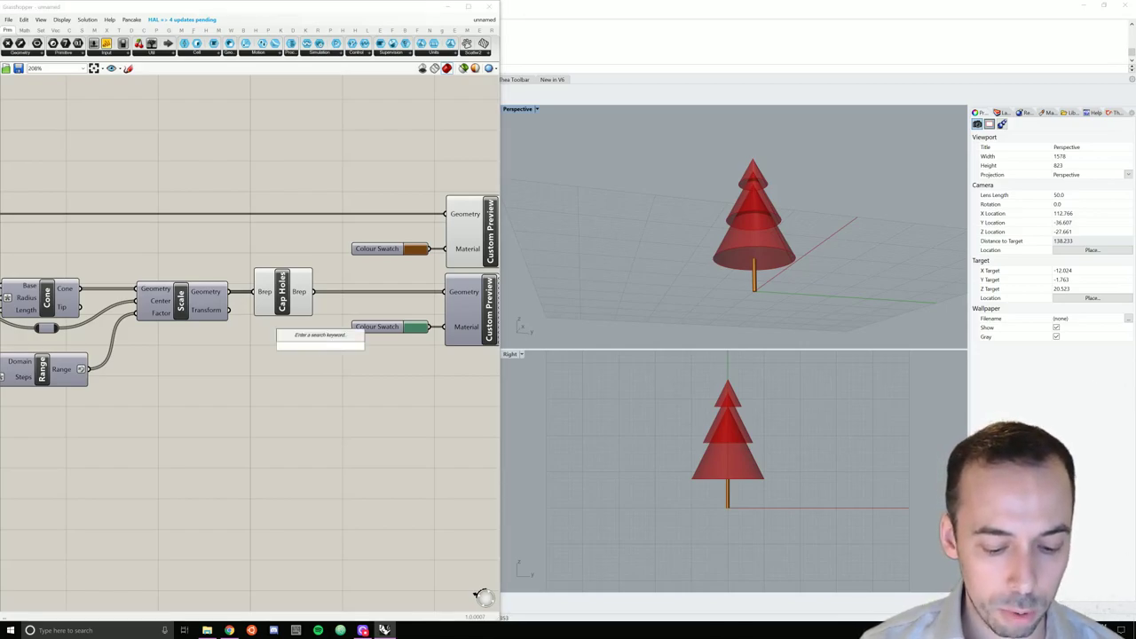
{"action": "type", "text": "solid unit"}
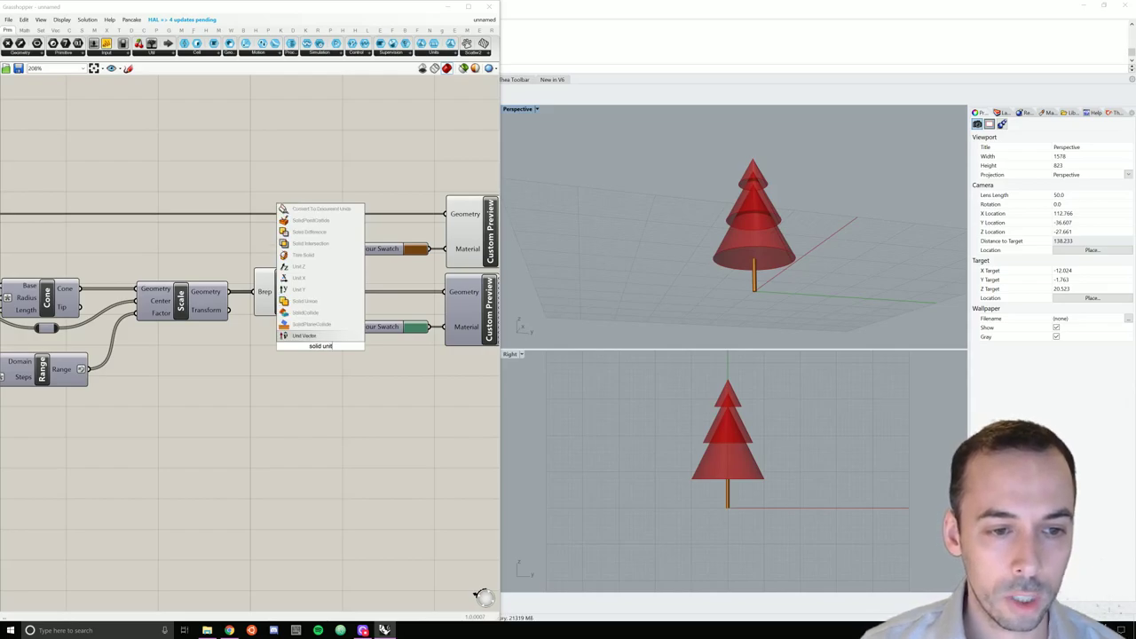
{"action": "left_click", "coordinate": [298, 303]}
{"action": "left_click_drag", "start_coordinate": [318, 350], "coordinate": [444, 292]}
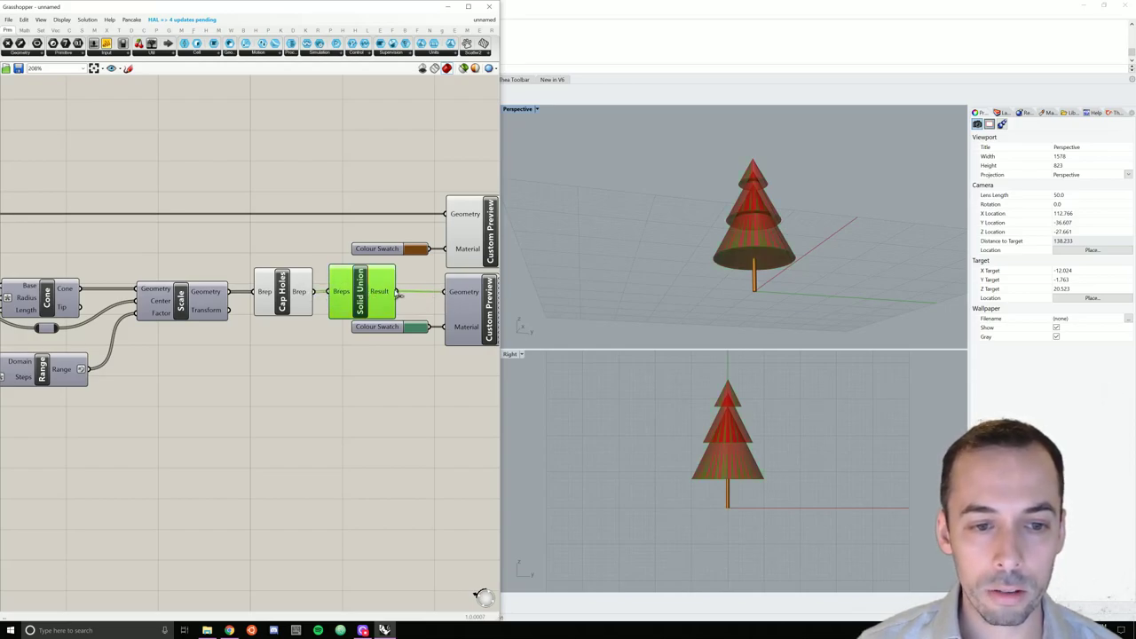
Shift the two Custom Previews with their Colour Swatches to the right so they clear the Solid Union component.
{"action": "scroll", "coordinate": [403, 321], "scroll_direction": "down", "scroll_amount": 3}
{"action": "left_click_drag", "start_coordinate": [467, 222], "coordinate": [454, 327]}
{"action": "left_click", "coordinate": [408, 342]}
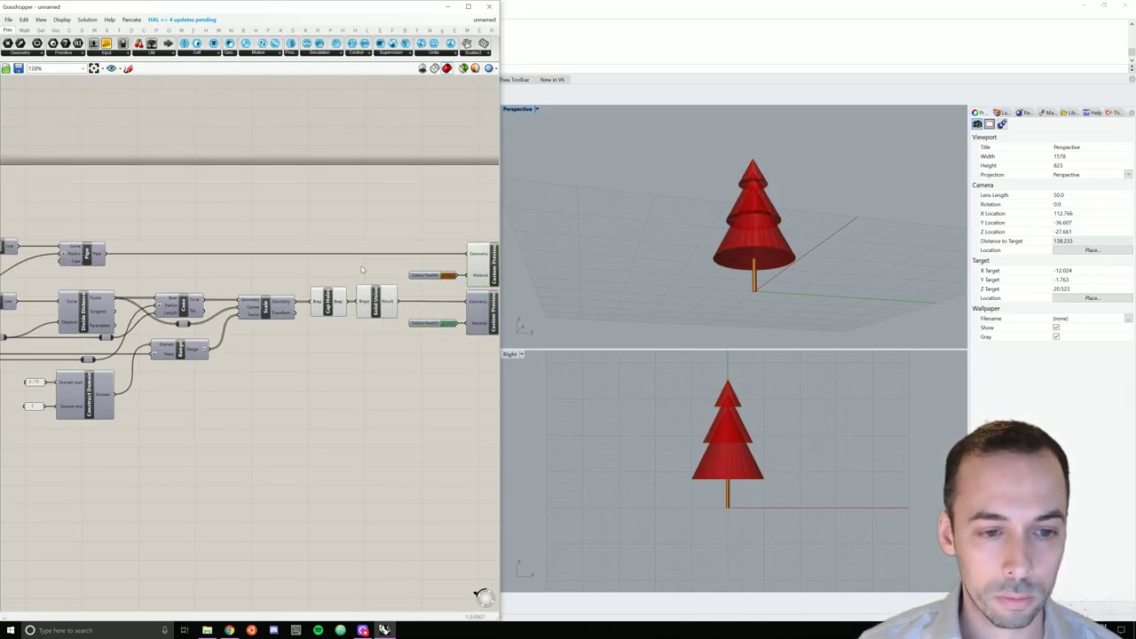
Turn off the preview of the Cap Holes and Solid Union components.
{"action": "left_click_drag", "start_coordinate": [378, 275], "coordinate": [317, 327]}
{"action": "middle_click", "coordinate": [333, 306]}
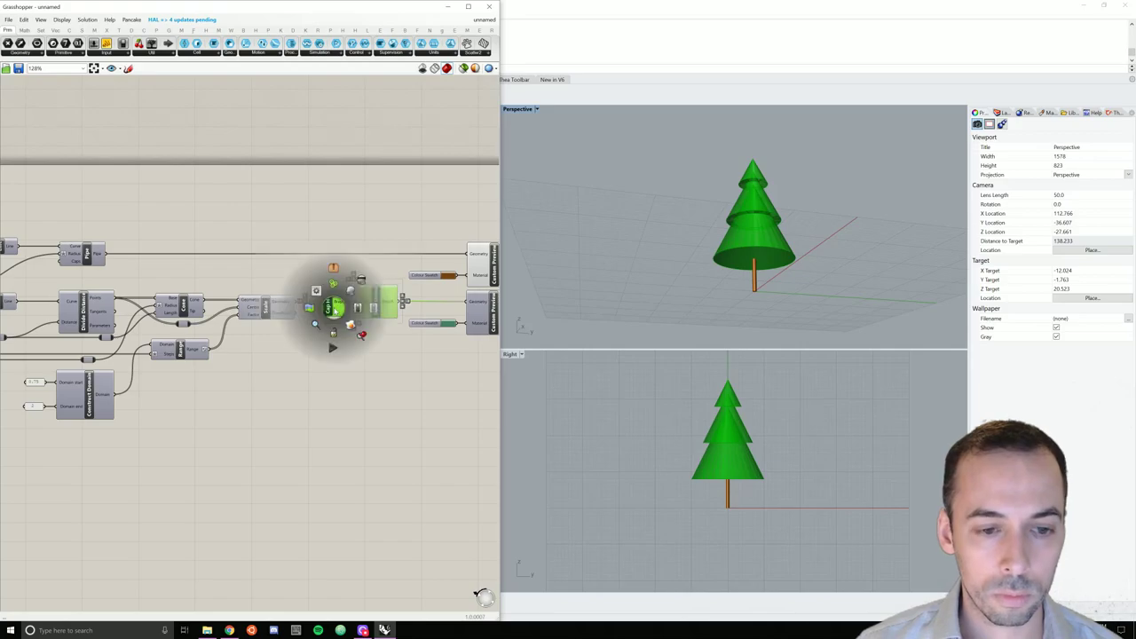
{"action": "left_click", "coordinate": [362, 282]}
{"action": "left_click", "coordinate": [415, 316]}
Turn on the preview of the canopy's Custom Preview component and view the tree from above ground level.
{"action": "scroll", "coordinate": [415, 316], "scroll_direction": "up", "scroll_amount": 3}
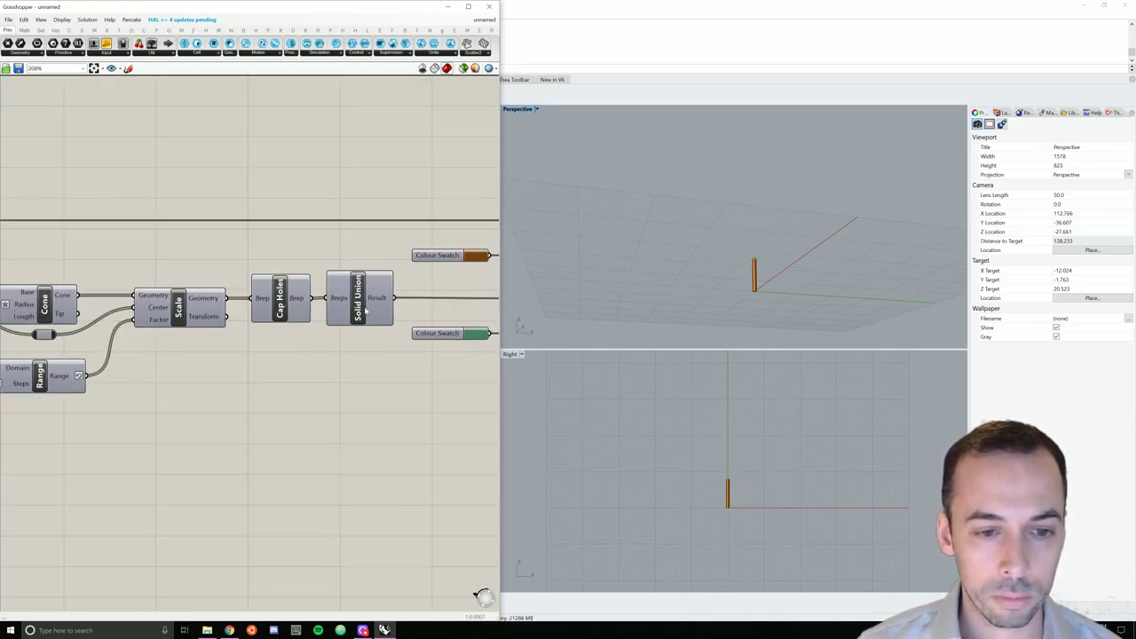
{"action": "scroll", "coordinate": [373, 335], "scroll_direction": "down", "scroll_amount": 2}
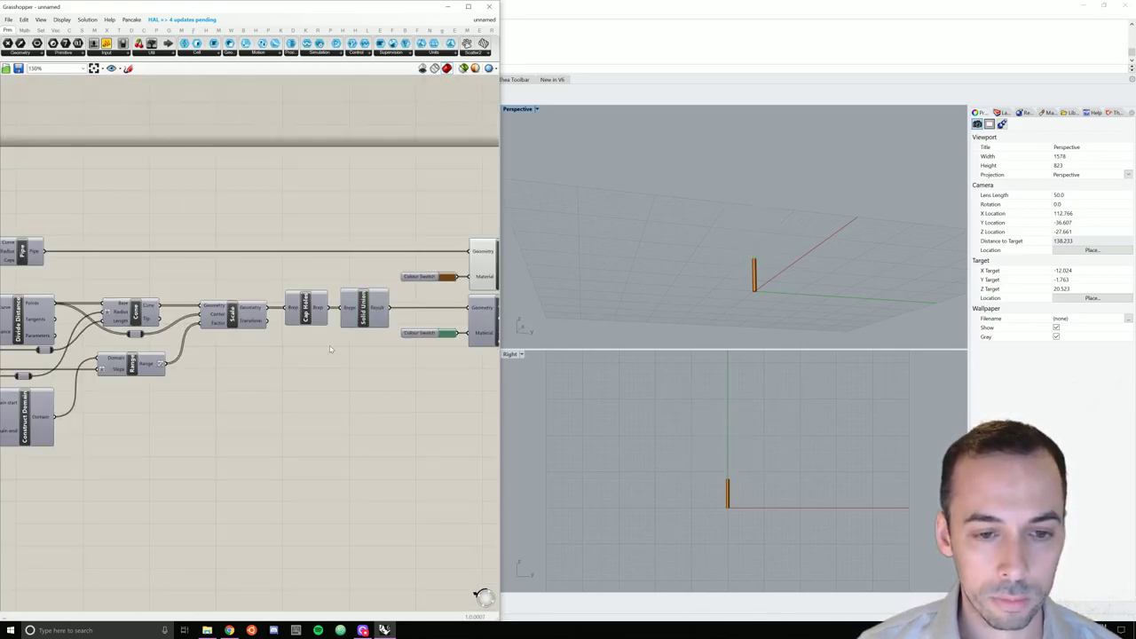
{"action": "scroll", "coordinate": [418, 342], "scroll_direction": "down", "scroll_amount": 1}
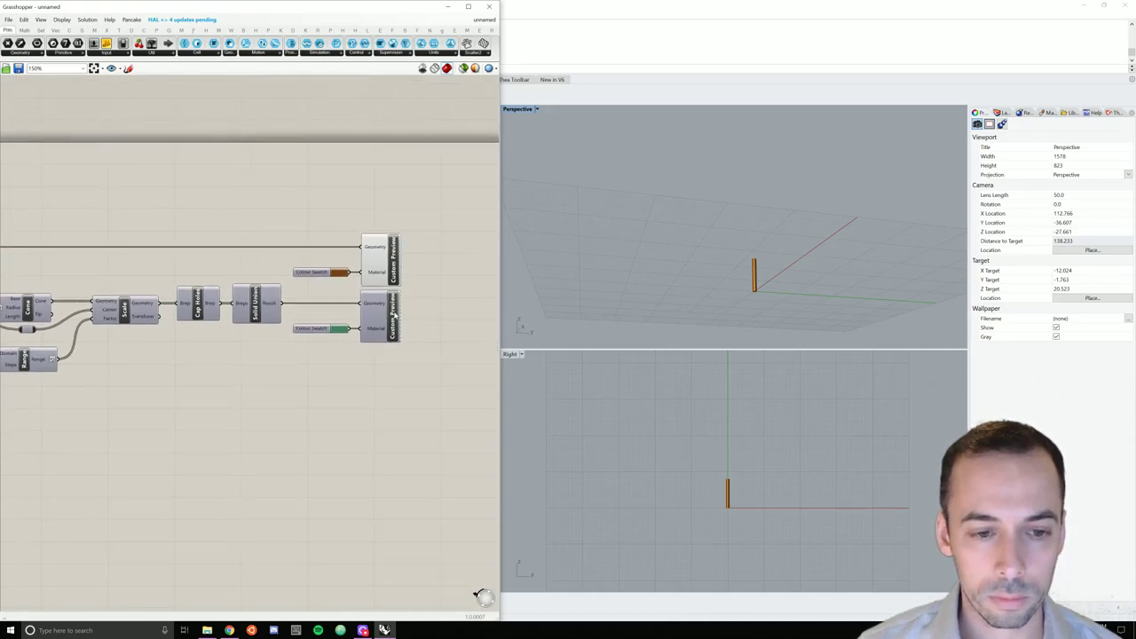
{"action": "right_click", "coordinate": [390, 313]}
{"action": "left_click", "coordinate": [413, 330]}
{"action": "scroll", "coordinate": [358, 304], "scroll_direction": "down", "scroll_amount": 1}
{"action": "right_click_drag", "start_coordinate": [358, 304], "coordinate": [422, 309]}
{"action": "right_click_drag", "start_coordinate": [711, 236], "coordinate": [710, 248]}
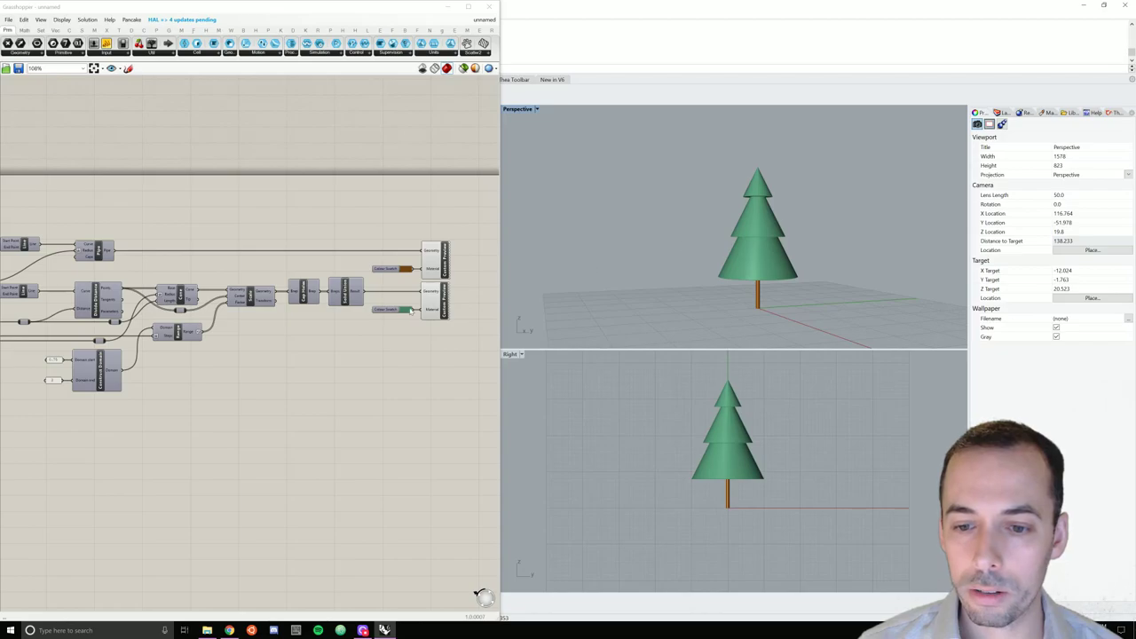
Group all the components of the tree definition, from the number sliders to the Custom Previews.
{"action": "scroll", "coordinate": [359, 293], "scroll_direction": "down", "scroll_amount": 4}
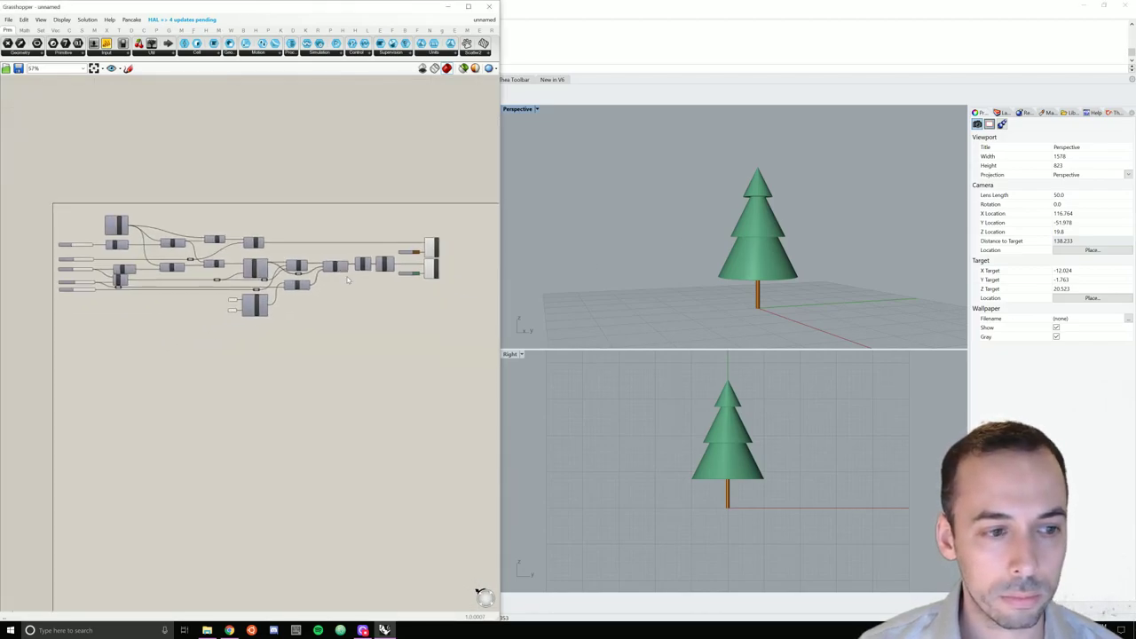
{"action": "scroll", "coordinate": [348, 280], "scroll_direction": "up", "scroll_amount": 2}
{"action": "scroll", "coordinate": [319, 288], "scroll_direction": "down", "scroll_amount": 3}
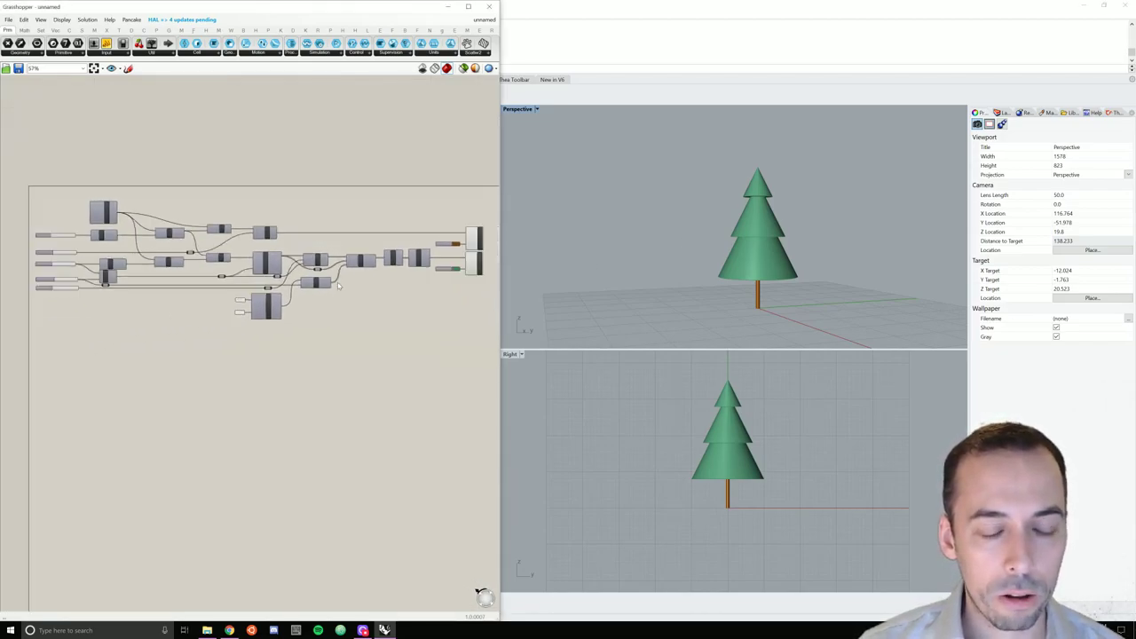
{"action": "scroll", "coordinate": [217, 253], "scroll_direction": "up", "scroll_amount": 1}
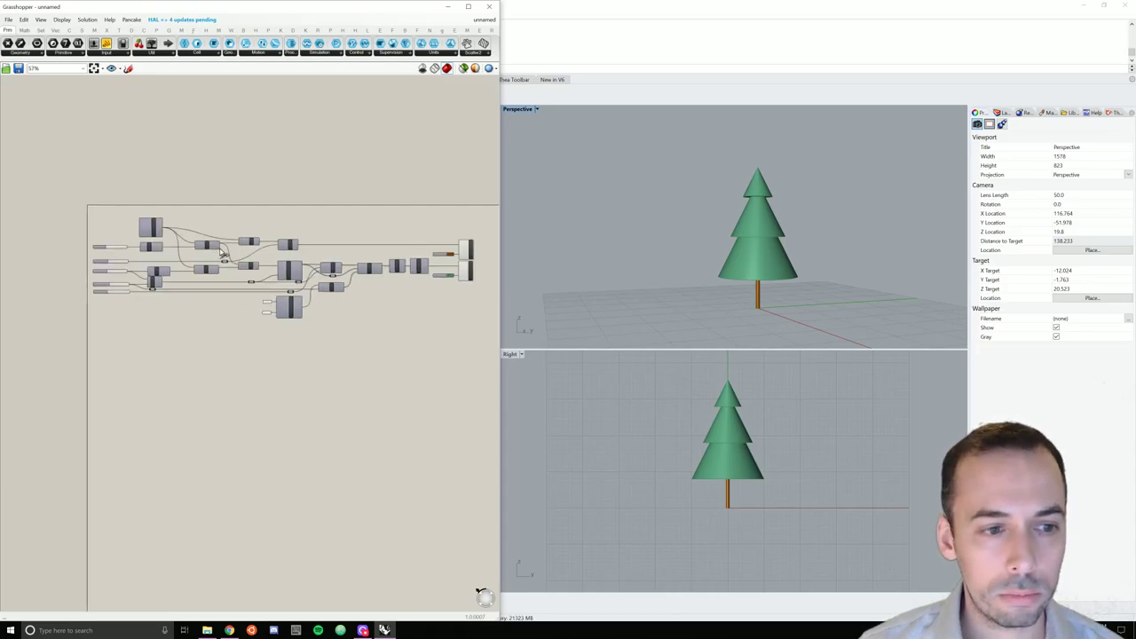
{"action": "left_click_drag", "start_coordinate": [480, 213], "coordinate": [90, 358]}
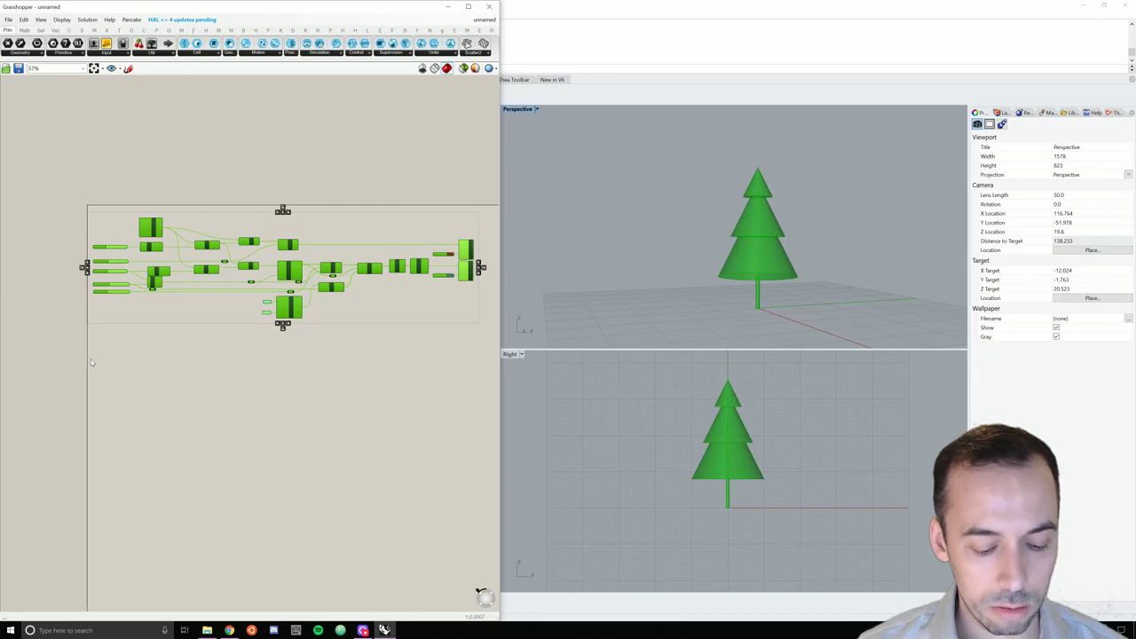
{"action": "key", "text": "ctrl+g"}
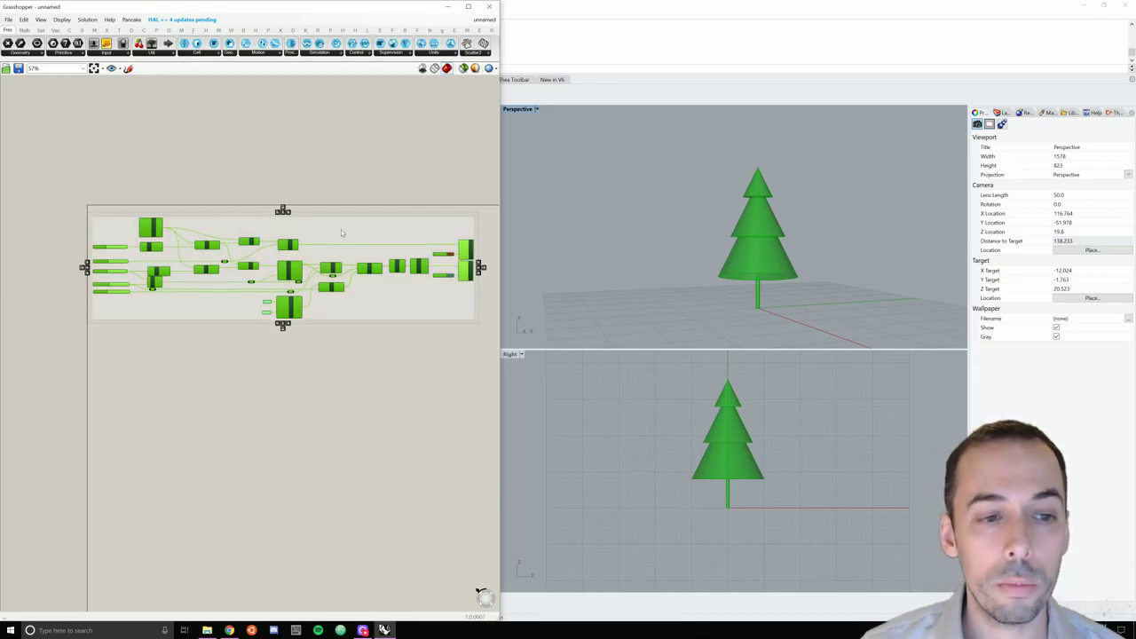
Name the new group "conical conifer".
{"action": "left_click", "coordinate": [336, 230]}
{"action": "scroll", "coordinate": [296, 226], "scroll_direction": "up", "scroll_amount": 3}
{"action": "right_click", "coordinate": [303, 220]}
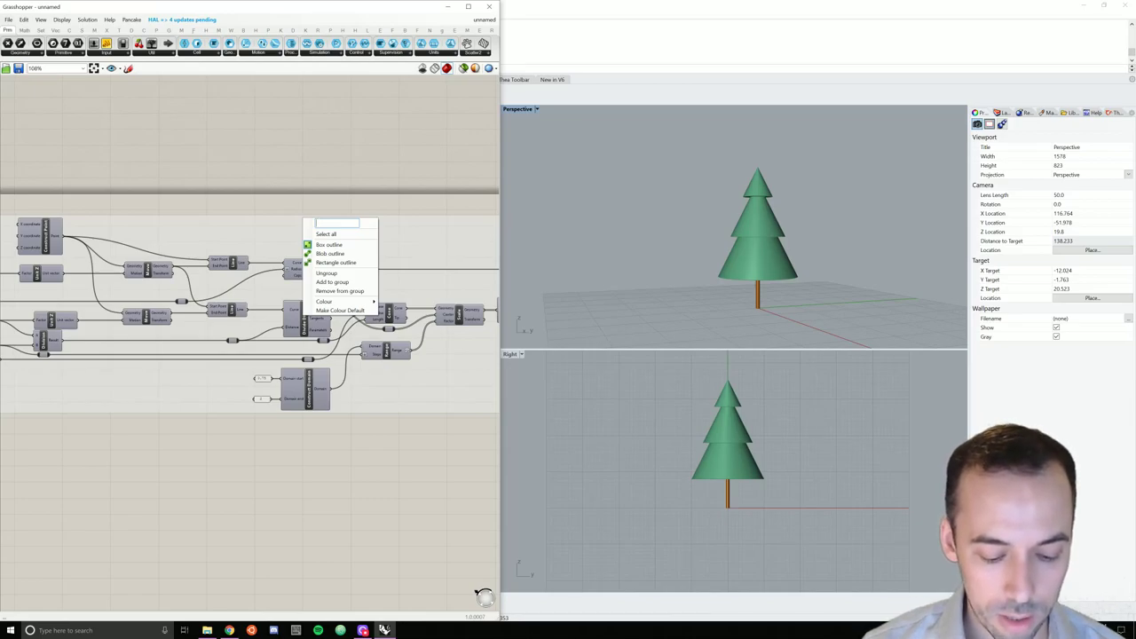
{"action": "type", "text": "conical conifer"}
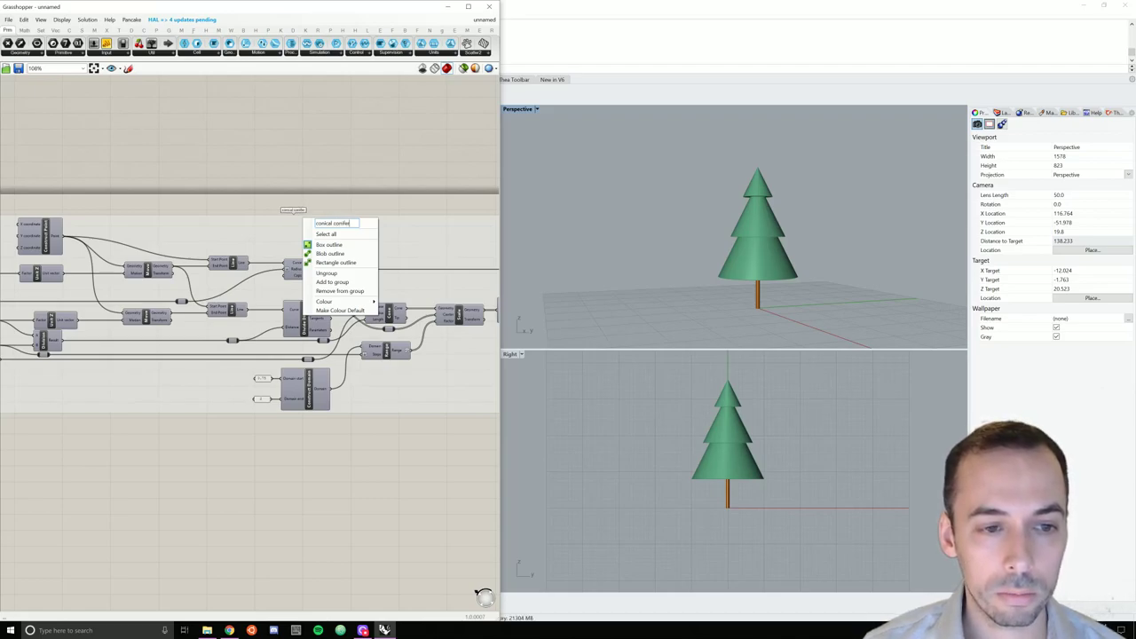
{"action": "key", "text": "Return"}
{"action": "scroll", "coordinate": [256, 226], "scroll_direction": "down", "scroll_amount": 3}
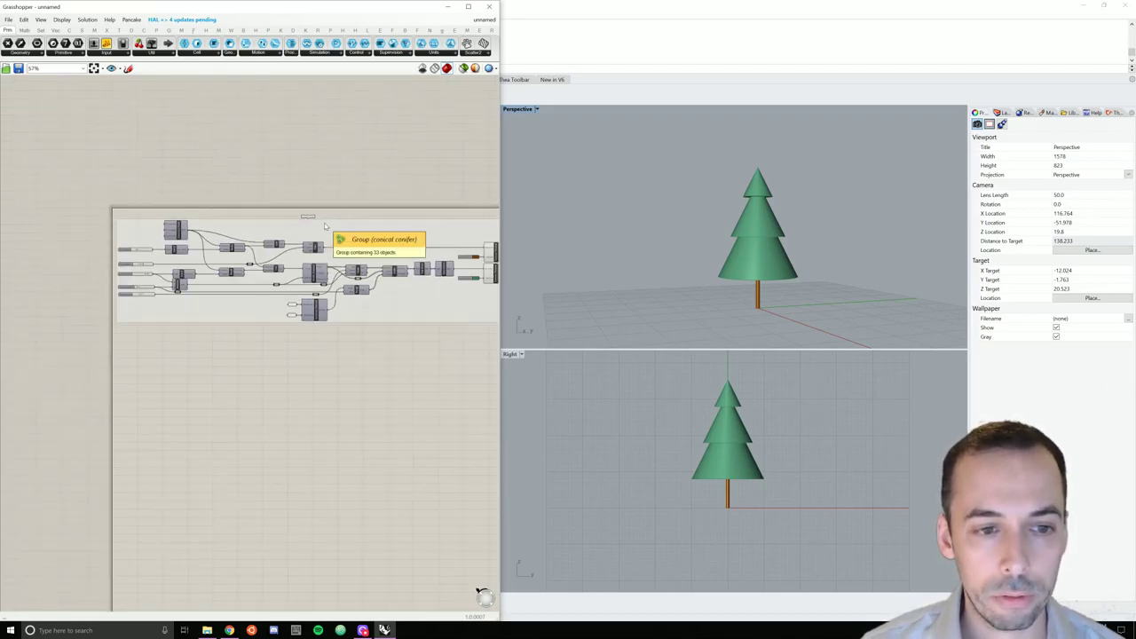
Add a Scribble above the group's start and set its text to "Parametric tree".
{"action": "scroll", "coordinate": [208, 232], "scroll_direction": "up", "scroll_amount": 3}
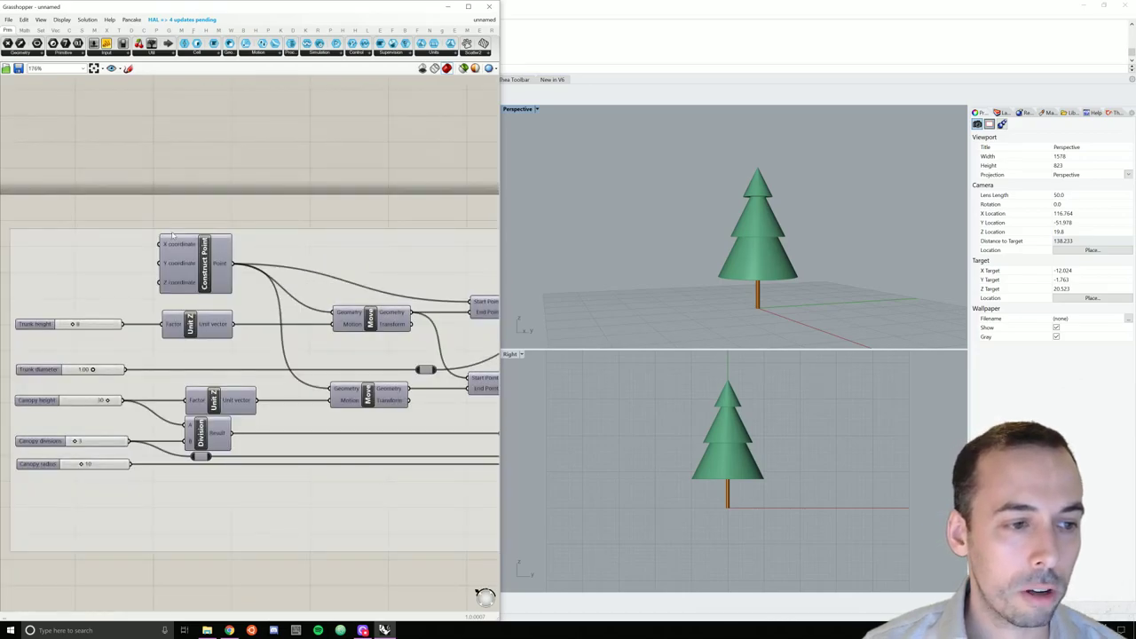
{"action": "scroll", "coordinate": [130, 261], "scroll_direction": "down", "scroll_amount": 1}
{"action": "scroll", "coordinate": [112, 239], "scroll_direction": "up", "scroll_amount": 1}
{"action": "left_click_drag", "start_coordinate": [112, 239], "coordinate": [148, 251]}
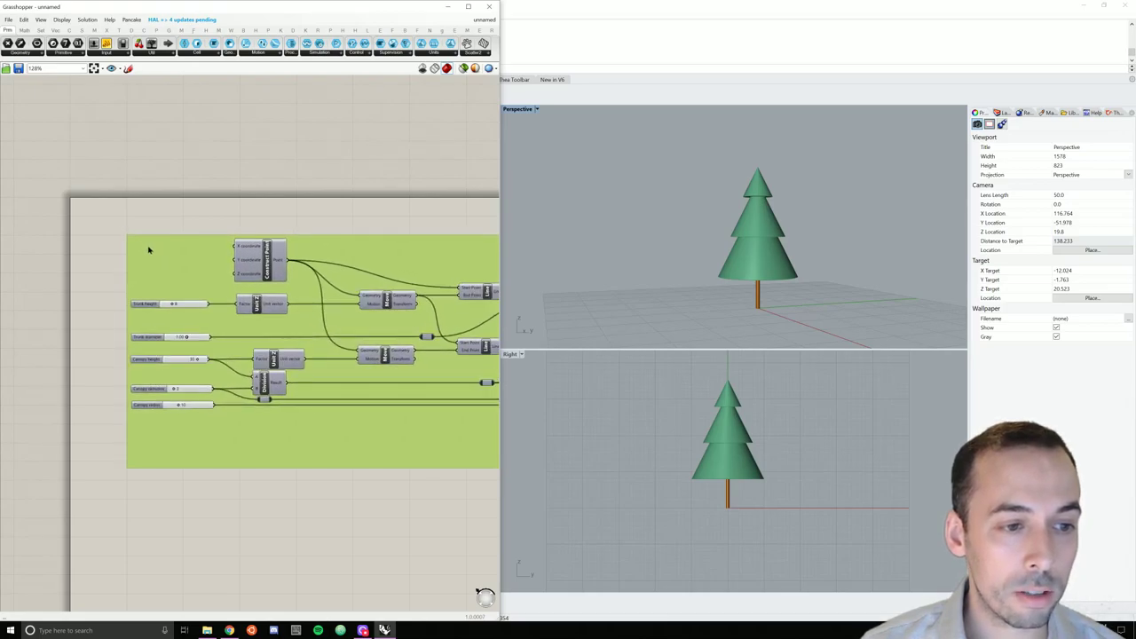
{"action": "left_click", "coordinate": [146, 233]}
{"action": "double_click", "coordinate": [156, 224]}
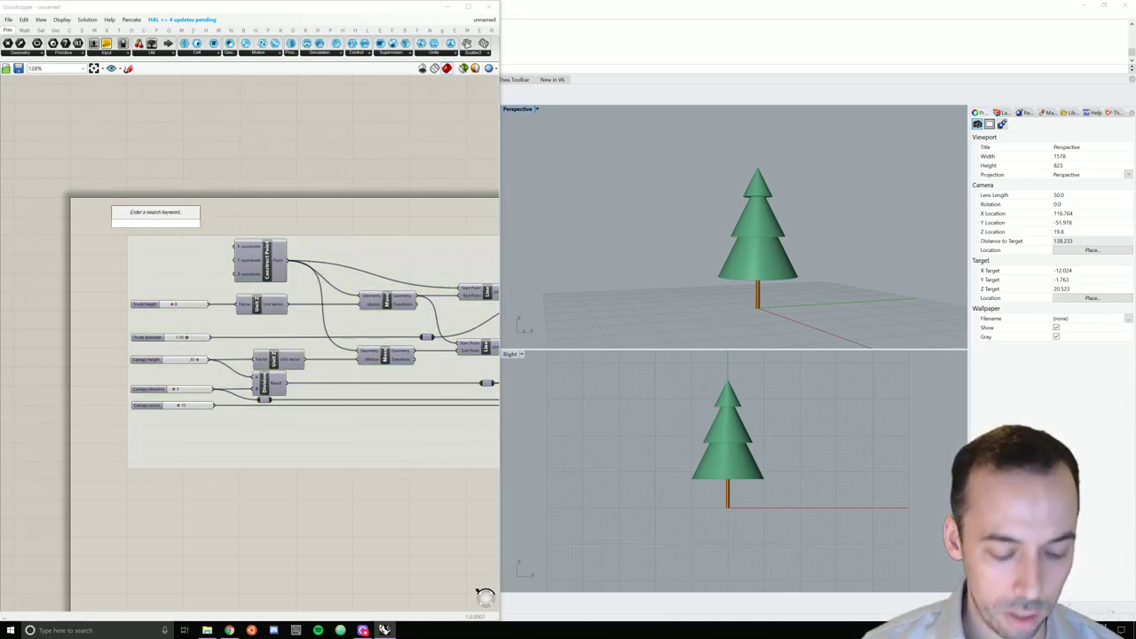
{"action": "type", "text": "scrib"}
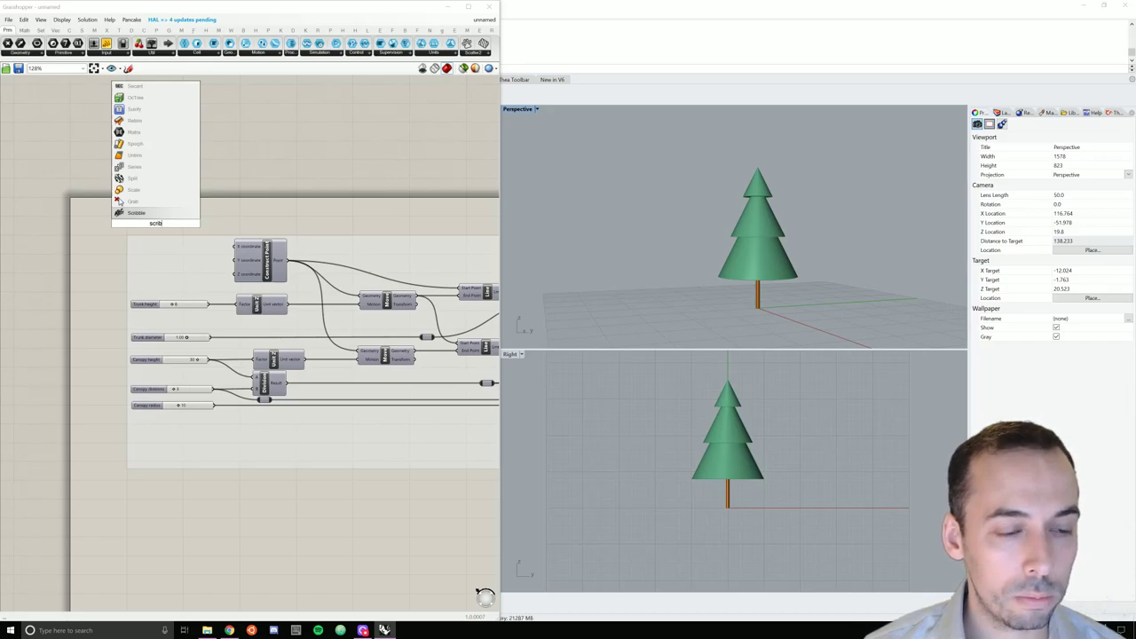
{"action": "key", "text": "Return"}
{"action": "double_click", "coordinate": [153, 227]}
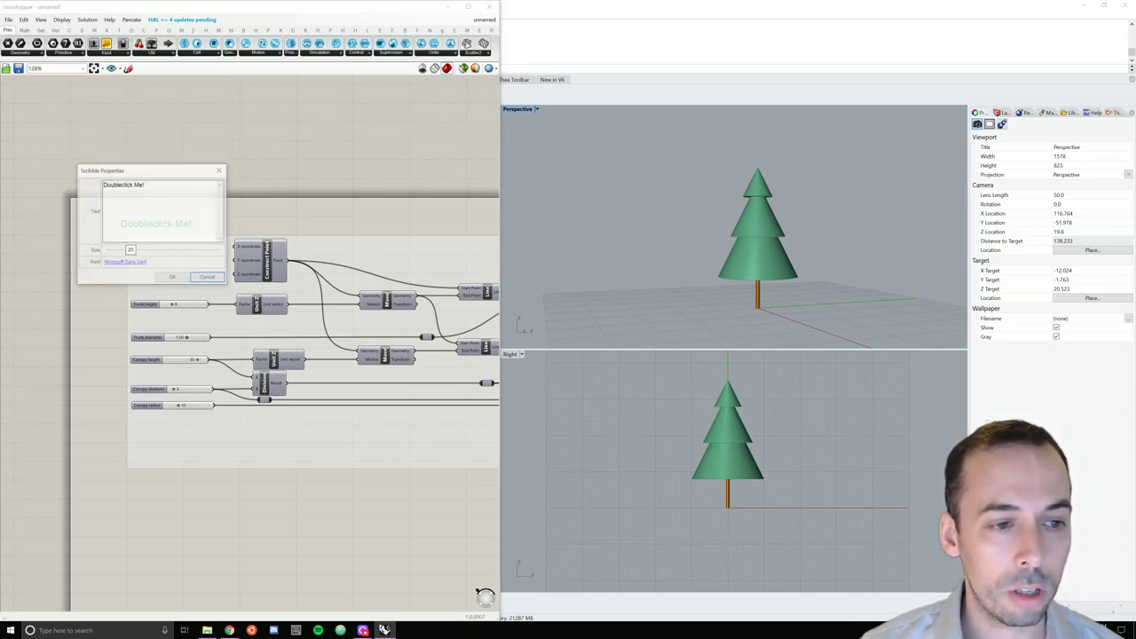
{"action": "type", "text": "Parametric tree"}
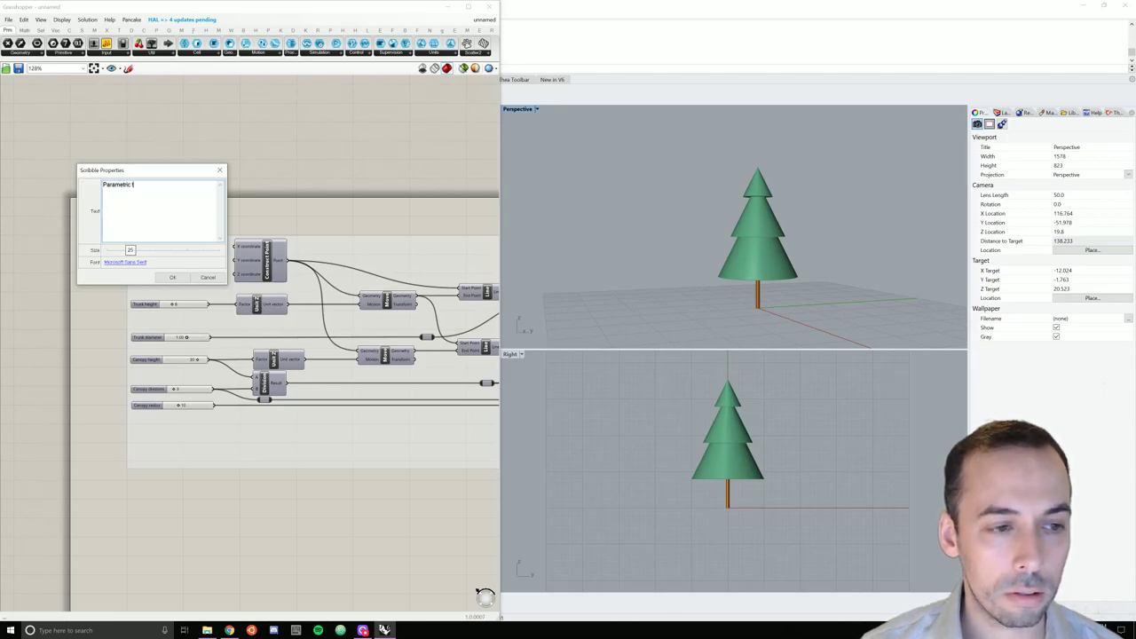
Set the scribble's font to Segoe Print, enlarge its text and place it just above the group's upper-left corner.
{"action": "left_click", "coordinate": [126, 262]}
{"action": "left_click", "coordinate": [524, 199]}
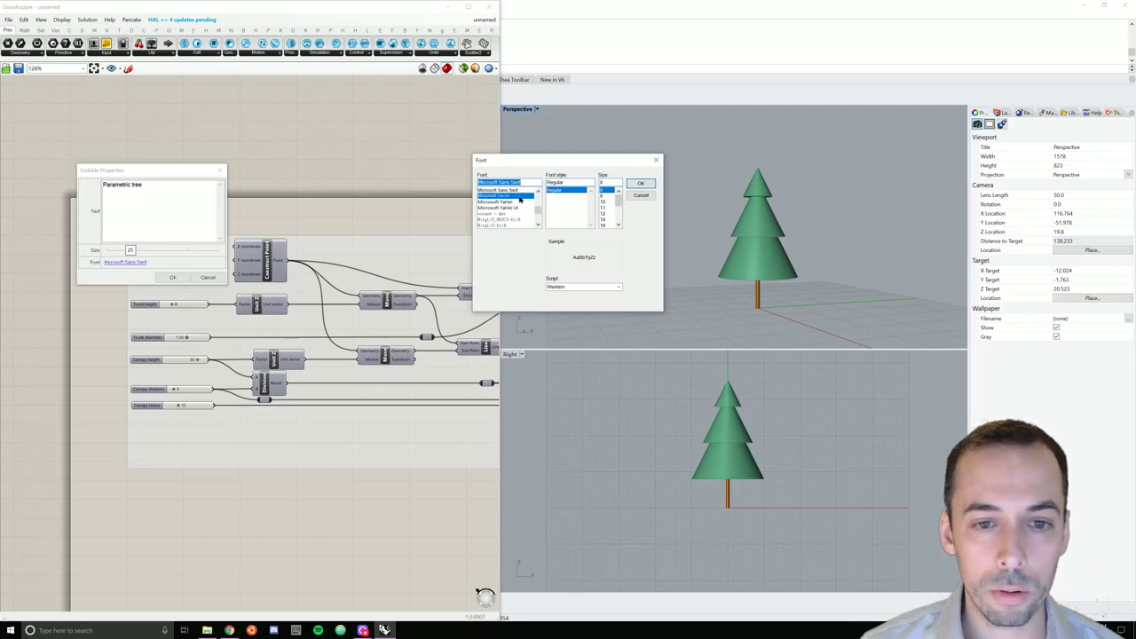
{"action": "scroll", "coordinate": [508, 204], "scroll_direction": "up", "scroll_amount": 10}
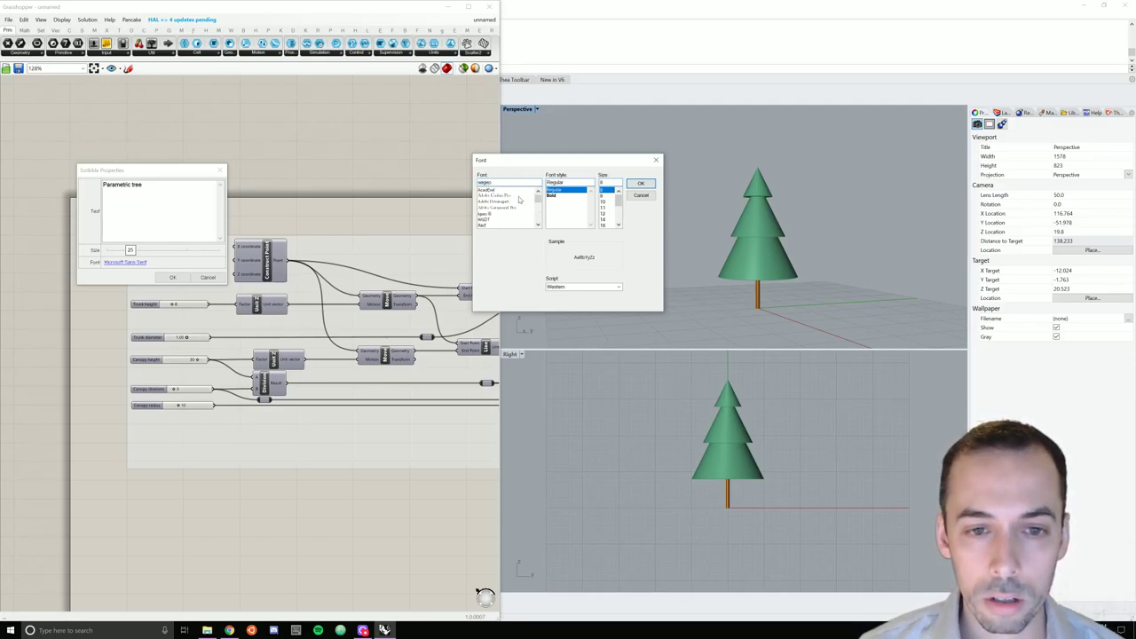
{"action": "type", "text": "seg"}
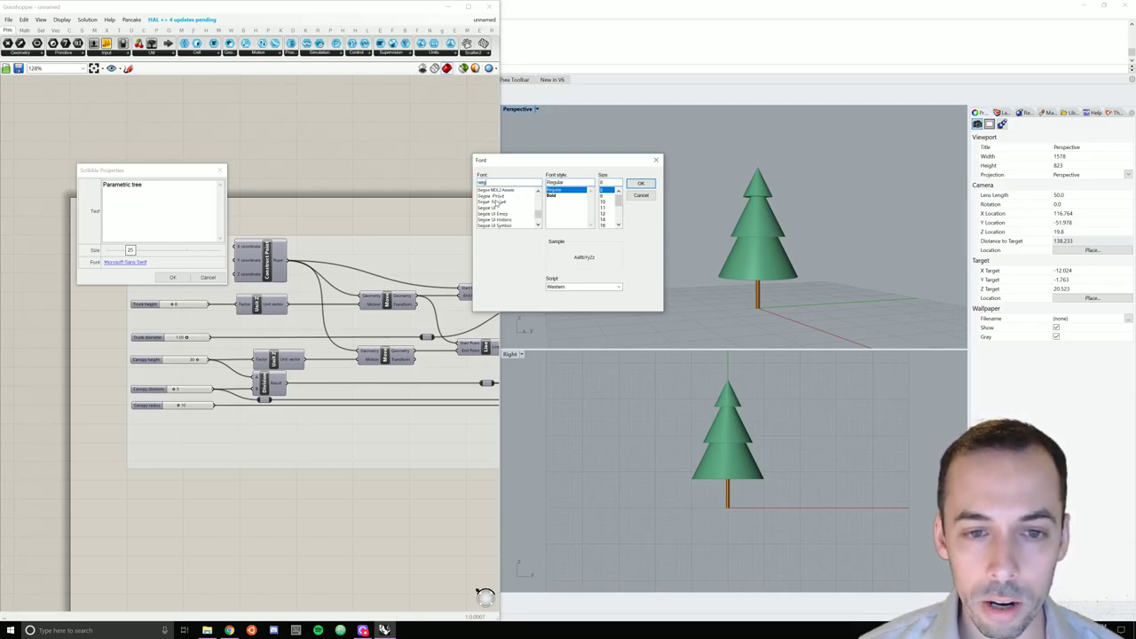
{"action": "left_click", "coordinate": [490, 197]}
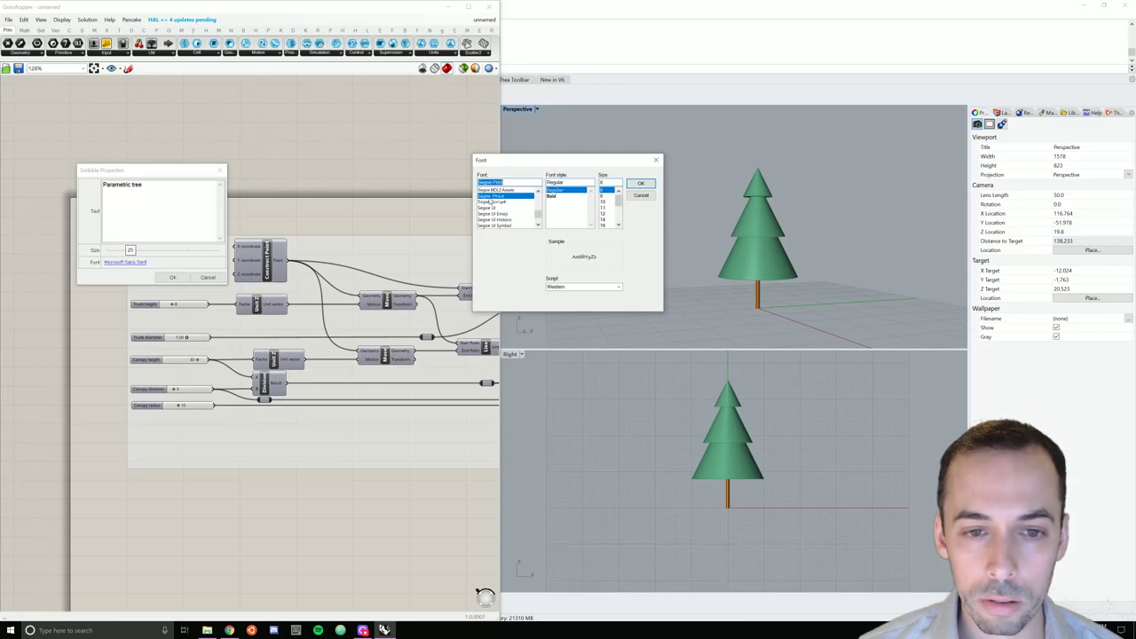
{"action": "left_click", "coordinate": [641, 183]}
{"action": "left_click_drag", "start_coordinate": [131, 251], "coordinate": [157, 251]}
{"action": "left_click", "coordinate": [181, 275]}
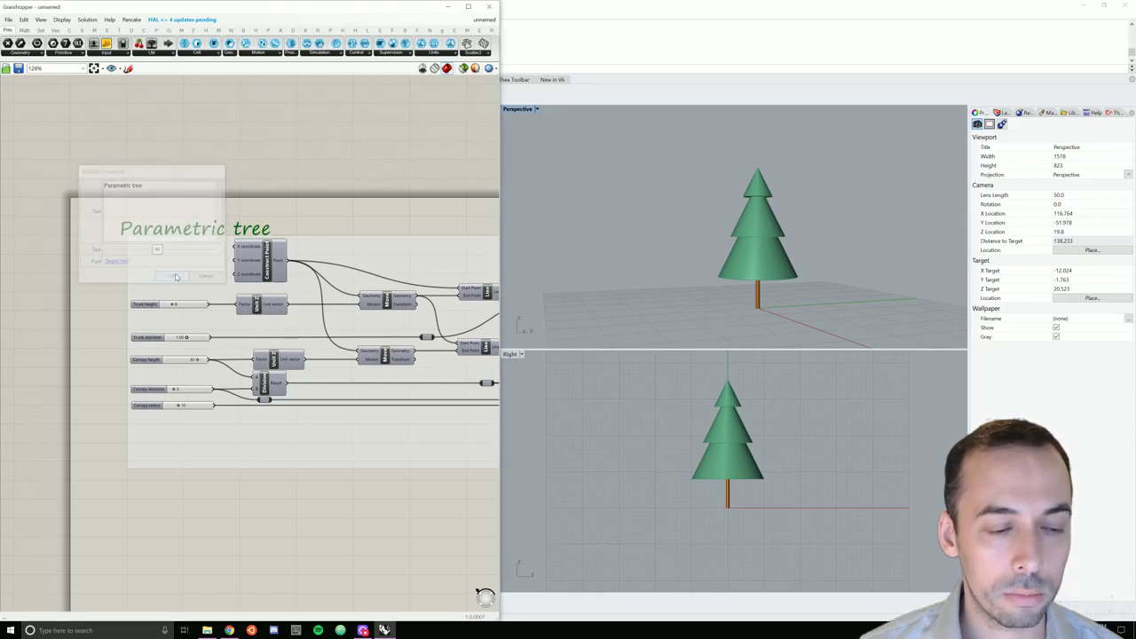
{"action": "left_click_drag", "start_coordinate": [193, 226], "coordinate": [199, 219]}
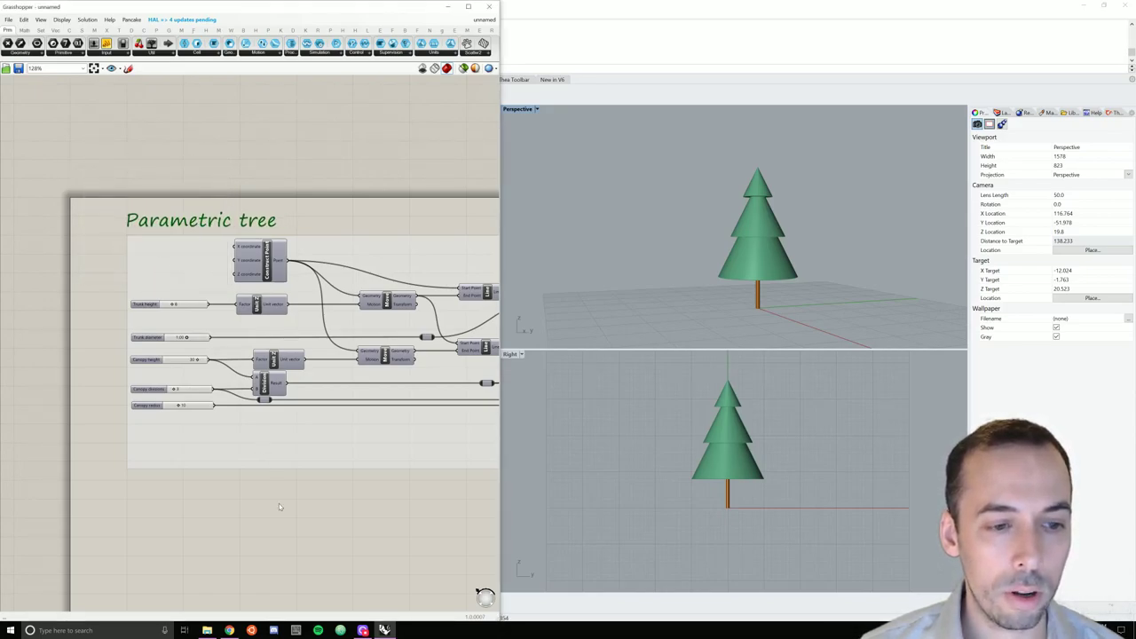
Review the grouped tree definition from the input sliders through to the Custom Preview components.
{"action": "scroll", "coordinate": [279, 498], "scroll_direction": "down", "scroll_amount": 5}
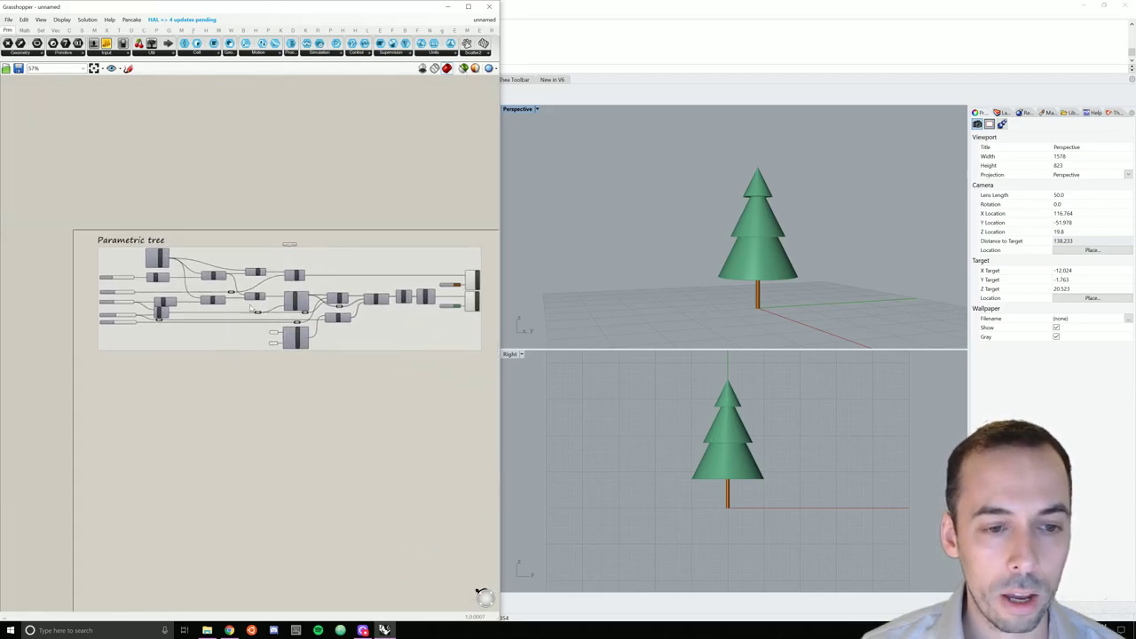
{"action": "scroll", "coordinate": [281, 284], "scroll_direction": "up", "scroll_amount": 2}
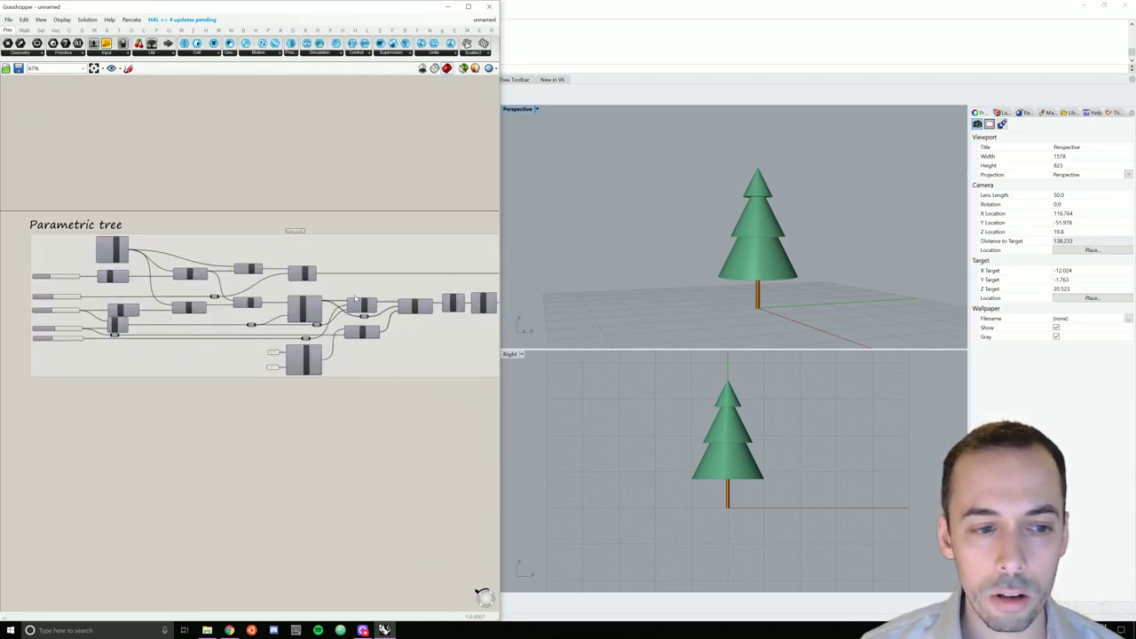
{"action": "scroll", "coordinate": [356, 298], "scroll_direction": "down", "scroll_amount": 1}
{"action": "right_click_drag", "start_coordinate": [356, 298], "coordinate": [305, 284]}
{"action": "scroll", "coordinate": [264, 308], "scroll_direction": "up", "scroll_amount": 2}
{"action": "scroll", "coordinate": [265, 308], "scroll_direction": "down", "scroll_amount": 2}
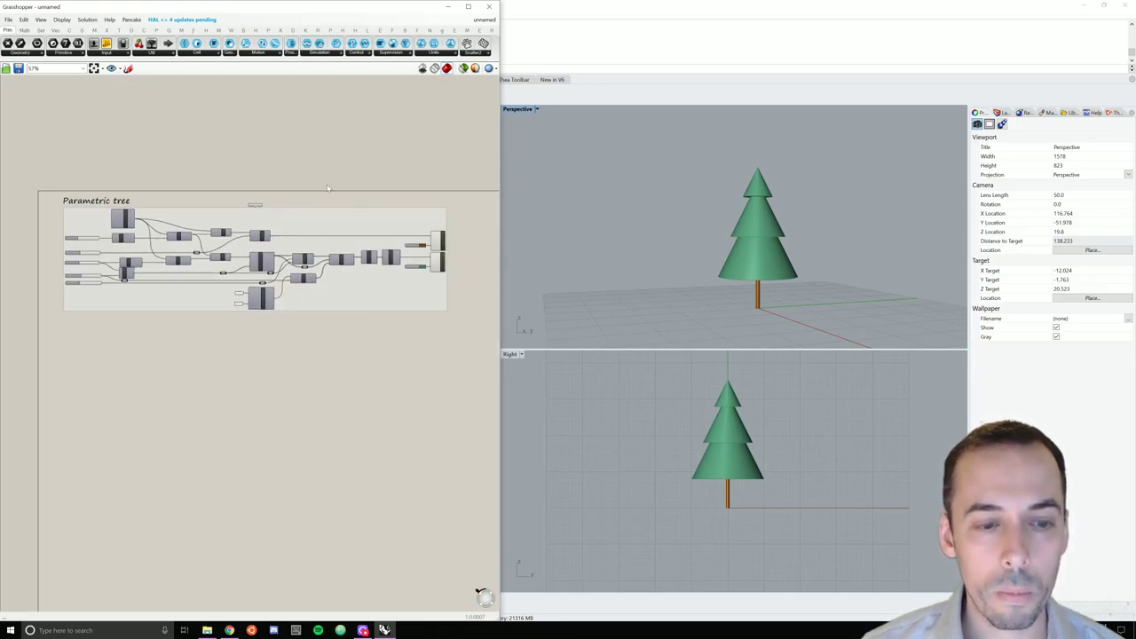
{"action": "mouse_move", "coordinate": [397, 198]}
{"action": "left_mouse_down"}
{"action": "mouse_move", "coordinate": [364, 261]}
{"action": "mouse_move", "coordinate": [380, 188]}
{"action": "mouse_move", "coordinate": [401, 205]}
{"action": "left_mouse_up"}
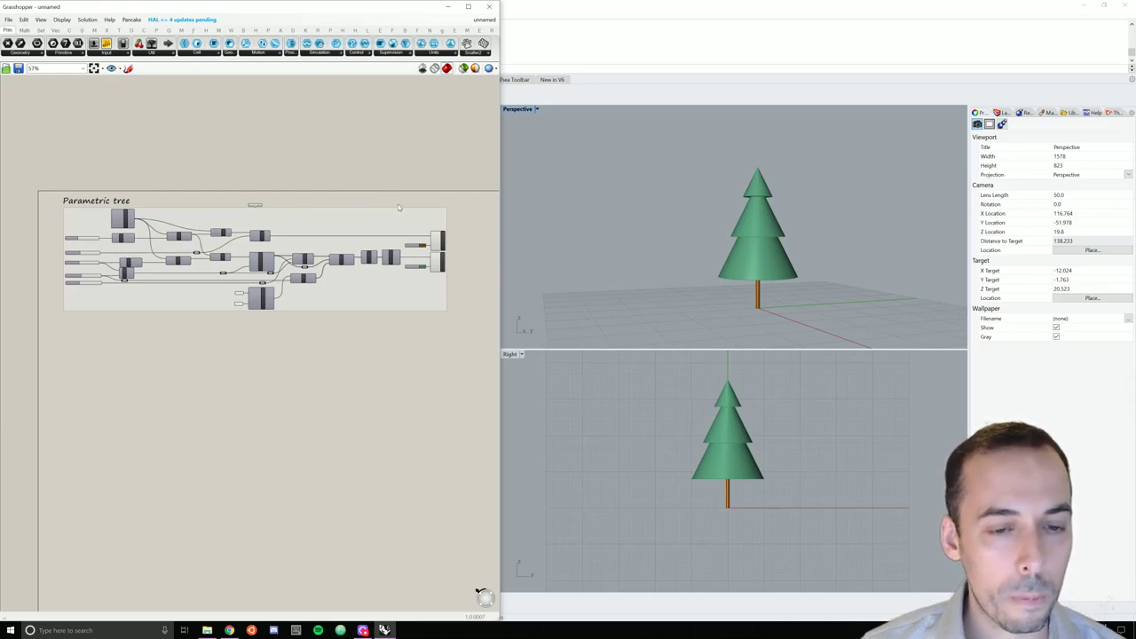
{"action": "scroll", "coordinate": [391, 233], "scroll_direction": "up", "scroll_amount": 1}
{"action": "scroll", "coordinate": [389, 241], "scroll_direction": "down", "scroll_amount": 1}
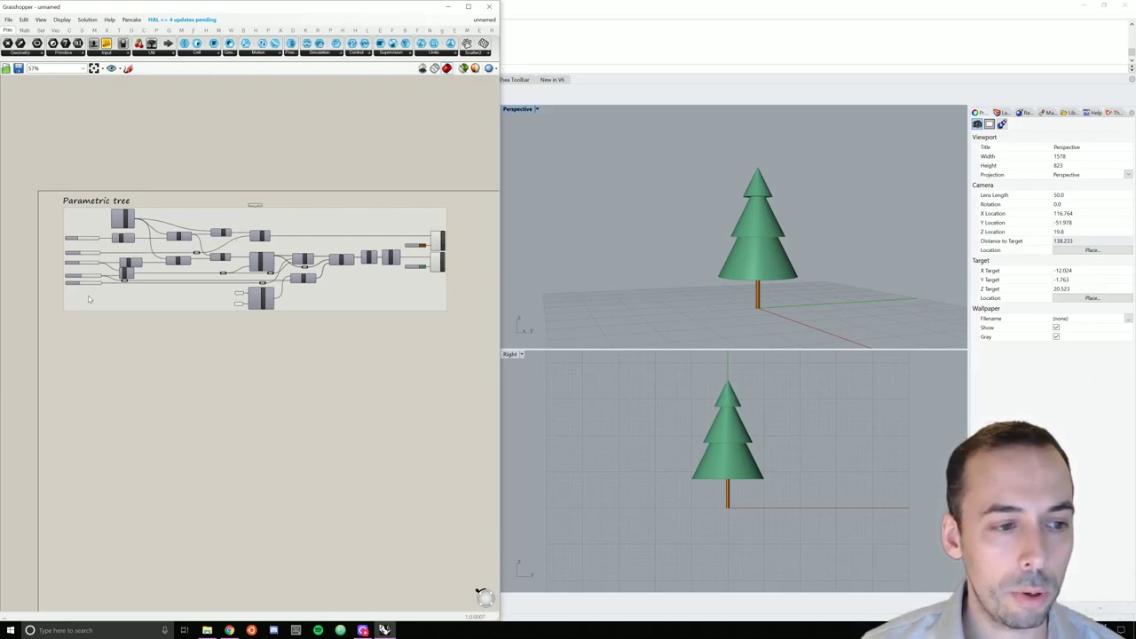
{"action": "scroll", "coordinate": [88, 299], "scroll_direction": "up", "scroll_amount": 5}
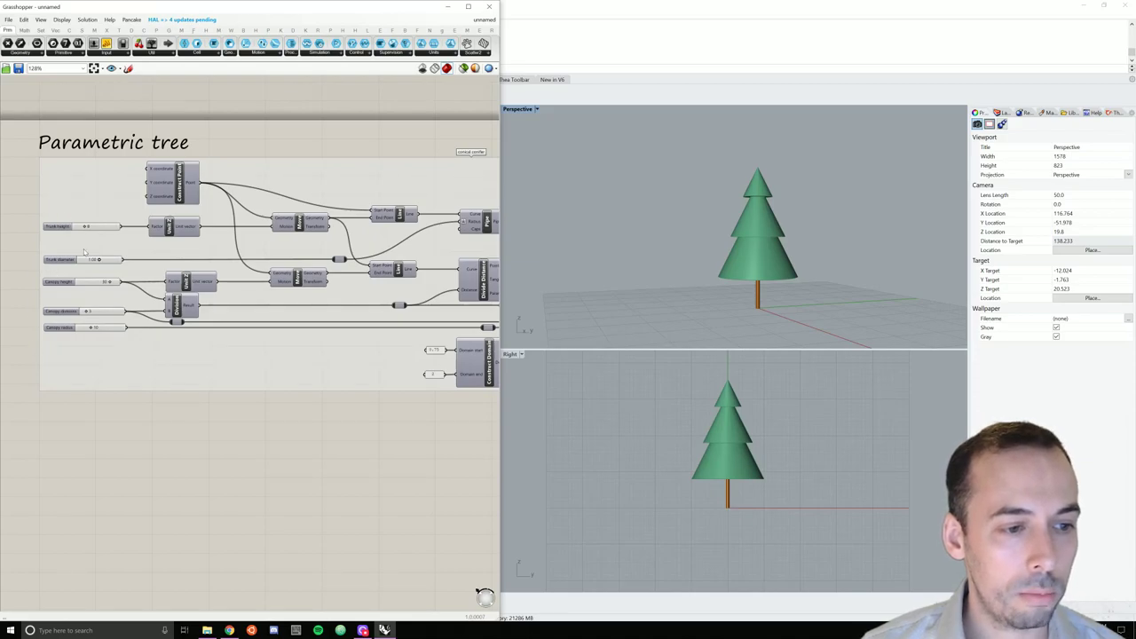
{"action": "scroll", "coordinate": [86, 261], "scroll_direction": "down", "scroll_amount": 3}
{"action": "scroll", "coordinate": [359, 273], "scroll_direction": "up", "scroll_amount": 3}
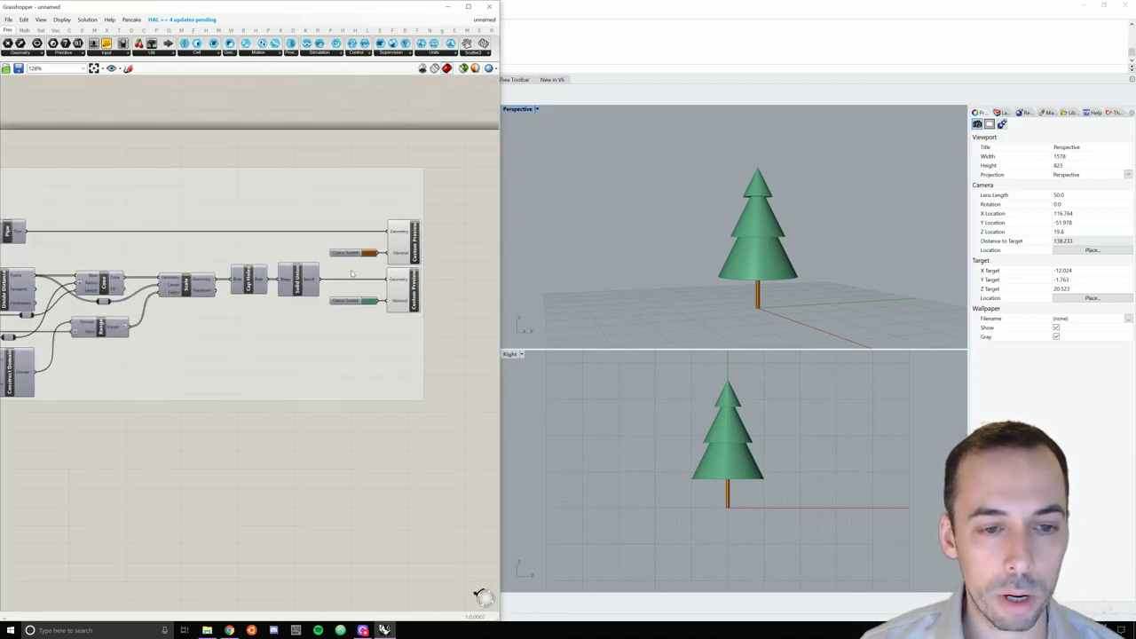
{"action": "scroll", "coordinate": [359, 273], "scroll_direction": "down", "scroll_amount": 5}
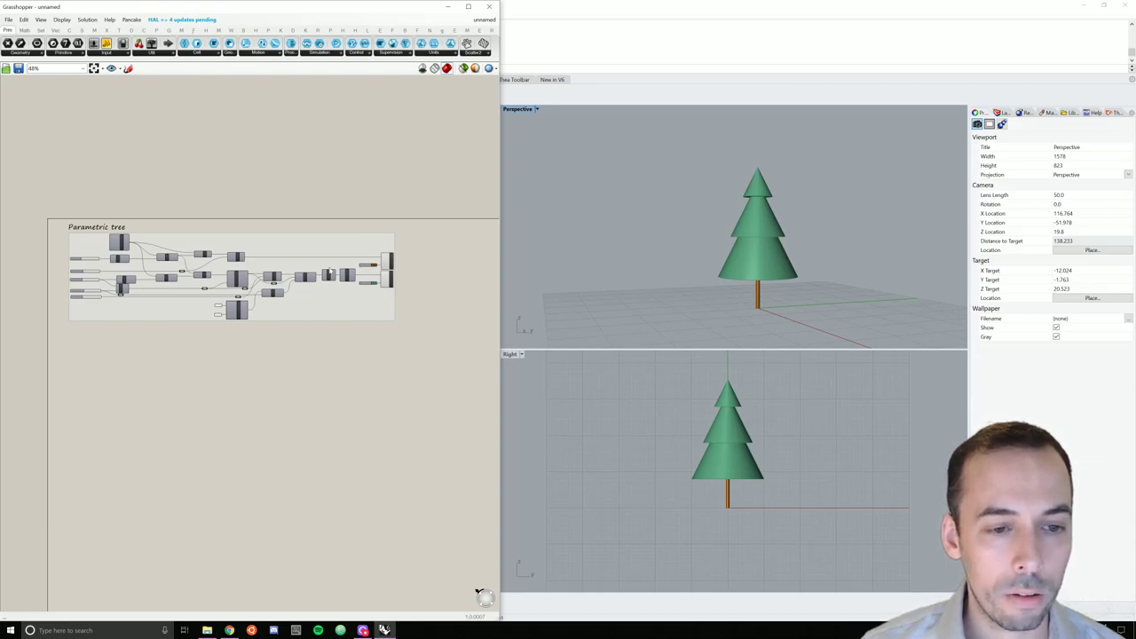
{"action": "scroll", "coordinate": [329, 272], "scroll_direction": "up", "scroll_amount": 1}
Convert all components between the input sliders and the colour swatches with their Custom Previews into a single cluster.
{"action": "left_click_drag", "start_coordinate": [360, 224], "coordinate": [83, 352]}
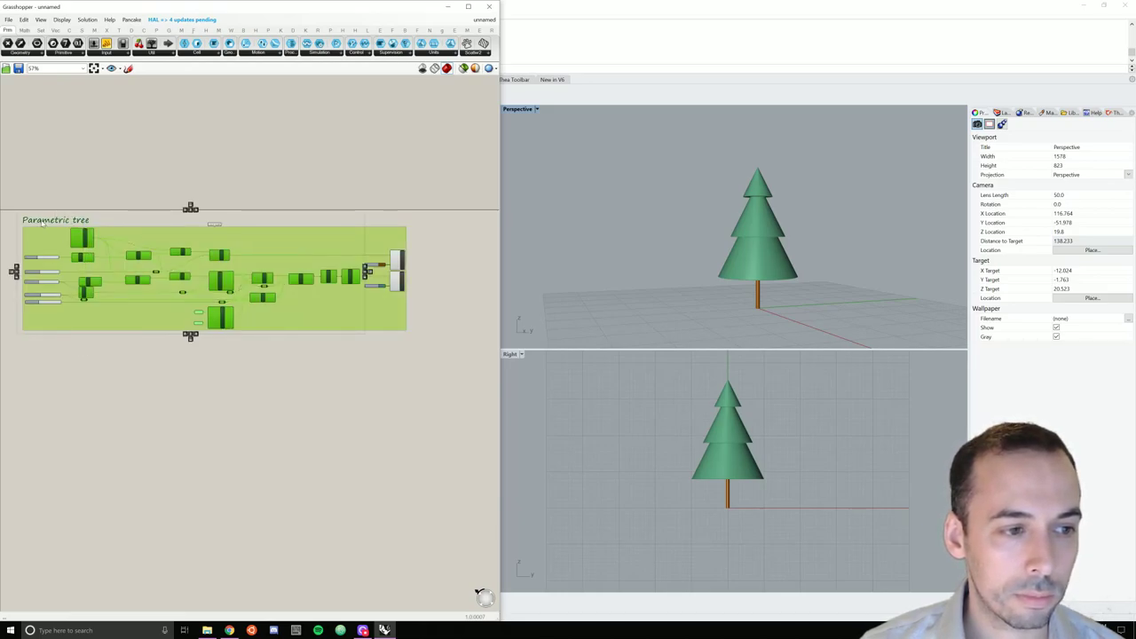
{"action": "left_click", "coordinate": [44, 236], "text": "ctrl"}
{"action": "scroll", "coordinate": [187, 284], "scroll_direction": "up", "scroll_amount": 1}
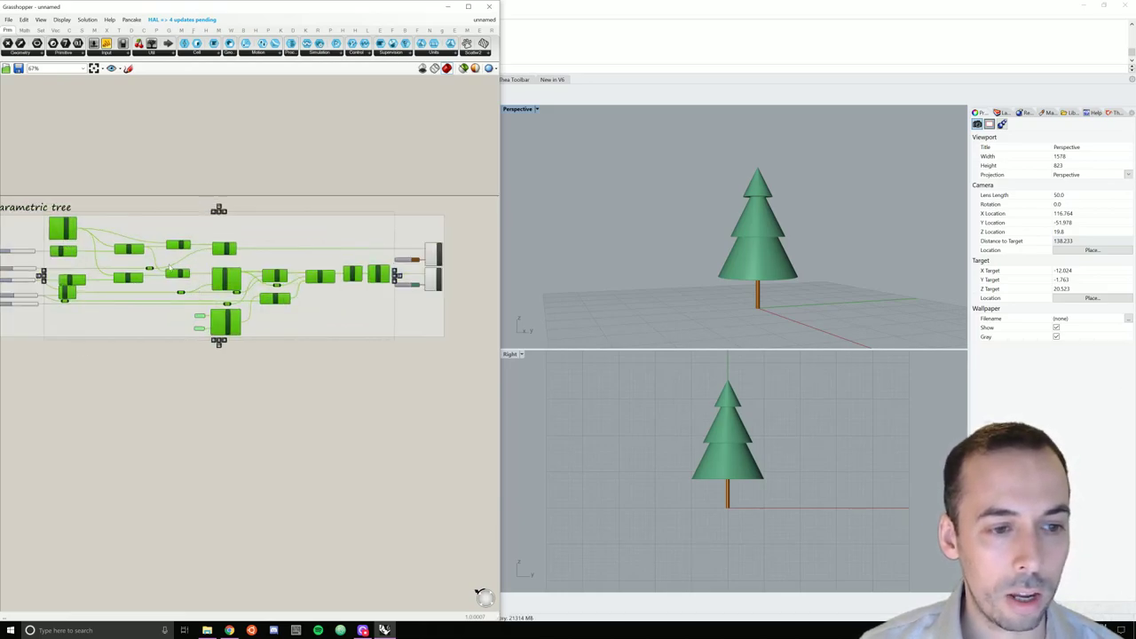
{"action": "middle_click", "coordinate": [224, 273]}
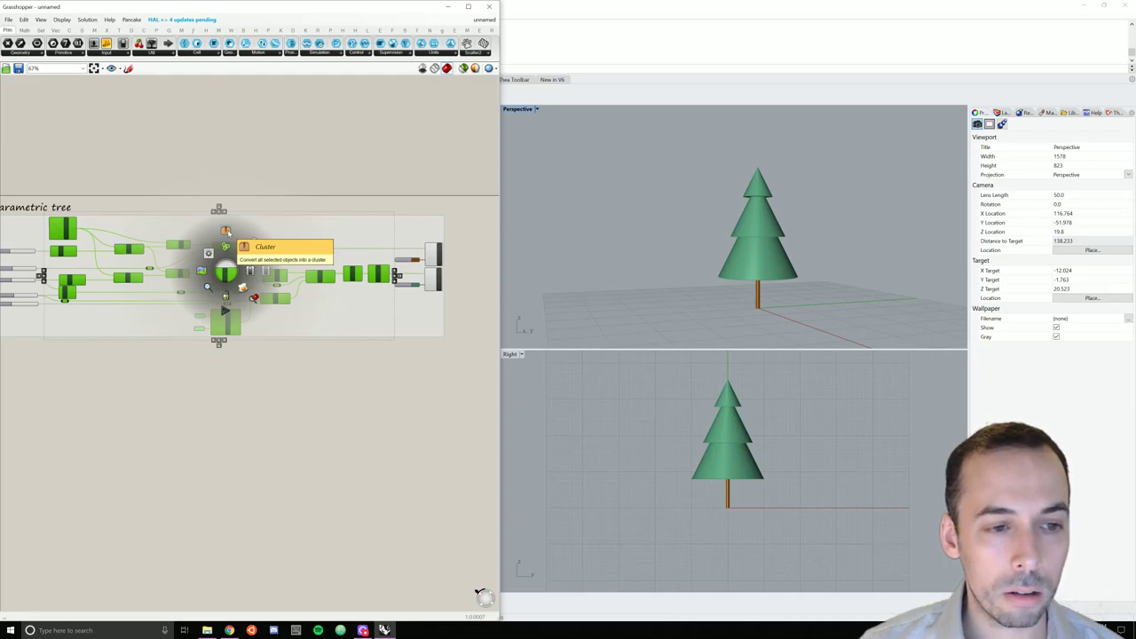
{"action": "left_click", "coordinate": [228, 234]}
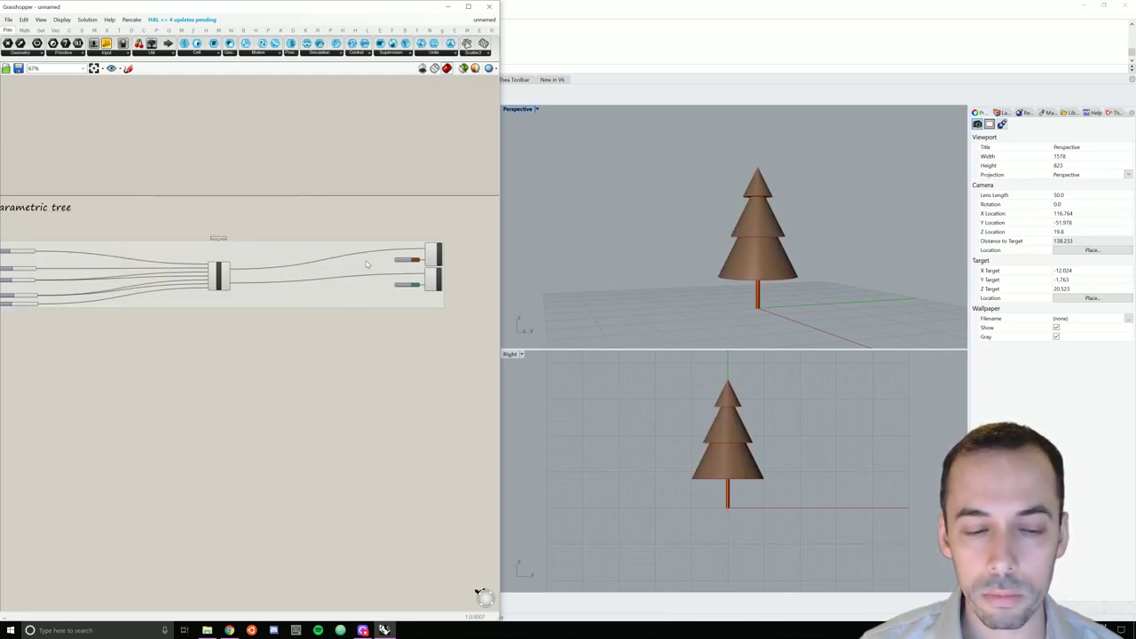
Turn off the new cluster's own preview in the viewports.
{"action": "left_click", "coordinate": [222, 277]}
{"action": "right_click", "coordinate": [251, 249]}
{"action": "left_click", "coordinate": [311, 315]}
{"action": "left_click", "coordinate": [220, 278]}
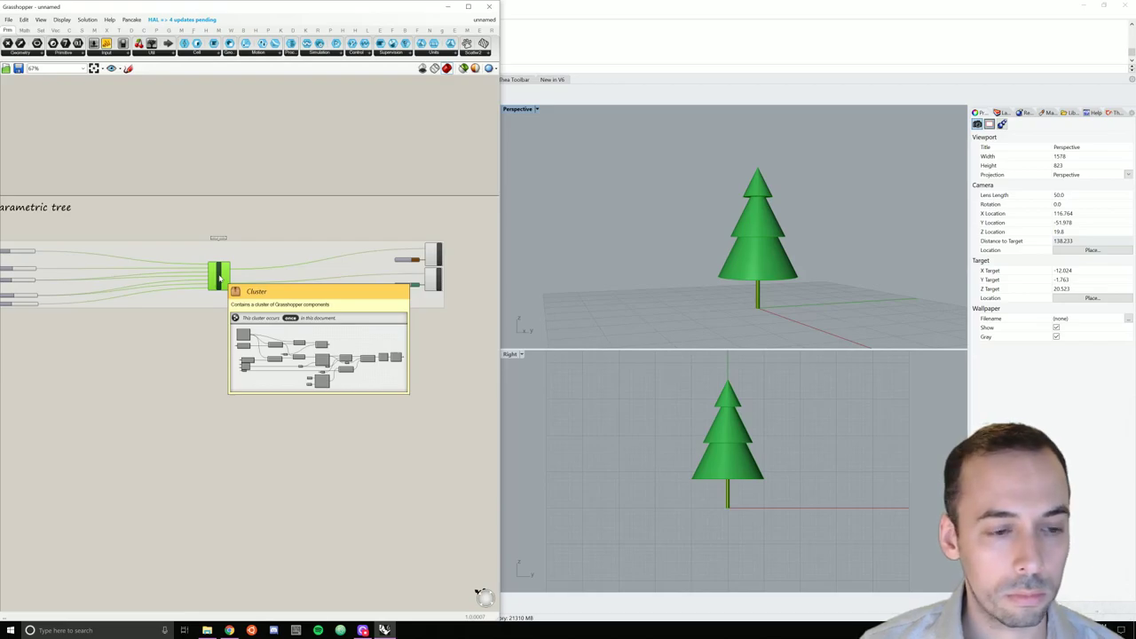
{"action": "right_click", "coordinate": [222, 278]}
{"action": "left_click", "coordinate": [272, 295]}
Move the cluster close to the input sliders.
{"action": "scroll", "coordinate": [213, 277], "scroll_direction": "up", "scroll_amount": 4}
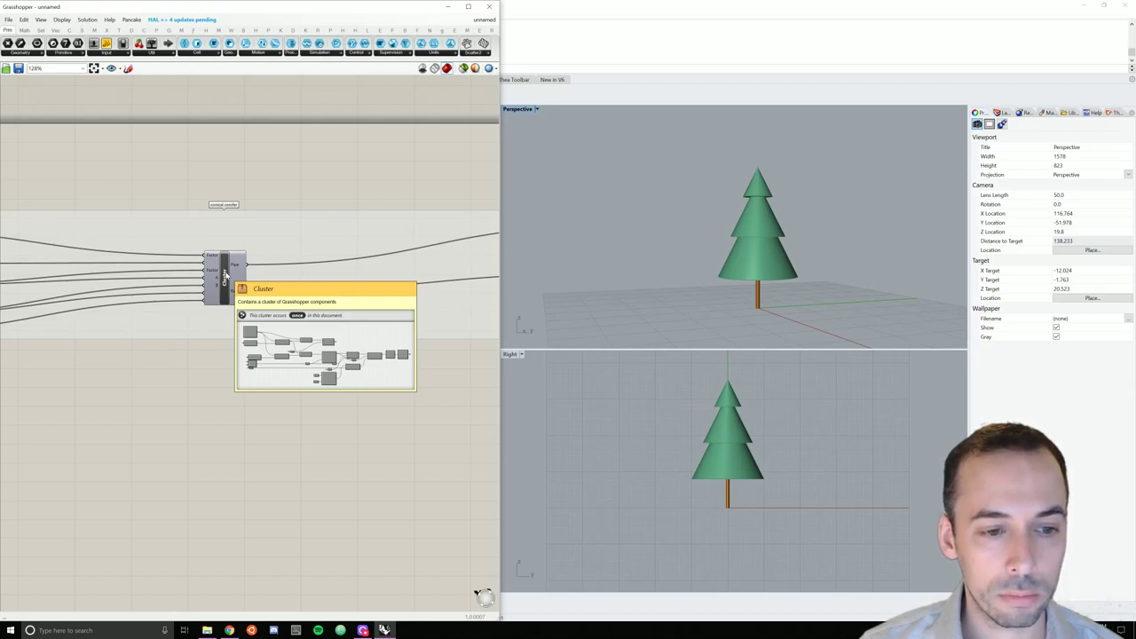
{"action": "scroll", "coordinate": [225, 278], "scroll_direction": "down", "scroll_amount": 3}
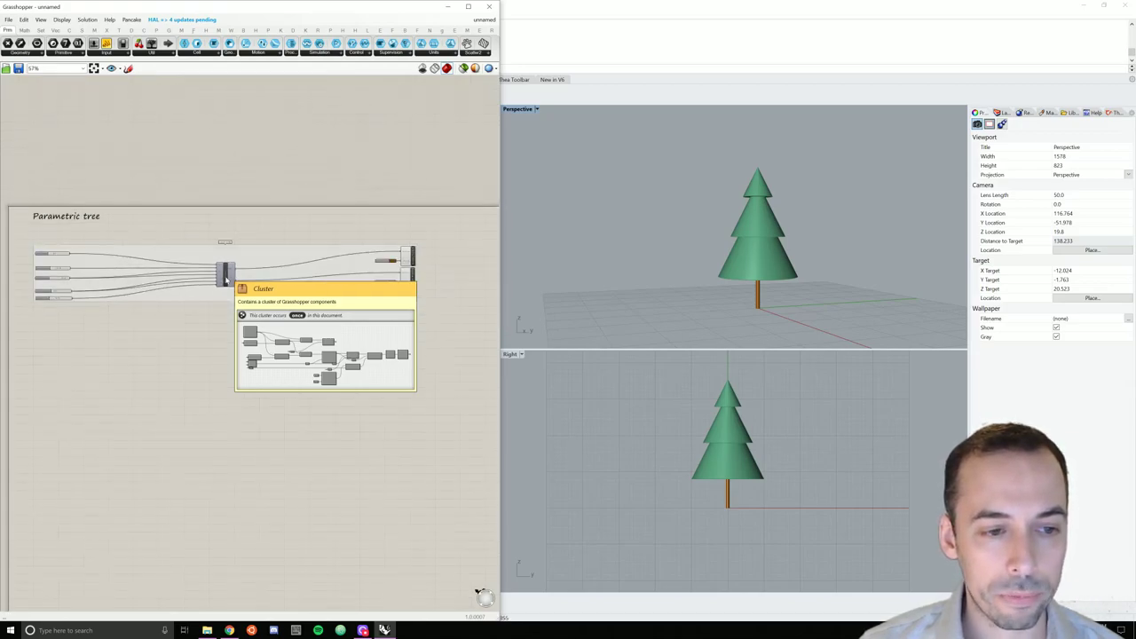
{"action": "left_click_drag", "start_coordinate": [338, 266], "coordinate": [128, 266]}
{"action": "scroll", "coordinate": [159, 268], "scroll_direction": "down", "scroll_amount": 5}
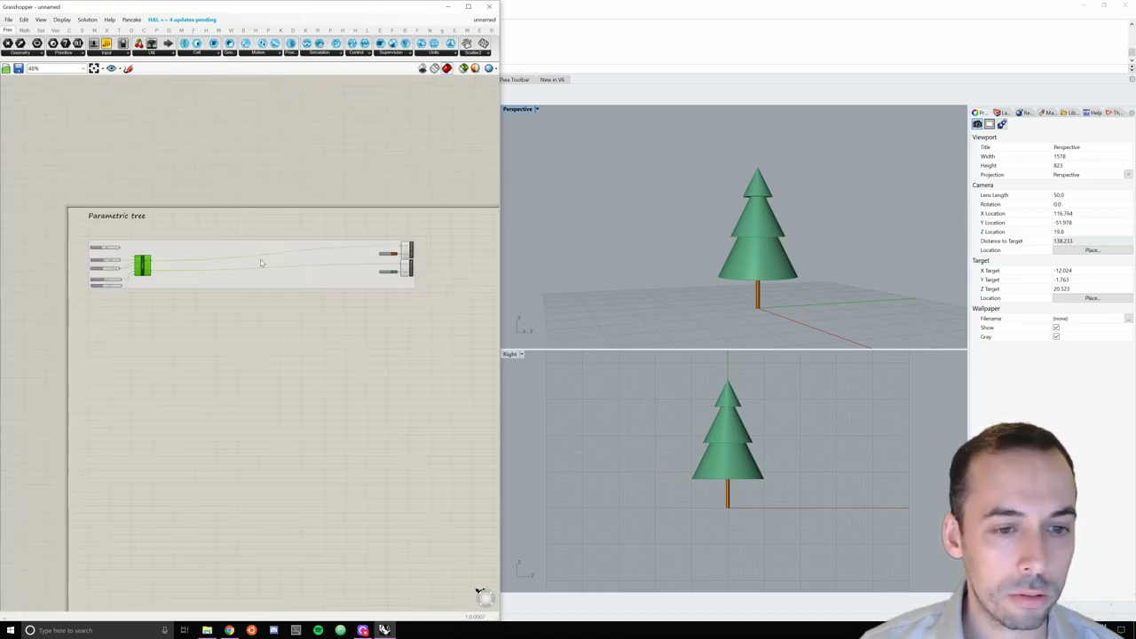
Move both Custom Preview components and their colour swatches together, close to the cluster's outputs.
{"action": "left_click", "coordinate": [239, 268]}
{"action": "left_click_drag", "start_coordinate": [239, 267], "coordinate": [411, 263]}
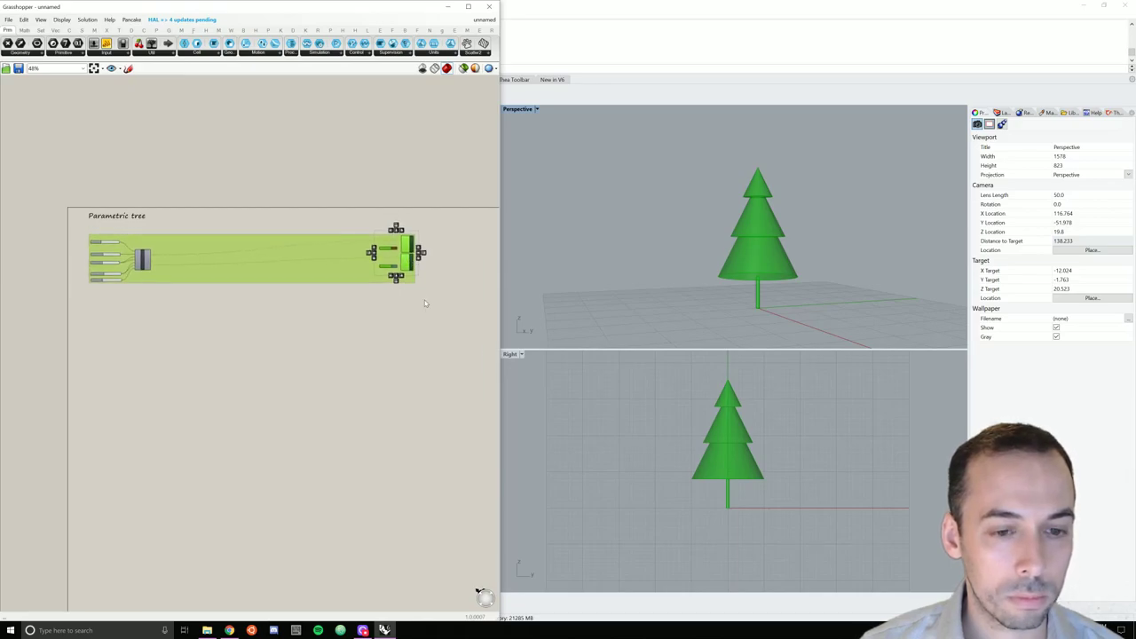
{"action": "left_click", "coordinate": [424, 302]}
{"action": "left_click", "coordinate": [405, 257]}
{"action": "left_click", "coordinate": [410, 259]}
{"action": "left_click_drag", "start_coordinate": [415, 264], "coordinate": [191, 263]}
{"action": "scroll", "coordinate": [147, 263], "scroll_direction": "up", "scroll_amount": 4}
{"action": "scroll", "coordinate": [147, 263], "scroll_direction": "up", "scroll_amount": 1}
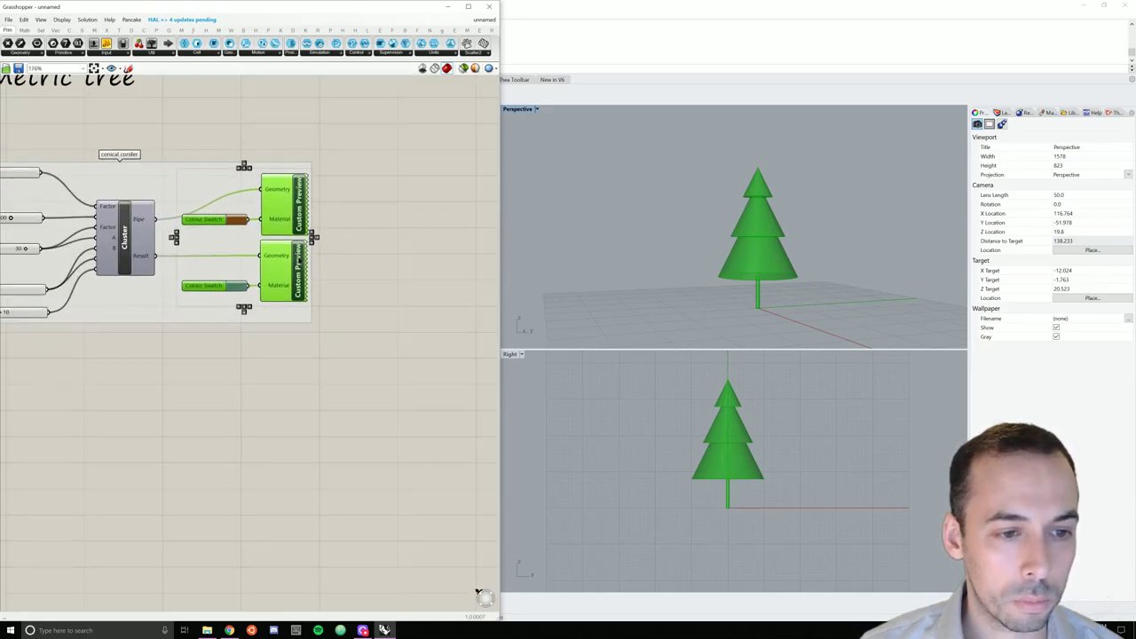
Move the "Parametric tree" scribble down, closer to the upper edge of the compacted group.
{"action": "left_click", "coordinate": [373, 259]}
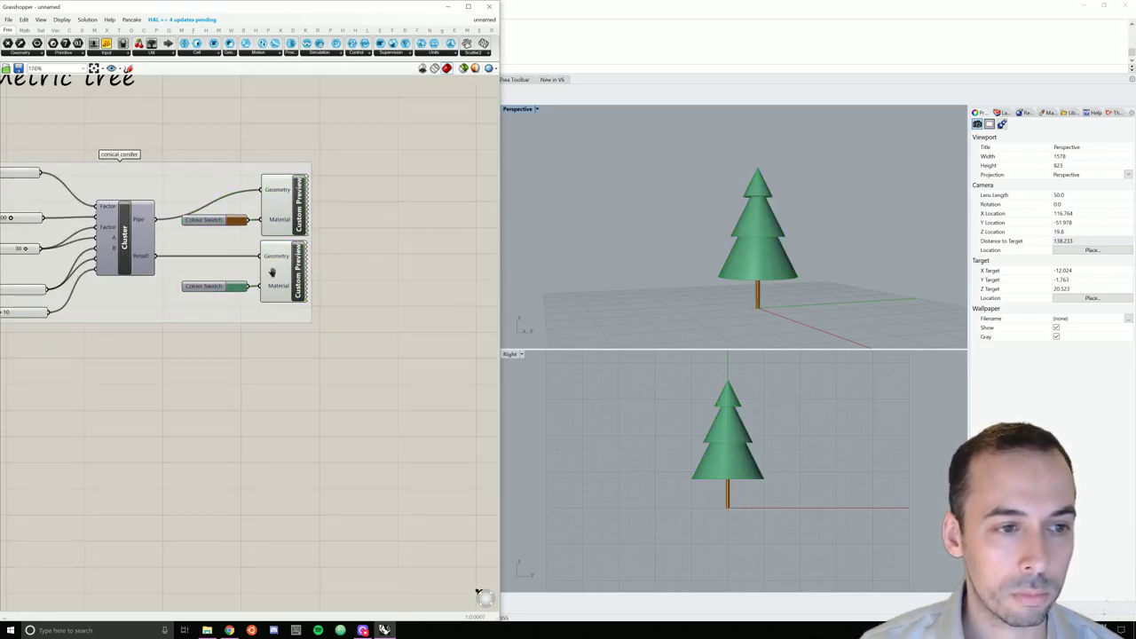
{"action": "left_click_drag", "start_coordinate": [199, 142], "coordinate": [197, 180]}
{"action": "left_click", "coordinate": [288, 444]}
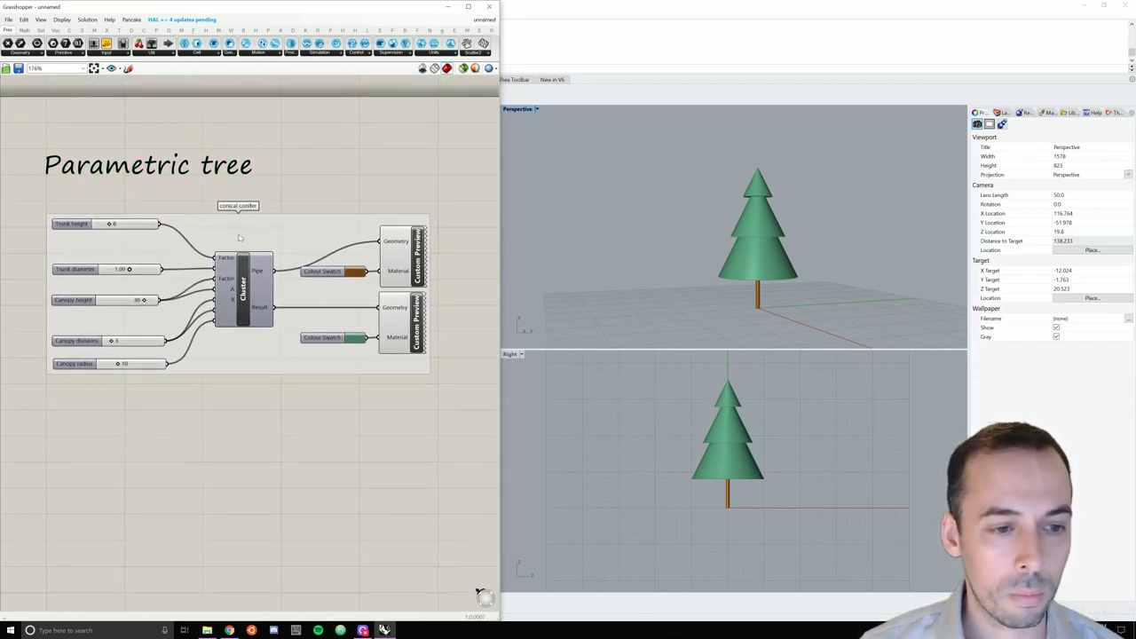
Rename the cluster as "Conifer".
{"action": "mouse_move", "coordinate": [242, 293]}
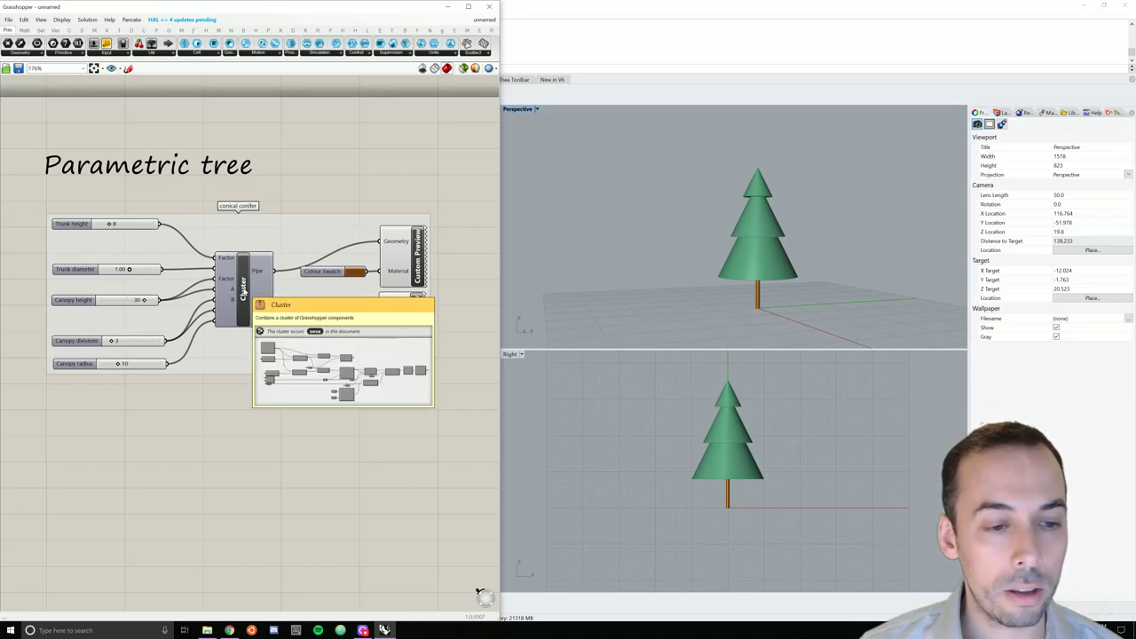
{"action": "right_click", "coordinate": [247, 286]}
{"action": "type", "text": "C"}
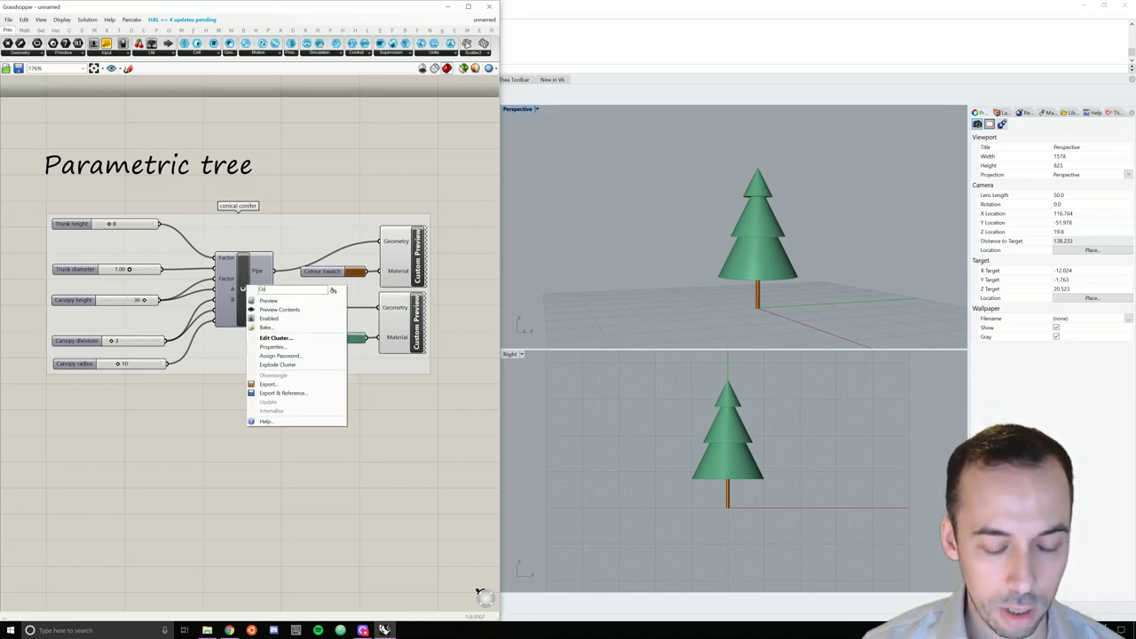
{"action": "type", "text": "onifer"}
{"action": "key", "text": "Return"}
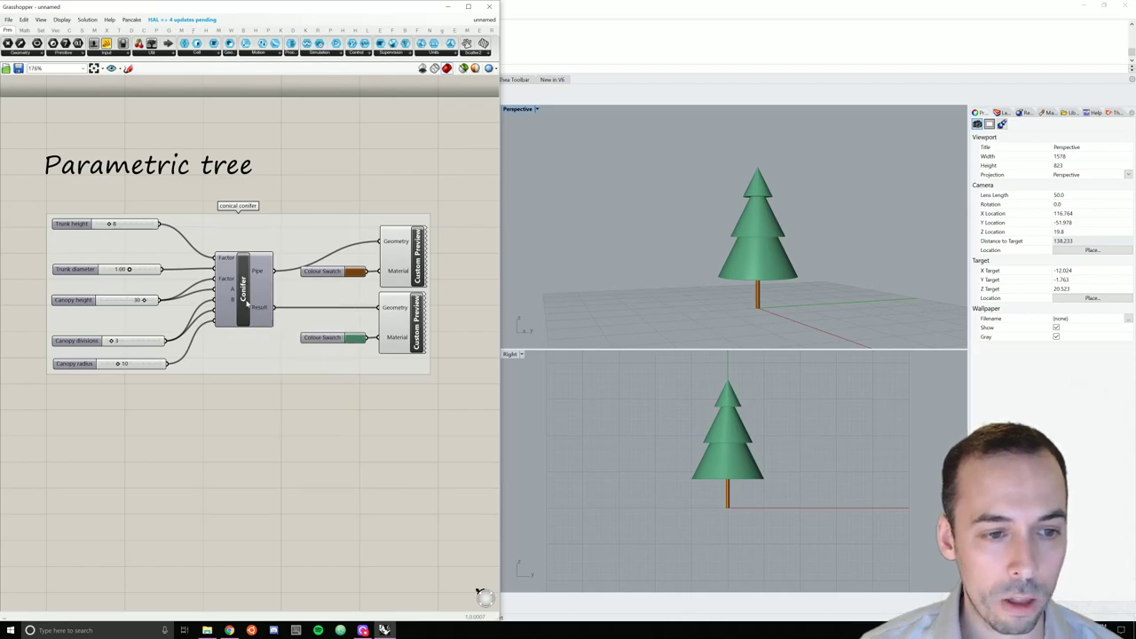
Open the Conifer cluster to examine its internal components, and return to the main definition without saving changes.
{"action": "double_click", "coordinate": [242, 285]}
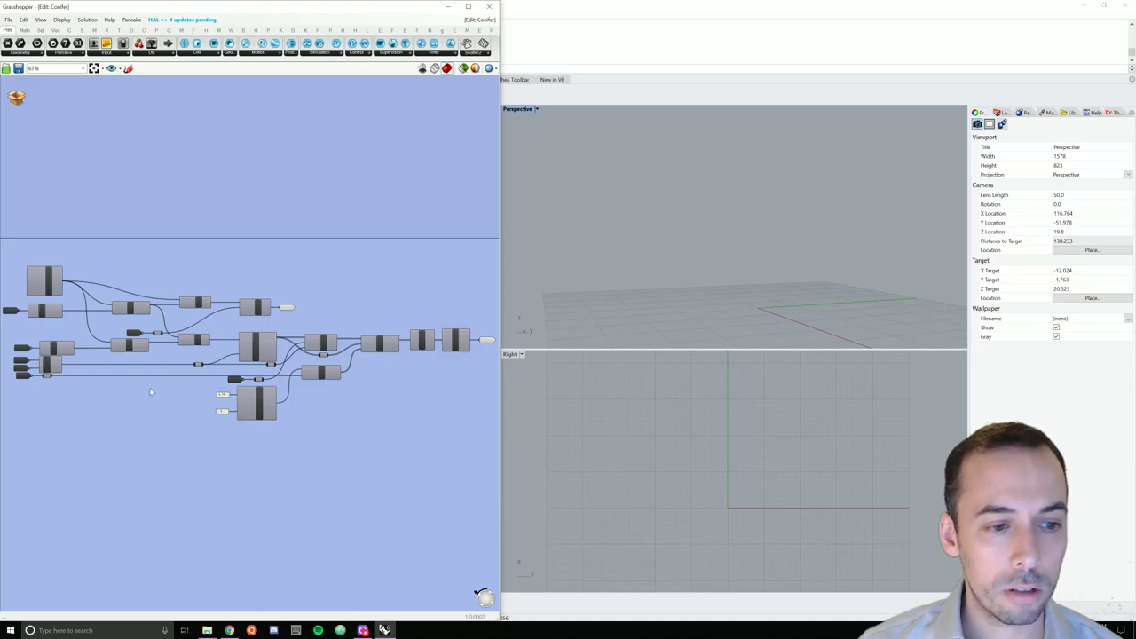
{"action": "scroll", "coordinate": [158, 389], "scroll_direction": "up", "scroll_amount": 4}
{"action": "scroll", "coordinate": [316, 332], "scroll_direction": "down", "scroll_amount": 4}
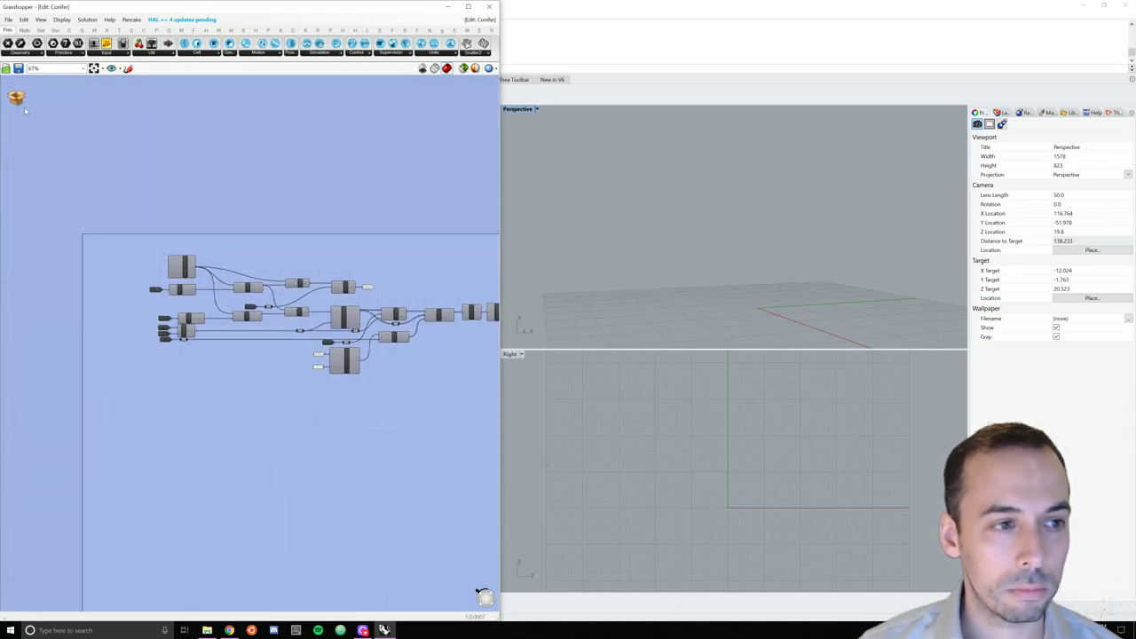
{"action": "left_click", "coordinate": [16, 98]}
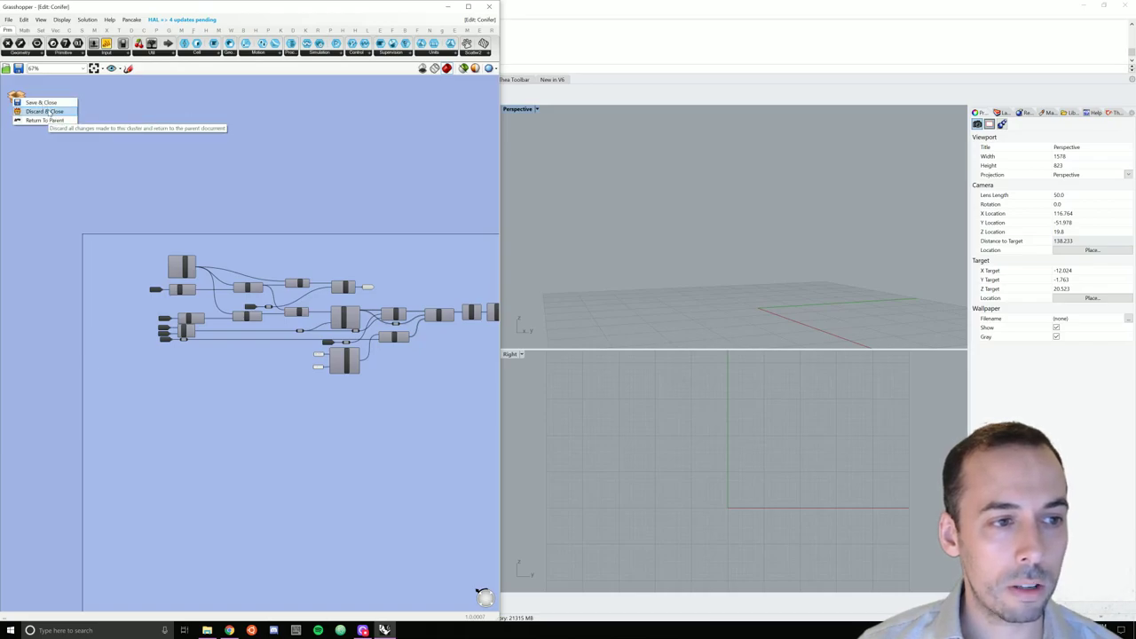
{"action": "left_click", "coordinate": [49, 111]}
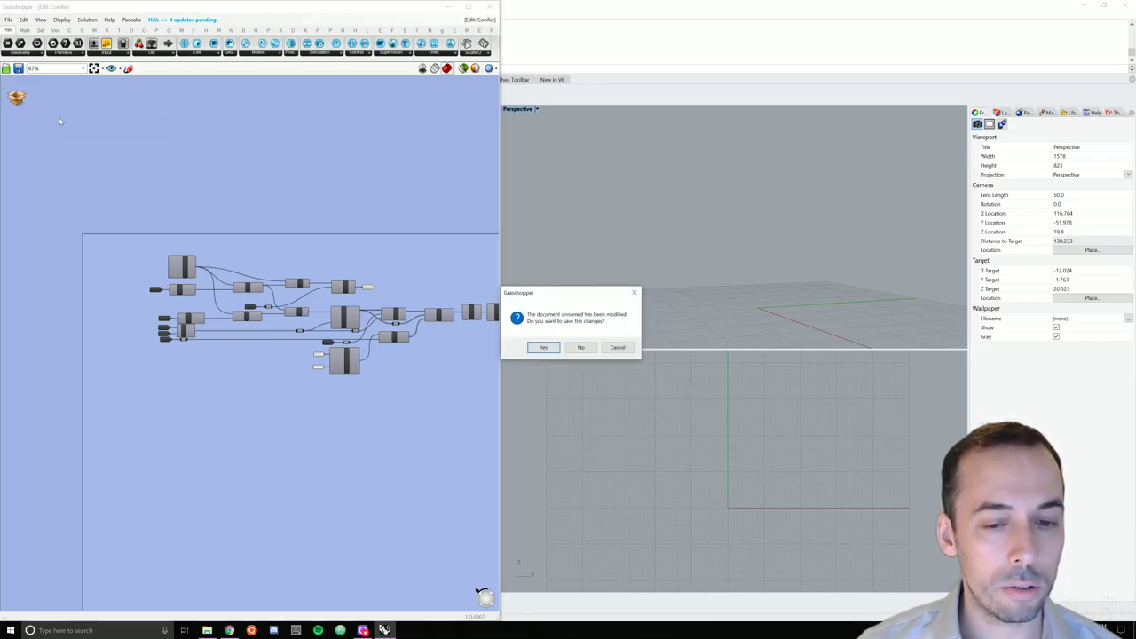
{"action": "left_click", "coordinate": [581, 347]}
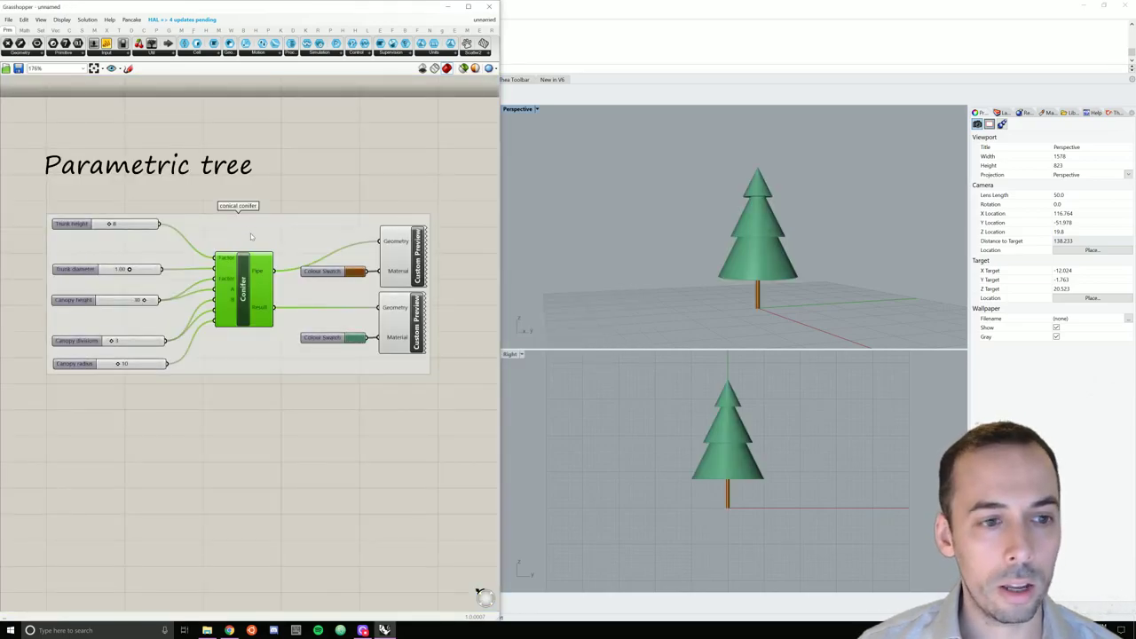